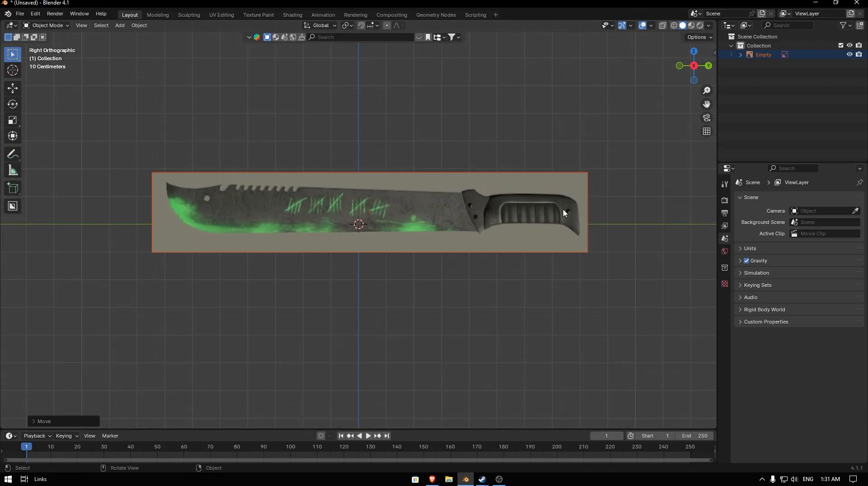
- Add a mesh plane and rotate it 90° about the global Y axis to face the side view
left_click(479, 153)
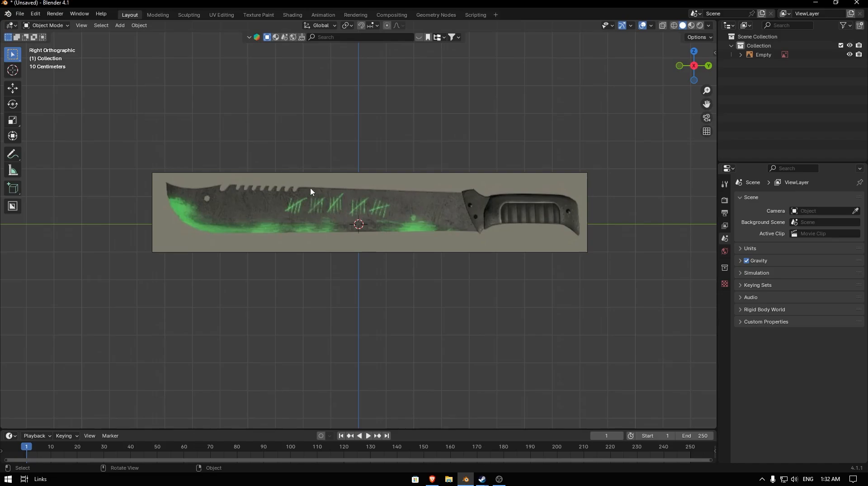
key("shift+a")
mouse_move(380, 92)
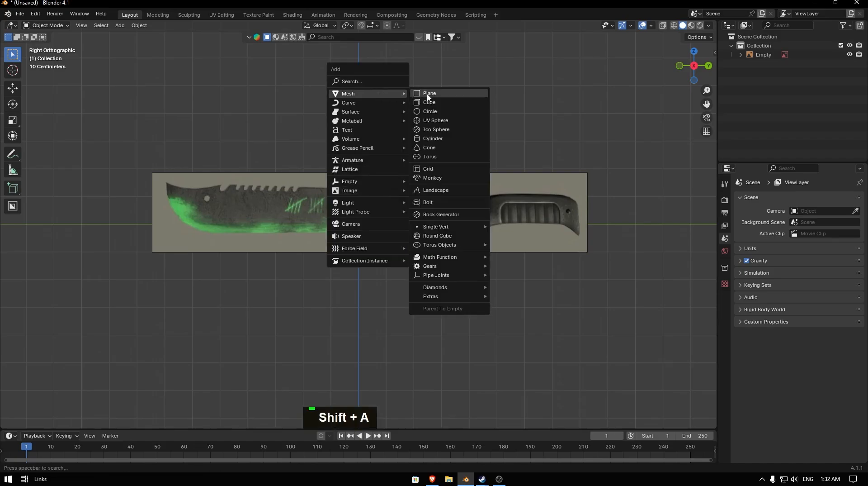
left_click(429, 93)
key("r")
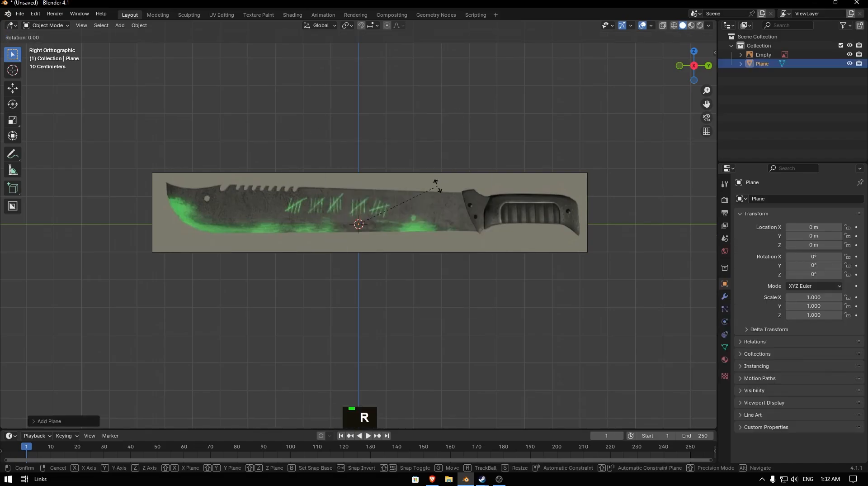
type("y")
type("90")
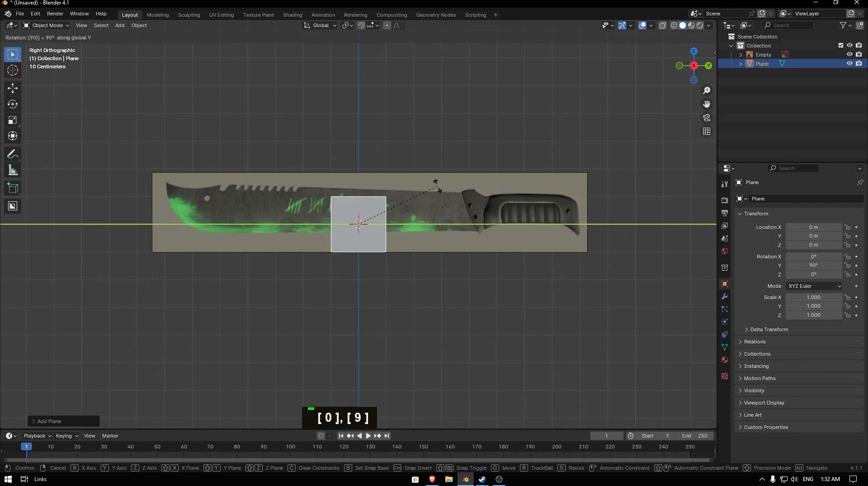
key("Return")
- Stretch the plane along Y to a scale of about 5.19 and move it up and towards the tip onto the blade
key("s")
key("y")
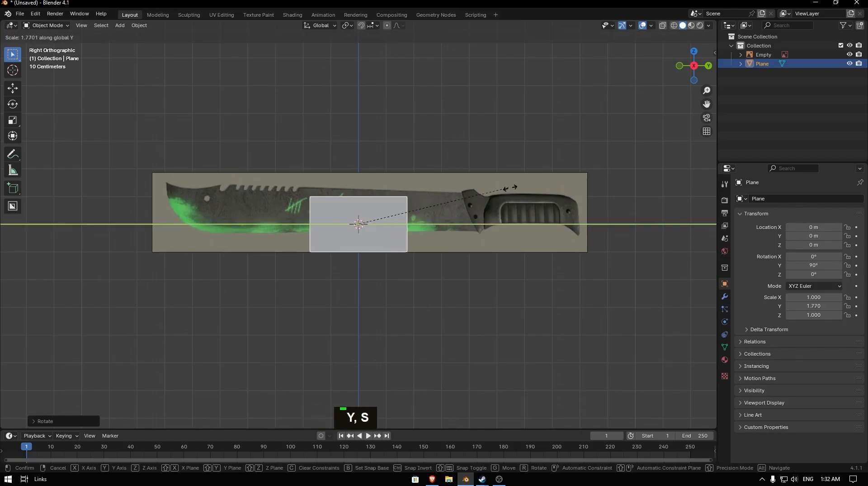
left_click(96, 194)
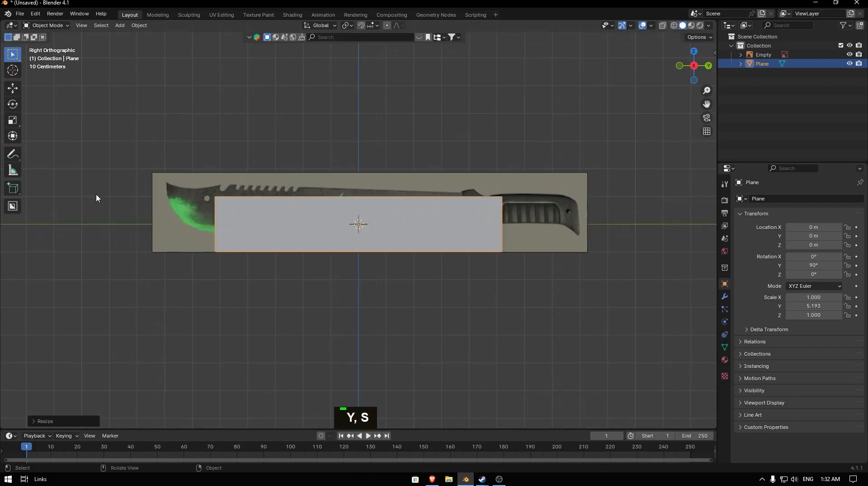
key("g")
key("z")
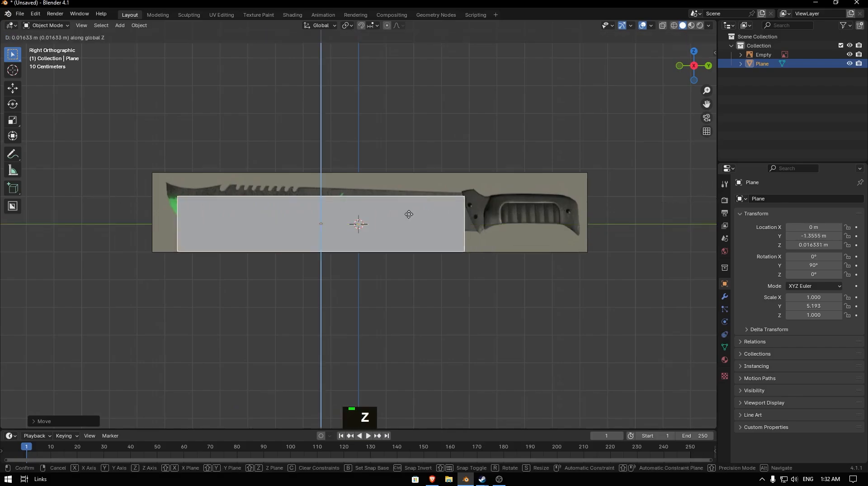
left_click(408, 205)
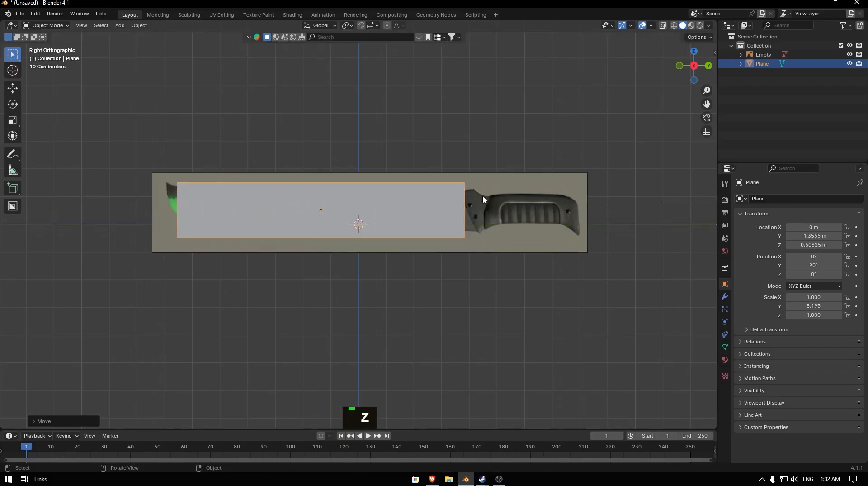
- Stretch the plane along Y to a scale of about 5.7 and shift it to about Y -1.49 m to span the blade
key("s")
key("y")
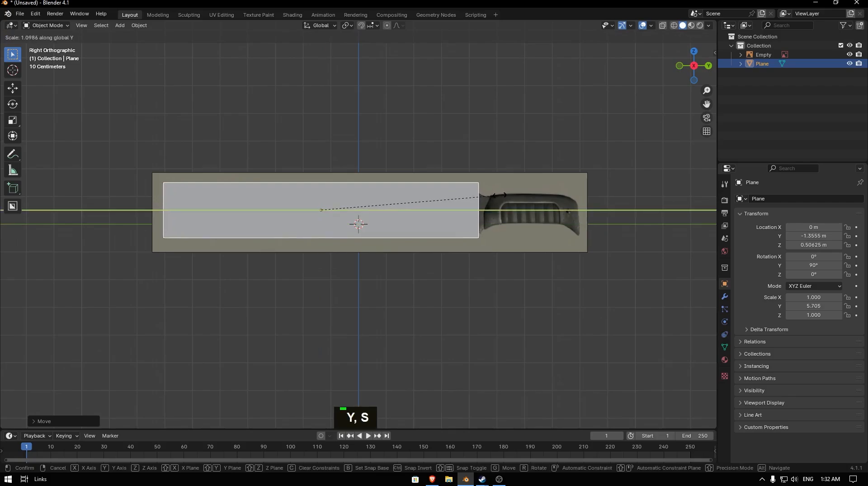
left_click(500, 195)
key("g")
key("y")
left_click(471, 197)
- Display the scene in wireframe so the reference shows through, and enter Edit Mode on the plane
key("z")
key("2")
scroll(389, 210, "up", 2)
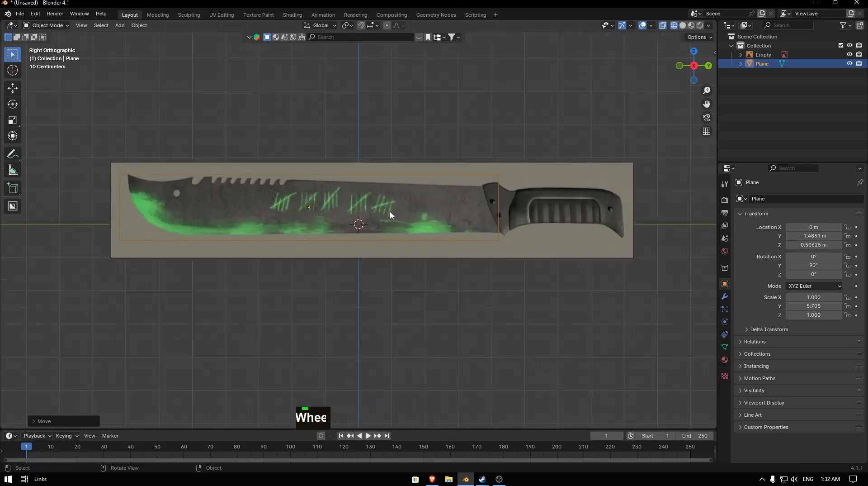
scroll(275, 189, "down", 2)
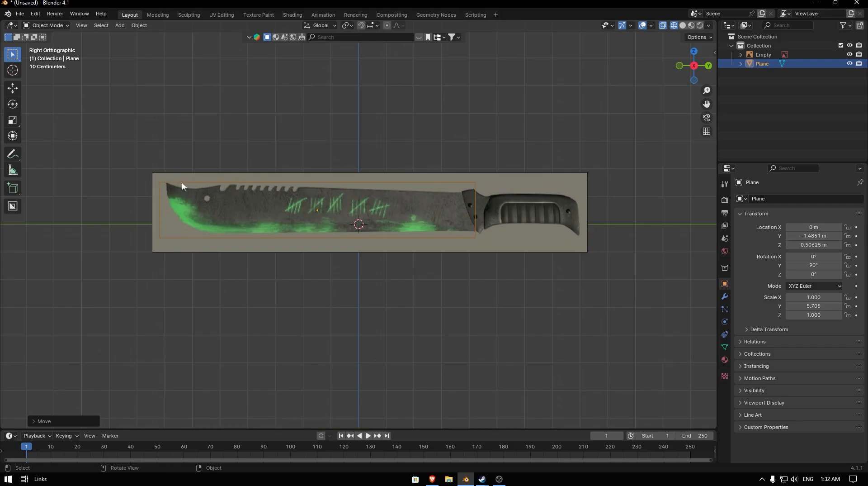
scroll(403, 221, "up", 1)
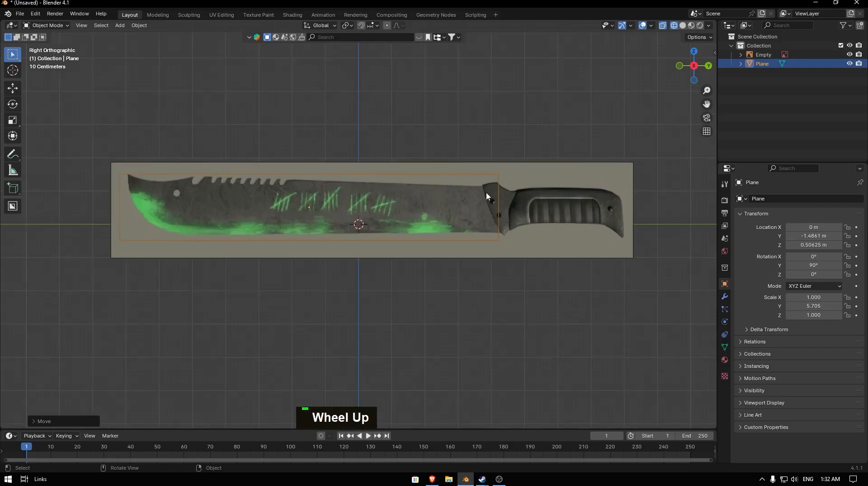
key("Tab")
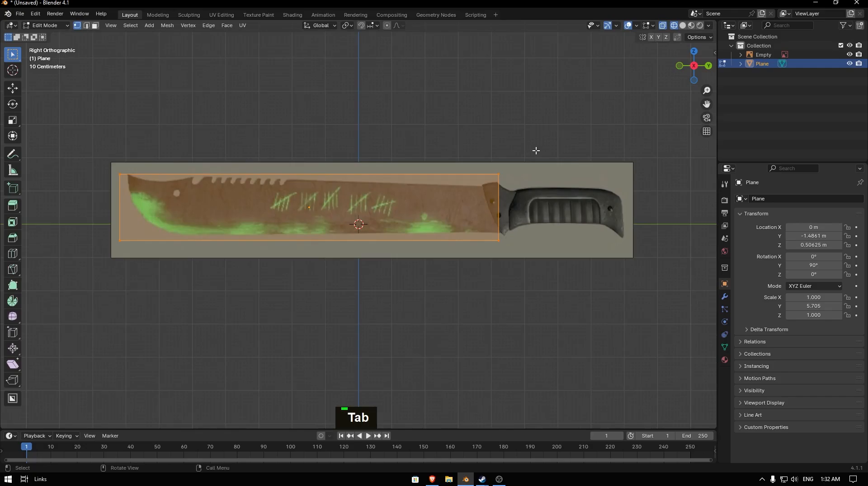
- Lower the plane's upper edge to the spine height near the guard and raise its lower edge to the blade's cutting edge
left_click_drag(536, 151, 65, 190)
key("g")
key("z")
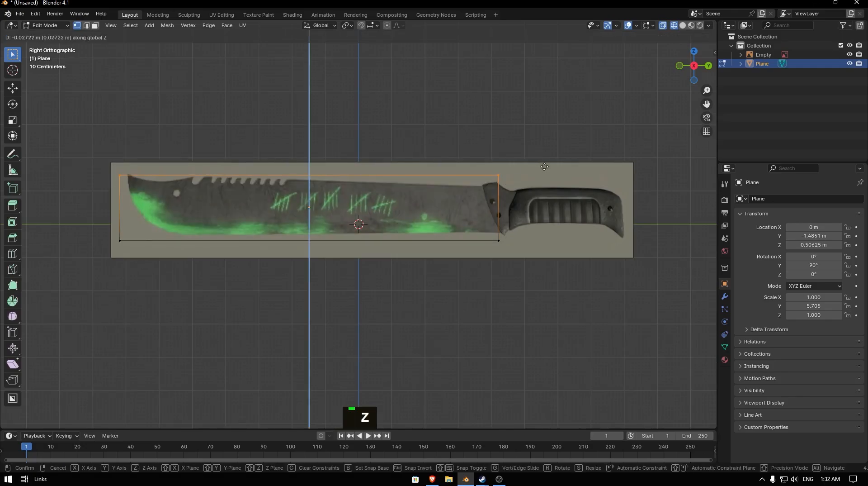
left_click(546, 178)
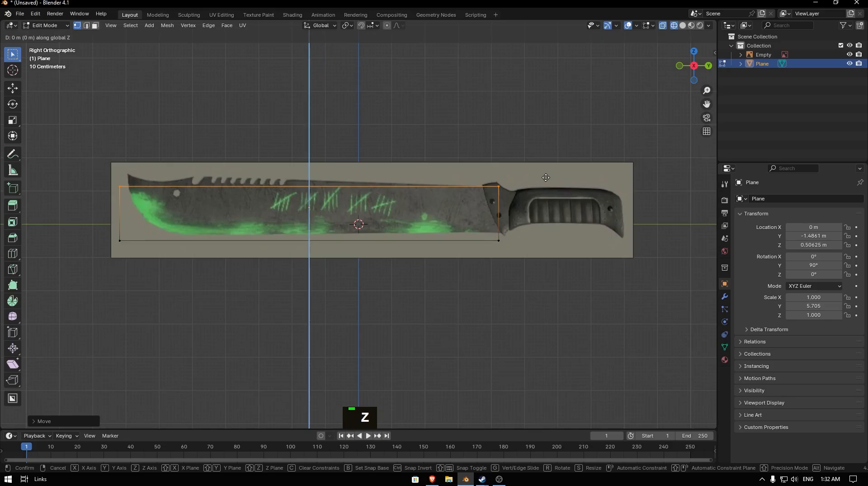
left_click_drag(523, 220, 48, 273)
key("g")
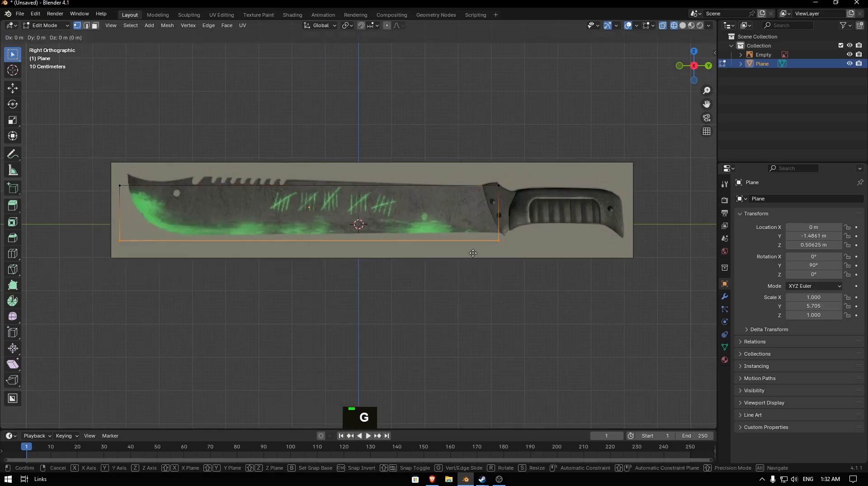
key("z")
left_click(474, 245)
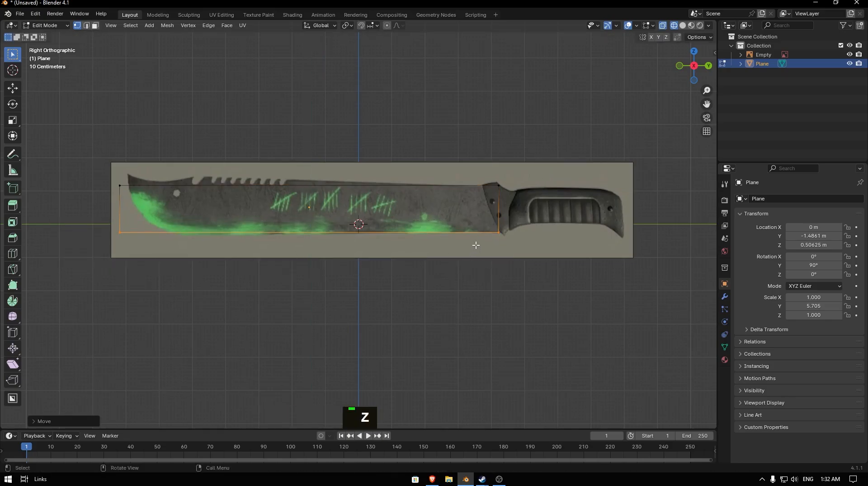
- Move the plane's handle-side edge outward along Y by about 0.12 m and add a loop cut where the guard meets the blade
left_click_drag(475, 246, 529, 175)
key("g")
key("y")
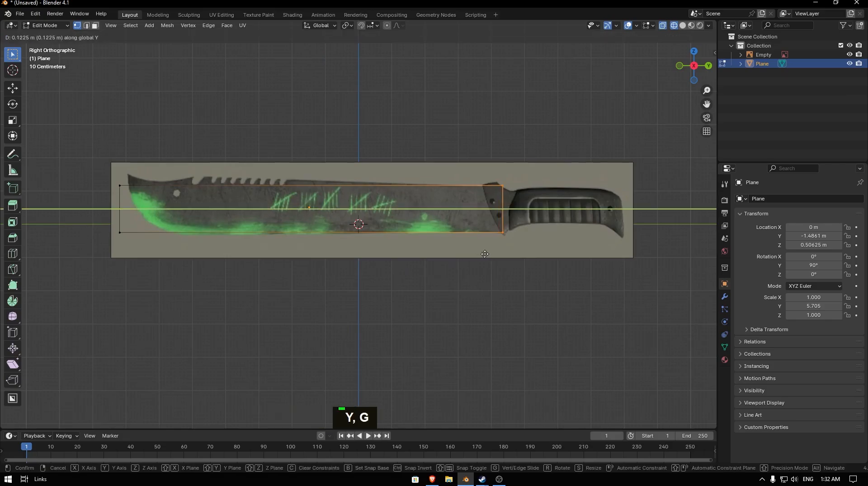
left_click(486, 254)
key("ctrl+r")
left_click(483, 186)
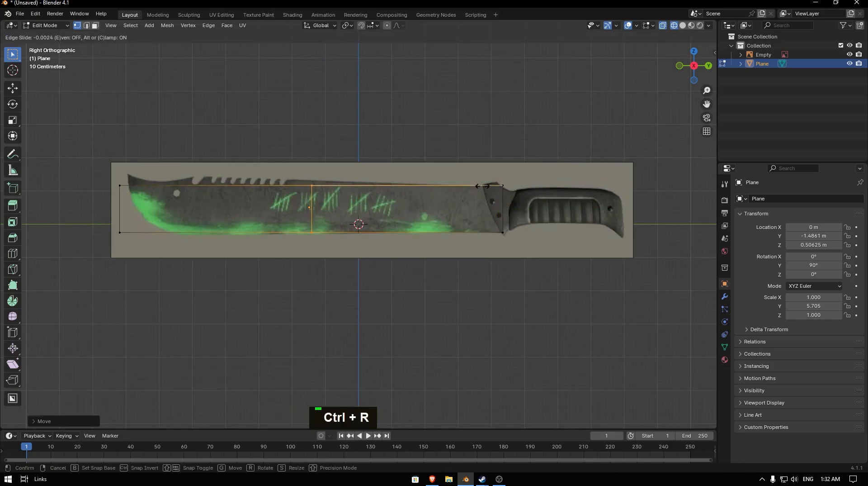
left_click(652, 205)
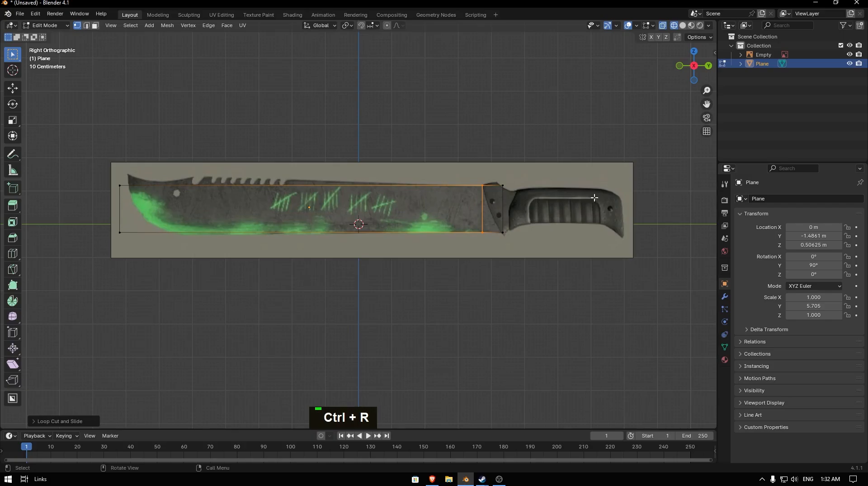
- Add six evenly spaced loop cuts along the blade section ahead of the guard
key("ctrl+r")
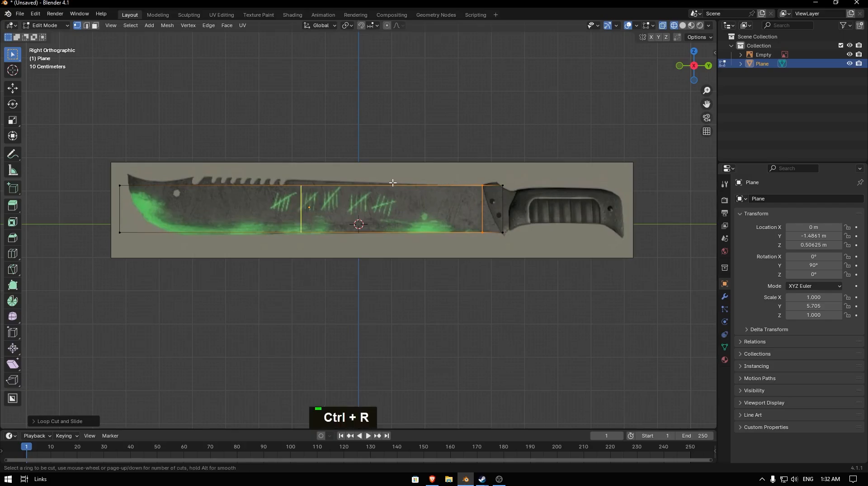
scroll(392, 183, "up", 5)
double_click(393, 183)
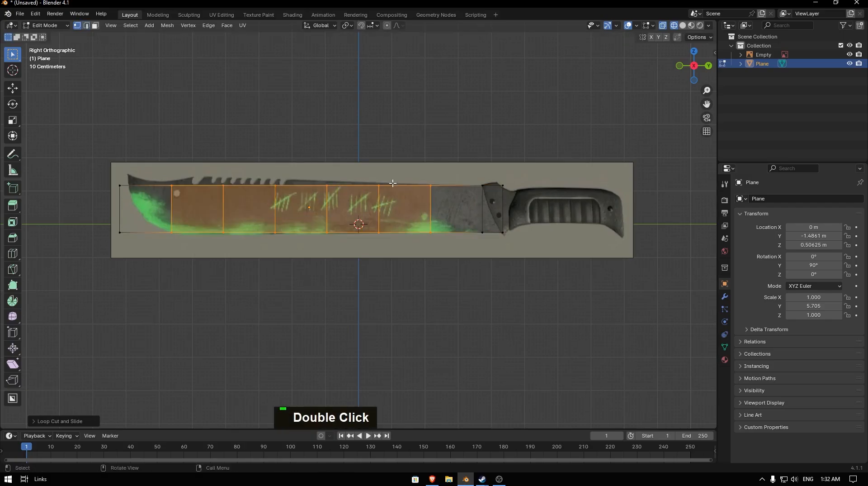
- Raise the upper vertices of the two cuts nearest the guard along Z to match the blade's spine
left_click(375, 189)
key("g")
key("z")
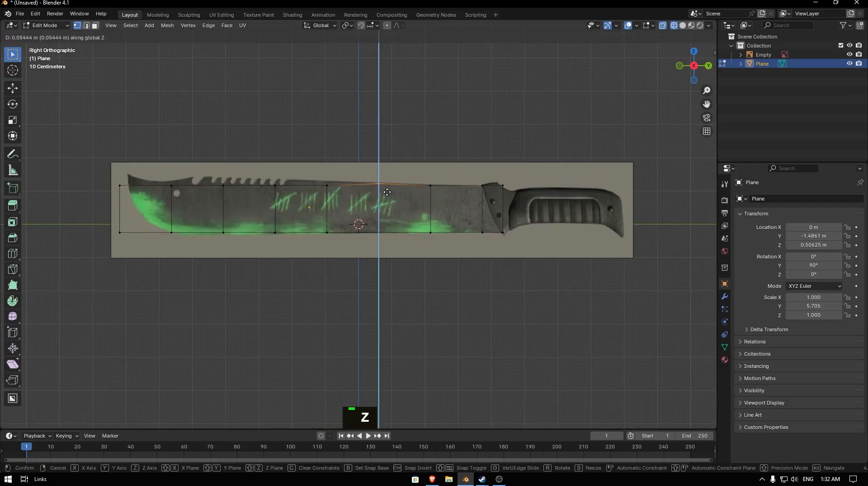
left_click(387, 191)
double_click(430, 186)
key("g")
key("z")
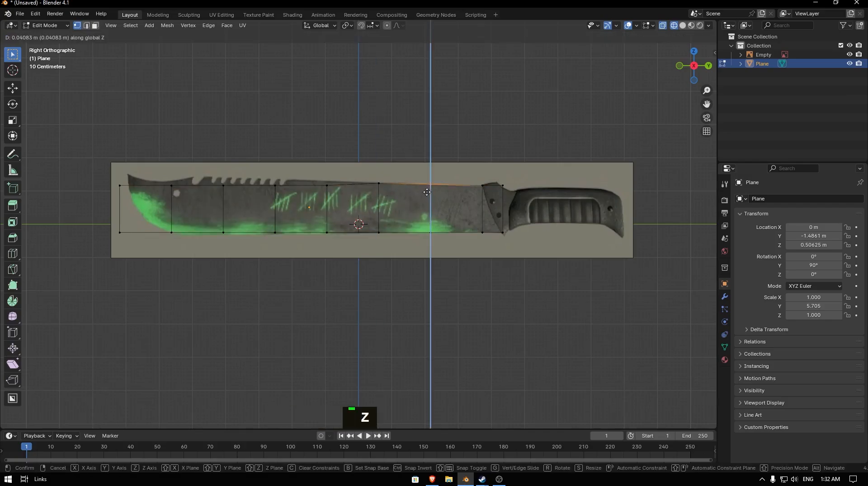
left_click(427, 193)
- Adjust the lower vertices of the two cuts nearest the guard along Z to follow the blade's cutting edge
left_click(380, 232)
key("g")
key("z")
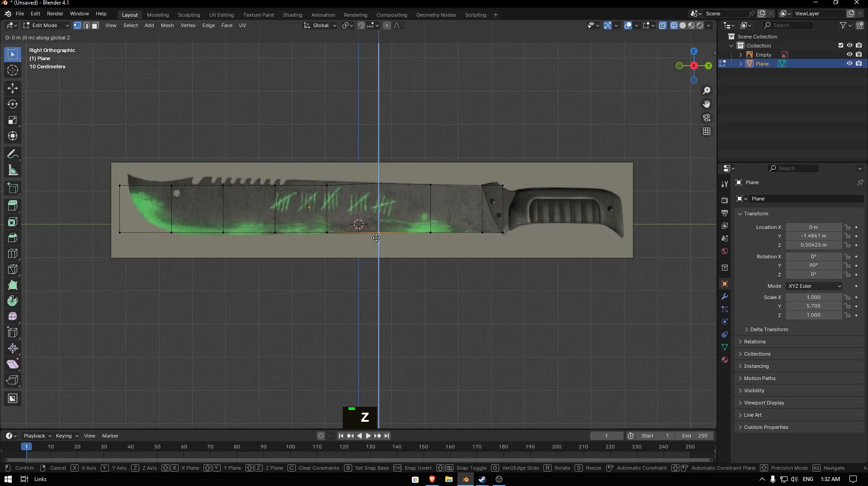
left_click(456, 223)
left_click_drag(457, 223, 421, 244)
scroll(442, 232, "up", 4)
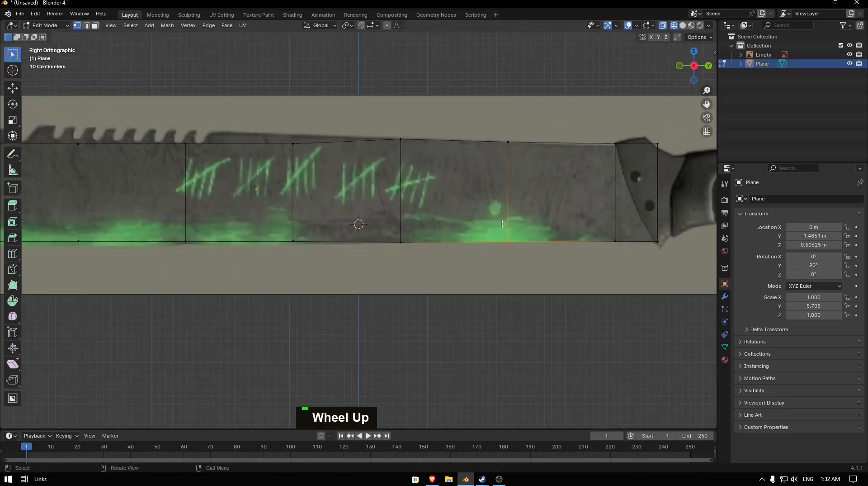
key("g")
key("z")
left_click(503, 226)
key("g")
key("z")
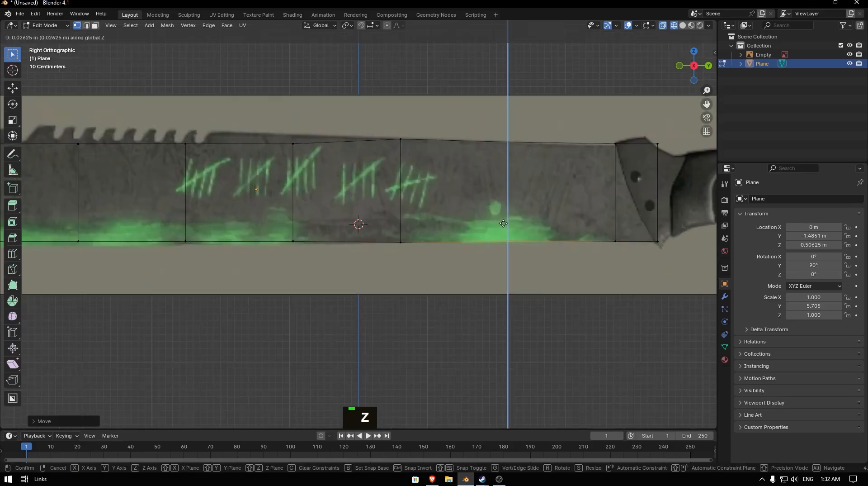
left_click(504, 224)
- Raise the next two upper vertices towards the serrations by about 0.12 m and 0.17 m to follow the spine
left_click(294, 144)
key("g")
key("z")
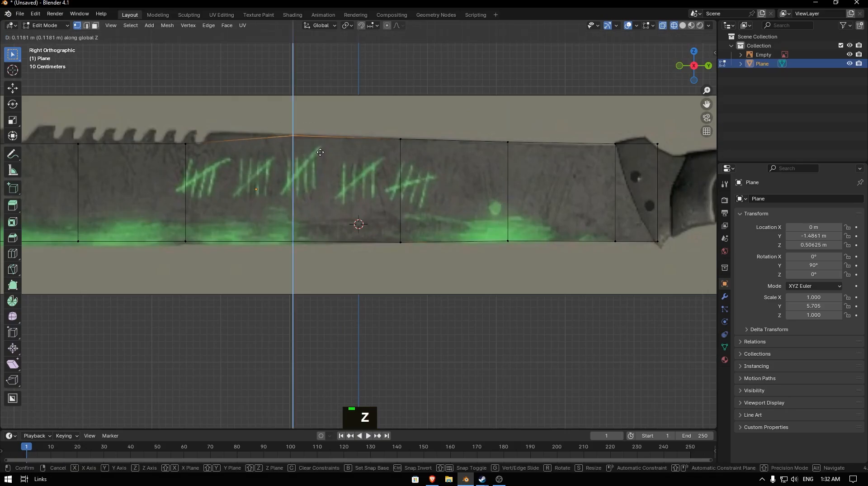
left_click(321, 152)
double_click(185, 144)
key("g")
key("z")
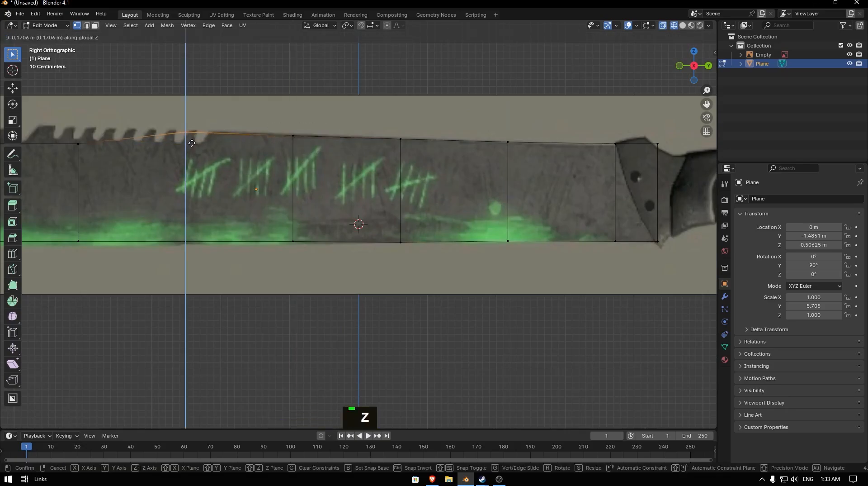
left_click(192, 142)
scroll(181, 144, "down", 4)
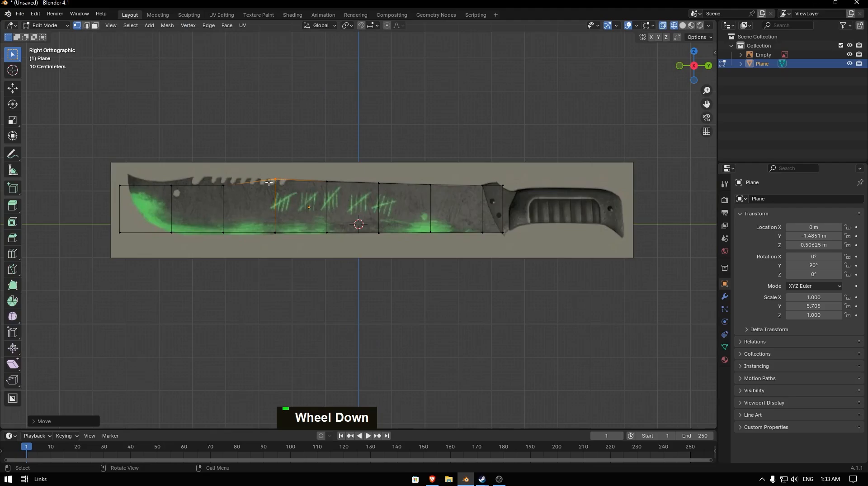
- Raise the two remaining upper cut vertices nearest the tip together by about 0.25 m along Z
left_click(224, 184)
left_click(174, 185, "shift")
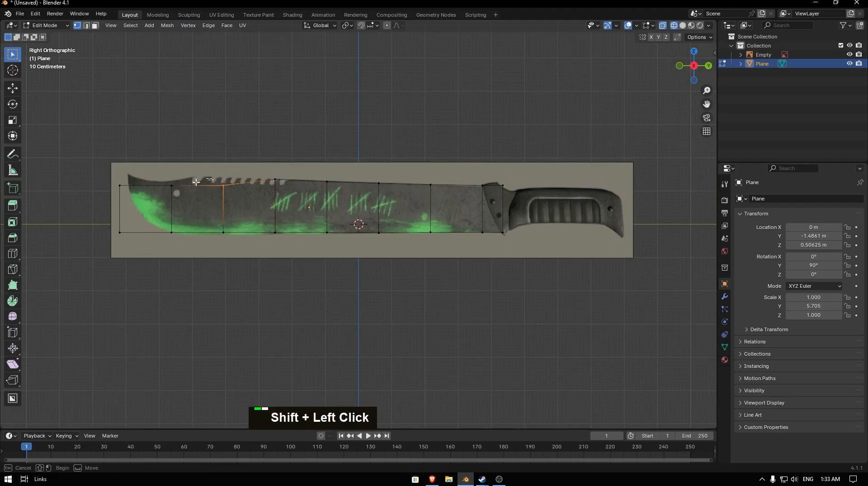
key("g")
key("z")
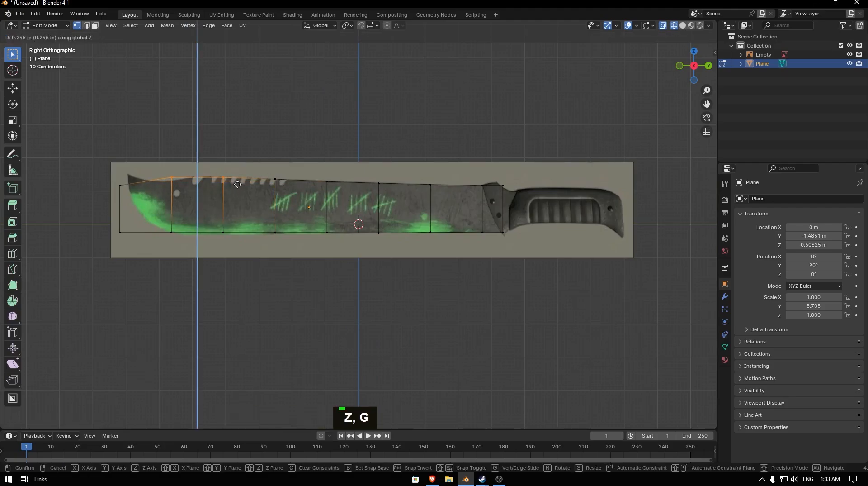
left_click(237, 184)
- Add a loop cut at the tip-side end of the serrations and lower the neighbouring upper vertex towards the tip onto the spine
key("ctrl+r")
left_click(188, 175)
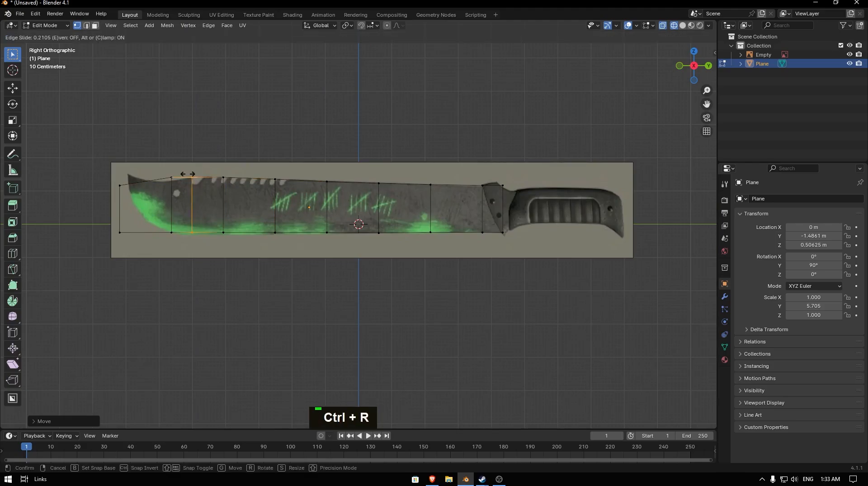
left_click(188, 173)
left_click(173, 178)
key("g")
key("z")
left_click(170, 189)
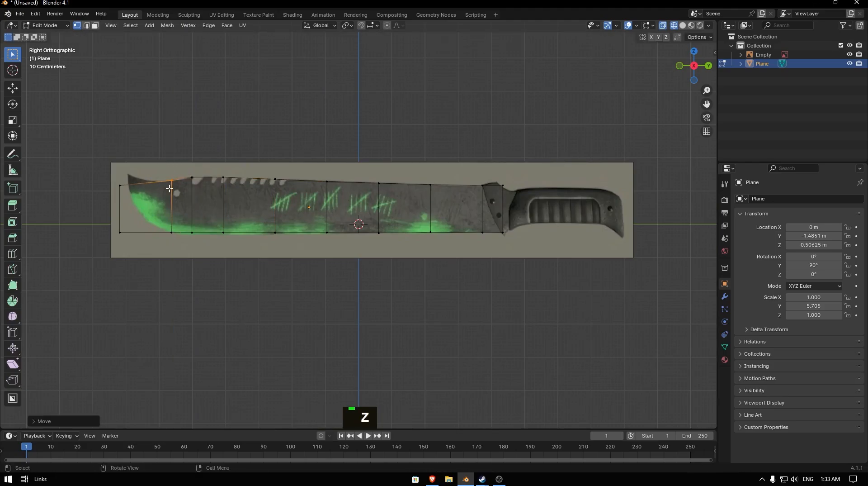
- Add a loop cut between the serrations and the tip and raise its upper vertex about 0.07 m onto the spine
key("ctrl+r")
double_click(146, 185)
key("g")
key("z")
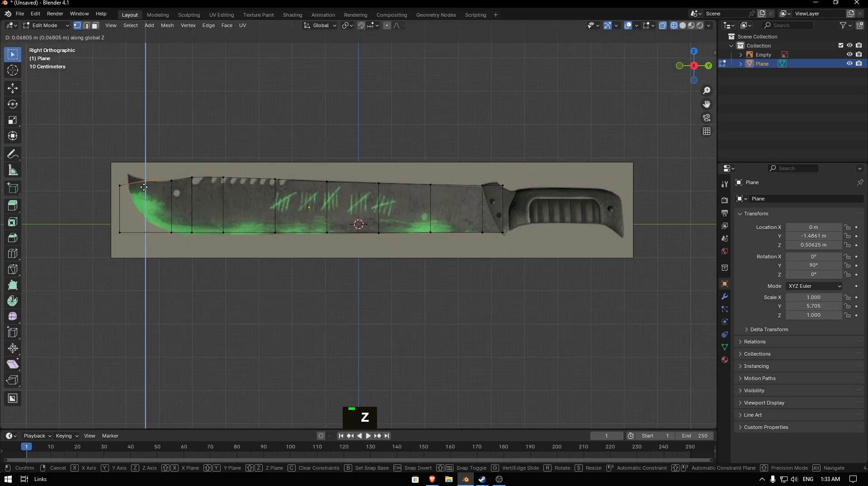
left_click(144, 187)
- Add a loop cut midway between the two cuts nearest the tip and adjust its upper vertex along Z to the spine
key("ctrl+r")
double_click(159, 186)
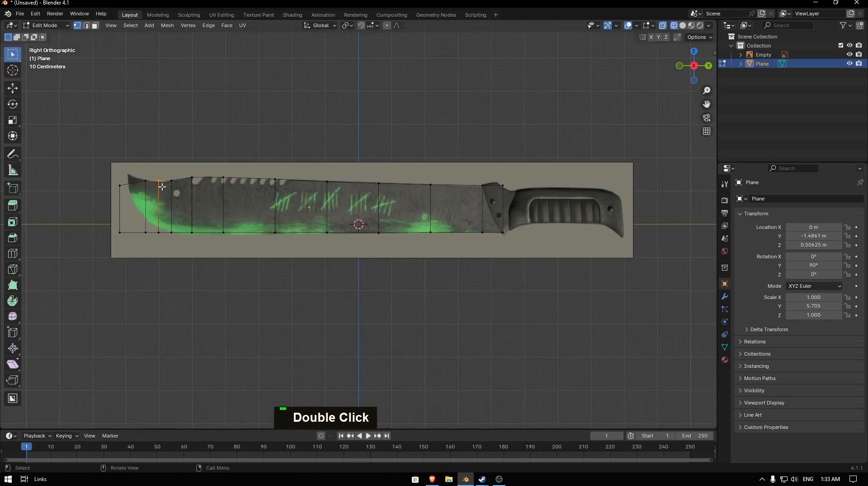
key("g")
key("z")
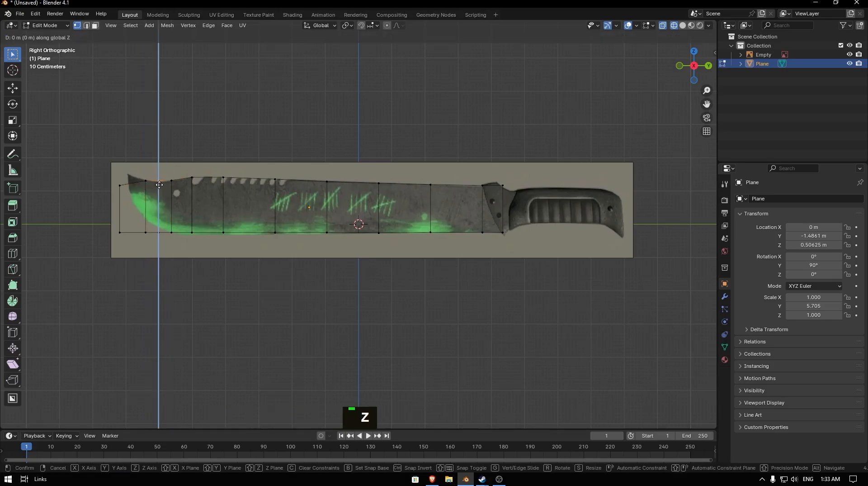
left_click(159, 186)
- Add another loop cut close to the tip and raise its upper vertex along Z onto the upswept spine
left_click(134, 183)
key("g")
key("z")
left_click(135, 178)
- Delete the end vertices beyond the blade's tip and move the new end edge along Y onto the reference tip
left_click(116, 190)
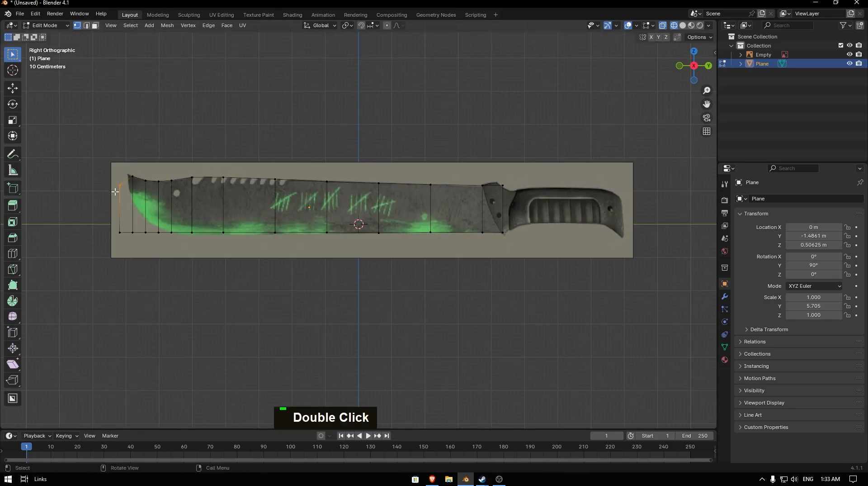
key("Delete")
left_click(143, 231)
key("g")
key("y")
- Adjust the tip edge along Z and add a loop cut just behind it
key("g")
key("z")
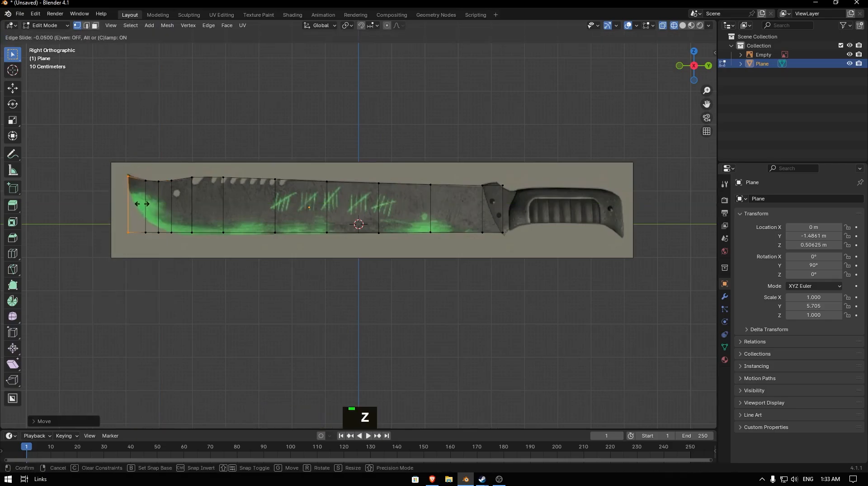
key("g")
- Lower the bottom vertices from the serrations' guard-side end to the tip together by about 0.03 m along Z
double_click(275, 237)
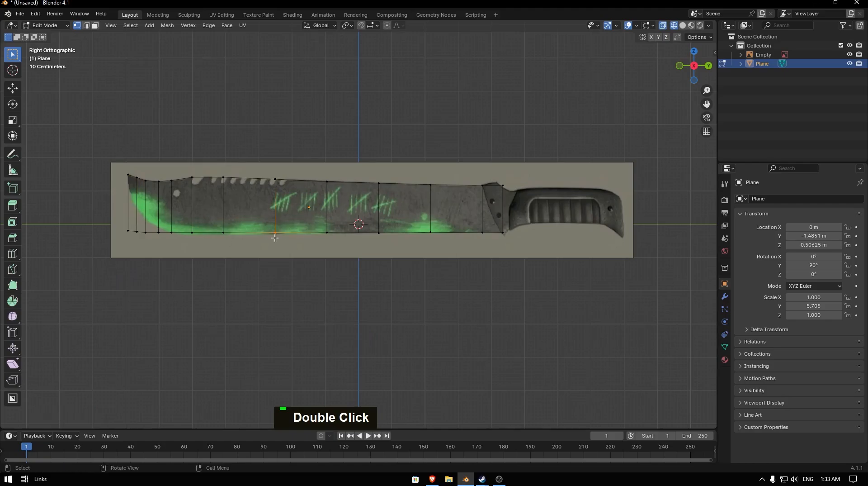
left_click(84, 252, "shift")
key("g")
key("z")
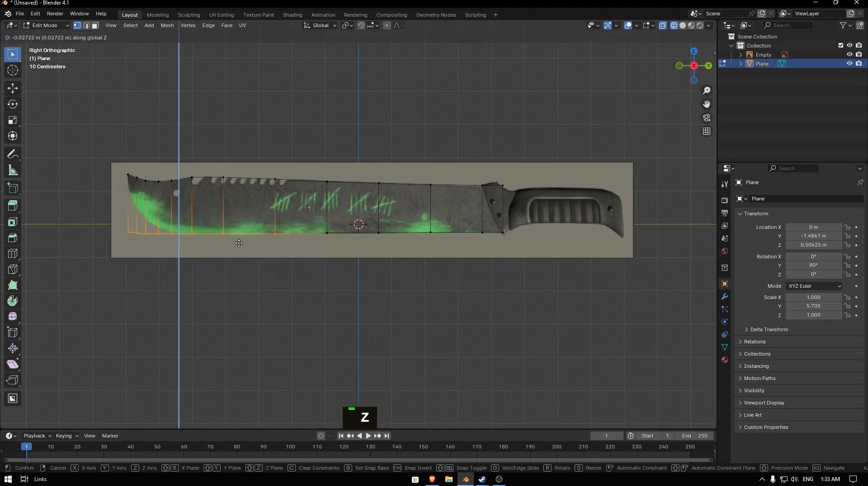
left_click(239, 243)
- Raise the lower vertices of the five edges nearest the tip in stages along Z to start the curved cutting edge
left_click(327, 233)
scroll(620, 149, "up", 3)
scroll(620, 149, "down", 1)
left_click_drag(707, 104, 216, 87)
scroll(287, 193, "up", 4)
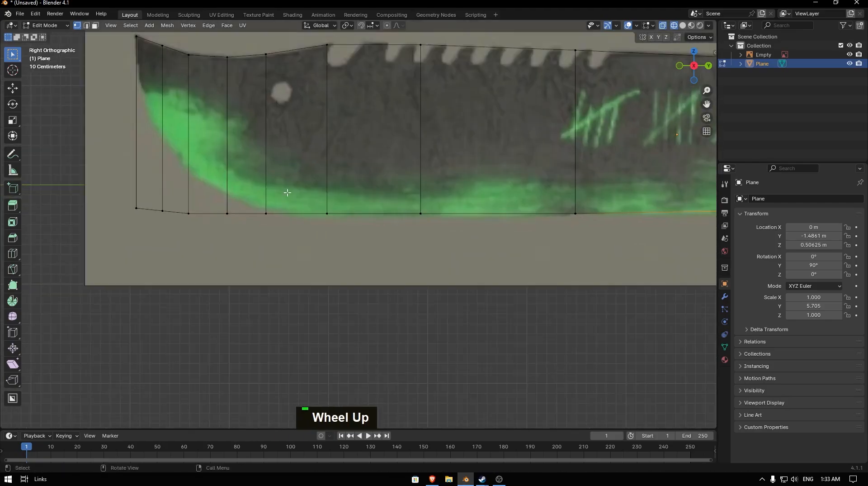
key("g")
key("z")
left_click_drag(287, 193, 151, 221)
left_click(271, 217)
key("g")
key("z")
left_click(186, 200)
- Raise the lower tip vertex and the lower vertex beside it along Z towards the curved cutting edge
left_click_drag(159, 177, 126, 218)
key("g")
key("z")
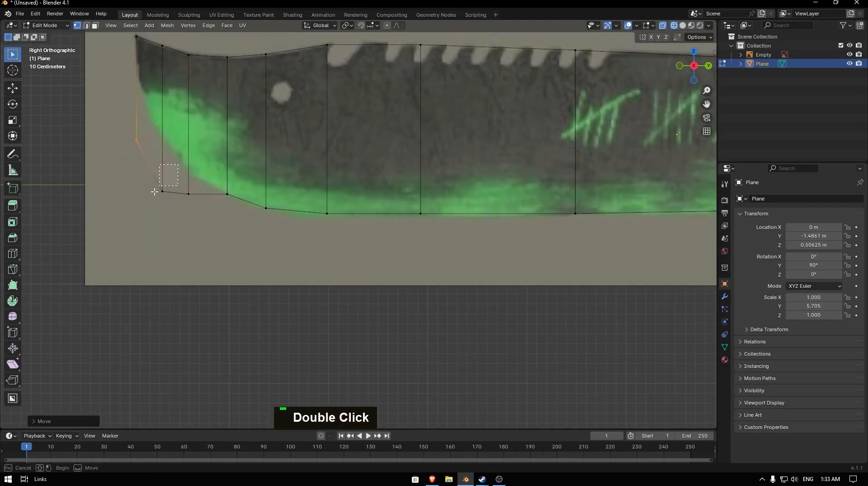
left_click_drag(155, 192, 151, 198)
key("g")
key("z")
left_click(159, 143)
- Raise the third lower vertex from the tip onto the curve and the lower tip vertex by about 0.38 m
left_click_drag(203, 178, 171, 219)
key("g")
key("z")
left_click(173, 196)
left_click_drag(153, 119, 126, 172)
key("g")
key("z")
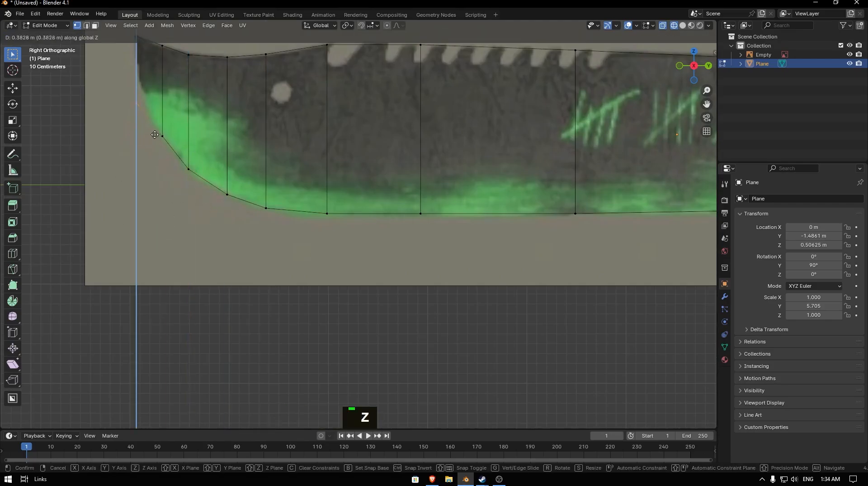
left_click(155, 135)
- Nudge the lower tip vertex along Y to match the reference outline
scroll(155, 135, "down", 2)
key("g")
key("z")
key("Escape")
key("g")
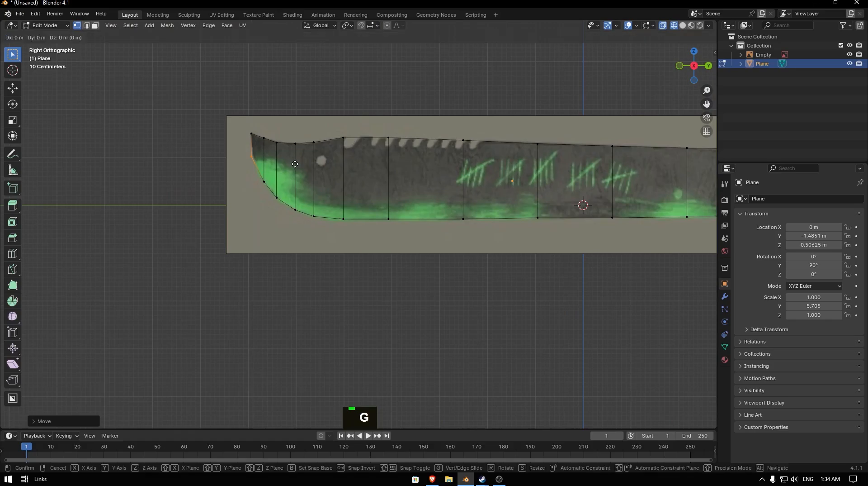
key("y")
left_click(297, 164)
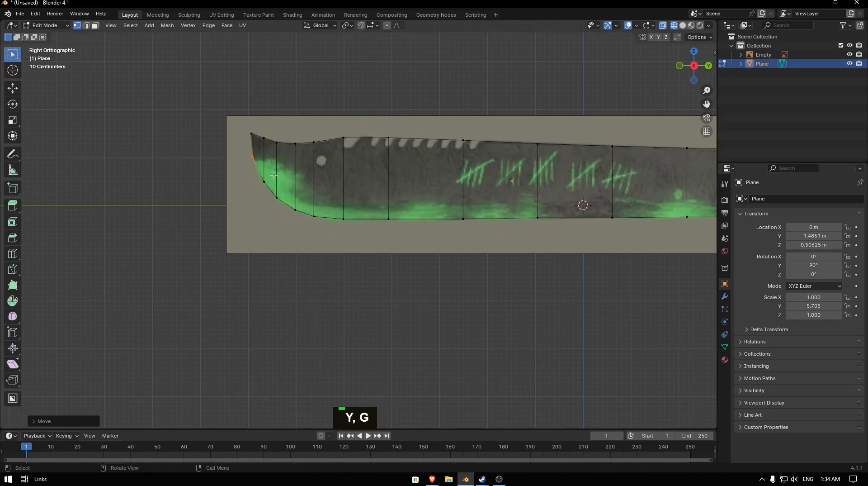
scroll(274, 174, "down", 2)
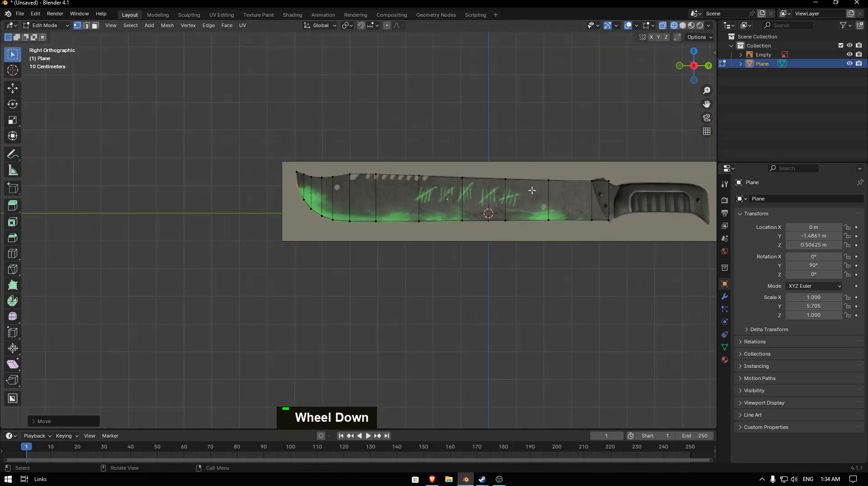
- Show the blade in solid shading and extrude all its faces about 0.5 m along their normal to give it thickness
key("Tab")
key("z")
mouse_move(489, 207)
middle_mouse_down()
mouse_move(506, 201)
mouse_move(476, 204)
middle_mouse_up()
key("Tab")
key("a")
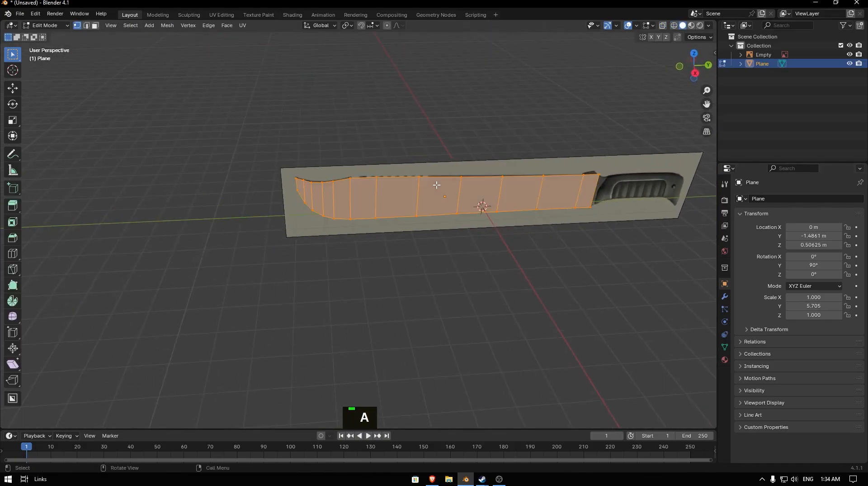
scroll(439, 182, "up", 2)
middle_click_drag(457, 181, 489, 190)
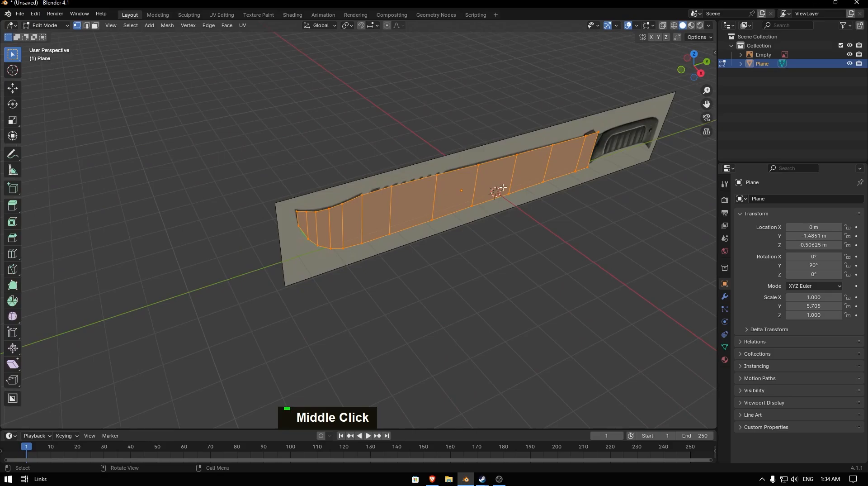
key("e")
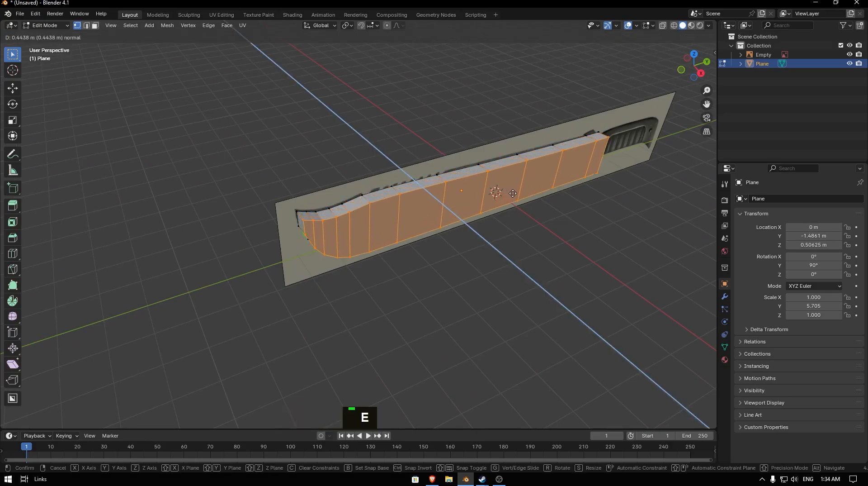
left_click(502, 190)
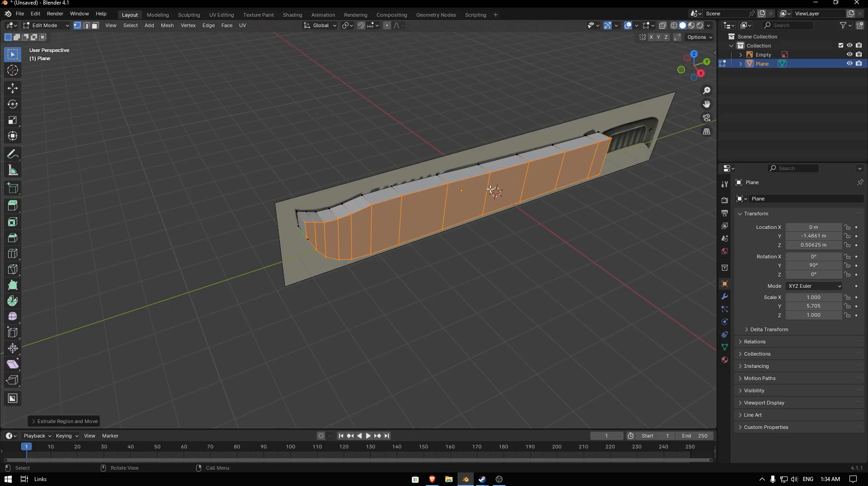
- Add a level 2 Subdivision modifier to the blade in Object Mode and show its modifier settings
key("Tab")
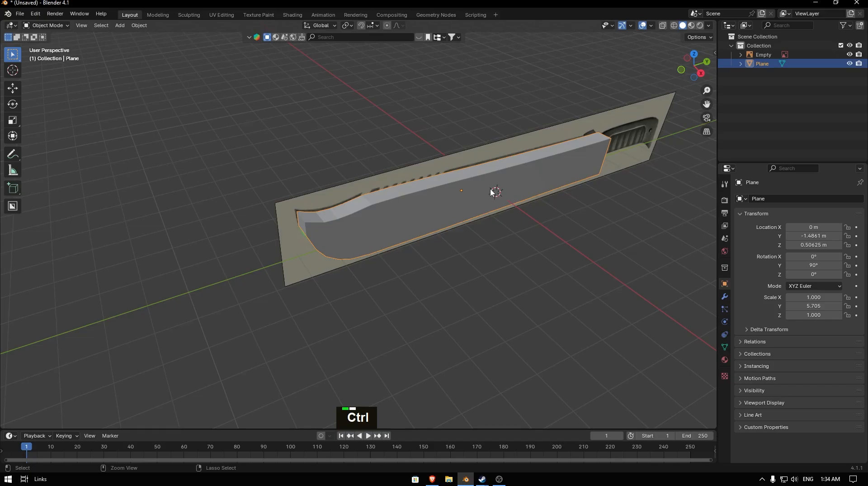
key("ctrl+2")
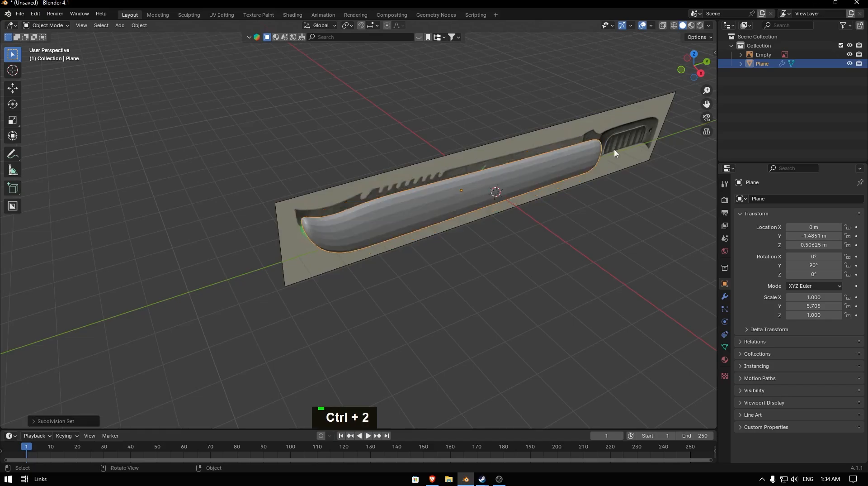
left_click(725, 297)
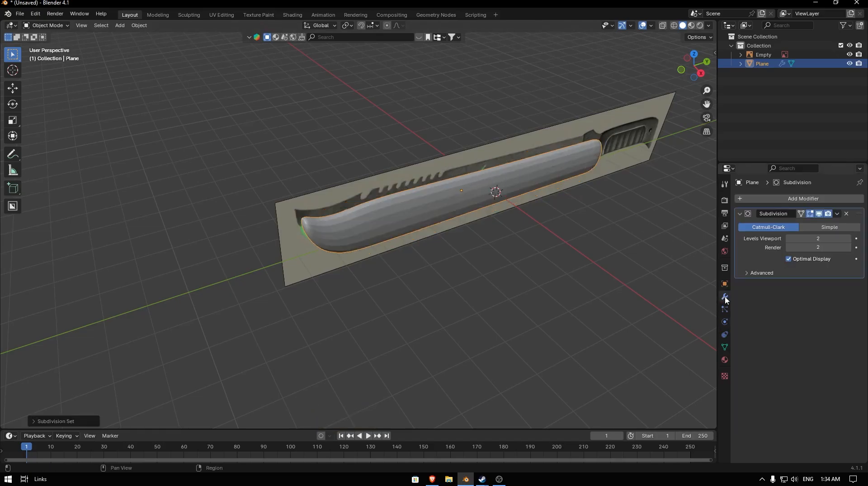
double_click(807, 199)
type("s")
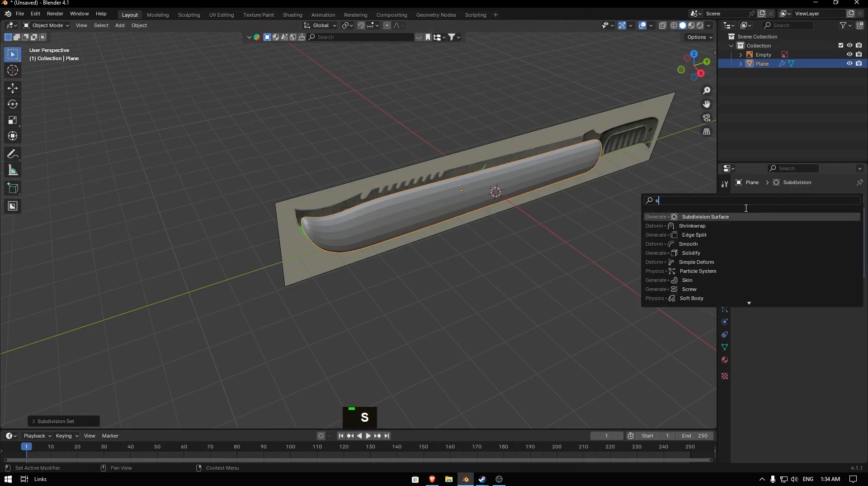
key("Escape")
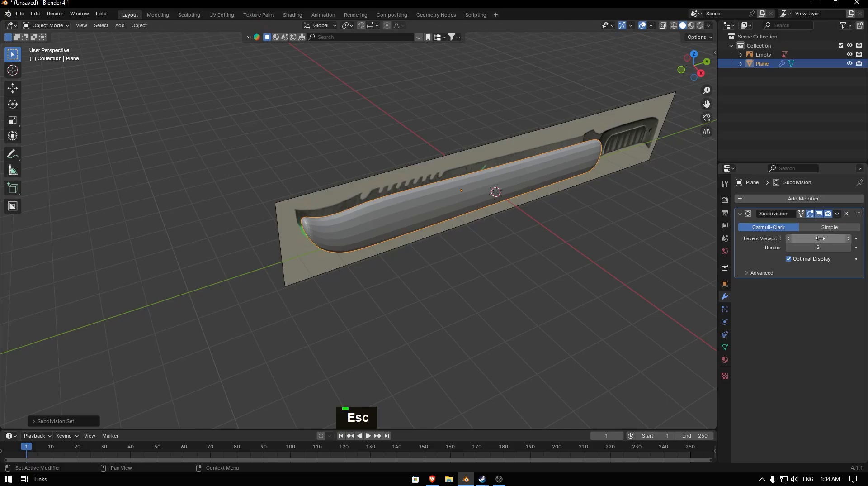
scroll(556, 195, "up", 3)
scroll(537, 190, "down", 3)
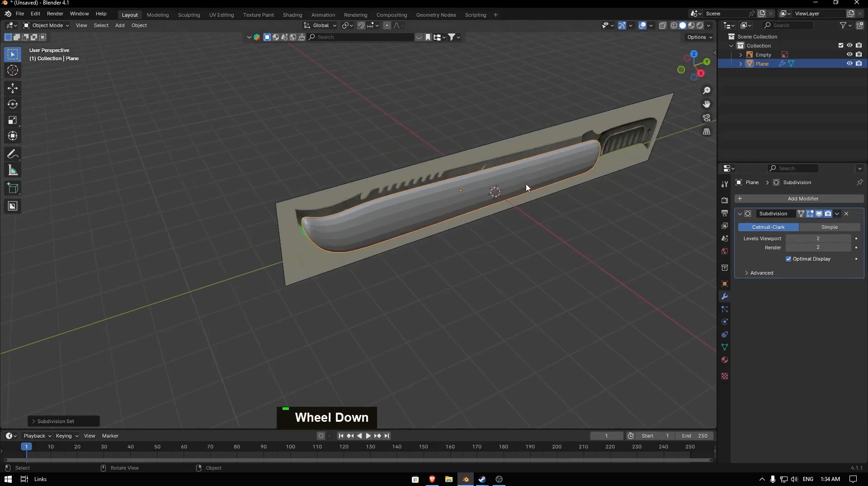
- Try to add several lengthwise loop cuts along the blade in the side view
key("grave")
key("Tab")
key("ctrl+r")
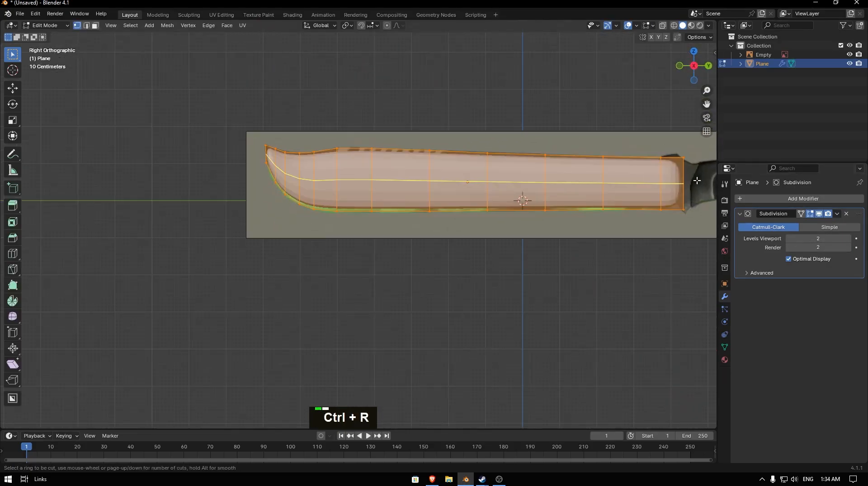
scroll(697, 180, "up", 3)
scroll(697, 180, "down", 1)
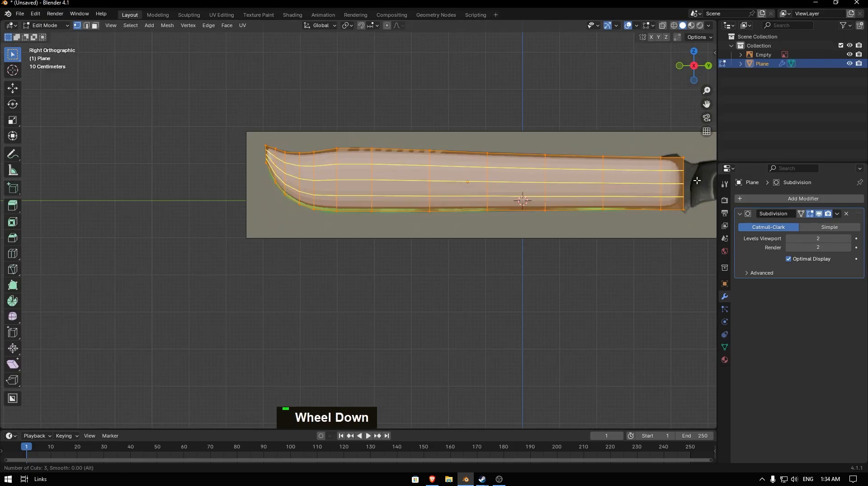
scroll(697, 181, "up", 1)
double_click(697, 180)
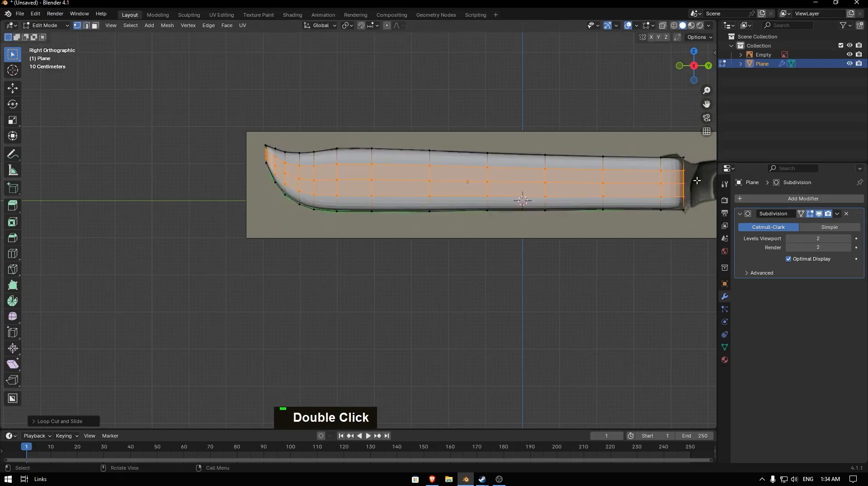
key("ctrl+z")
- Add two evenly spaced lengthwise loop cuts along the blade's side faces
scroll(629, 192, "down", 1)
key("ctrl+r")
scroll(628, 191, "up", 1)
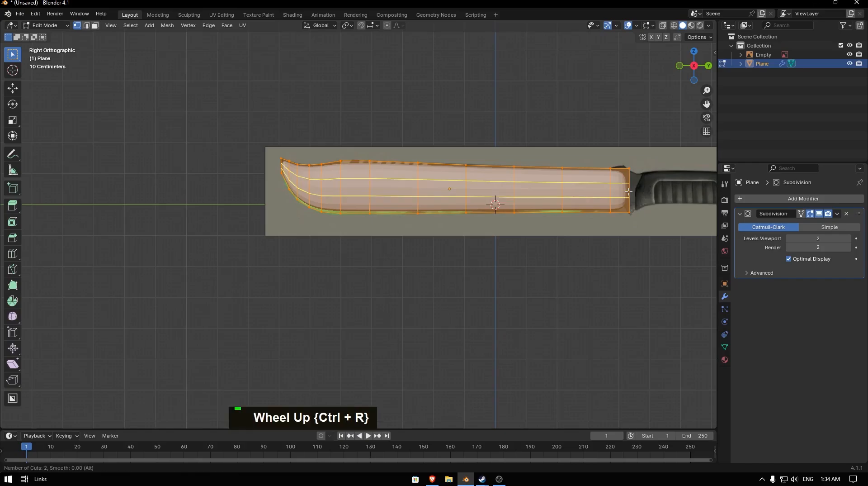
double_click(628, 192)
- Add a centred loop cut along the blade's spine that divides its thickness in half
middle_click_drag(634, 173, 520, 192)
middle_click_drag(462, 206, 502, 238)
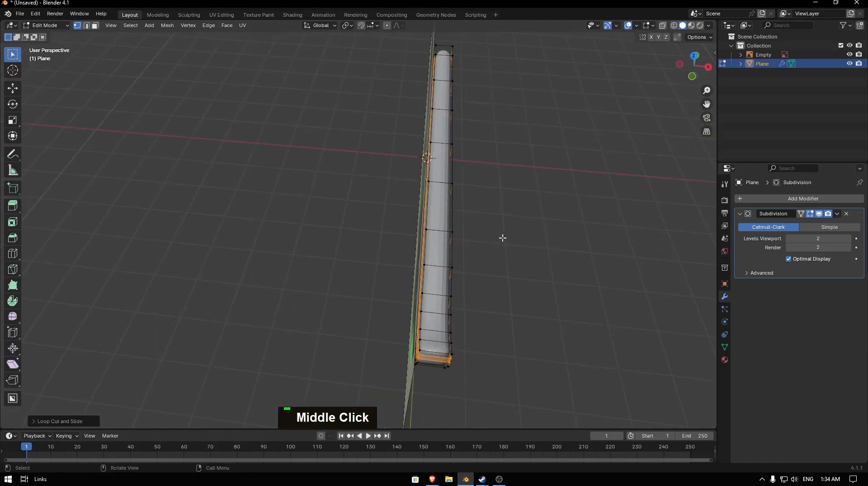
key("ctrl+r")
left_click(434, 349)
left_click(434, 349)
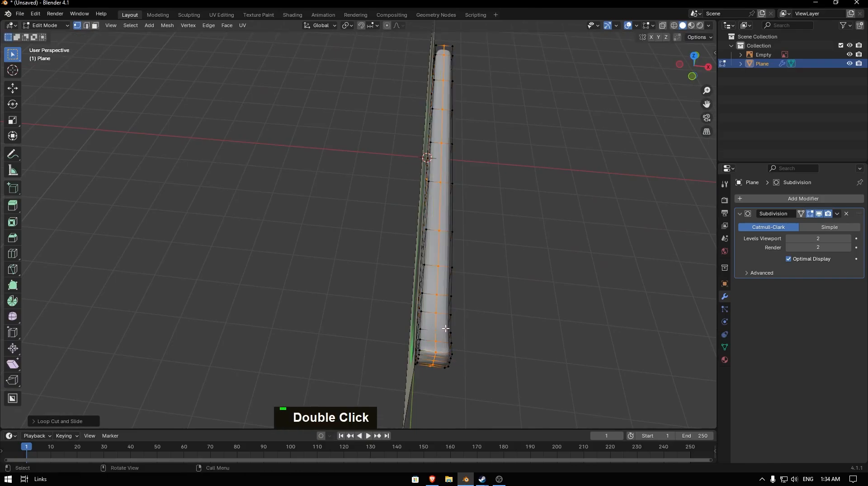
- In a wireframe top view, delete the blade's vertices on the reference-image side of the centre loop
key("KP_3")
key("KP_7")
scroll(507, 129, "down", 2)
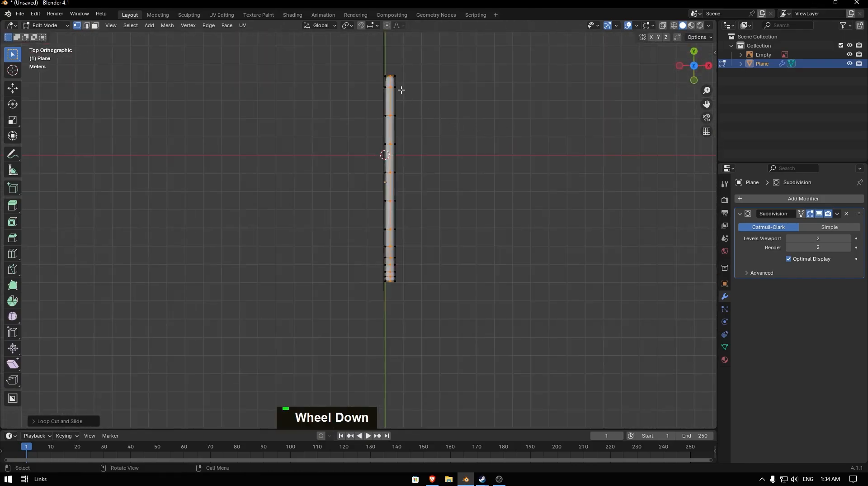
key("Tab")
key("1")
key("Tab")
key("z")
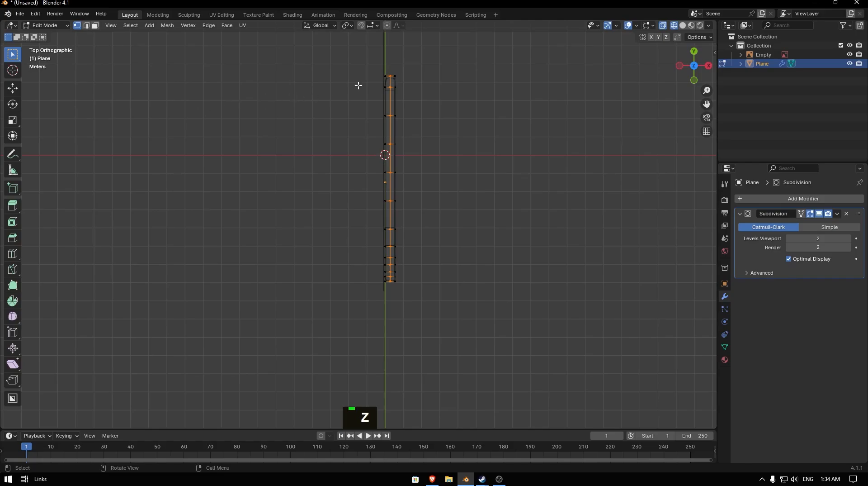
key("z")
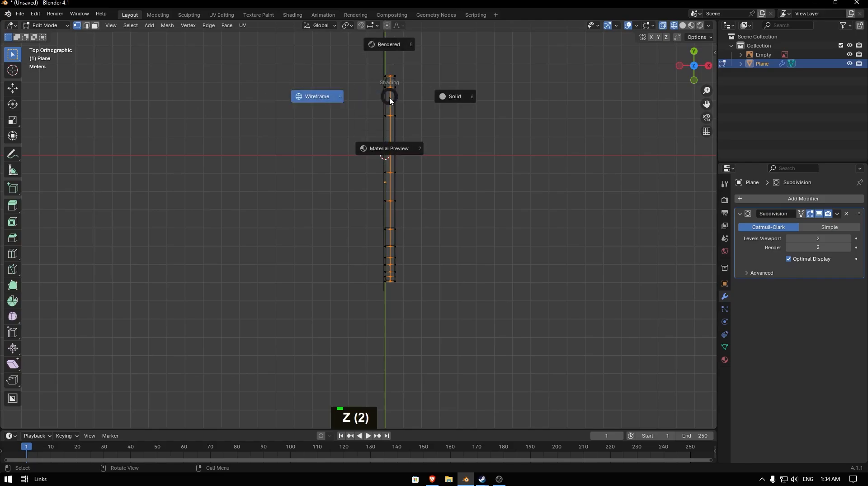
left_click(295, 100)
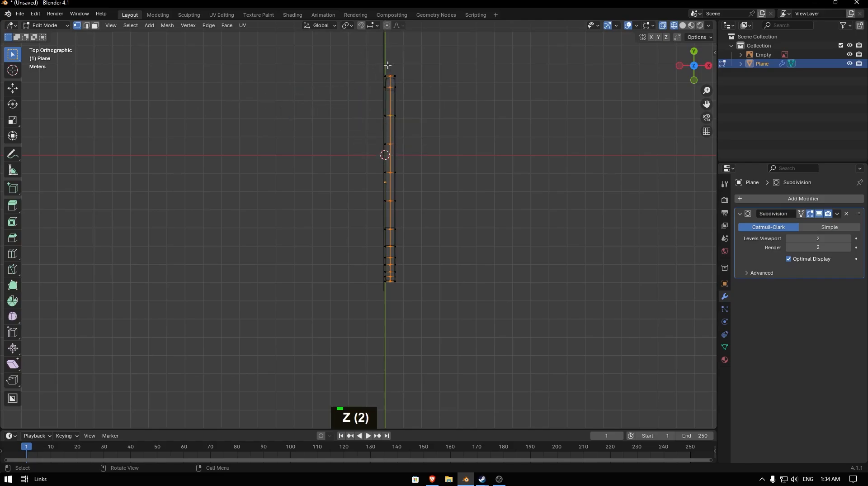
left_click(388, 65)
left_click_drag(388, 64, 339, 319)
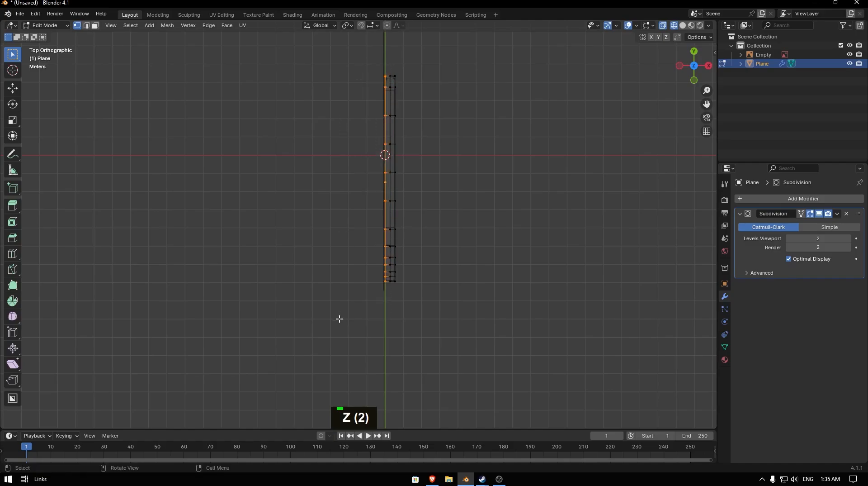
key("Delete")
left_click(451, 165)
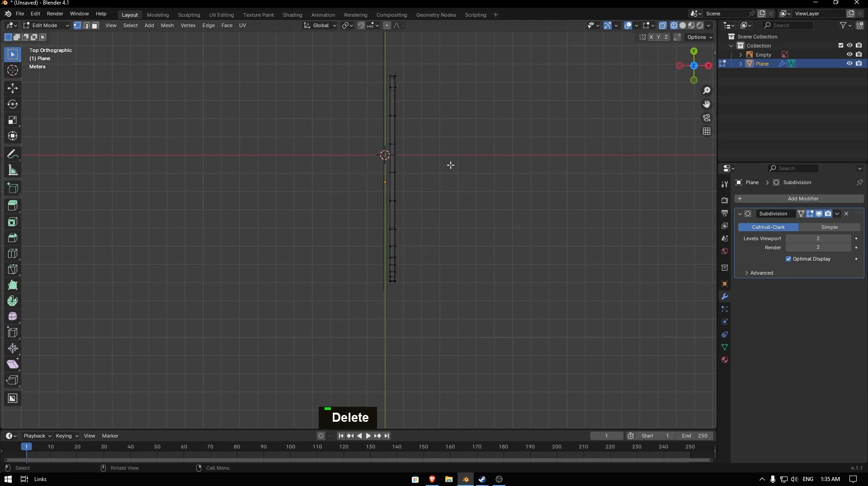
- Return to Object Mode with solid shading and add a Mirror modifier to the blade, mirroring on the Z axis only
key("z")
left_click(488, 164)
key("Tab")
scroll(423, 180, "up", 2)
middle_click_drag(424, 181, 393, 129)
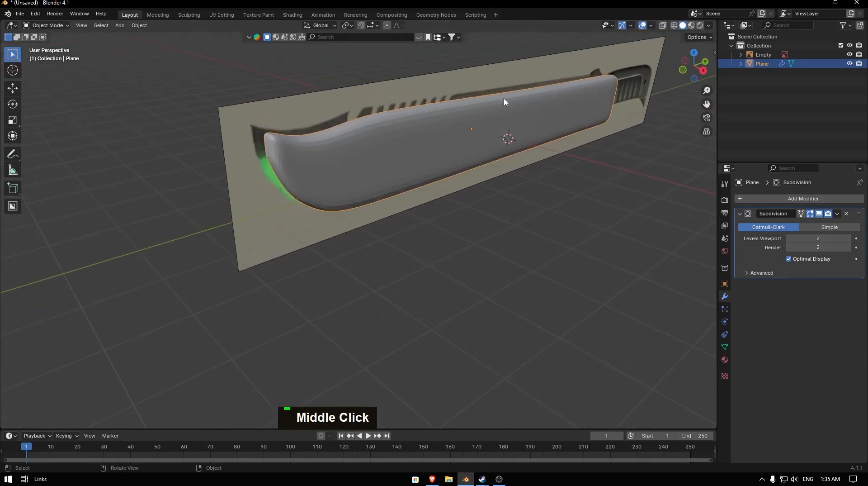
middle_click_drag(464, 120, 476, 134)
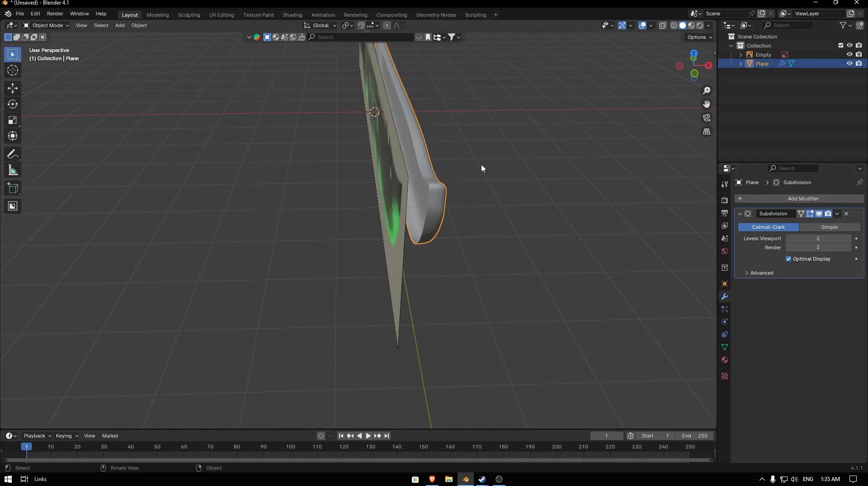
double_click(780, 199)
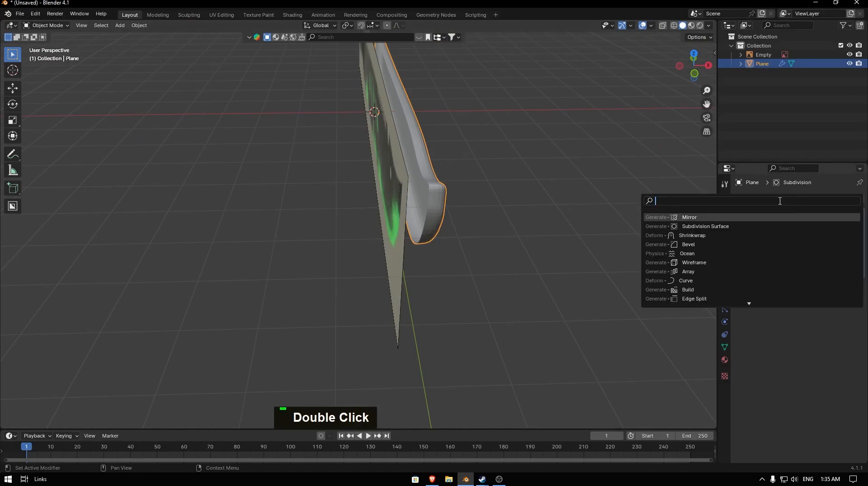
left_click(704, 217)
left_click(797, 311)
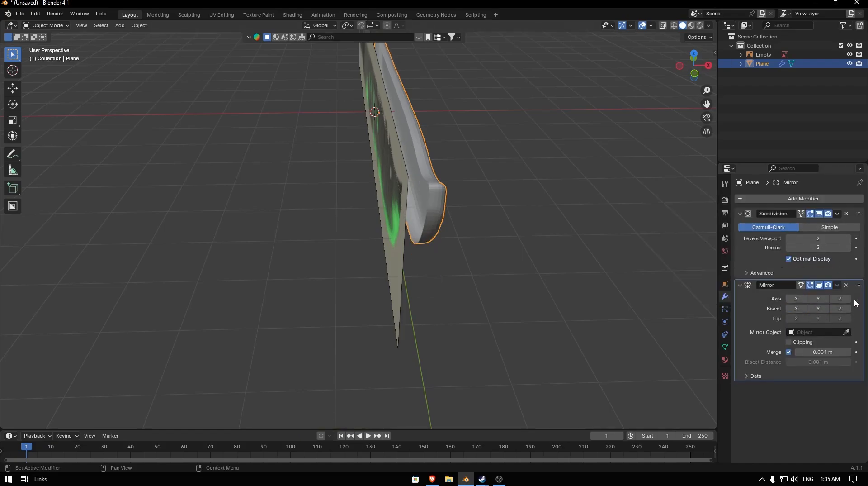
left_click(841, 299)
middle_click_drag(400, 159, 527, 164)
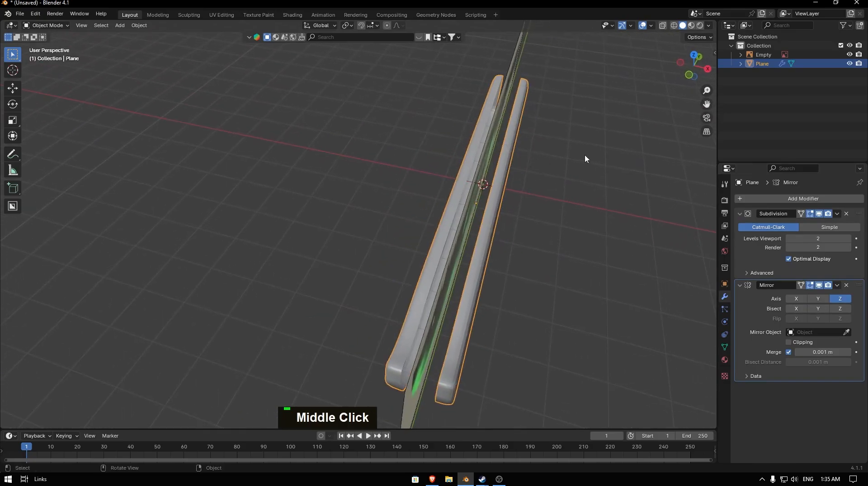
- Move the entire blade half along X in Edit Mode, bringing it closer to its mirrored copy
key("x")
key("g")
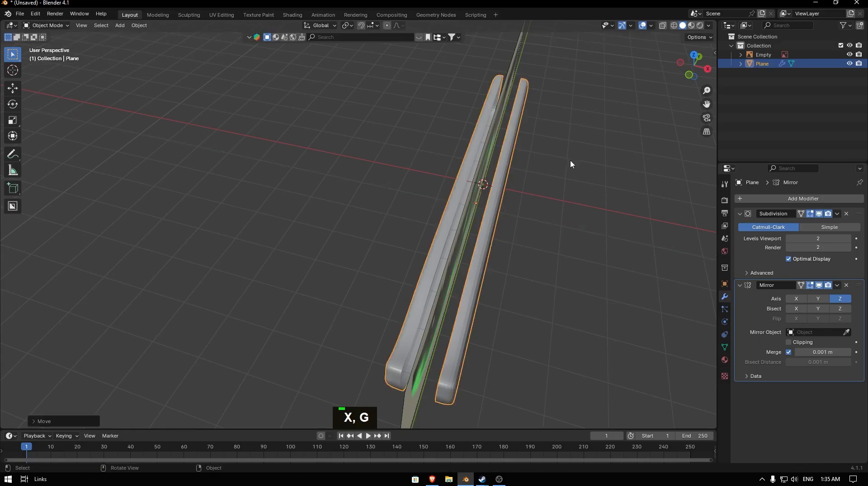
key("Tab")
key("a")
key("g")
key("x")
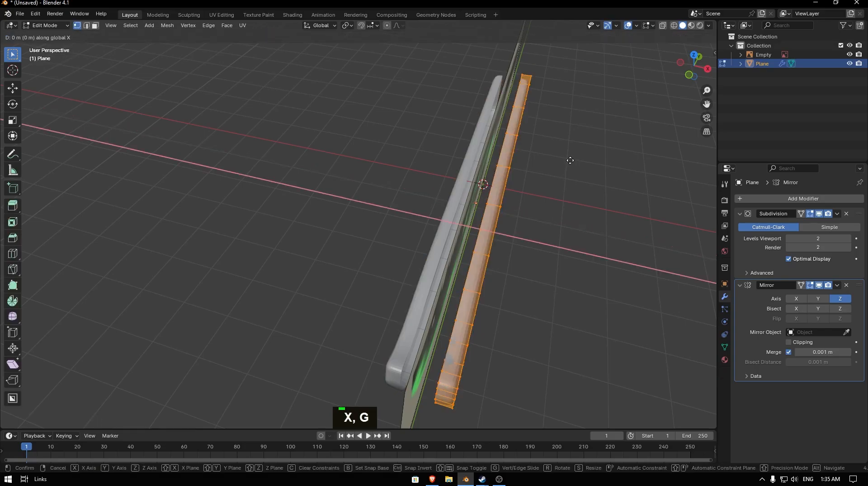
left_click(498, 154)
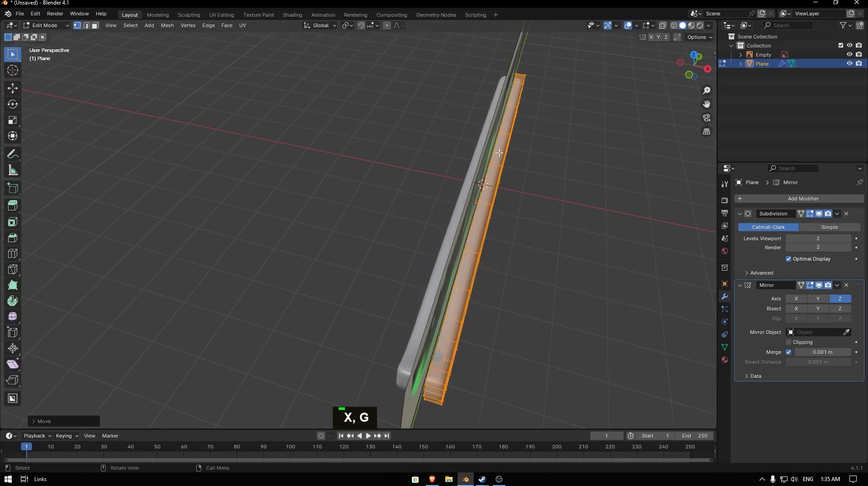
- Hide the reference image and move the blade half about 0.08 m further along negative X toward its mirrored copy
key("Tab")
key("Tab")
key("h")
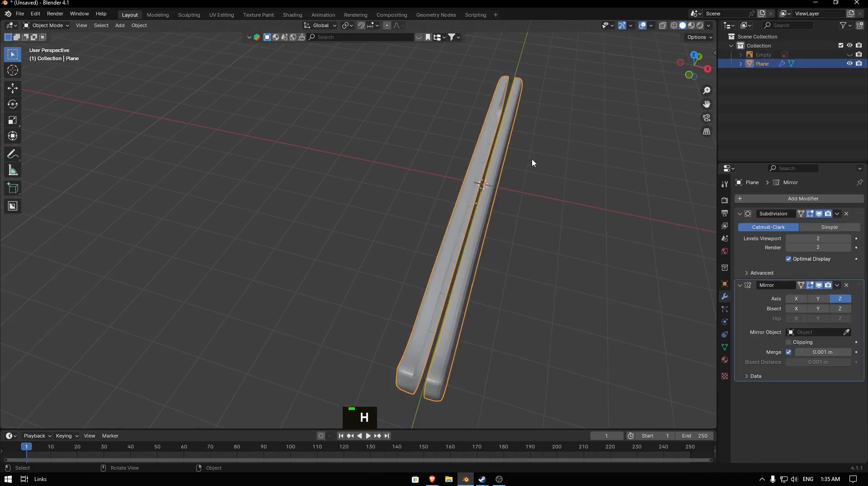
key("Tab")
key("g")
key("x")
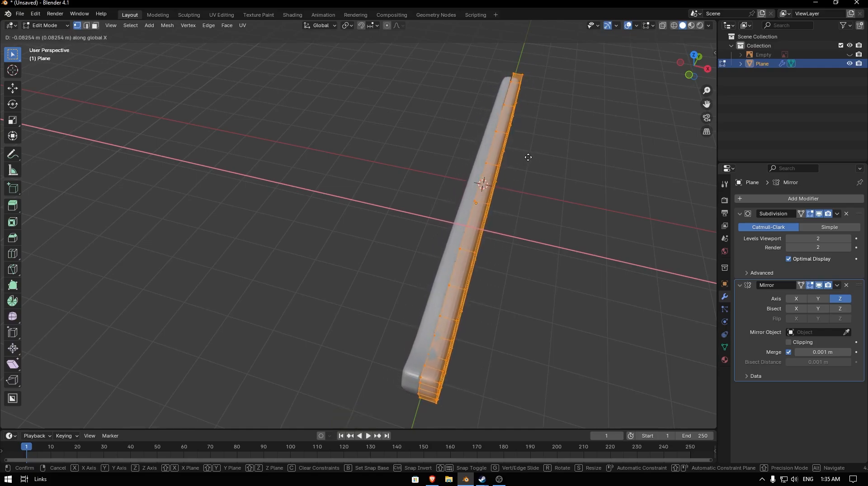
left_click(529, 156)
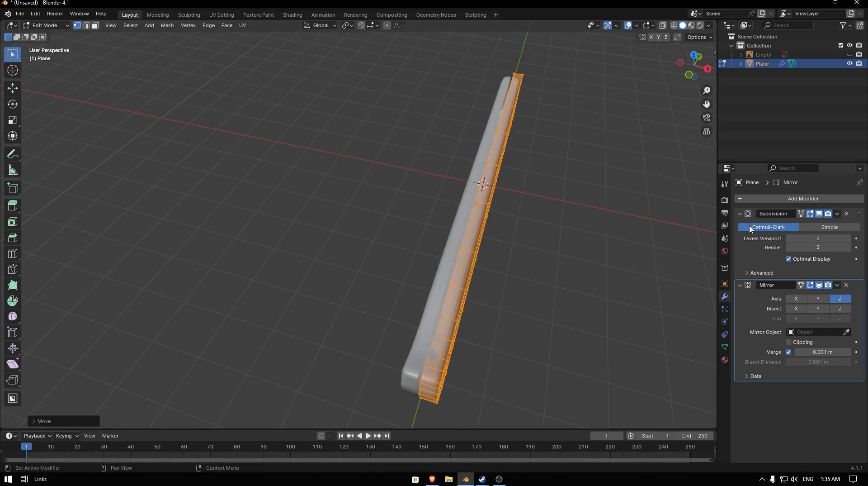
- Enable clipping in the Mirror modifier and nudge the blade half slightly along negative X to join its mirrored copy
left_click(790, 343)
key("g")
key("x")
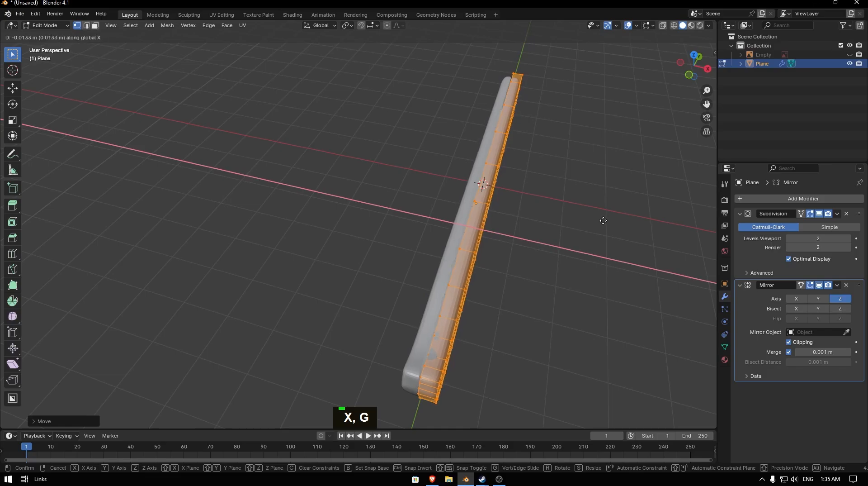
left_click(602, 220)
- Return to Object Mode and apply smooth shading to the mirrored blade
key("Tab")
scroll(603, 219, "up", 5)
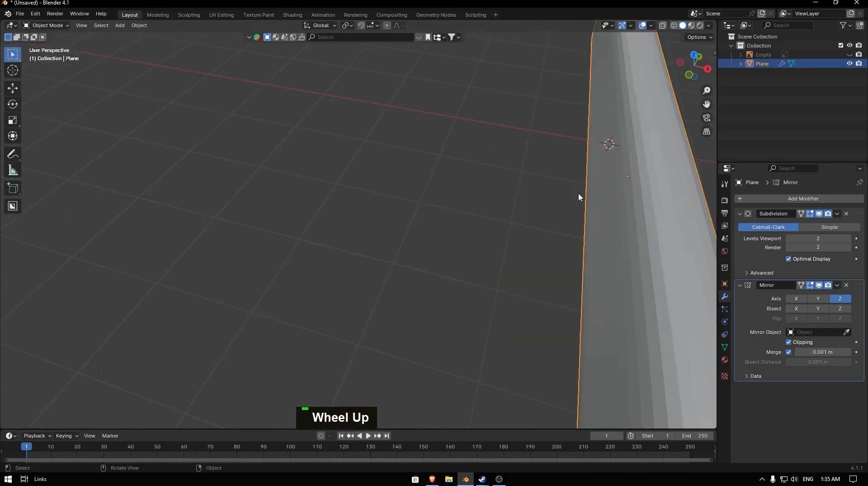
mouse_move(579, 192)
middle_mouse_down()
mouse_move(556, 189)
mouse_move(589, 196)
middle_mouse_up()
middle_click_drag(532, 183, 533, 186)
right_click(533, 211)
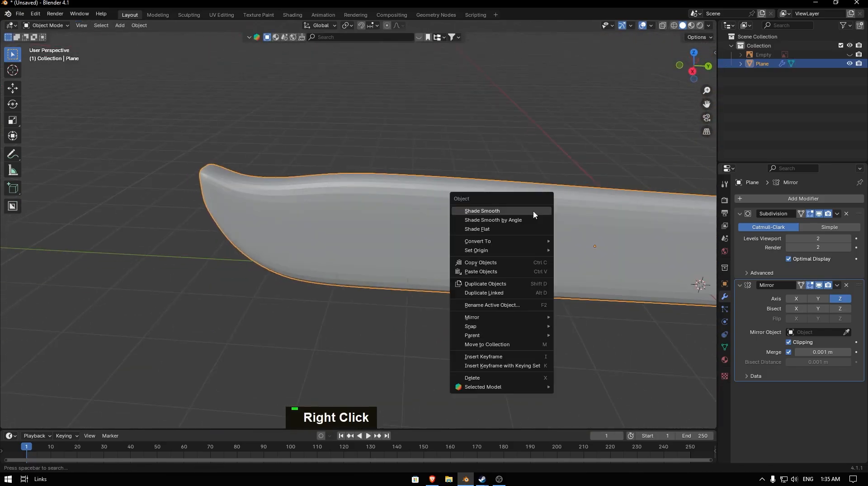
left_click(508, 212)
- Thin the blade by moving its whole mesh along negative X in two passes against the clipped mirror plane
middle_click_drag(474, 203, 578, 248)
key("Tab")
key("g")
key("x")
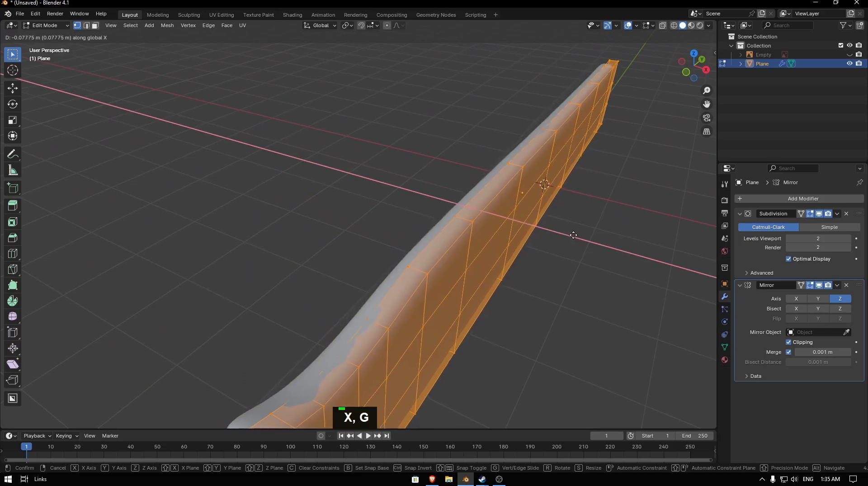
left_click(571, 233)
key("g")
key("x")
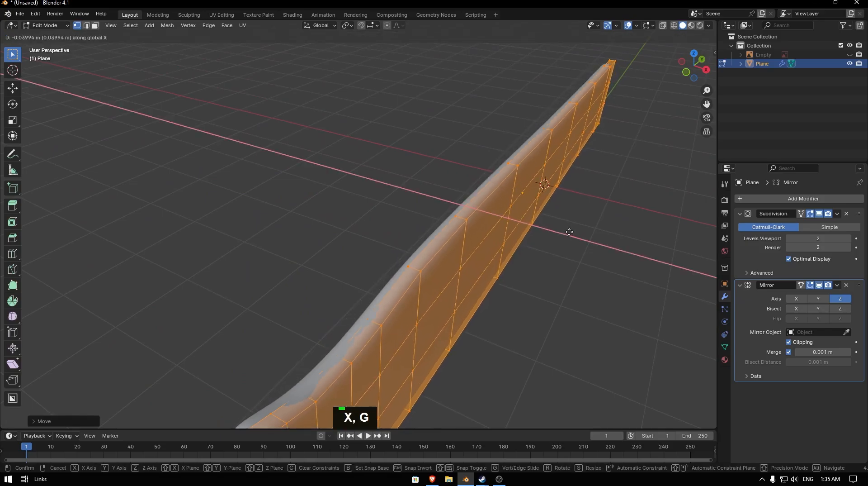
left_click(567, 231)
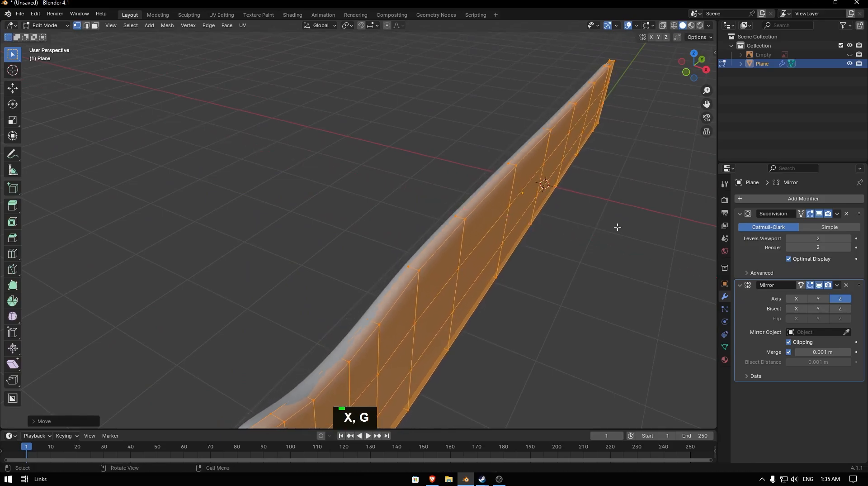
- In the right side view, shift the blade's handle-end vertices about 0.08 m along negative Y
middle_click_drag(618, 227, 466, 185)
key("KP_3")
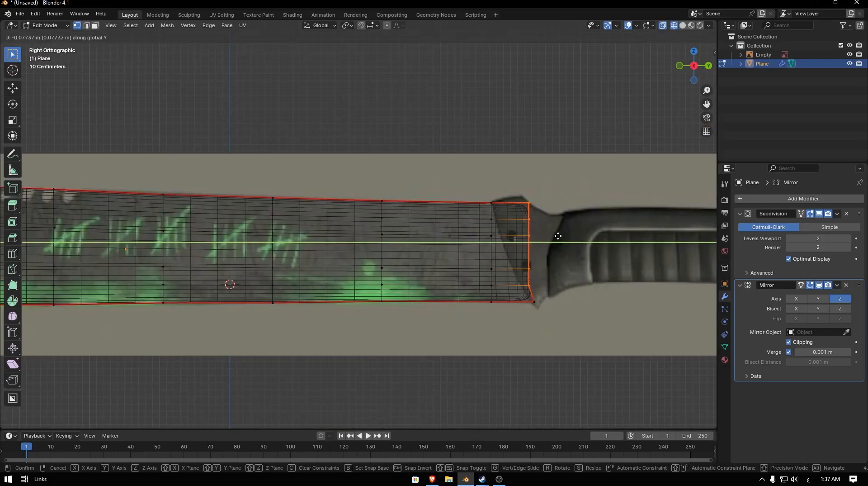
left_click(558, 236)
- Try to move the upper vertices at the blade's handle end along Y
left_click_drag(543, 198, 516, 228)
key("g")
key("y")
left_click(522, 248)
key("ctrl+z")
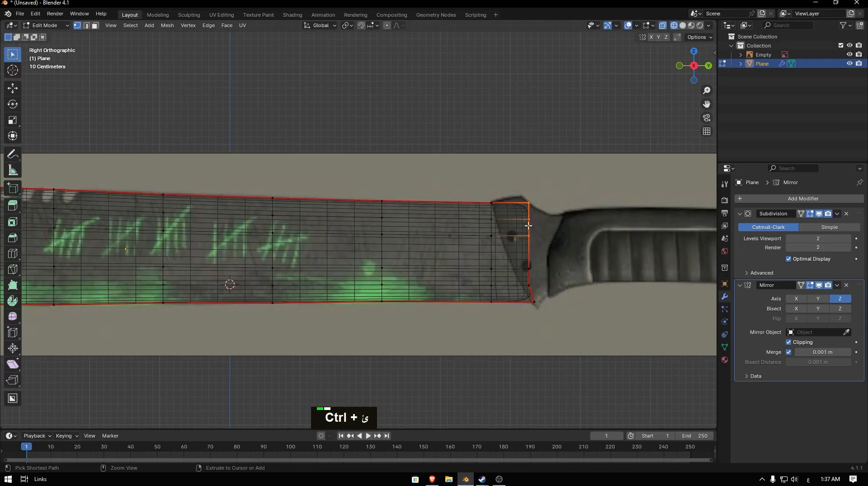
- Add a separate plane mesh in Object Mode and rotate it about Y to stand upright, face-on in the side view
key("Tab")
left_click(513, 168)
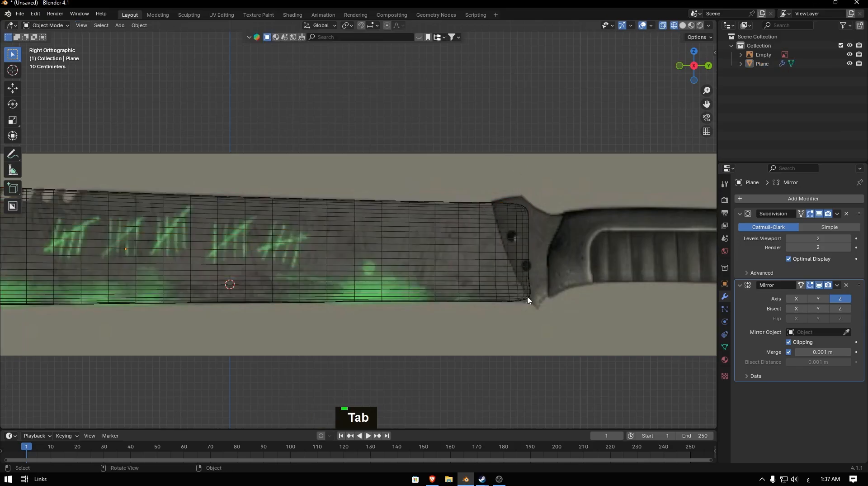
key("shift+a")
mouse_move(526, 170)
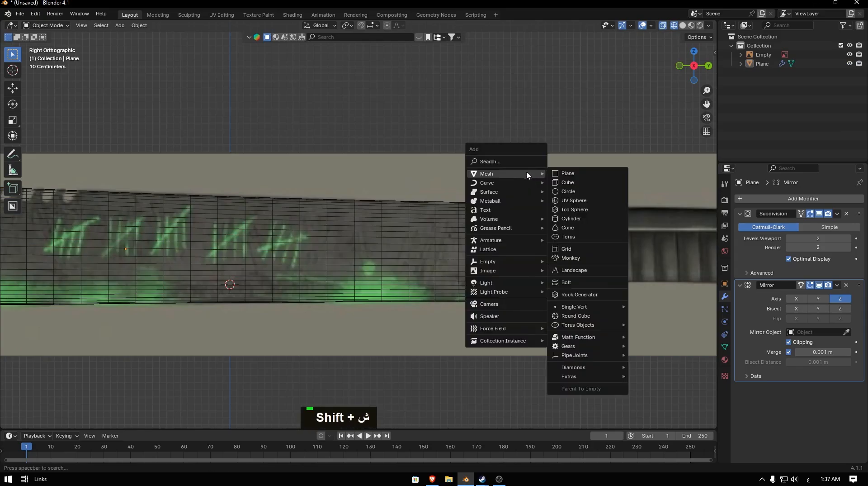
left_click(572, 174)
key("r")
key("y")
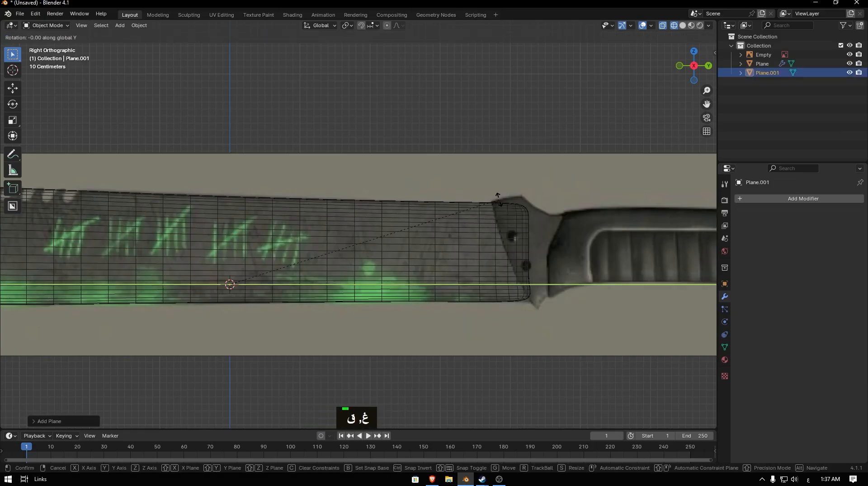
key("0")
key("Return")
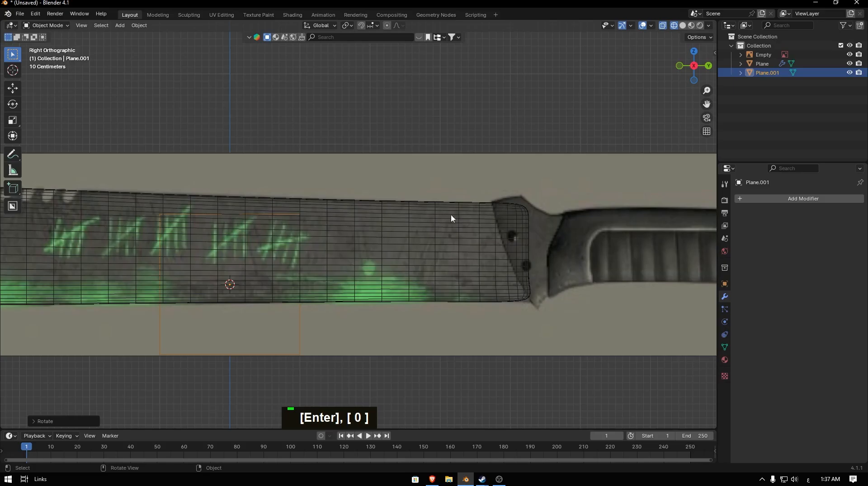
- Move the new plane over the guard between blade and handle and scale it down
key("g")
left_click(760, 217)
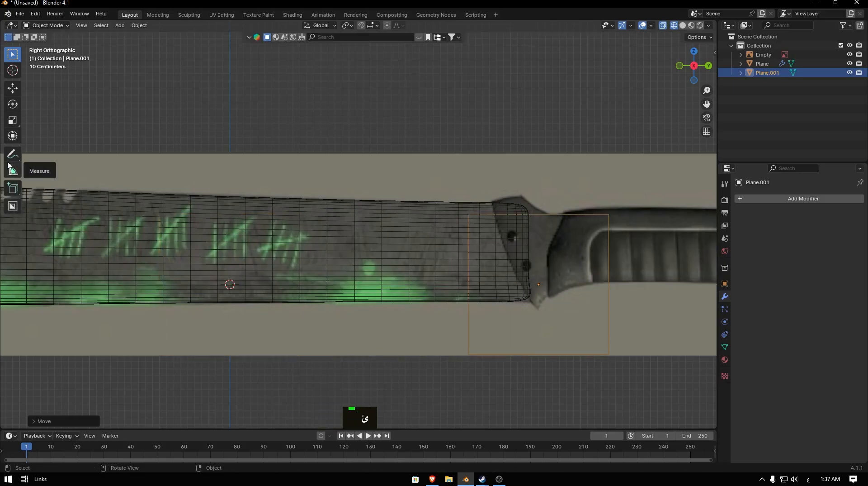
key("g")
left_click(445, 246)
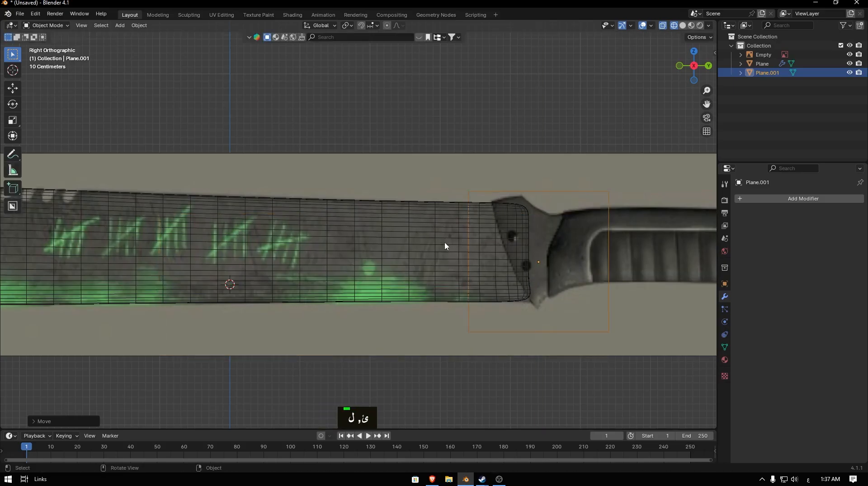
key("s")
left_click(609, 217)
- Adjust the plane's position along Z and Y over the guard and scale it down to the height of the guard's narrow section
key("g")
key("z")
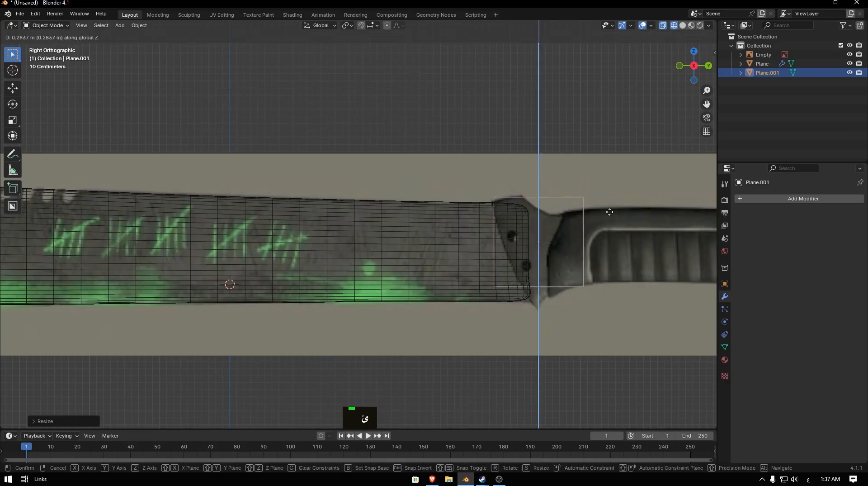
left_click(610, 218)
key("g")
key("y")
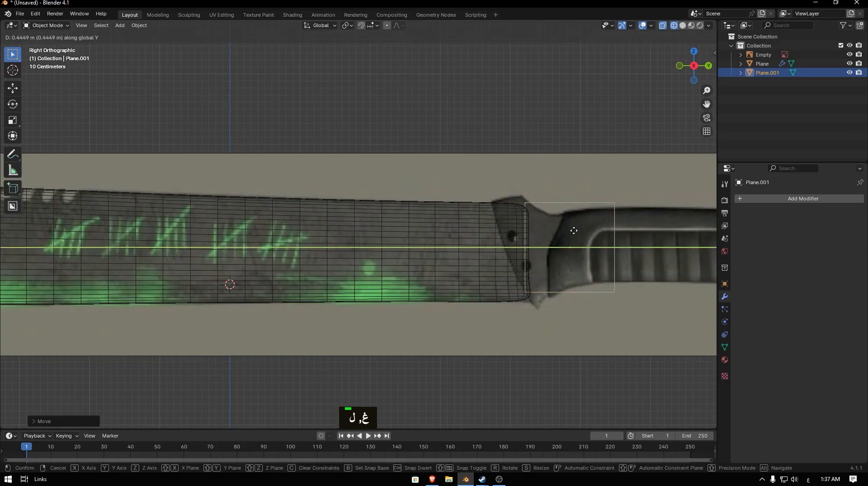
left_click(551, 240)
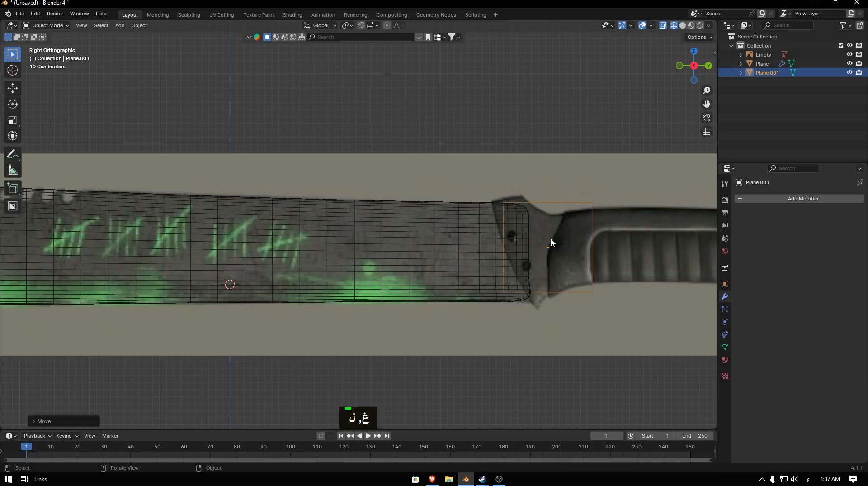
key("s")
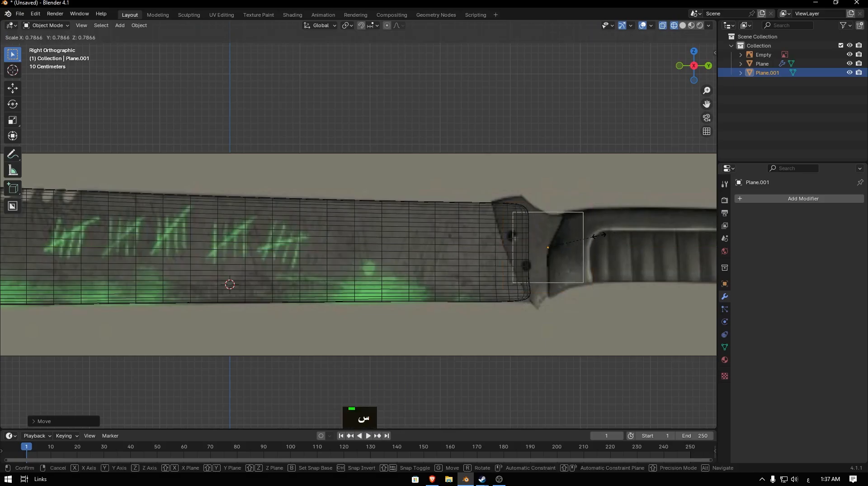
left_click(597, 240)
- In Edit Mode, move the plane's lower edge slightly down along Z to the guard's lower outline
key("Tab")
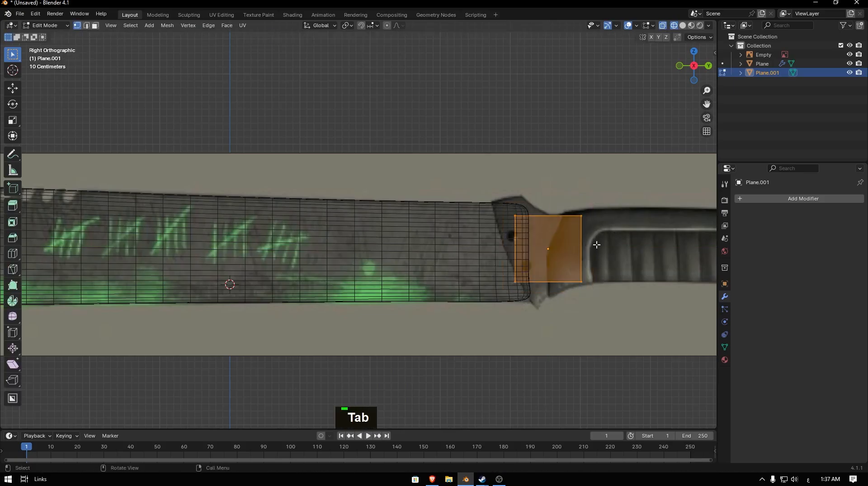
left_click_drag(604, 257, 448, 330)
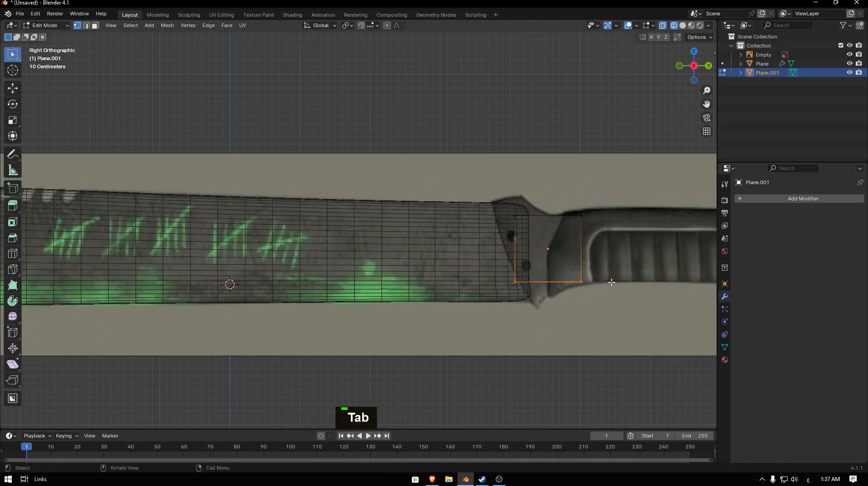
key("2")
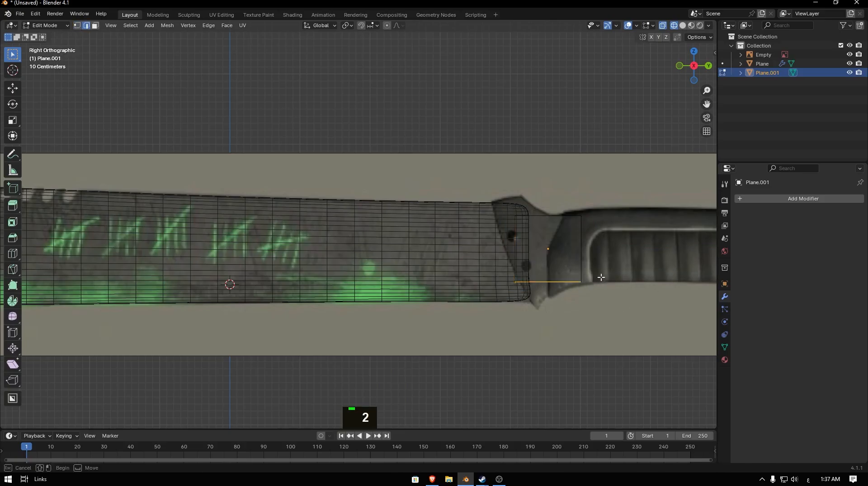
key("g")
key("z")
left_click(637, 286)
key("1")
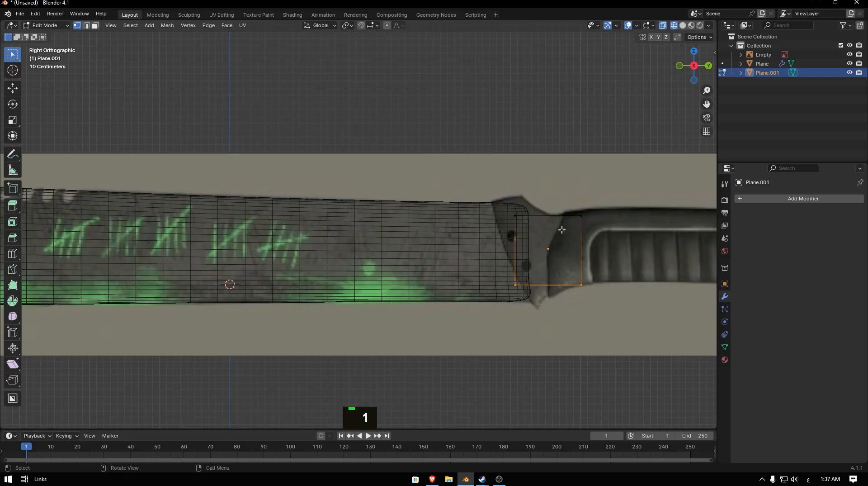
- Add a vertical loop cut slightly blade-side of the guard plane's middle and move the handle-side edge about 0.15 m along Y toward the blade
left_click(85, 27)
left_click(95, 26)
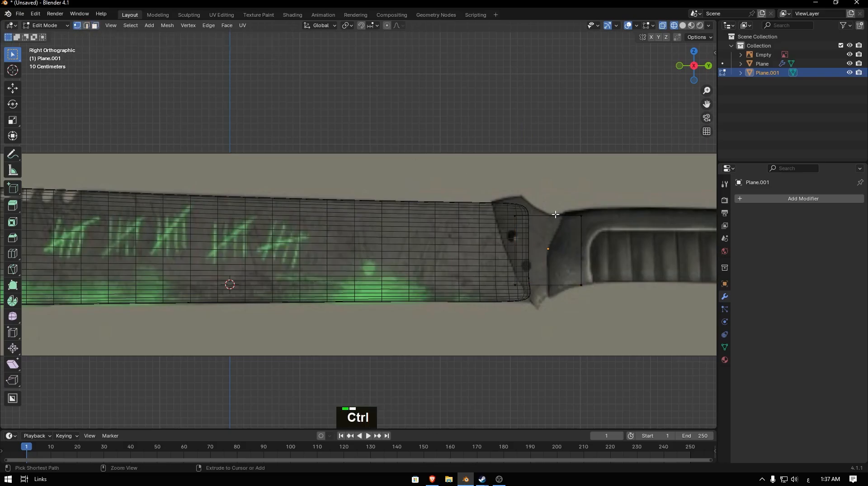
key("ctrl+r")
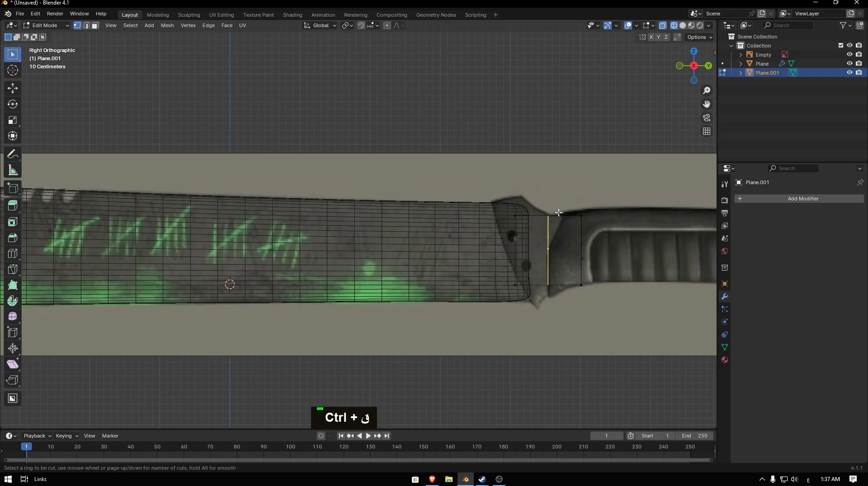
left_click(546, 215)
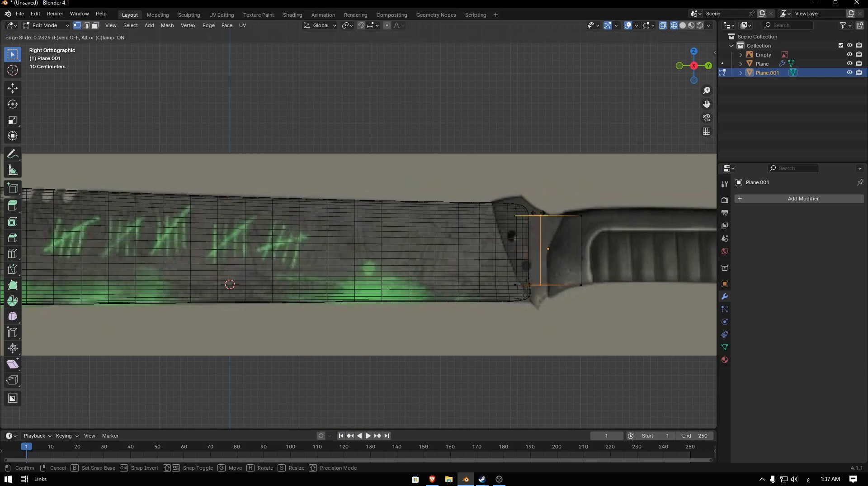
double_click(582, 212)
key("g")
key("y")
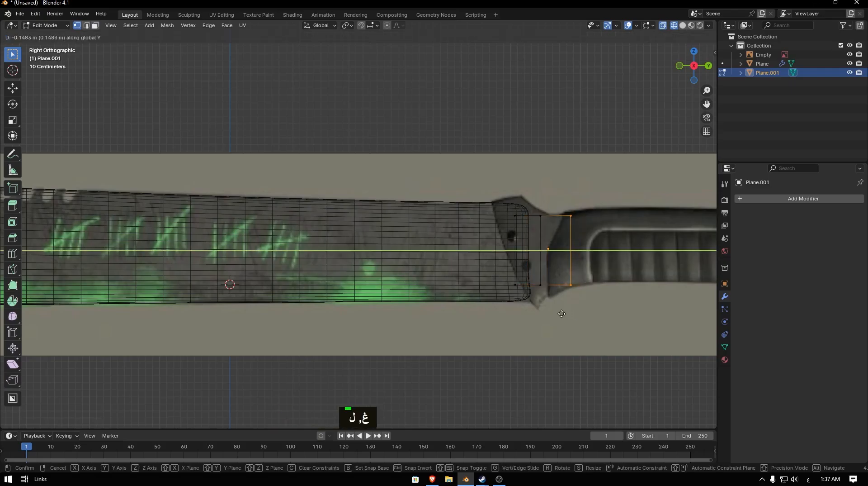
left_click(560, 313)
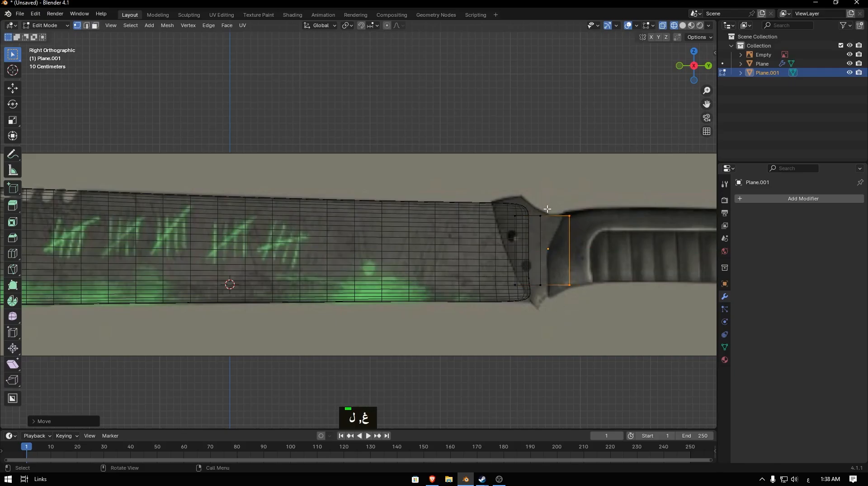
- Move the top and bottom vertices of the middle loop cut along Z onto the guard's upper and lower outline
key("g")
key("z")
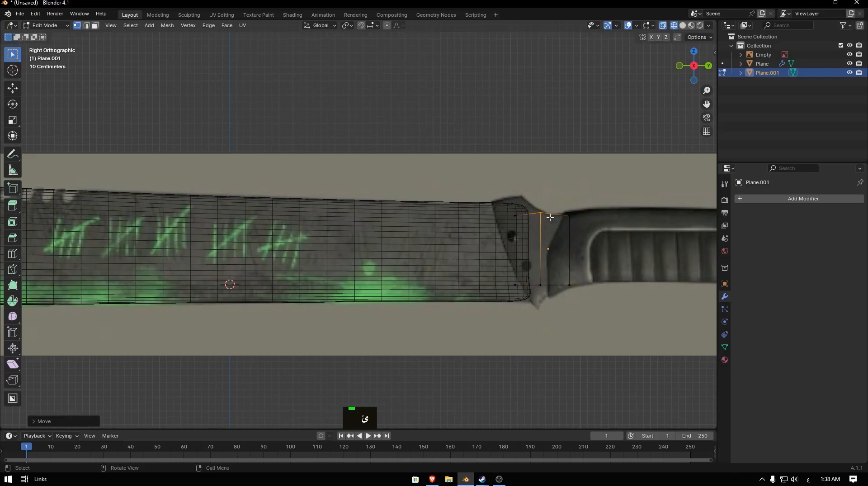
left_click(552, 325)
- Add a loop cut in the blade-side section and raise that section's top vertices about 0.17 m along Z to the guard's upper outline
key("ctrl+r")
double_click(534, 209)
left_click_drag(536, 204, 513, 234)
key("g")
key("z")
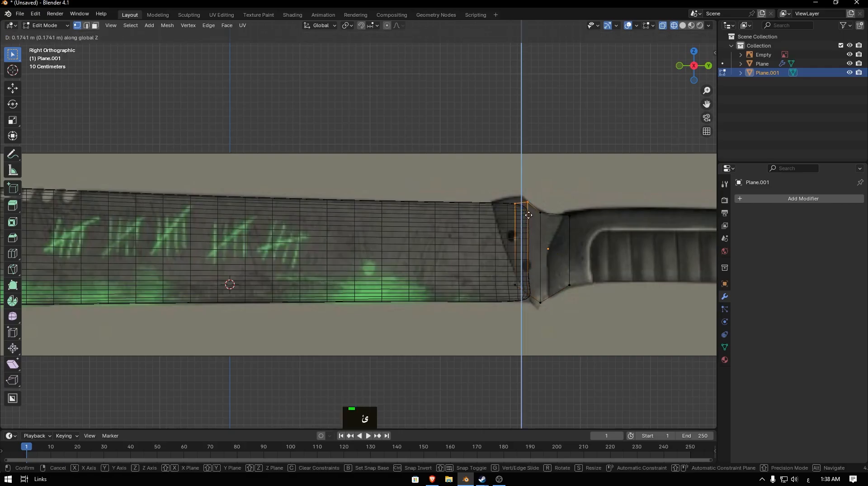
left_click(528, 215)
- Lower the bottom vertices of the two loop cuts along Z to follow the guard's lower spike
left_click_drag(535, 304, 509, 279)
key("g")
key("z")
left_click(555, 312)
left_click_drag(555, 312, 534, 294)
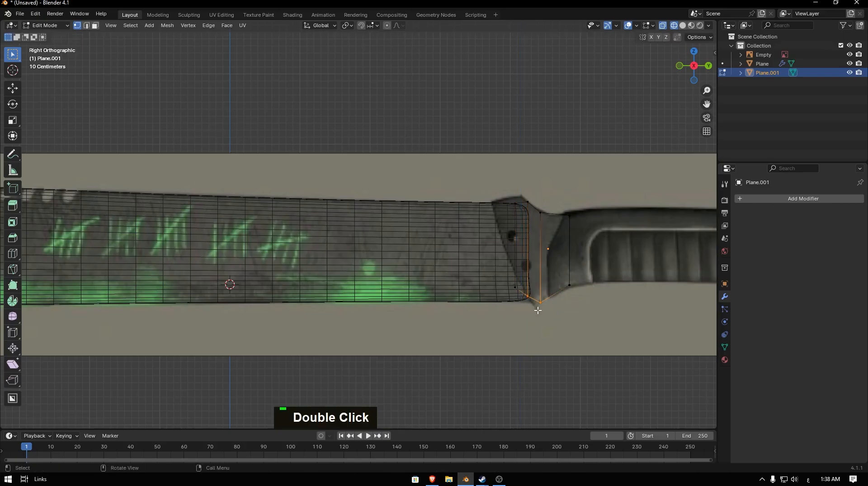
key("g")
key("z")
left_click(540, 313)
- Add a loop cut between the two existing cuts and lower its bottom vertex along Z level with the spike's tip
key("ctrl+r")
left_click(538, 200)
left_click(538, 286)
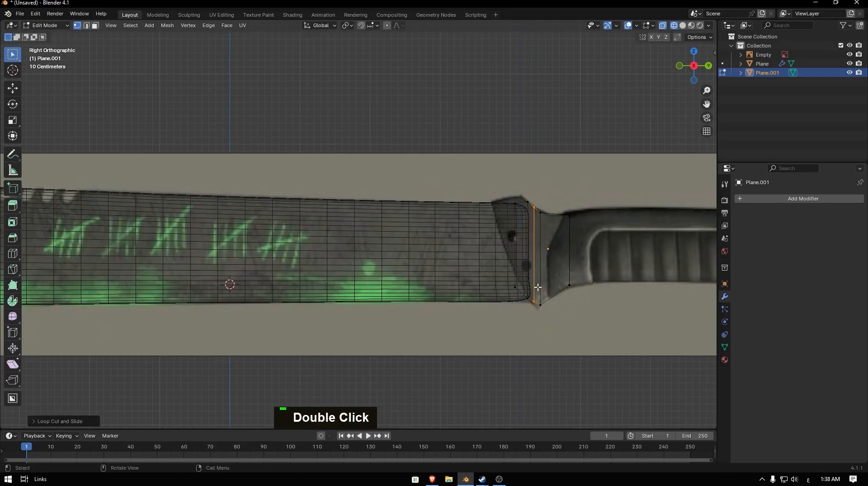
left_click(535, 304)
key("g")
key("z")
left_click(546, 316)
- Select the closely spaced loop cuts above the lower spike and shift them slightly along Y to match the reference
double_click(541, 313)
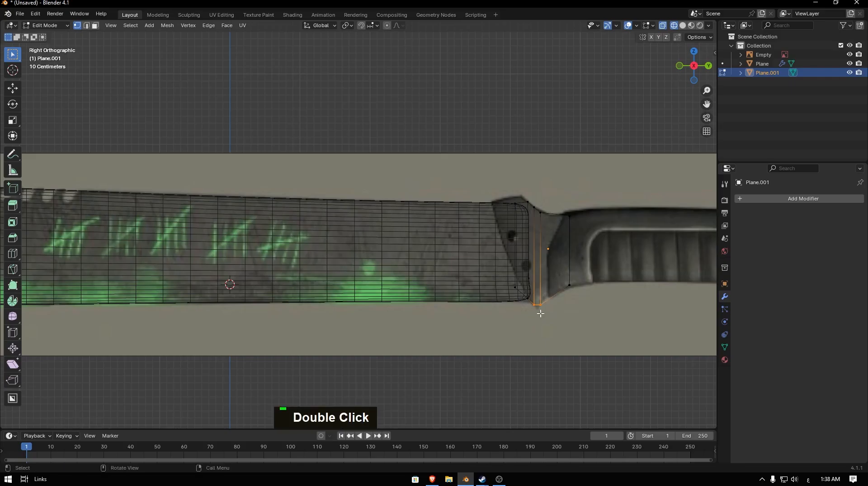
left_click(527, 312, "shift")
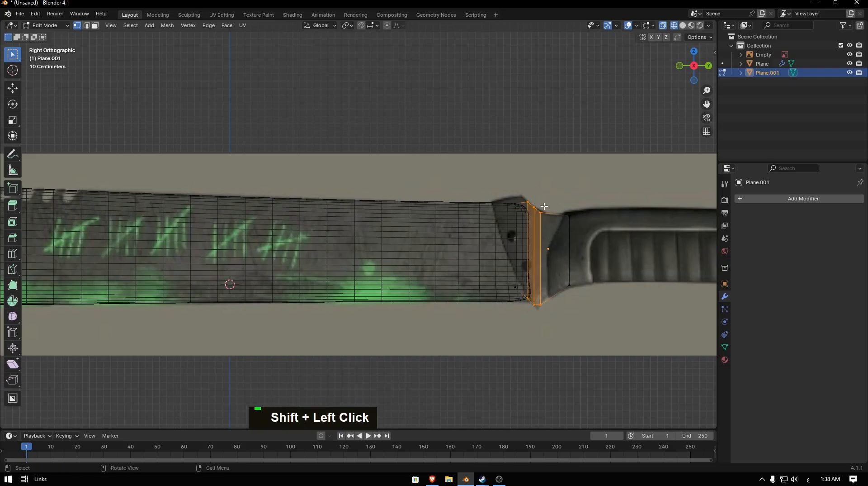
left_click(552, 203)
left_click_drag(548, 194, 533, 318, "shift")
key("g")
key("y")
left_click(547, 301)
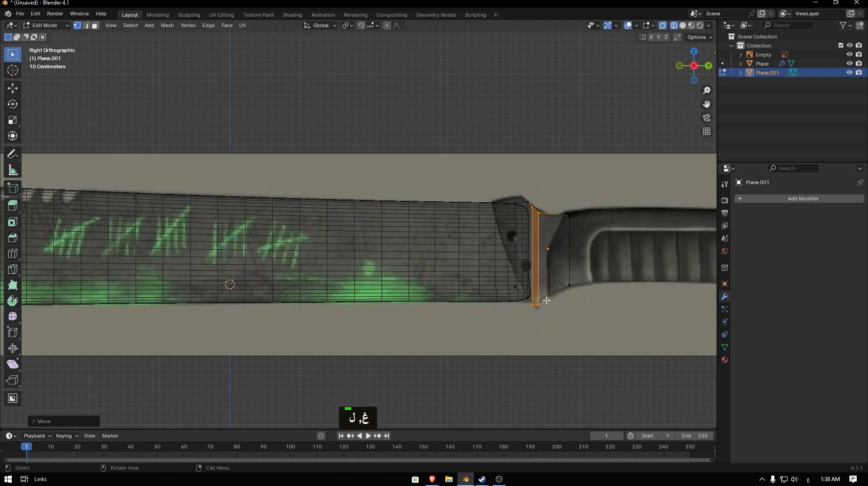
- Adjust the top vertex of the cut on the handle side of the spike along Z to the guard's upper curve
left_click_drag(544, 202, 537, 220)
key("g")
key("z")
left_click(544, 220)
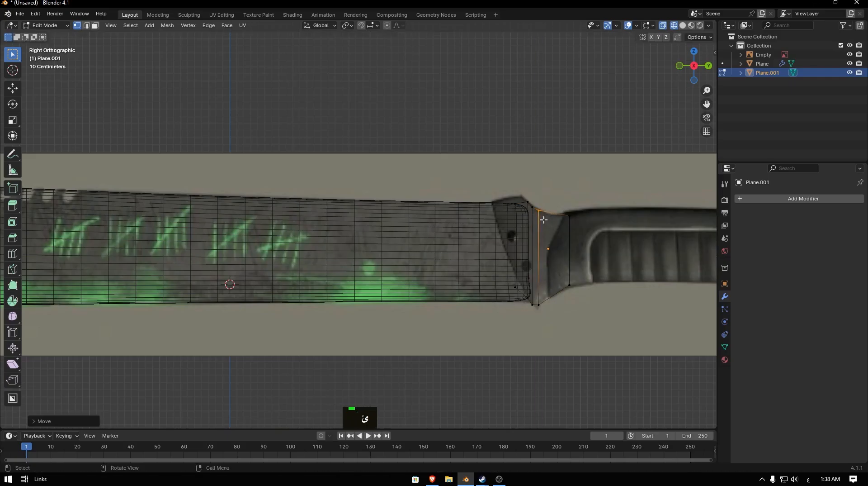
- Add a loop cut between the spike and the handle-side edge, position it along Y, and fit its top vertex along Z
key("ctrl+r")
left_click(548, 284)
left_click(551, 213)
key("g")
key("y")
left_click(548, 212)
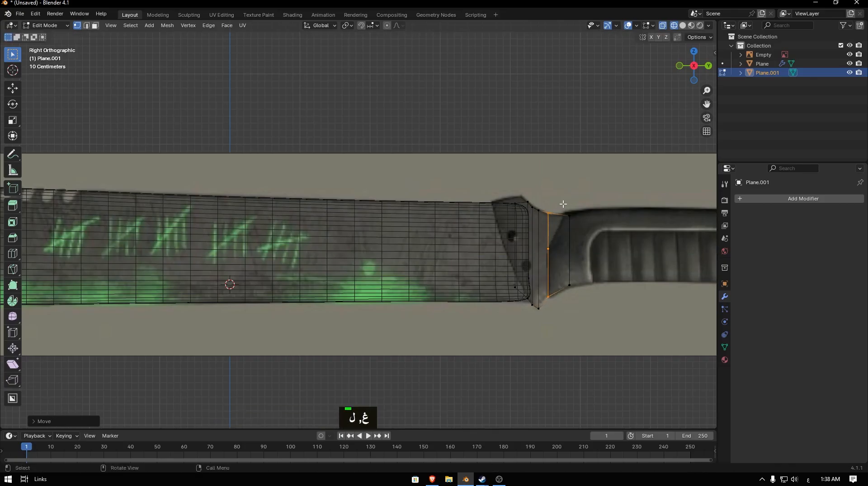
left_click_drag(562, 202, 543, 221)
key("g")
key("z")
left_click(558, 224)
- Add a loop cut beside the handle-side edge and adjust nearby top and bottom vertices along Z to the guard outline
key("ctrl+r")
left_click(559, 209, "ctrl")
key("g")
key("z")
left_click(552, 220)
left_click(549, 295)
key("g")
key("z")
left_click(548, 305)
- Raise the lower blade-side corner vertex about 0.2 m along Z onto the guard's slanted front edge
left_click(519, 277)
key("g")
key("z")
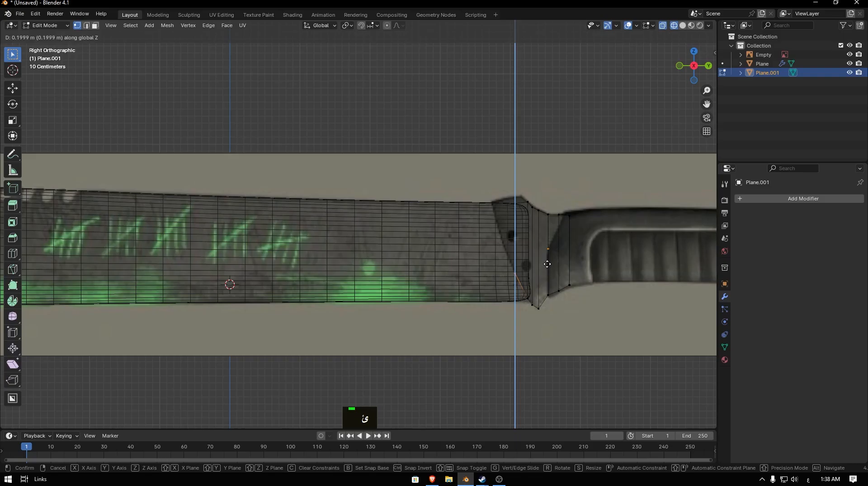
left_click(548, 264)
- Add a loop cut in the blade-side section and raise its top vertices along Z to the guard's upper peak
left_click_drag(518, 195, 496, 291)
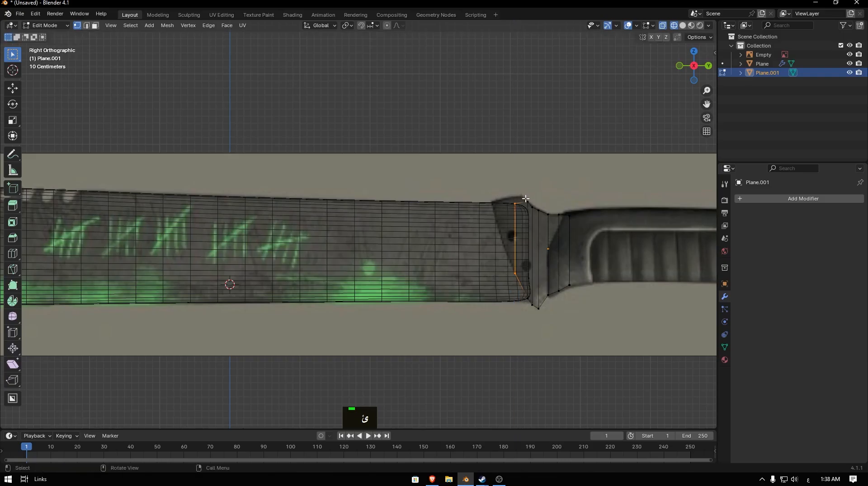
left_click(525, 202, "ctrl")
double_click(524, 204)
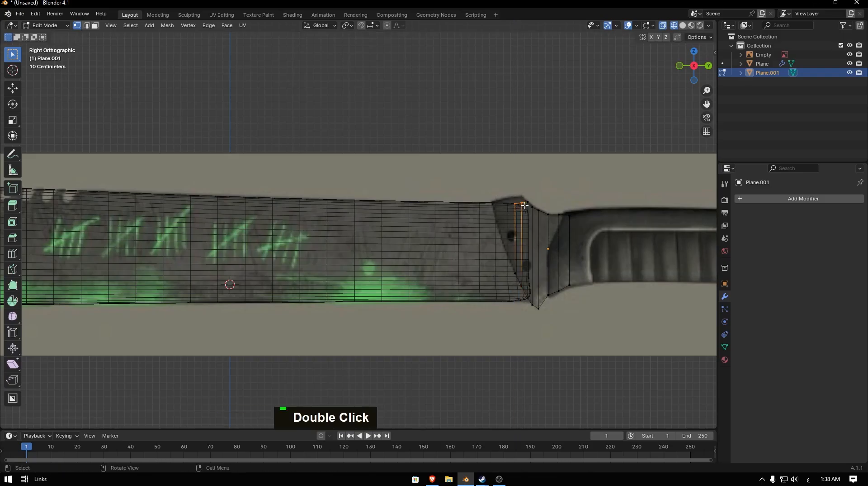
key("g")
key("z")
left_click(528, 207)
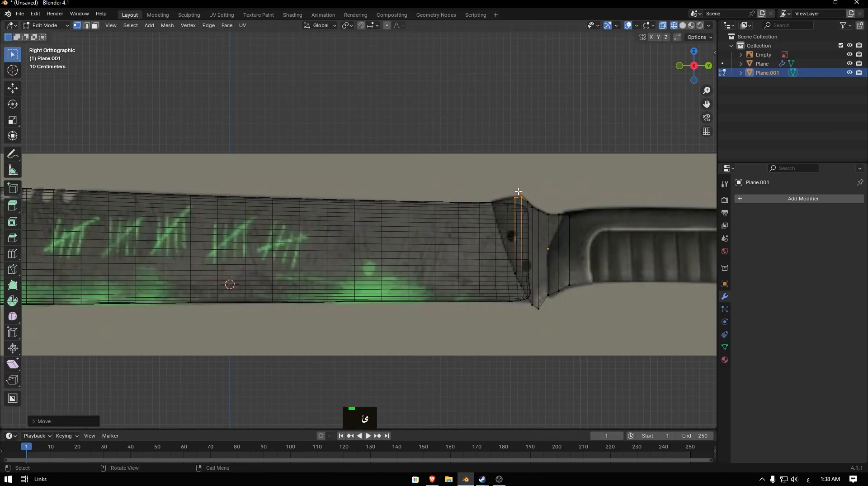
- Return to Object Mode in solid shading and add a level 2 Subdivision modifier to the guard plane
double_click(518, 192)
key("Tab")
key("z")
left_click(748, 239)
middle_click_drag(565, 242, 564, 245)
key("ctrl+2")
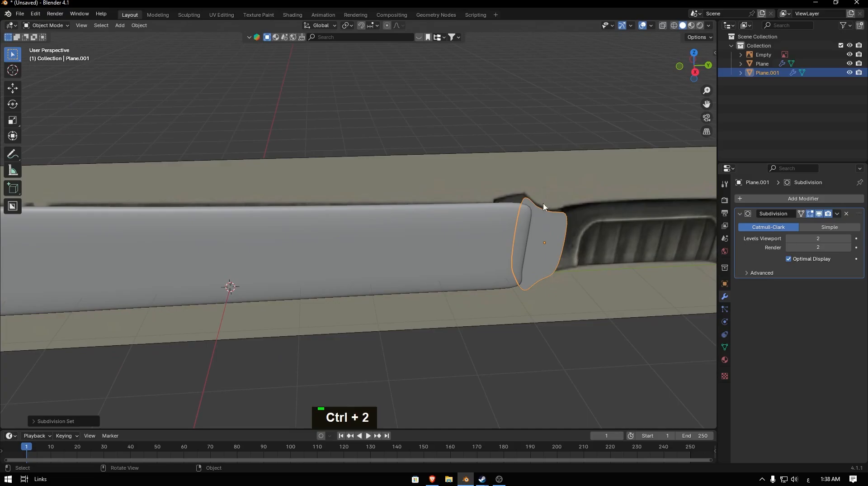
- In Edit Mode with see-through side view, move the guard's blade-side edge along Y further over the blade
key("KP_3")
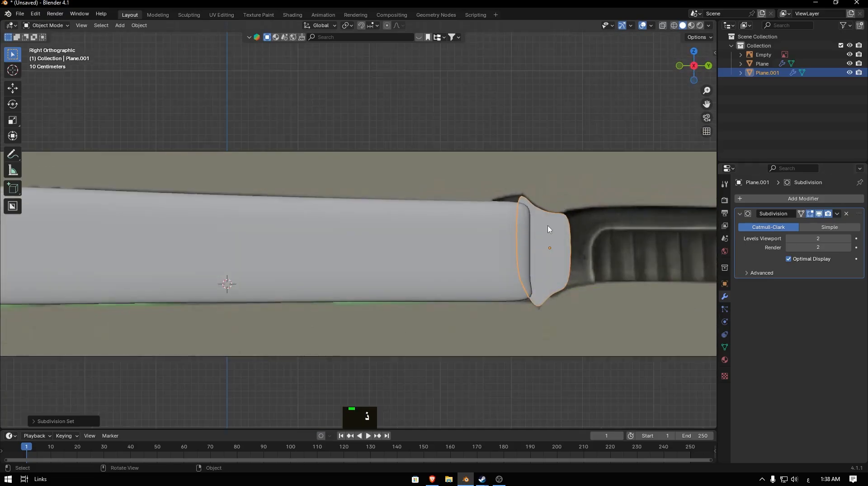
key("Tab")
key("alt+z")
left_click_drag(522, 182, 484, 291)
key("g")
key("y")
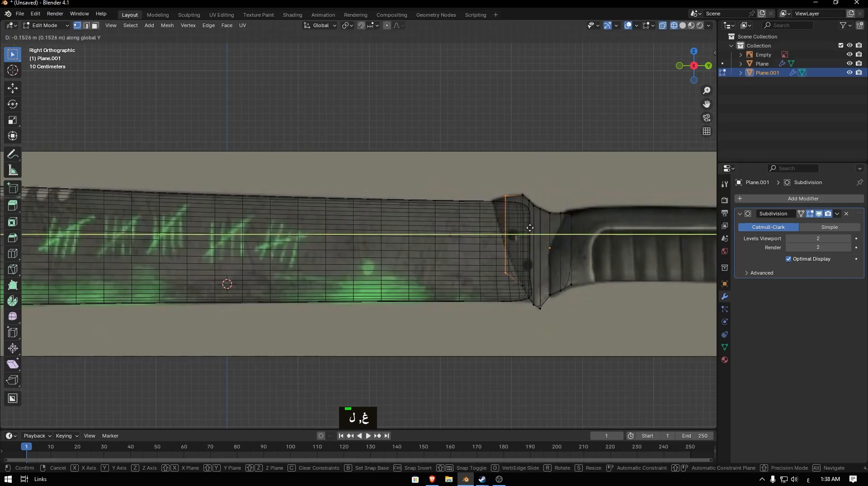
left_click(534, 227)
- Extrude the blade-side edge about 0.2 m along Y and lower its top vertex about 0.06 m along Z to the guard's front corner
key("e")
key("y")
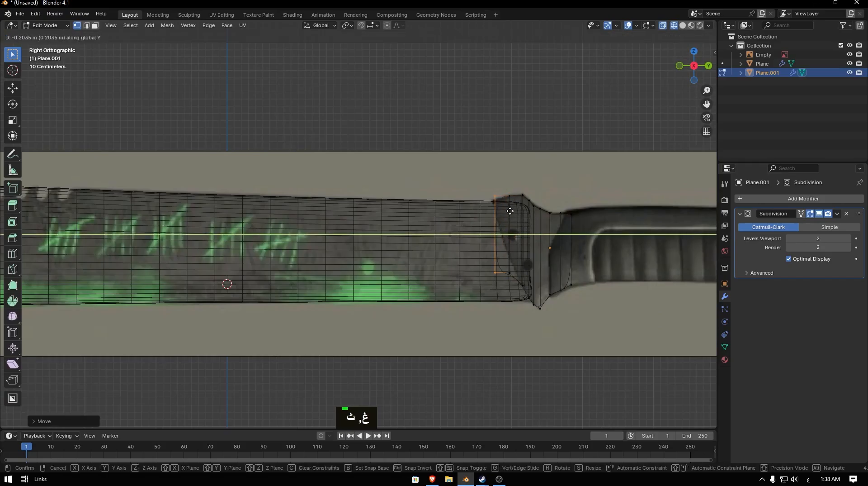
key("z")
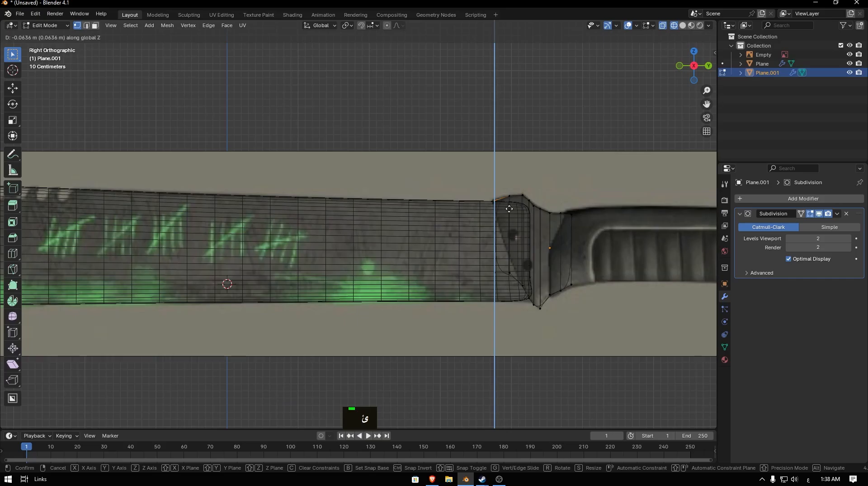
left_click(504, 201)
- Add a vertical loop cut close to the extruded blade-side edge
key("ctrl+r")
left_click(499, 209)
left_click(499, 211)
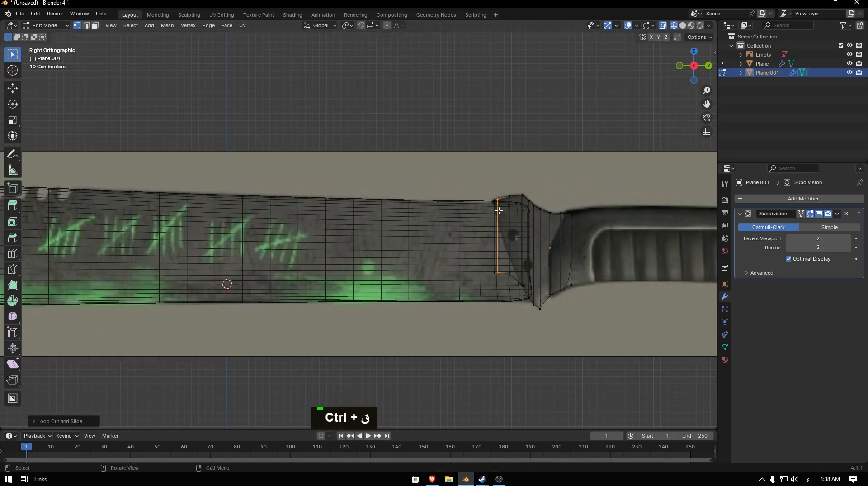
key("g")
key("z")
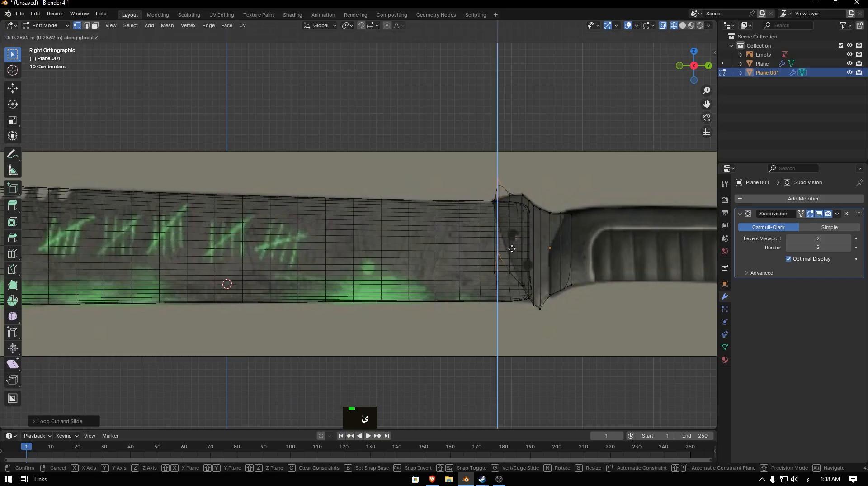
left_click(513, 254)
key("ctrl+z")
- Raise the bottom vertices of the extruded section along Z, including its handle-side corner, toward the guard's slanted front edge
key("g")
key("z")
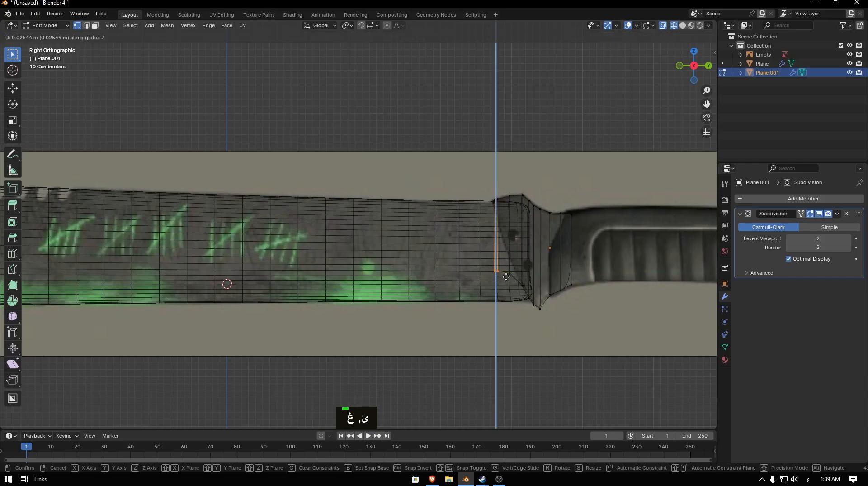
double_click(515, 263)
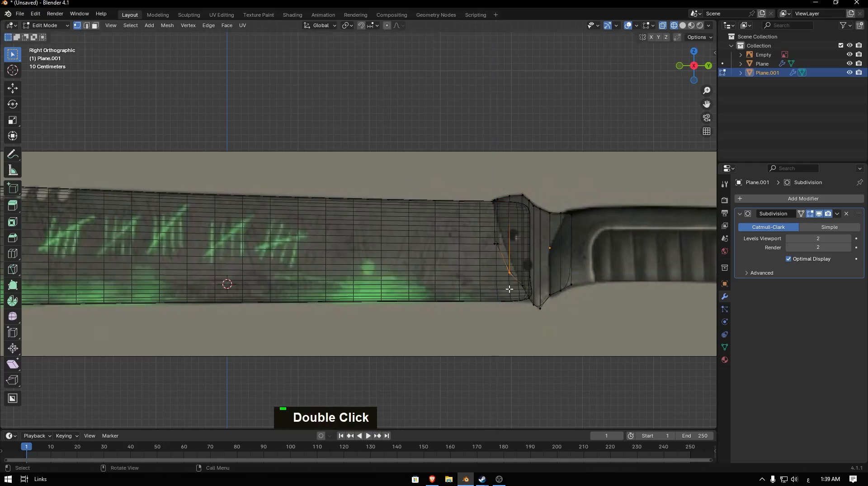
key("g")
key("z")
left_click(511, 271)
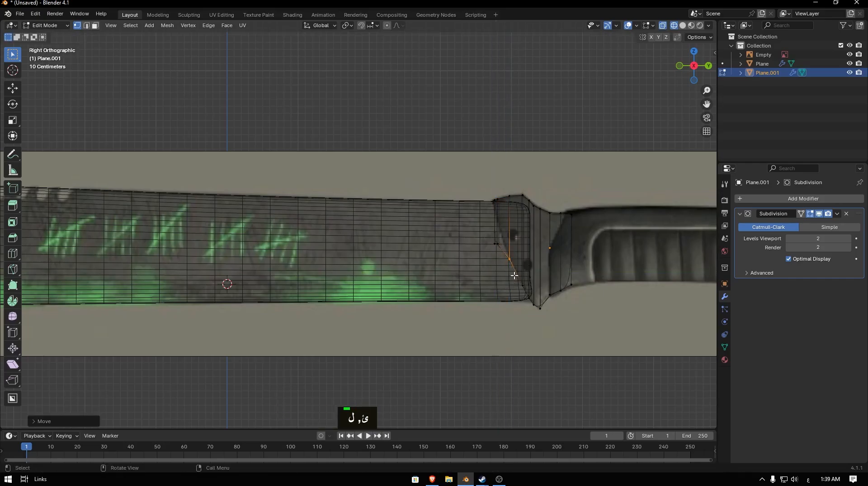
- Move the bottom vertex of the cut beside the blade-side edge along Z and Y onto the slanted outline
key("g")
key("z")
left_click(501, 248)
key("g")
key("y")
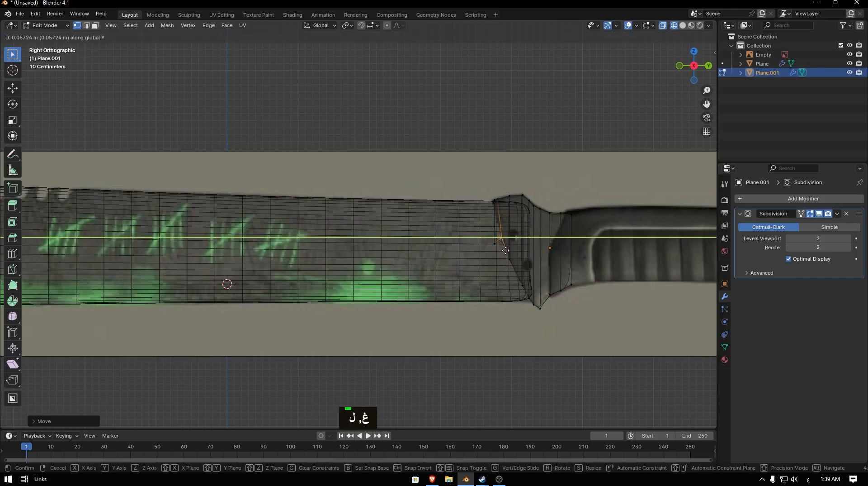
double_click(503, 249)
- Raise the lower blade-side corner vertex along Z and nudge its neighbouring vertex along Y and Z to follow the slanted outline
key("g")
key("z")
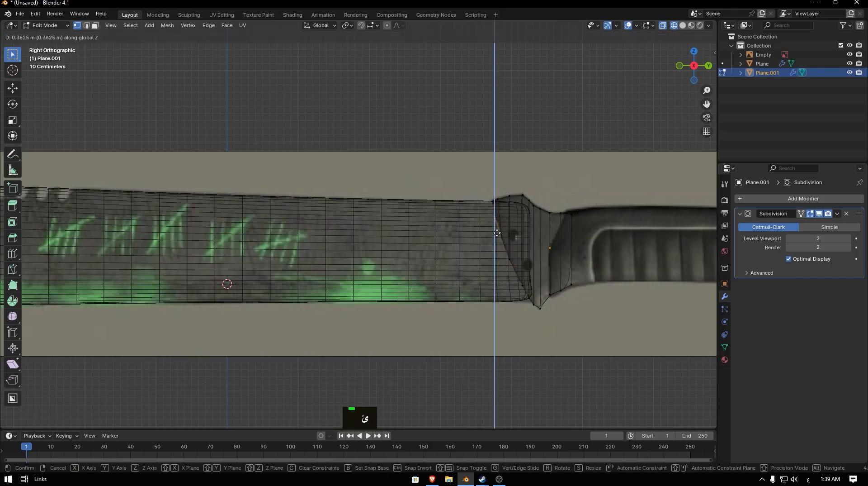
double_click(503, 228)
key("g")
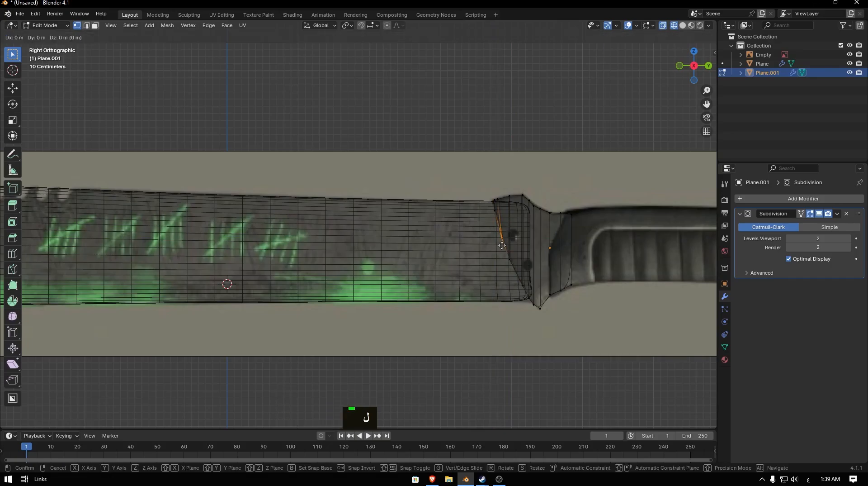
key("y")
left_click(501, 245)
key("g")
key("z")
left_click(500, 236)
- Adjust the lower blade-side corner vertex along Z once more near the guard's upper front corner
left_click(493, 215)
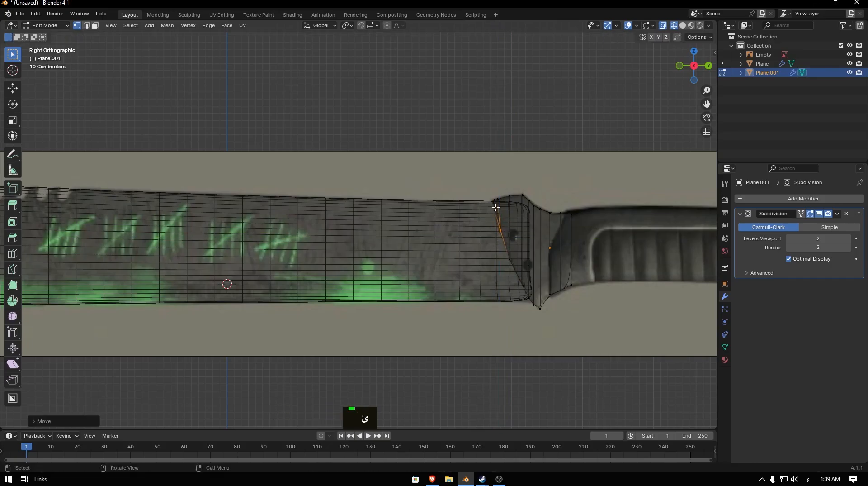
key("g")
key("z")
left_click(492, 230)
- Switch to solid shading, orbit to an angled view of the guard, and return to Object Mode
key("z")
left_click(656, 226)
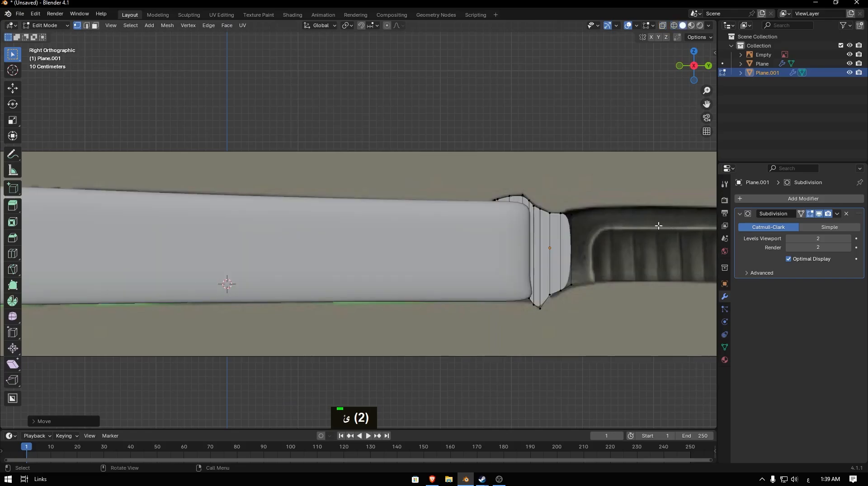
middle_click_drag(510, 222, 540, 246)
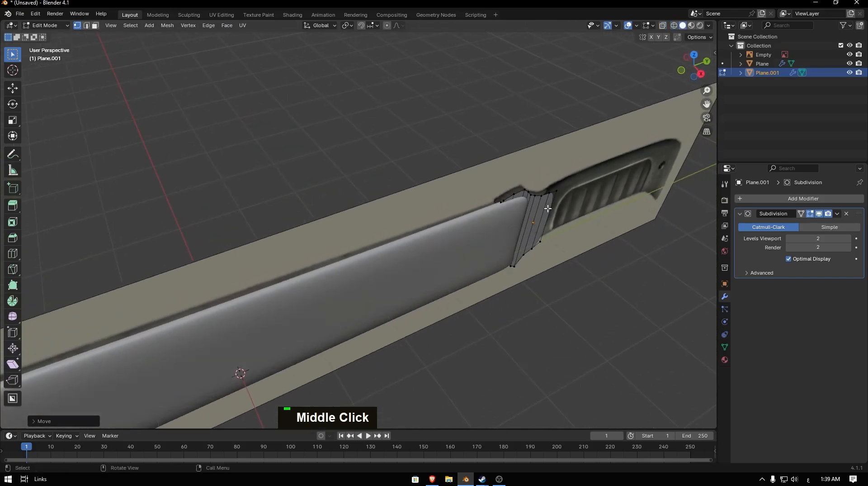
key("Tab")
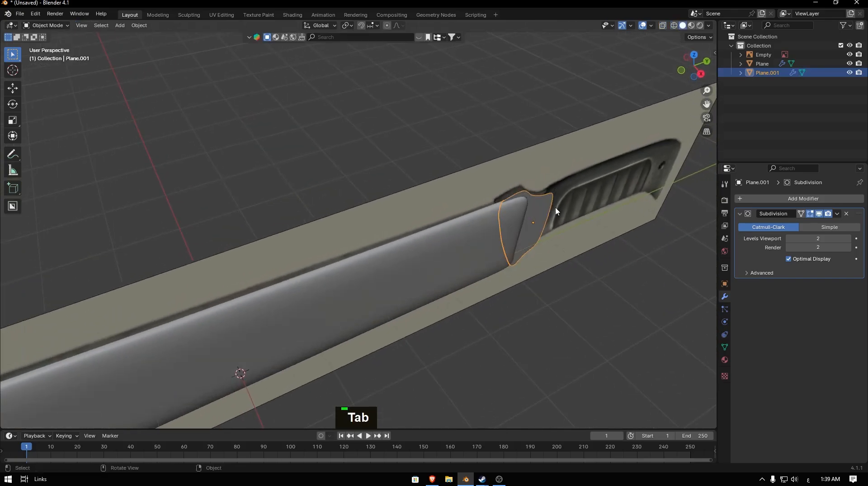
- Extrude the guard's entire face along its normal to give it thickness, and check it from the side
key("Tab")
key("a")
key("e")
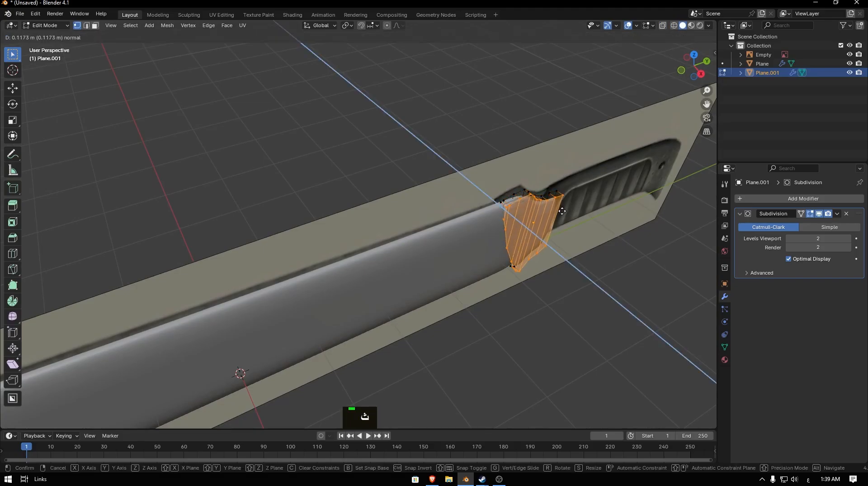
left_click(680, 214)
key("KP_3")
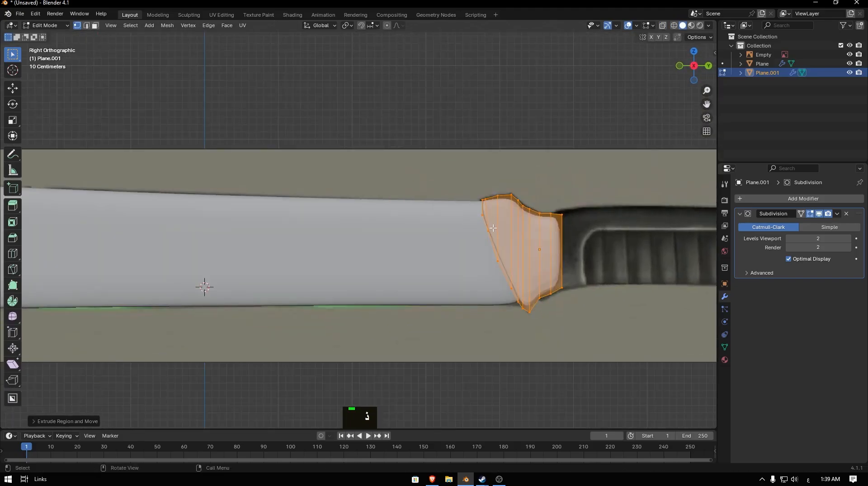
- Temporarily hide the blade and guard to examine the guard area in the reference image, and show both again
key("Tab")
left_click(446, 238, "shift")
key("h")
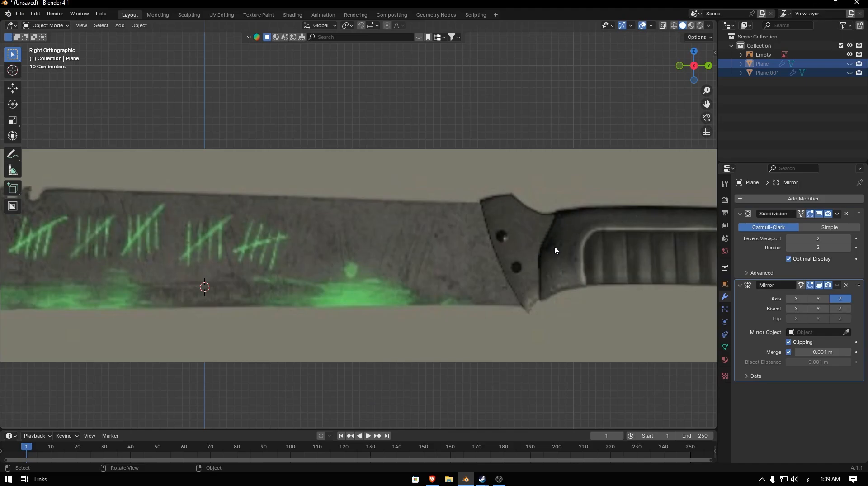
left_click(850, 63)
left_click(850, 73)
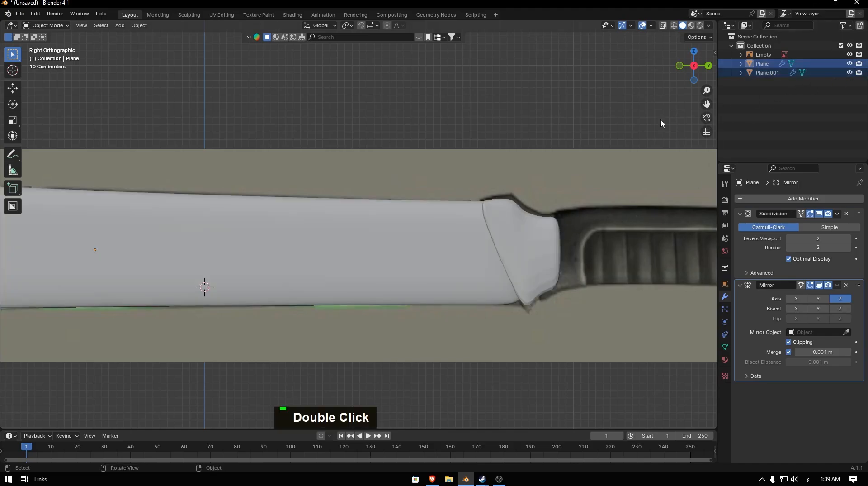
- Shade the guard smooth and check how it meets the blade from the side and at an angle
left_click(530, 247)
right_click(529, 245)
left_click(530, 246)
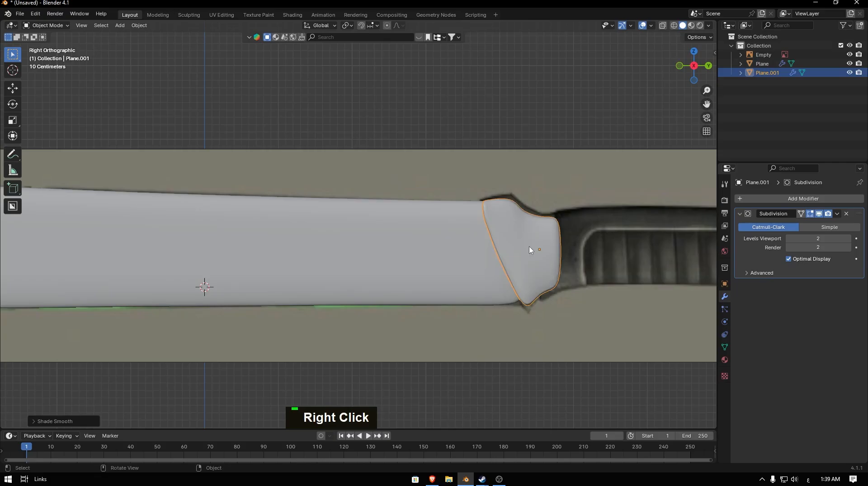
middle_click_drag(531, 248, 544, 227)
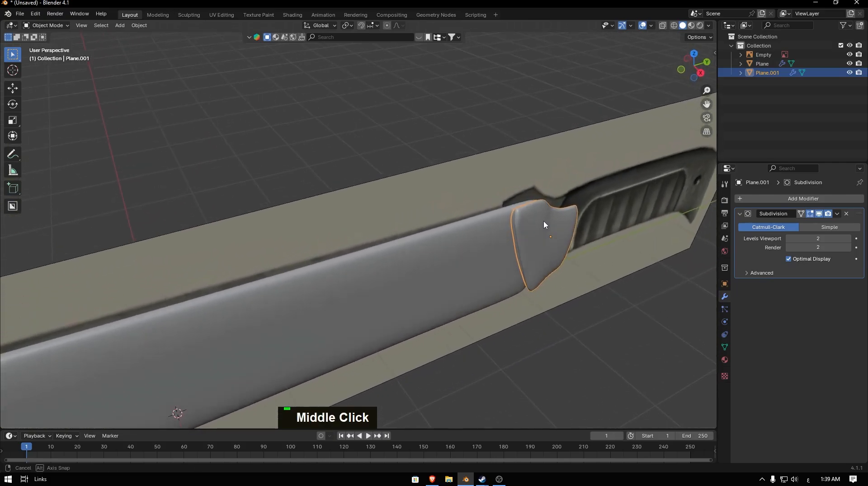
left_click(475, 226)
middle_click_drag(613, 227, 637, 219)
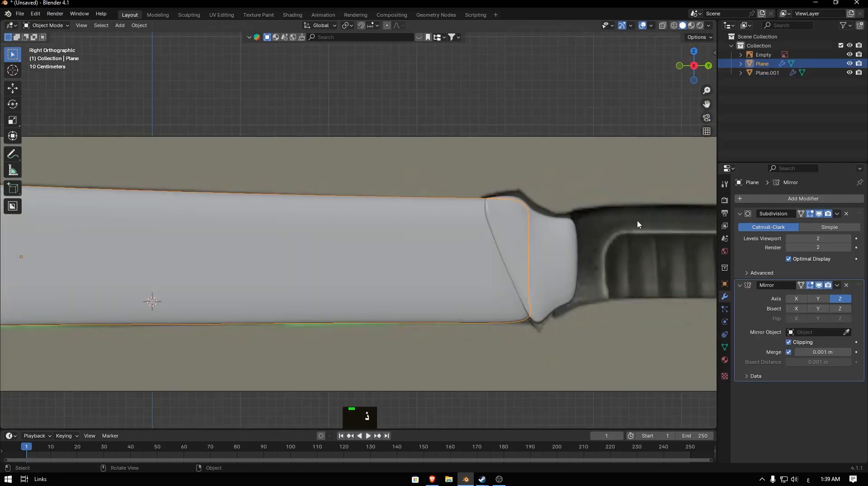
left_click(553, 214)
scroll(563, 242, "up", 3)
middle_click_drag(563, 242, 590, 259)
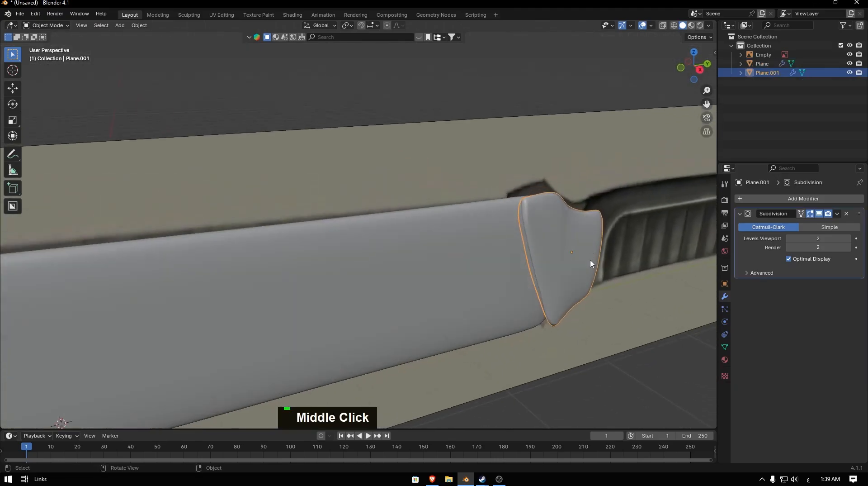
- Isolate the guard in local view in Edit Mode and adjust its thickness by moving the extruded side along X
key("Tab")
middle_click_drag(529, 223, 535, 218)
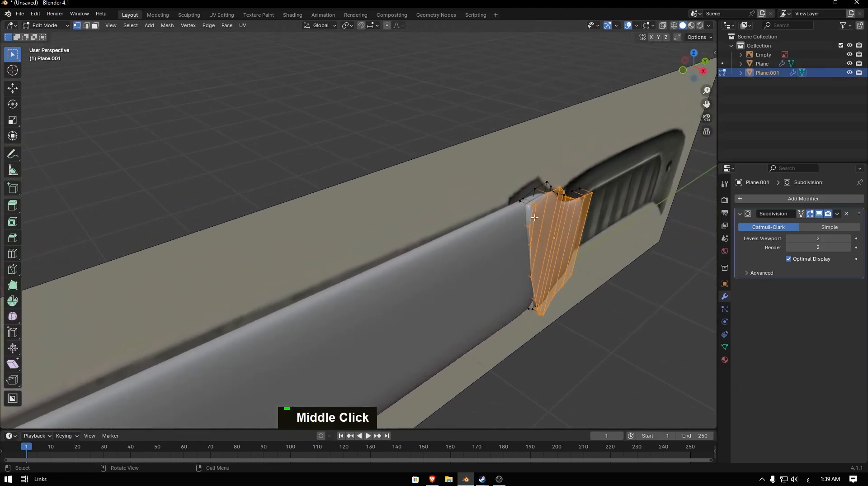
scroll(601, 204, "up", 2)
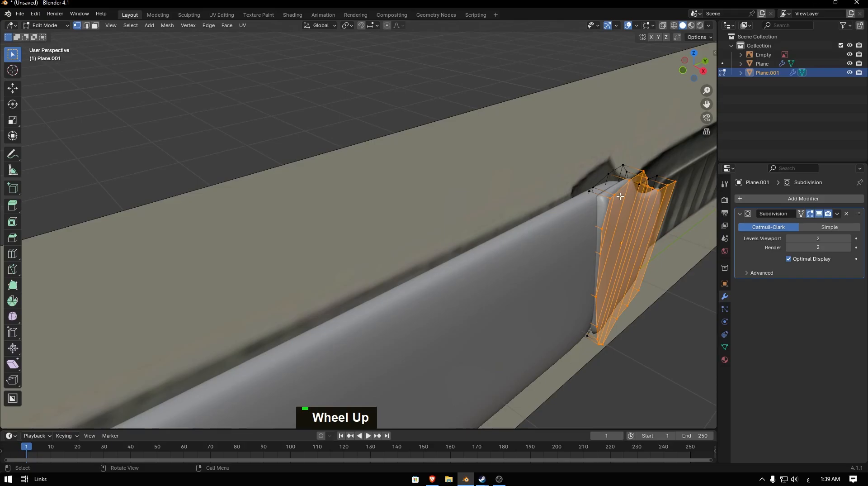
key("KP_Divide")
mouse_move(274, 105)
middle_mouse_down()
mouse_move(300, 108)
mouse_move(274, 121)
middle_mouse_up()
key("g")
key("x")
left_click(289, 108)
- Add two loop cuts around the guard's thickness, one close to the extruded face and one midway through
key("ctrl+r")
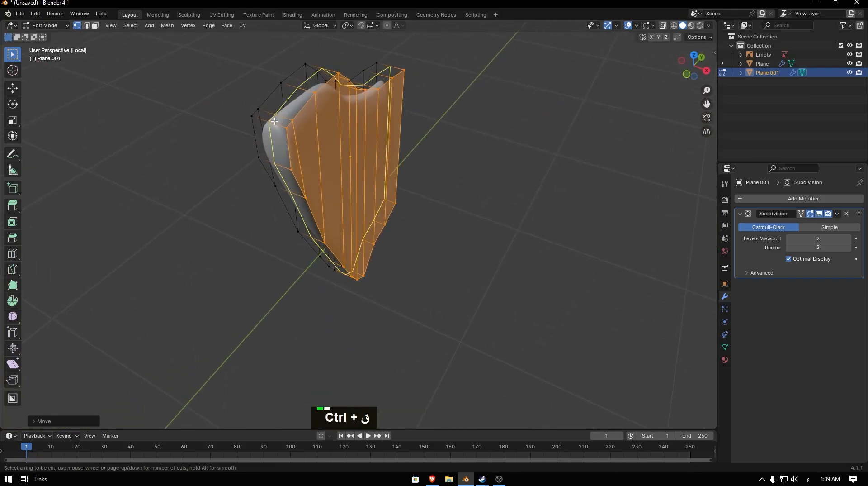
left_click(275, 121)
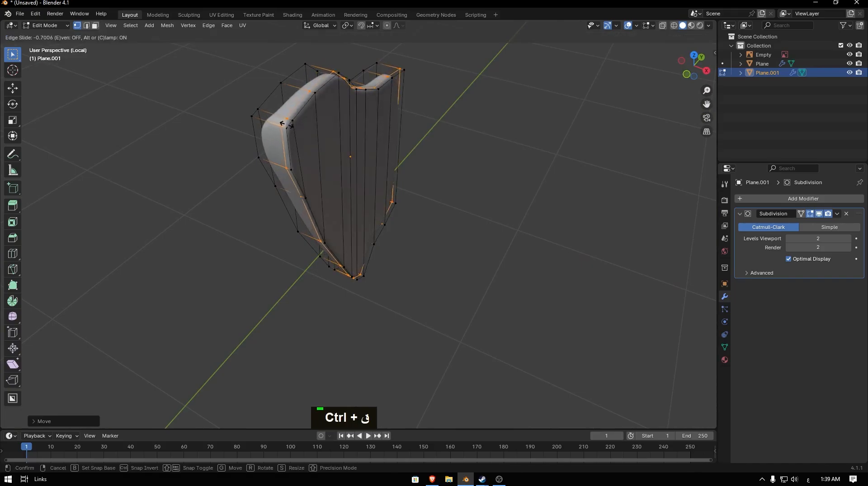
left_click(289, 125)
key("ctrl+r")
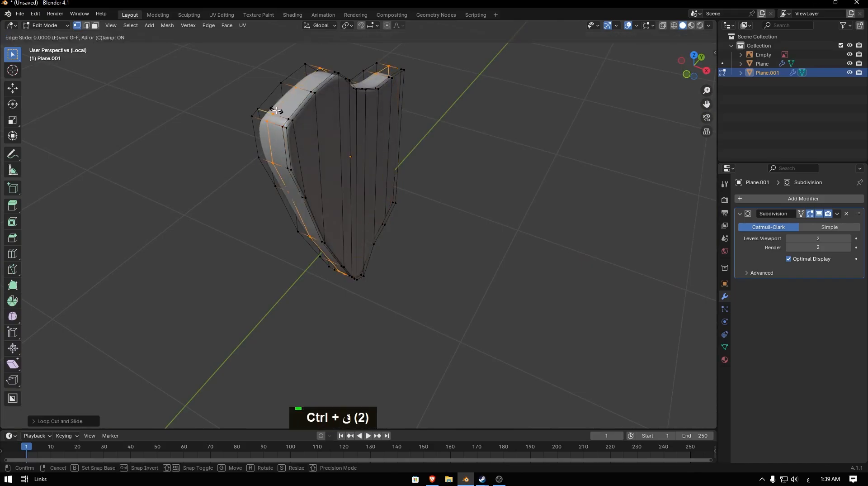
left_click(415, 95)
- From the top view in wireframe, delete the vertices on the negative X side of the guard's centre loop, and return to solid shading
key("grave")
key("grave")
scroll(339, 92, "down", 2)
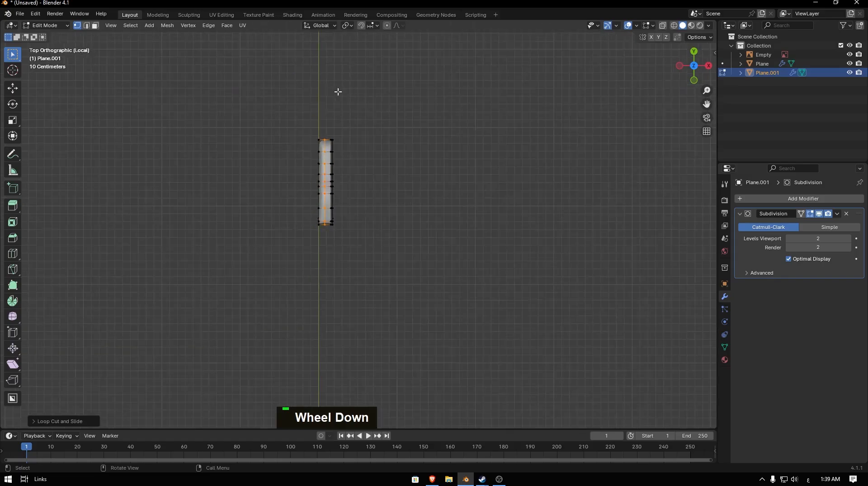
key("z")
left_click(221, 159)
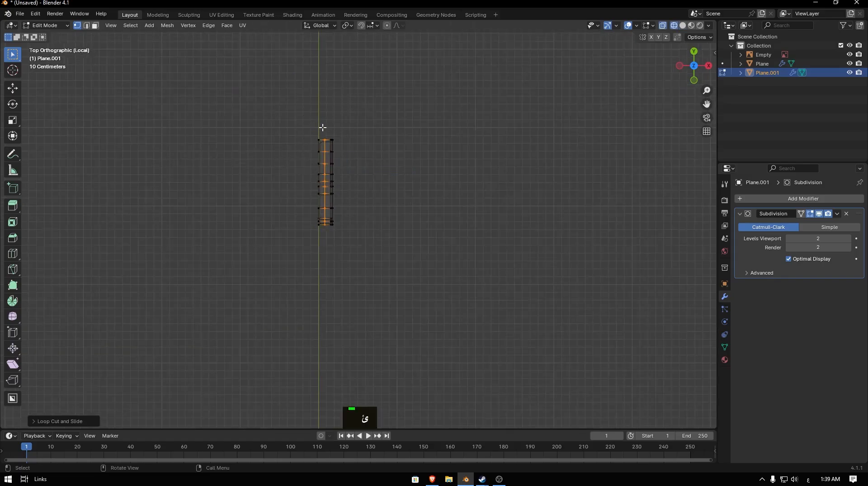
left_click_drag(322, 127, 304, 243)
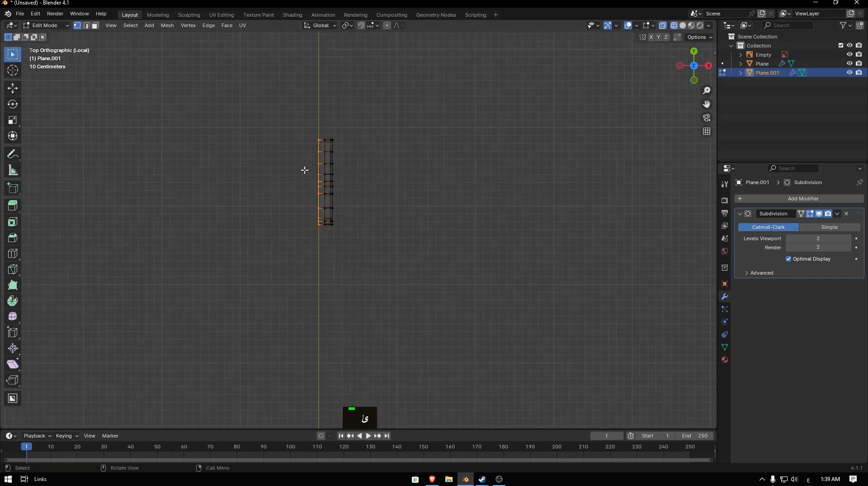
key("Delete")
left_click(305, 170)
key("z")
left_click(411, 154)
- Examine the remaining half of the guard from the side and at an angle, with edge selection active
key("grave")
left_click(616, 142)
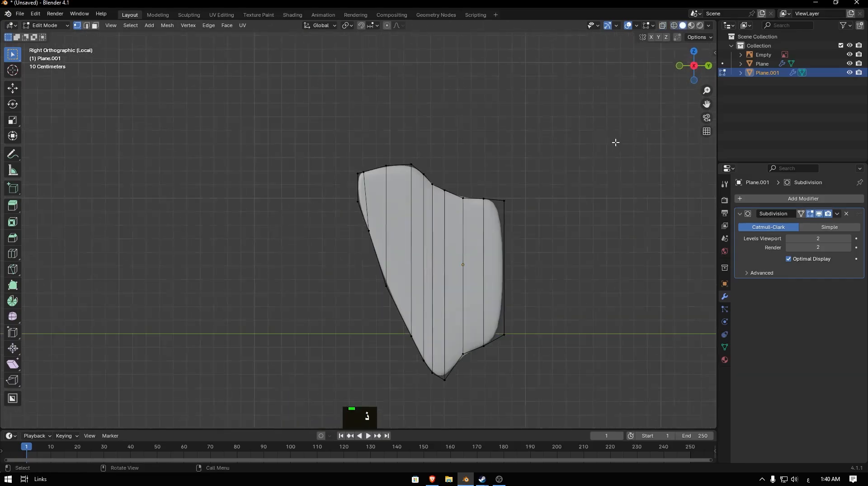
scroll(616, 142, "up", 3)
middle_click_drag(588, 149, 474, 176)
scroll(381, 150, "down", 2)
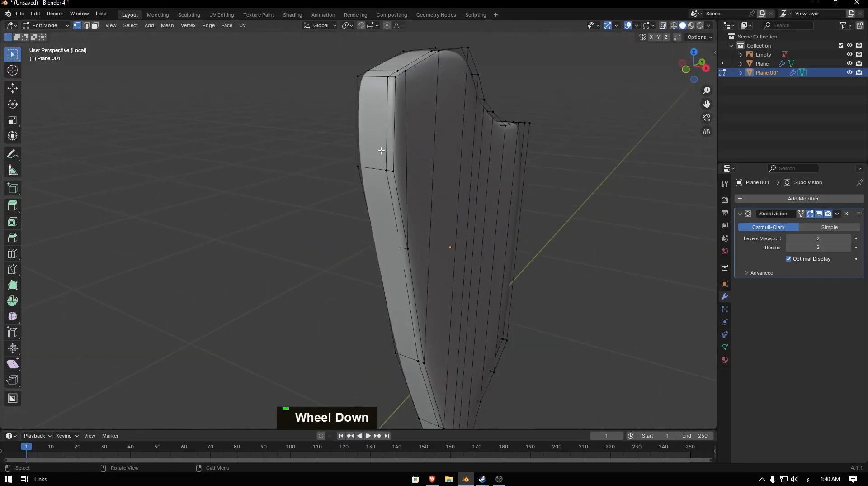
scroll(468, 143, "down", 5)
key("2")
middle_click_drag(402, 209, 439, 213)
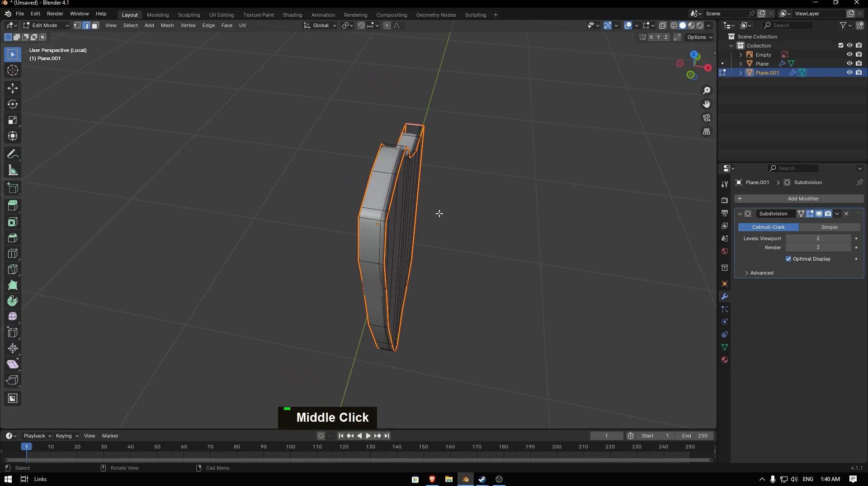
- Add a Mirror modifier to the guard, mirroring on the Z axis only
left_click(769, 198)
type("mir")
key("Return")
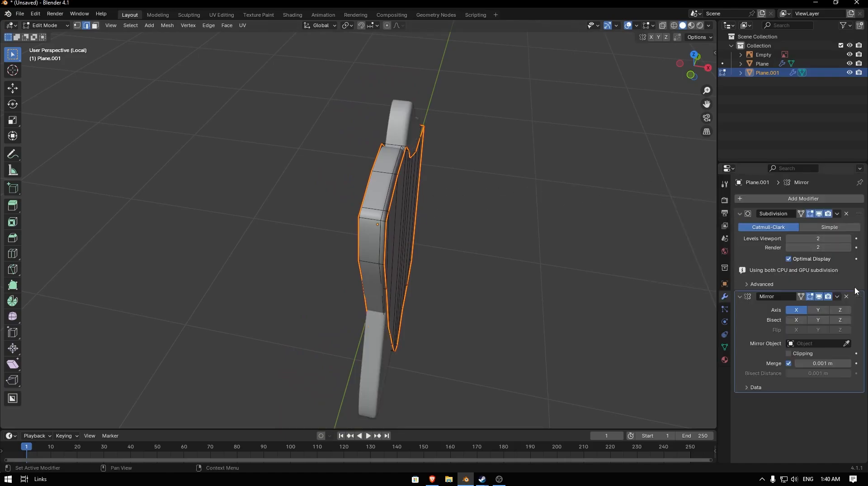
left_click(840, 309)
left_click(805, 298)
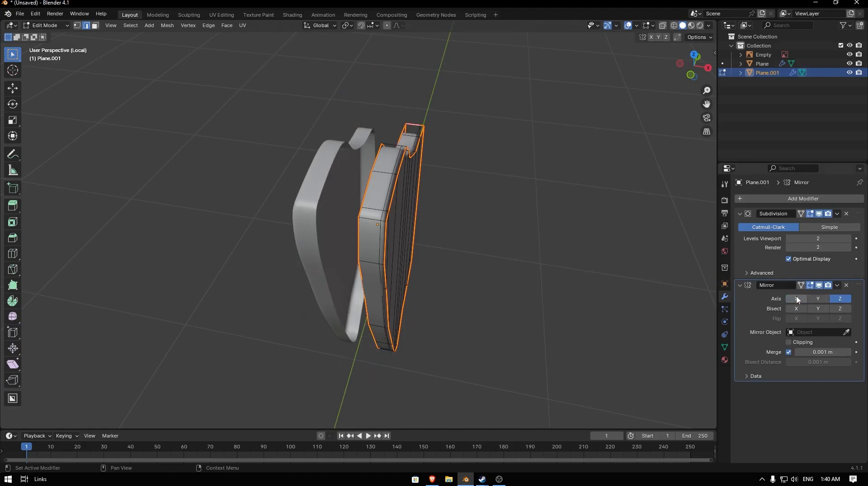
- Move the whole guard mesh along X until it meets its mirrored half, with Clipping enabled in the Mirror modifier
key("a")
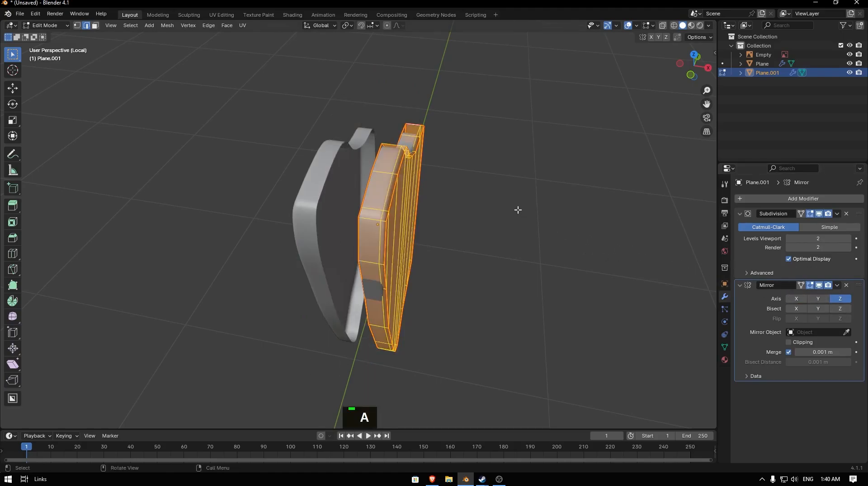
key("g")
key("x")
left_click(503, 209)
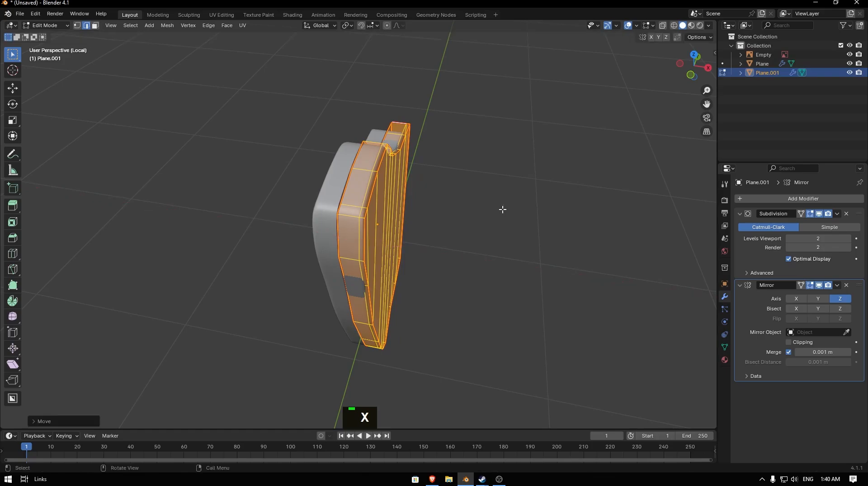
key("g")
key("x")
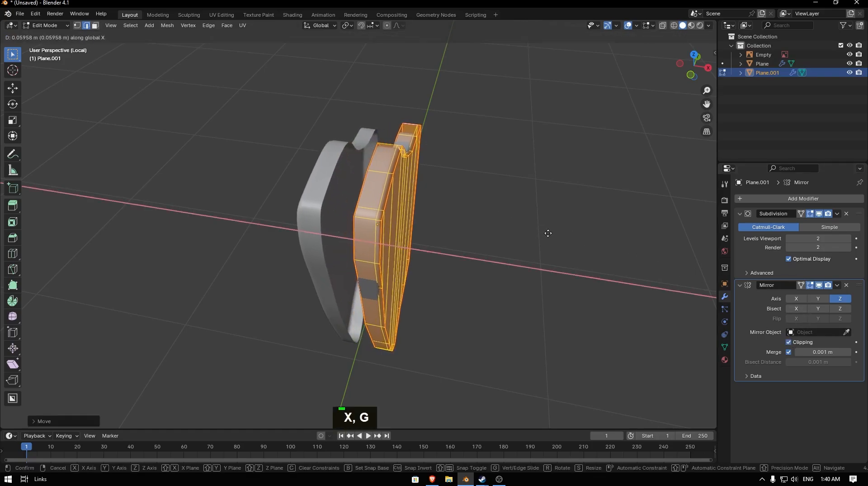
left_click(535, 230)
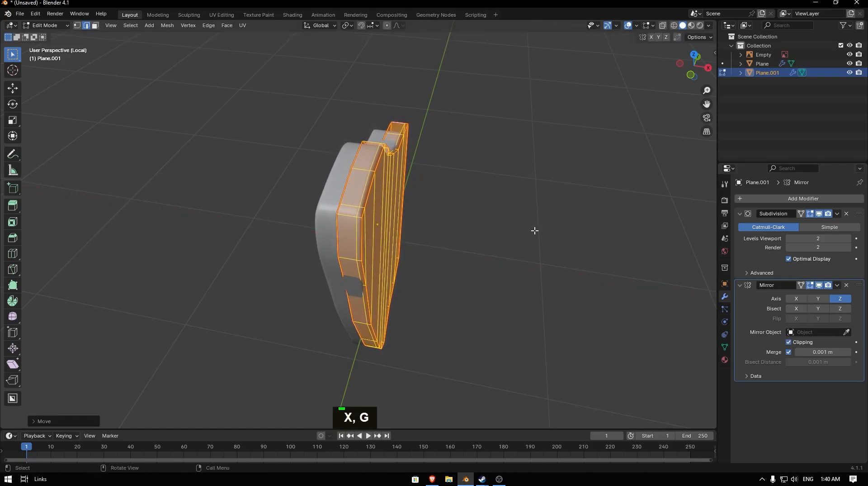
key("x")
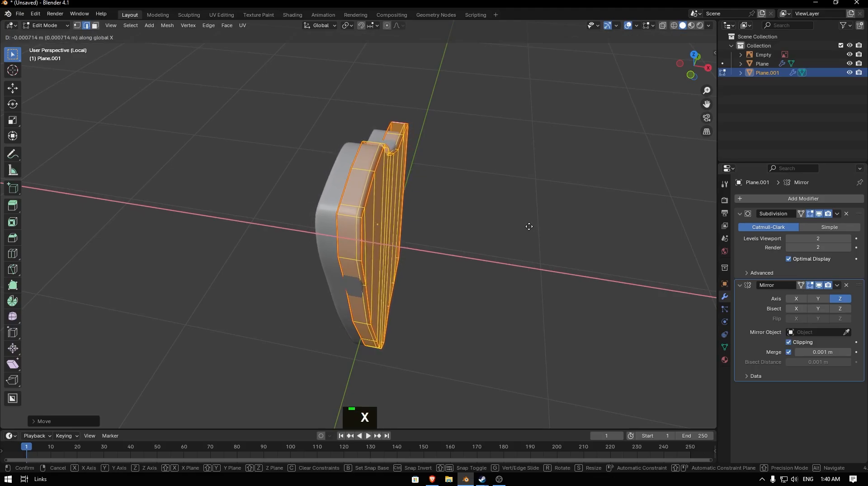
left_click(528, 227)
- Leave Edit Mode and local view, and move the guard along X so it encloses the end of the blade
key("Tab")
key("KP_Divide")
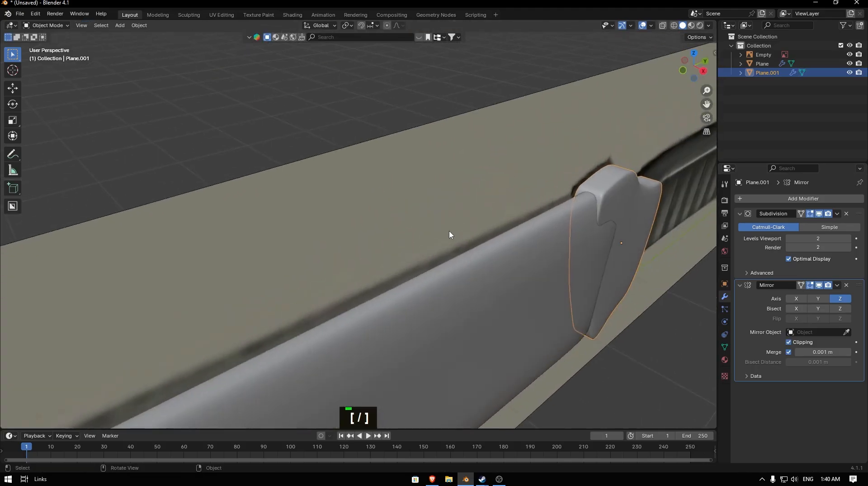
key("g")
key("x")
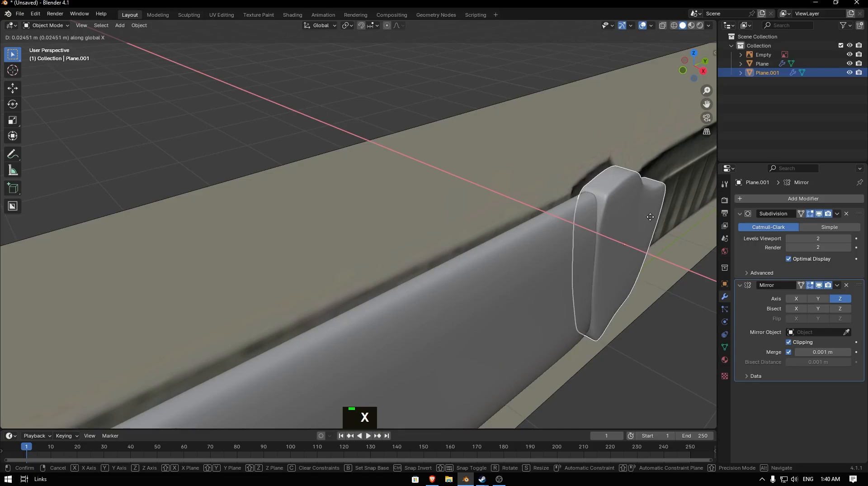
left_click(651, 221)
- Reselect the guard and nudge it slightly along Y at the blade's end
left_click(615, 200)
left_click(616, 201)
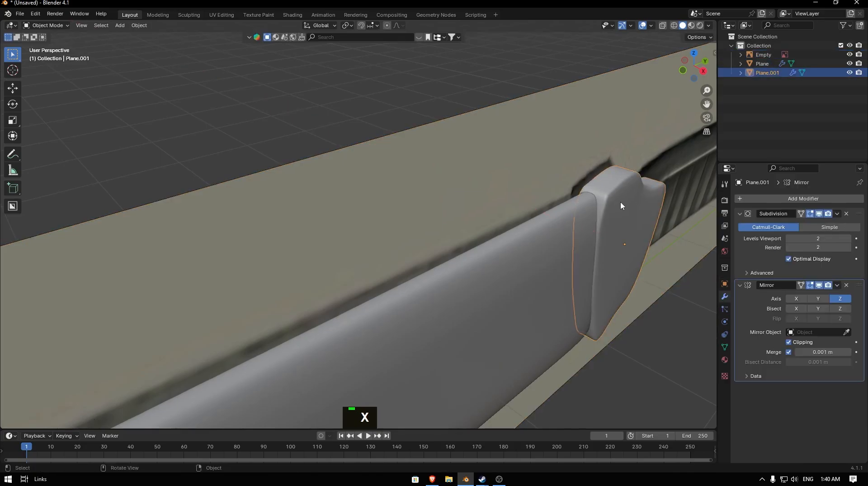
key("g")
key("y")
left_click(537, 169)
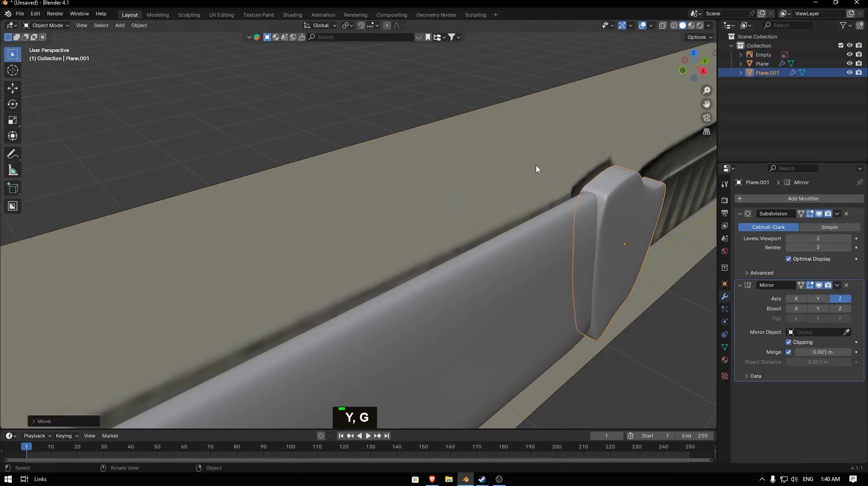
- Hide the reference image and view the blade and guard up close from the top
double_click(548, 179)
scroll(548, 179, "up", 1)
middle_click_drag(548, 179, 536, 117)
scroll(577, 181, "up", 2)
left_click(646, 174)
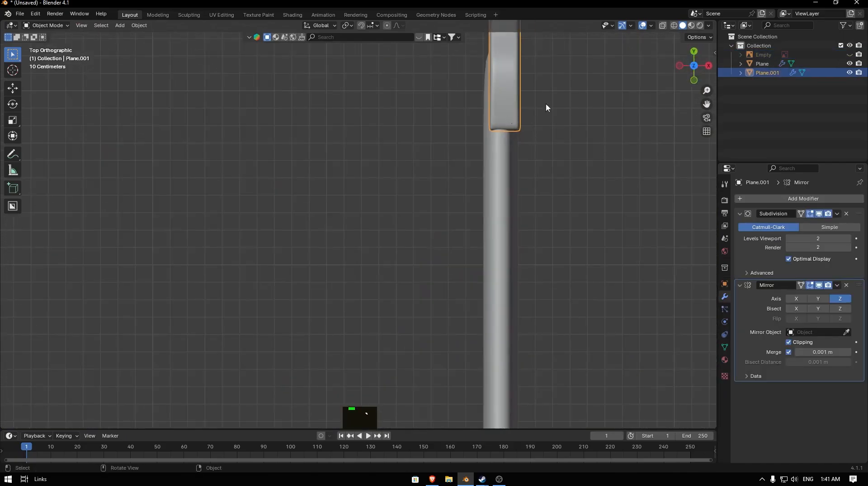
- Move the guard about 0.03 m in the negative X direction to line it up with the blade
key("g")
key("y")
key("x")
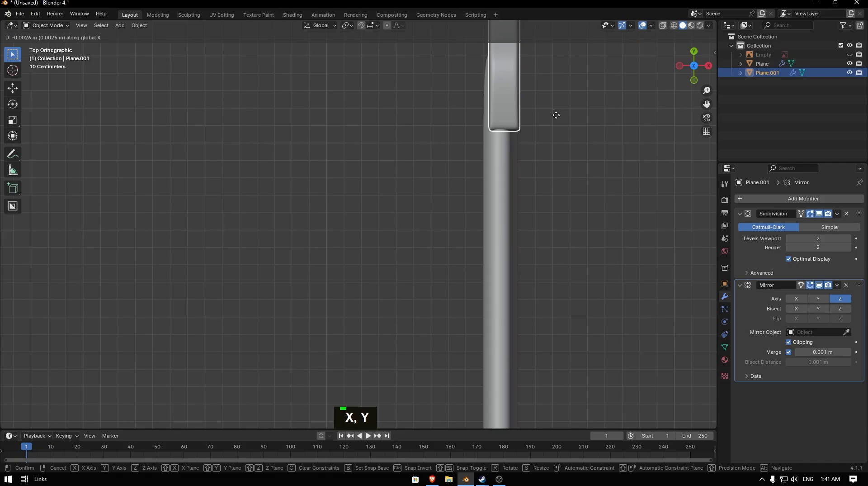
key("y")
key("x")
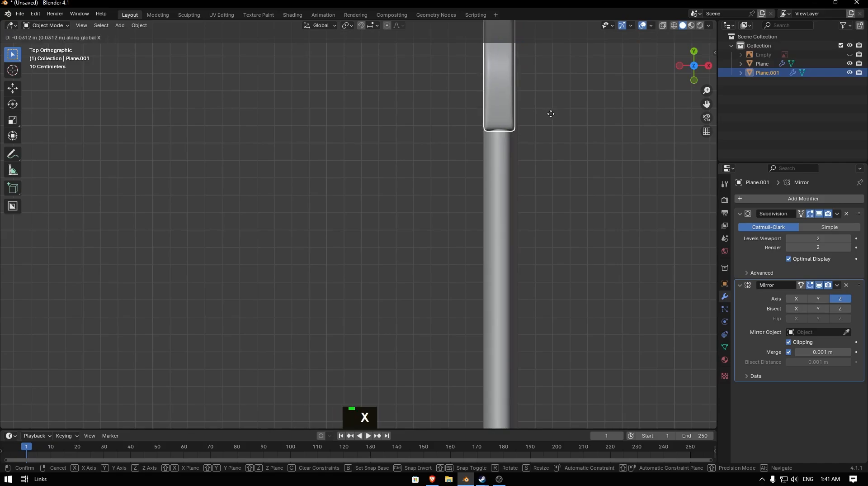
left_click(552, 113)
- In Edit Mode, move all the guard's geometry about 0.02 m along X to widen the mirrored guard, and return to Object Mode
key("Tab")
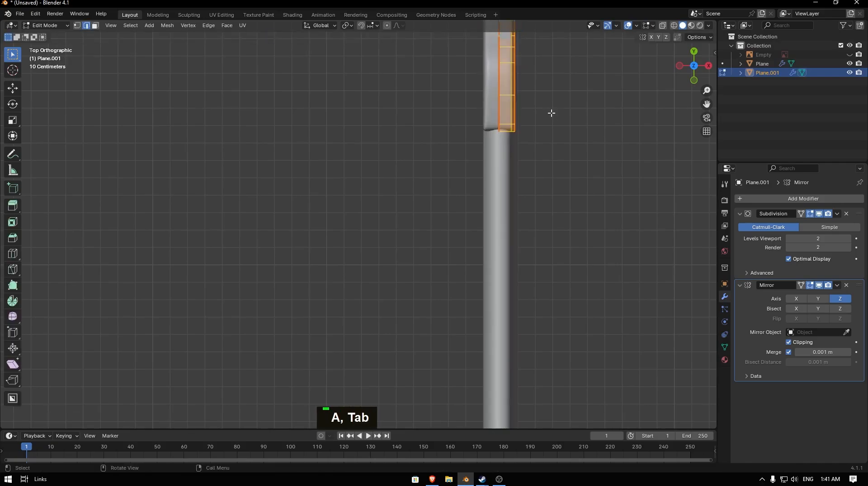
key("g")
key("x")
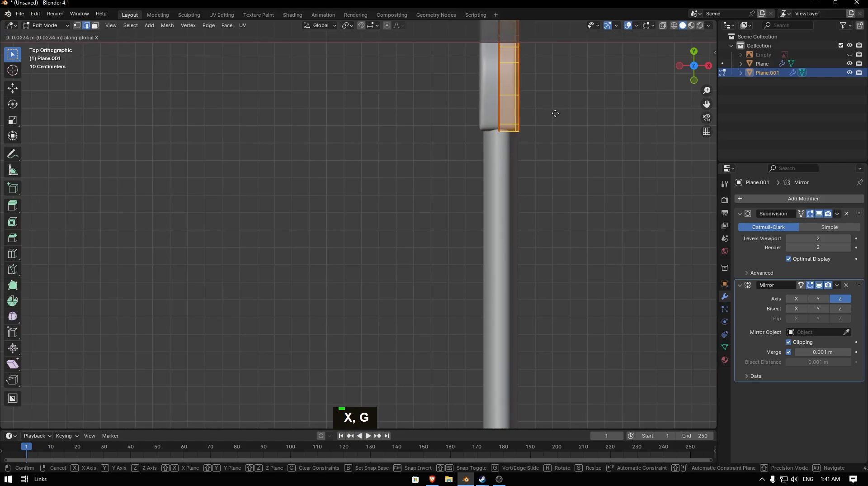
left_click(555, 113)
middle_click_drag(555, 113, 456, 66)
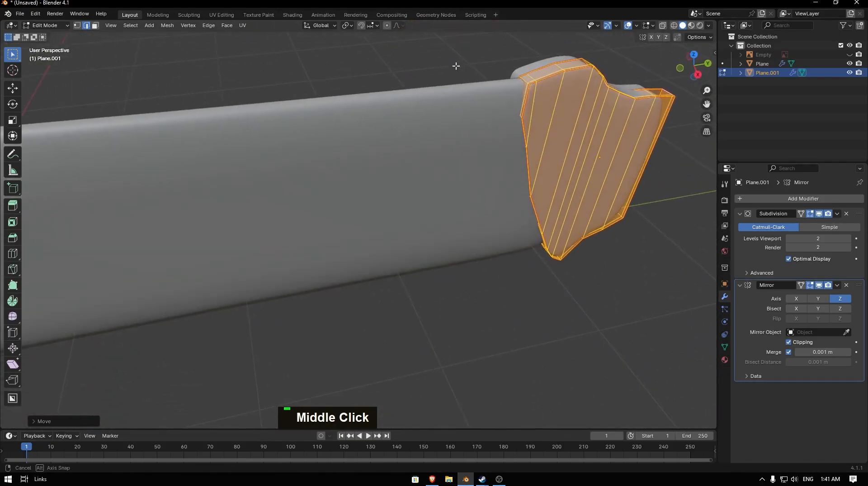
key("Tab")
- Unhide the reference image, view the handle from the right side, and deselect the guard
left_click(697, 74)
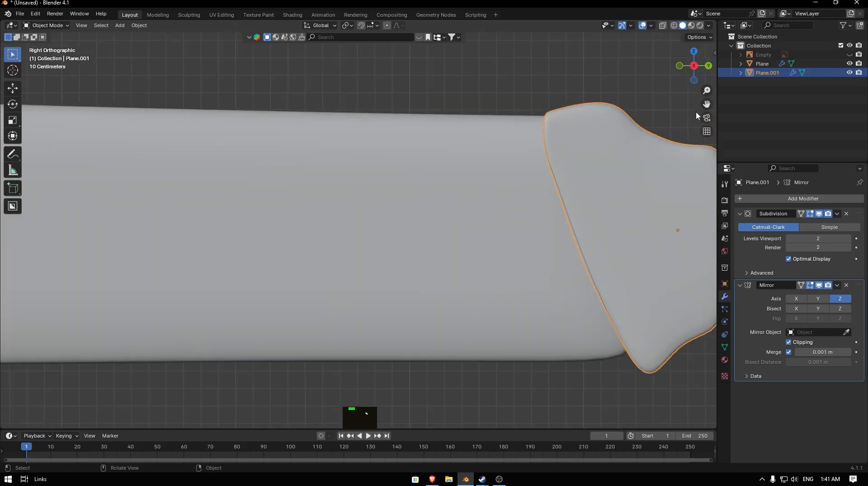
left_click_drag(707, 104, 676, 158)
key("alt+h")
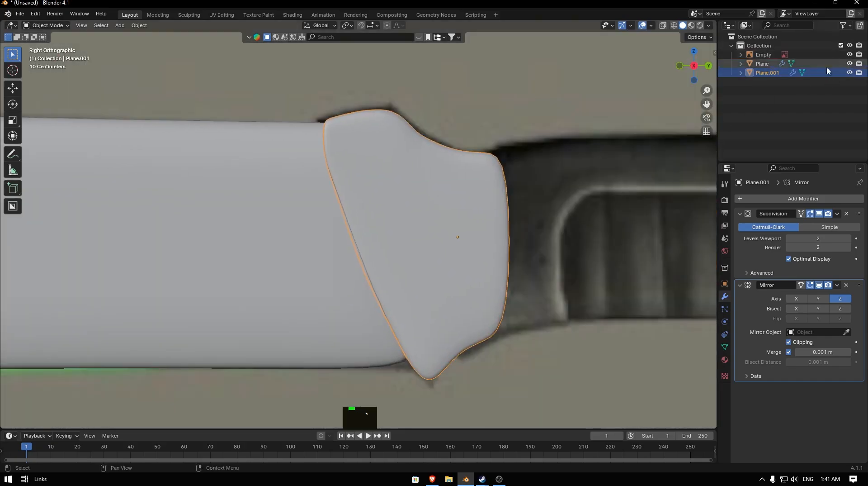
scroll(560, 190, "down", 5)
scroll(559, 190, "up", 1)
scroll(406, 218, "down", 1)
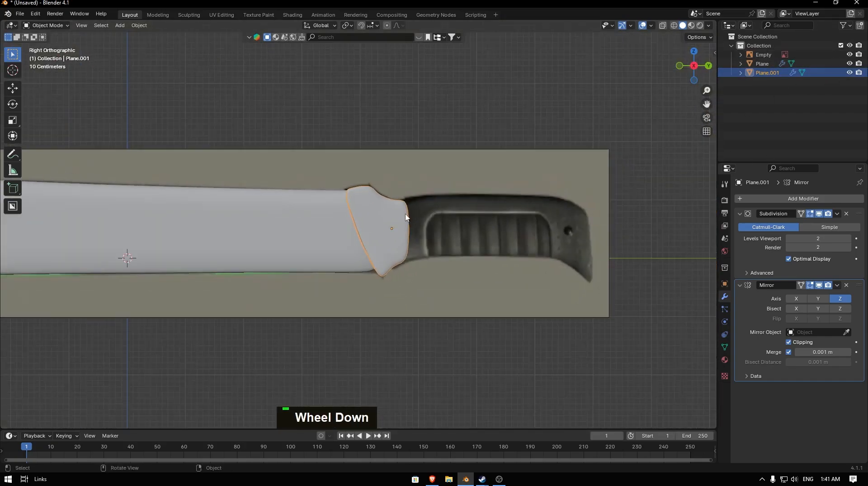
left_click(500, 186)
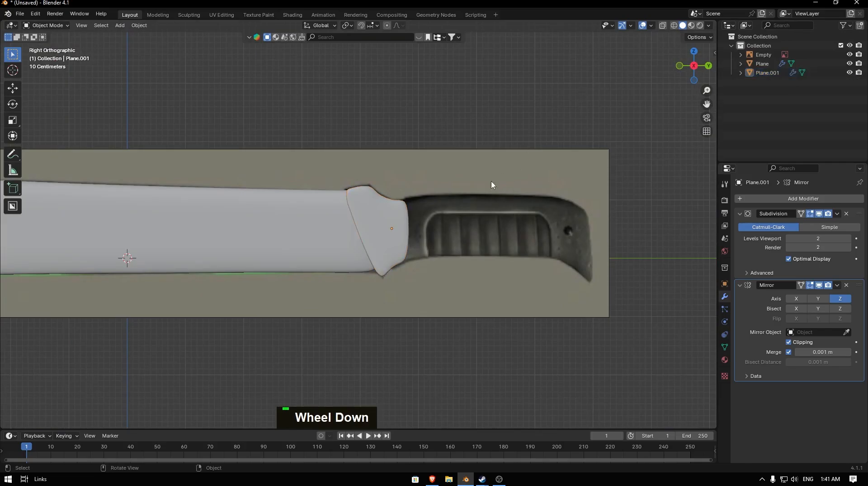
- Add a plane over the reference's handle, positioned along Y and rotated 90° about Y to face the side view
key("shift+a")
mouse_move(459, 191)
left_click(561, 190)
key("g")
key("y")
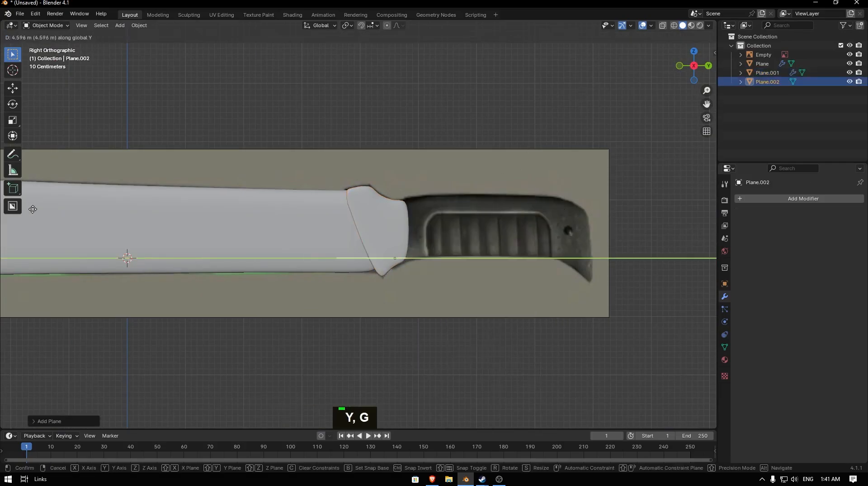
left_click(150, 202)
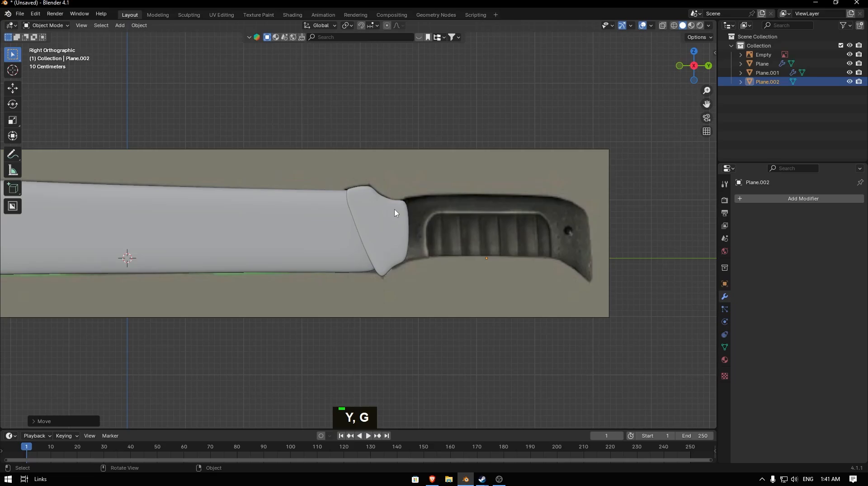
type("ry90")
key("Return")
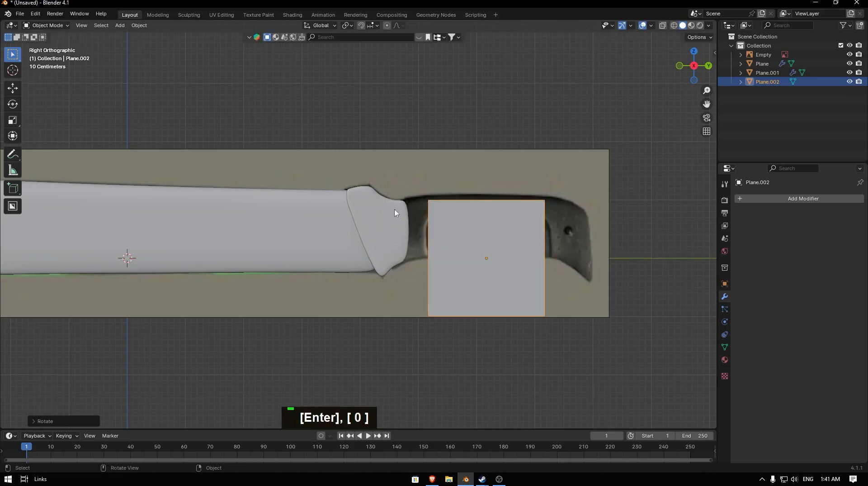
- Scale the new plane down and raise it along Z onto the handle's ribbed grip
key("Tab")
key("Tab")
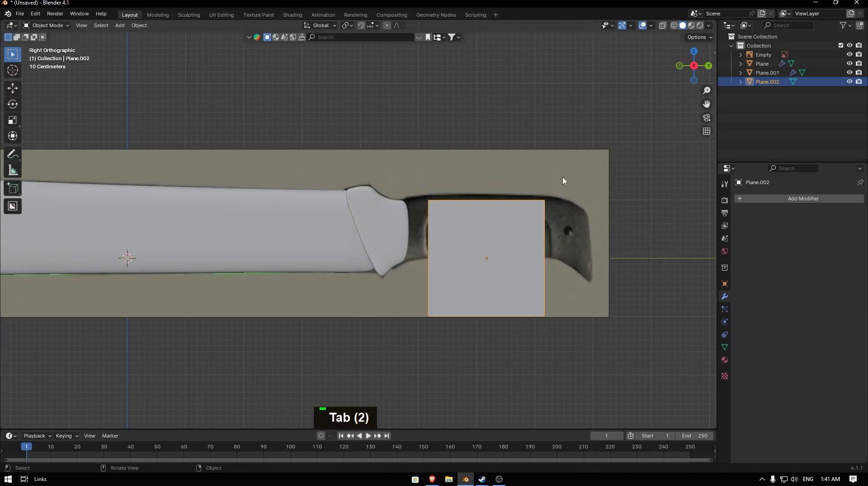
key("Tab")
key("1")
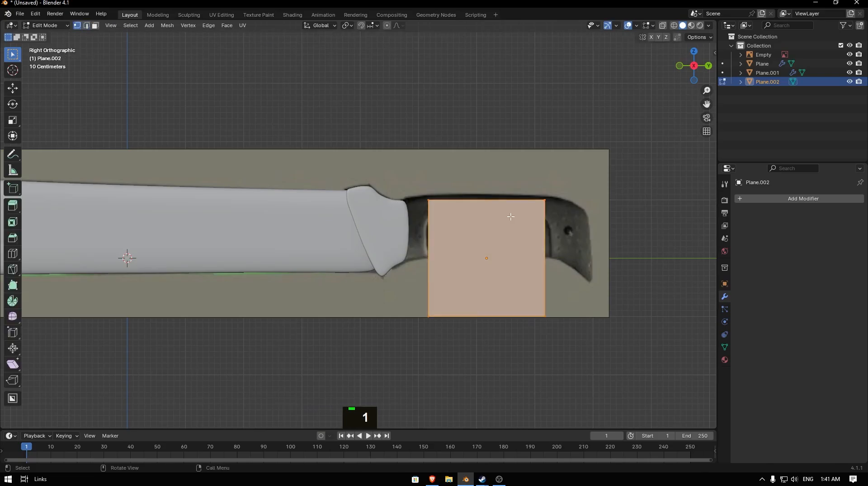
key("Tab")
key("s")
left_click(520, 237)
key("g")
key("z")
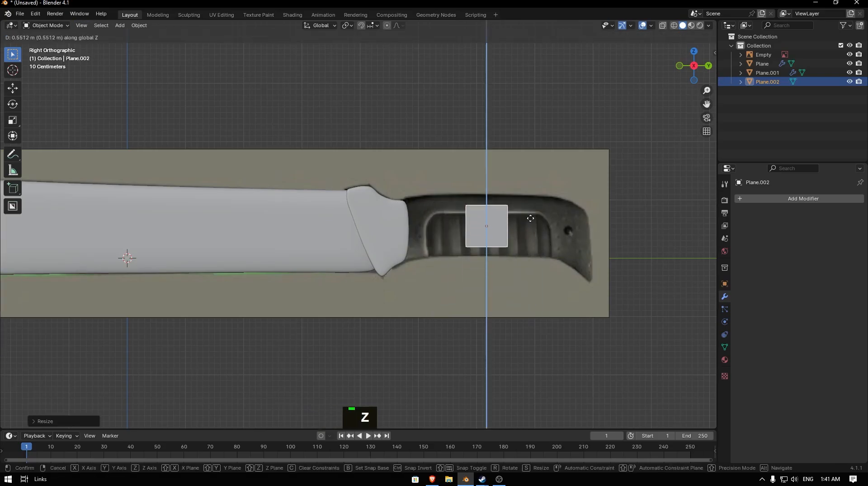
left_click(533, 226)
- Enlarge the plane to the handle's height and fine-tune its position along Z
key("s")
left_click(552, 223)
key("g")
key("z")
left_click(552, 219)
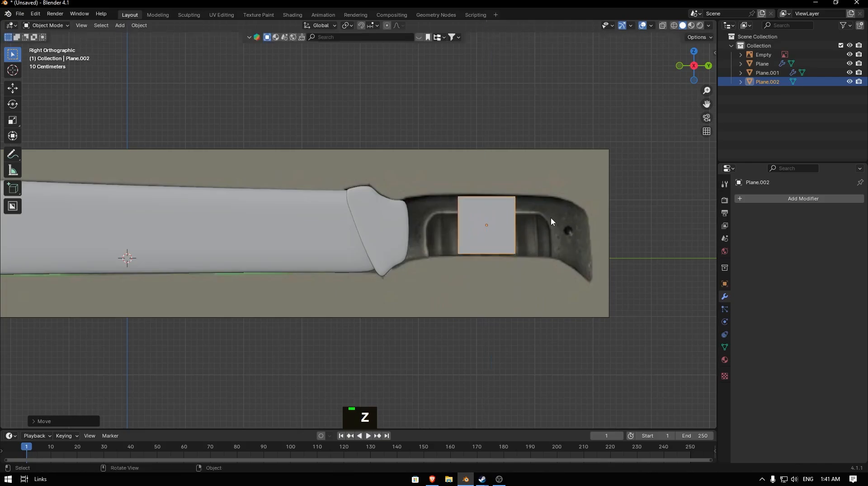
key("s")
left_click(559, 220)
- In Edit Mode with wireframe X-ray display, extrude the plane's rear edge along Y to the end of the ribbed grip recess
key("Tab")
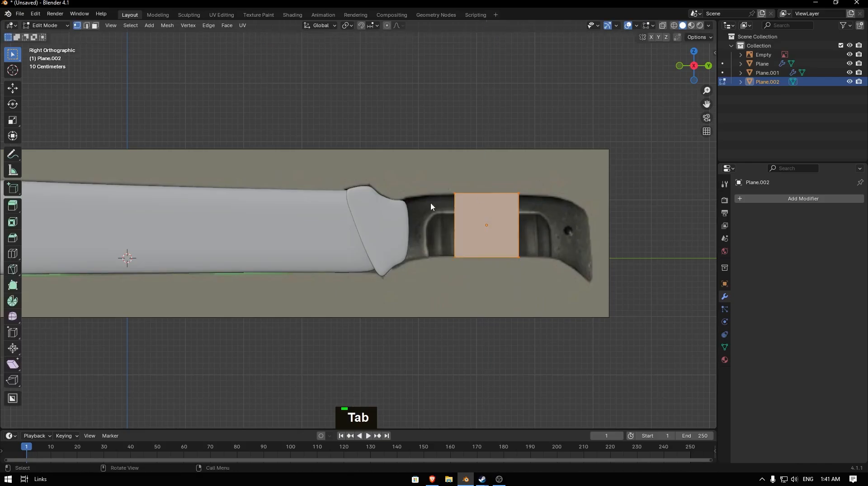
key("alt+z")
left_click_drag(565, 174, 520, 251)
key("g")
key("y")
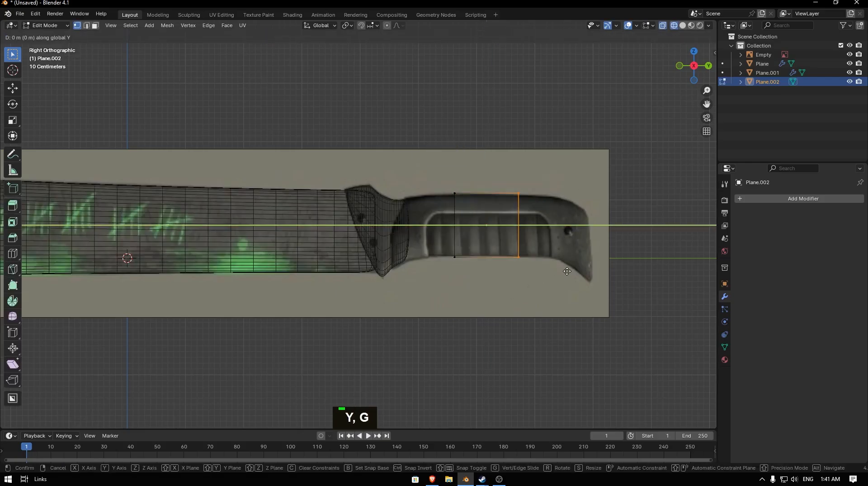
left_click(567, 271)
key("e")
key("y")
left_click(584, 244)
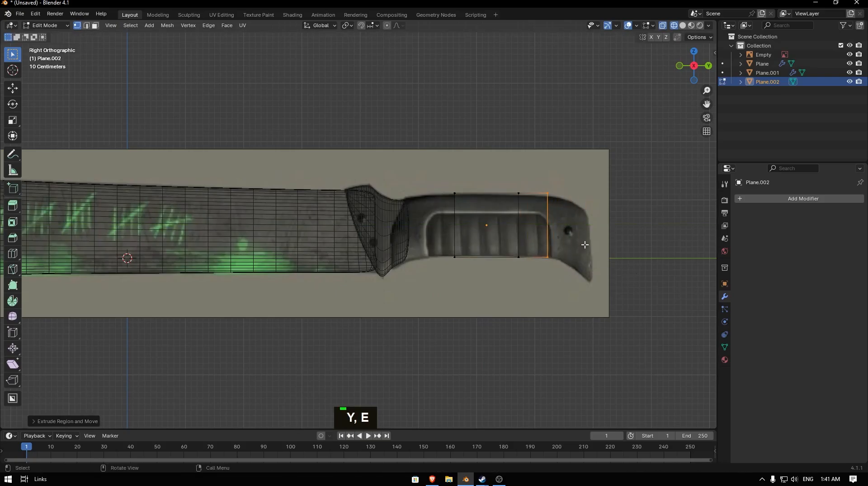
- Align the top vertices along Z with the handle's outline and extrude the front edge in negative Y toward the guard
left_click_drag(581, 183, 419, 282)
key("g")
key("z")
left_click(571, 202)
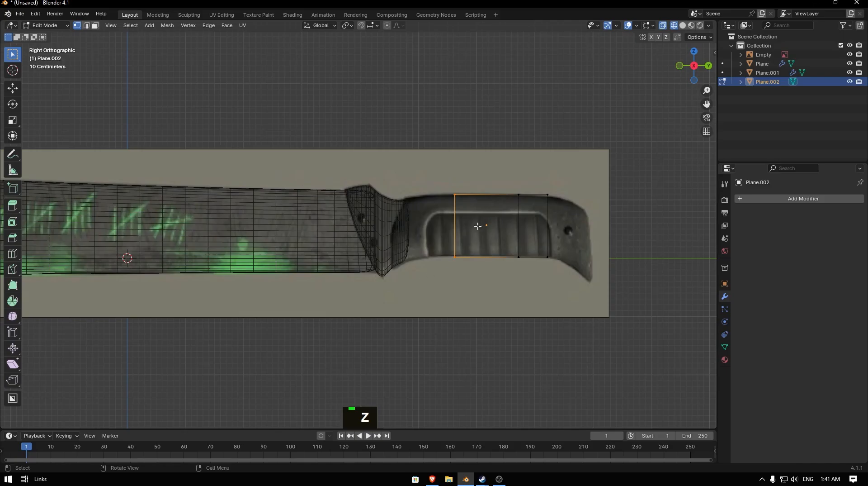
key("g")
key("y")
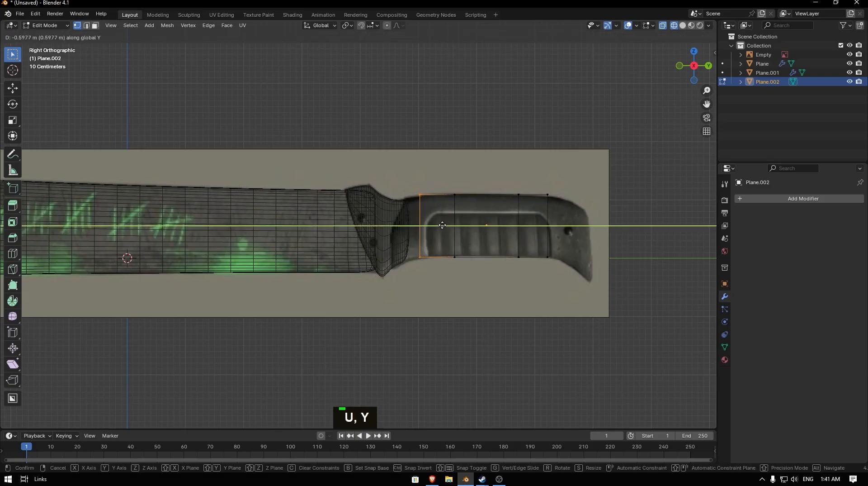
left_click(437, 225)
- Select the two middle top vertices and adjust them slightly along Z to the handle's upper outline
left_click(456, 194)
left_click(531, 201, "shift")
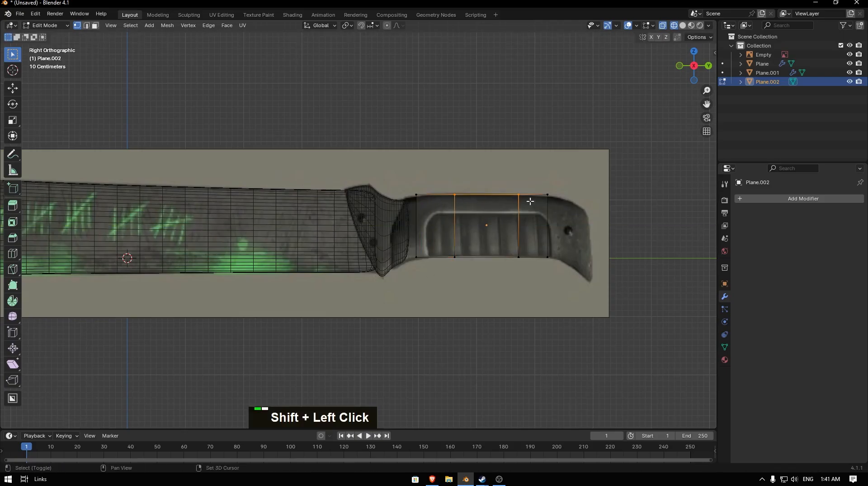
key("g")
key("z")
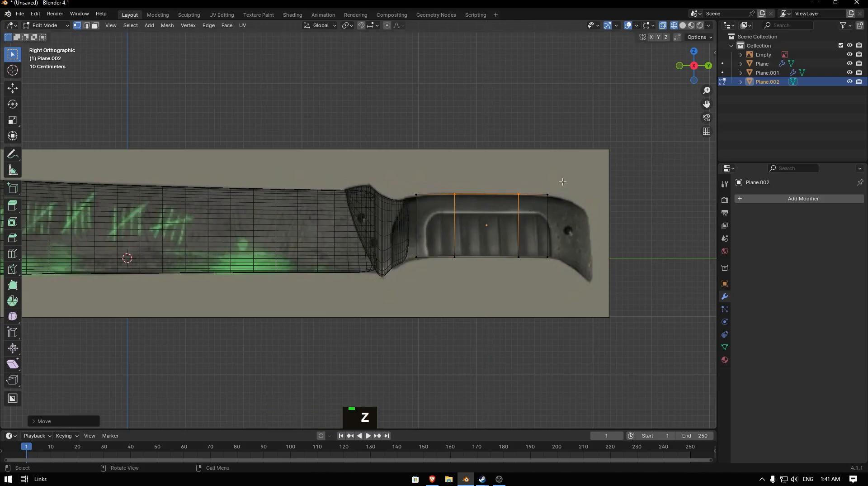
- Lower the top vertices at both ends of the handle mesh together along Z to follow the curved outline
double_click(566, 201)
key("g")
key("z")
left_click(570, 203)
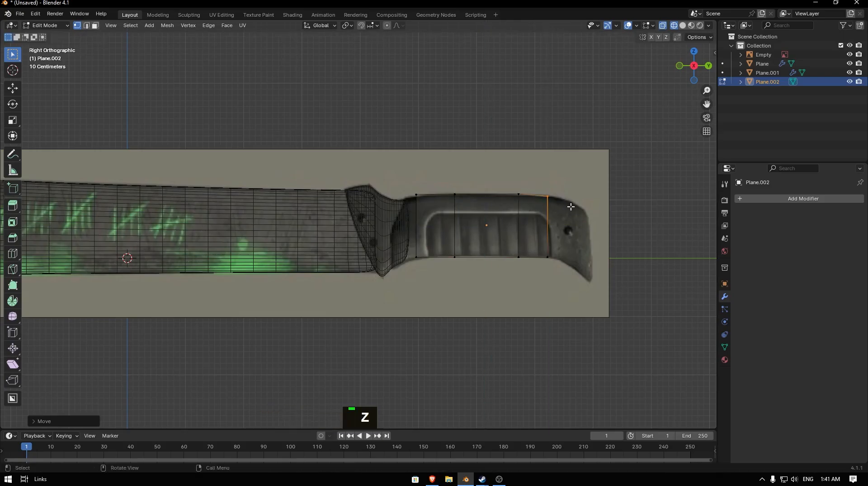
key("ctrl+z")
left_click(417, 194, "shift")
key("g")
key("z")
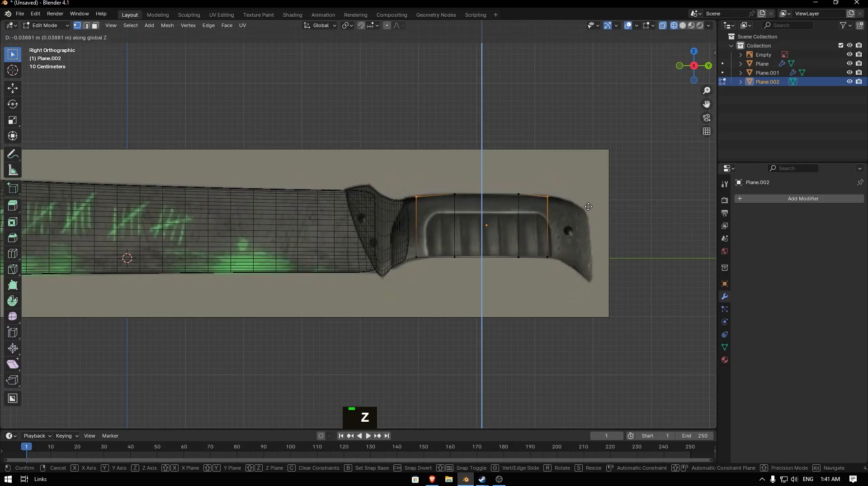
left_click(589, 207)
key("g")
key("z")
left_click(590, 206)
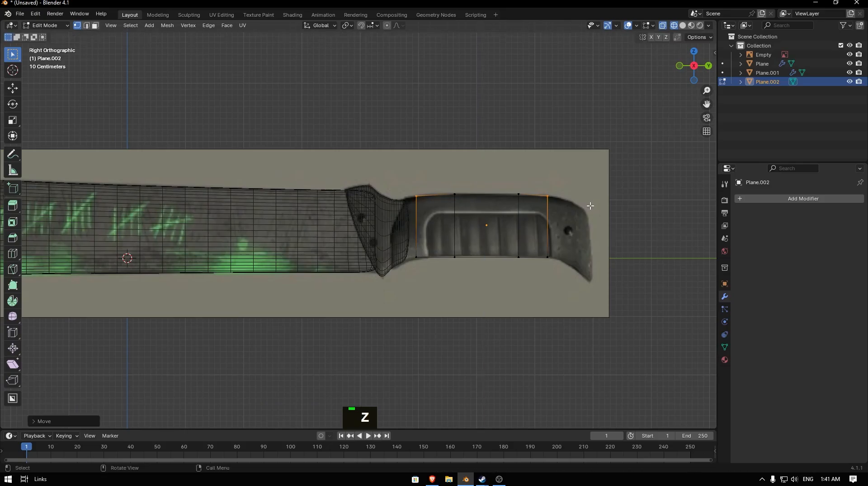
- Move the bottom row of handle vertices slightly up along Z to match the grip's underside
left_click_drag(554, 255, 412, 261, "shift")
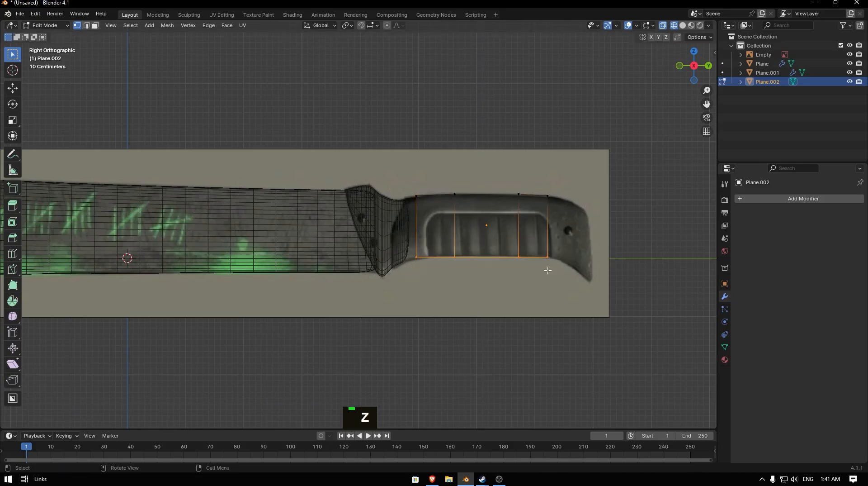
key("g")
key("z")
double_click(556, 253)
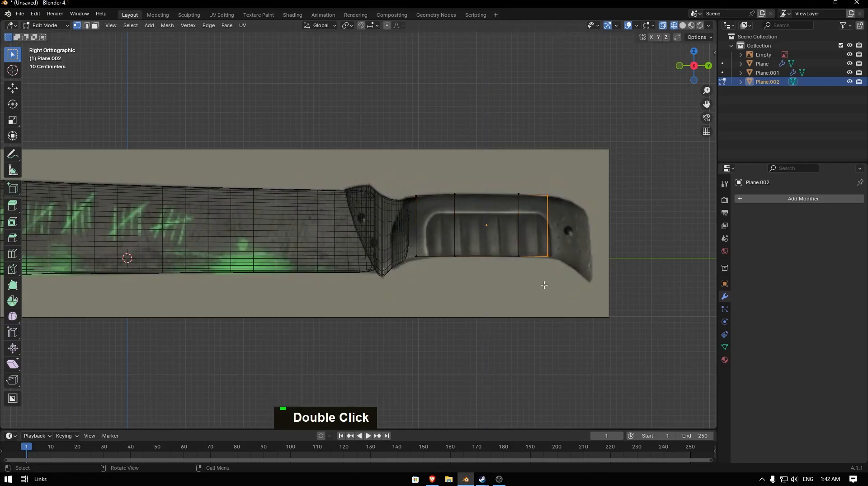
- Extrude the rear edge along Y to the hole in the pommel and lower it along Z to follow the outline
key("e")
key("y")
left_click(576, 257)
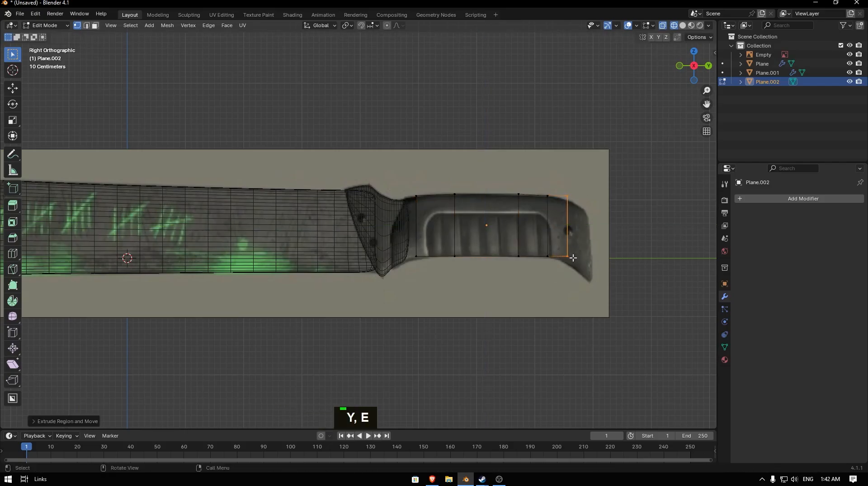
key("g")
key("z")
left_click(572, 223)
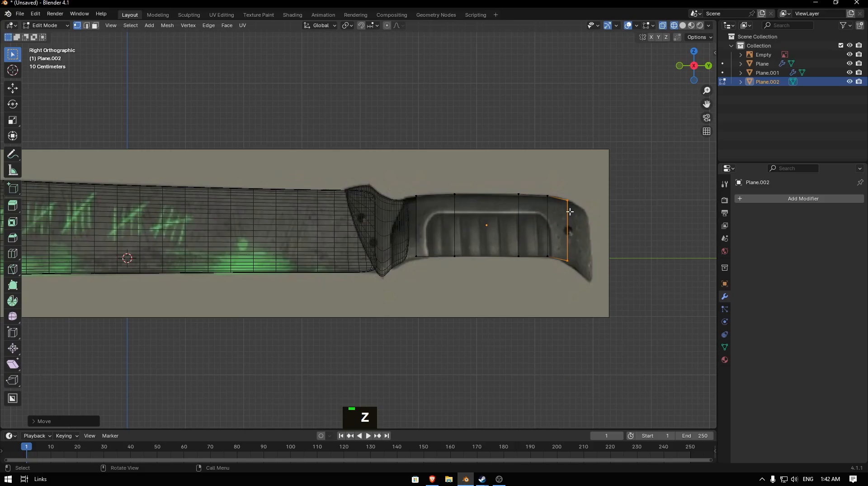
- Extrude the rear edge again along Y near the pommel's end and lower it about 0.18 m along Z
key("e")
key("y")
key("z")
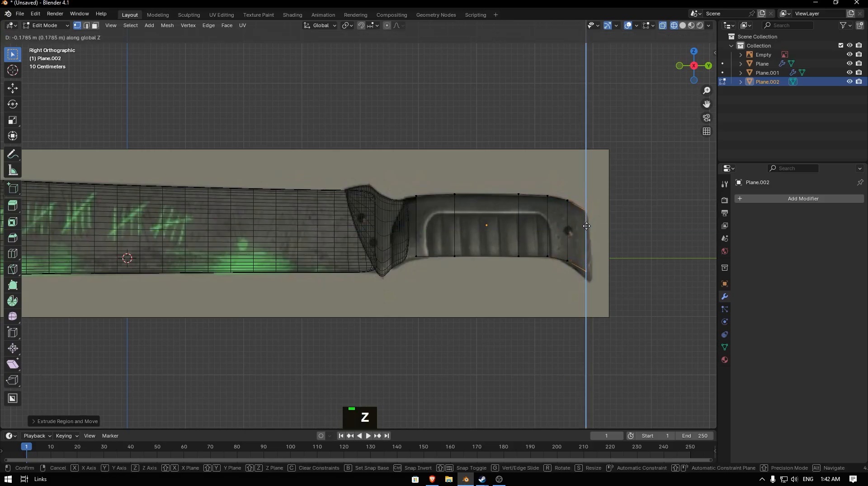
left_click(586, 227)
- Lower the pommel's last two bottom vertices about 0.09 m and 0.05 m along Z to match its curved underside
left_click(589, 270)
key("g")
key("z")
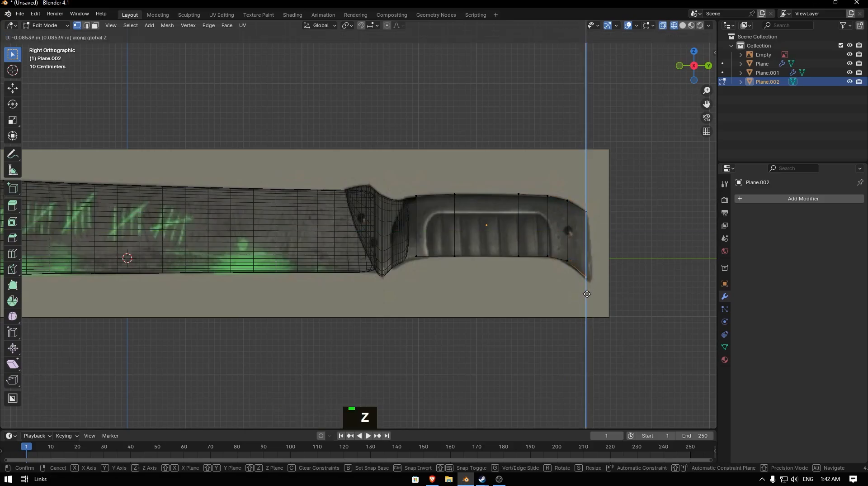
left_click(587, 295)
left_click(576, 260)
key("g")
key("z")
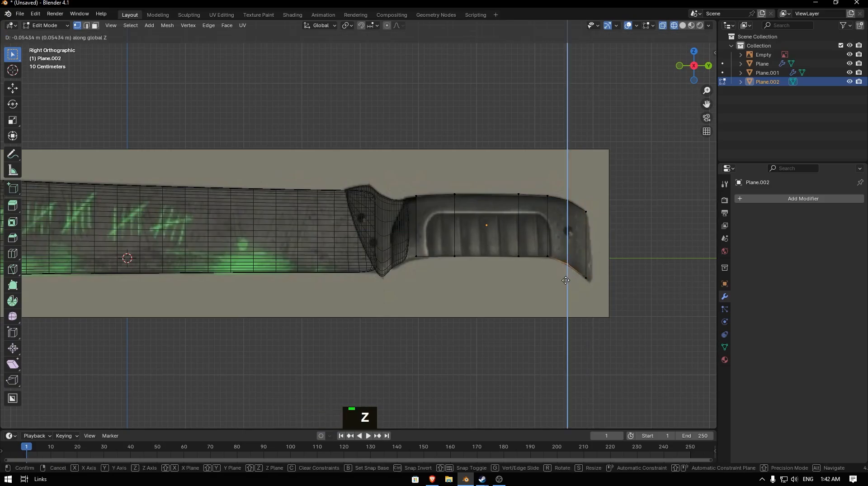
left_click(566, 280)
left_click(588, 307)
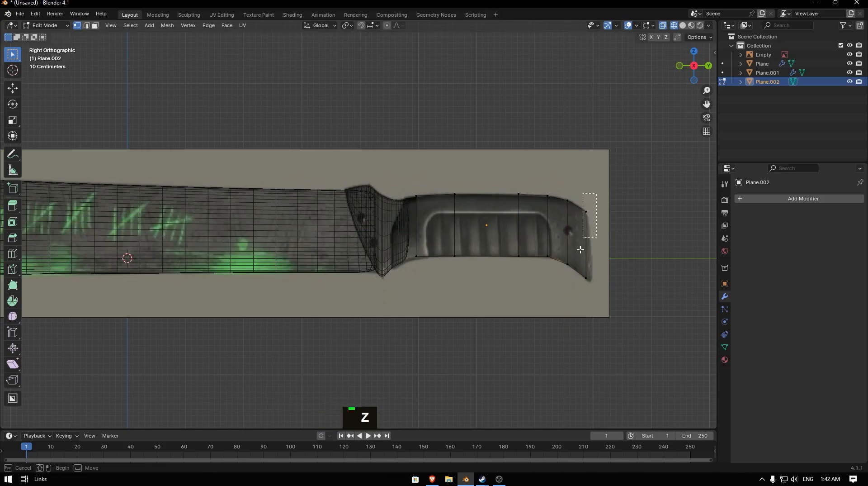
- Extrude the last edge a short way along Y to the pommel's tip and lower it slightly along Z
left_click_drag(580, 249, 581, 287)
key("e")
key("y")
left_click(599, 294)
key("g")
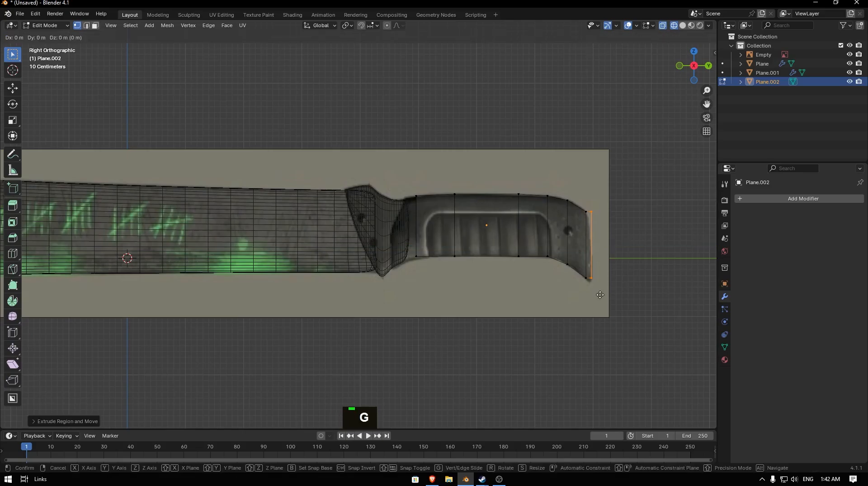
key("z")
left_click(599, 290)
- Lower the tip's upper vertex about 0.16 m along Z and fine-tune its bottom vertex along Z to fit the outline
double_click(600, 213)
key("g")
key("z")
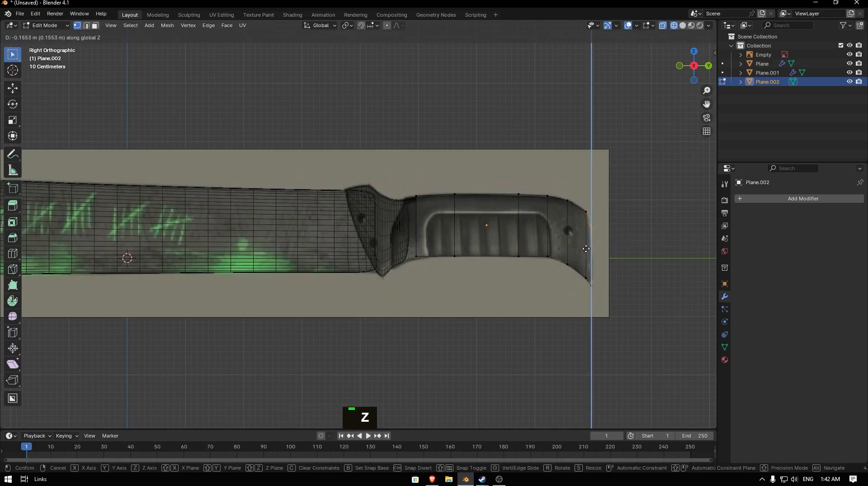
left_click(586, 249)
double_click(594, 299)
key("g")
key("z")
left_click(595, 298)
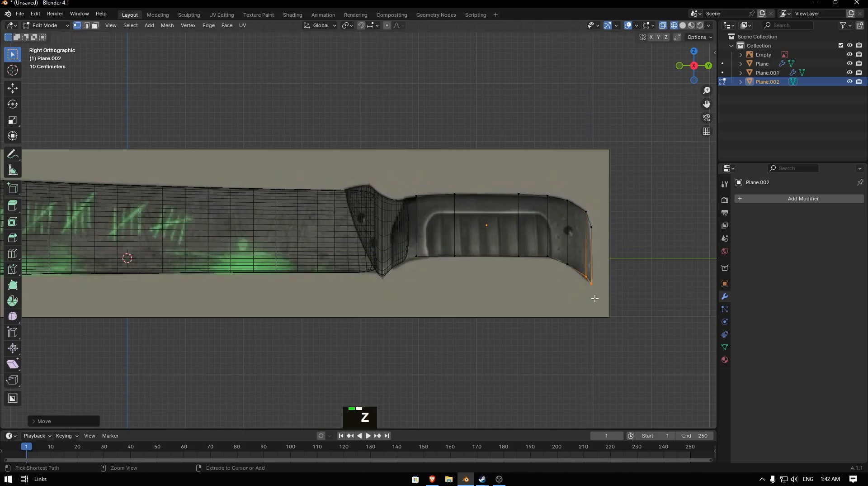
- Undo the last move of the pommel tip's bottom vertex and refit it to the outline along Z
key("ctrl+z")
key("g")
key("z")
left_click(598, 295)
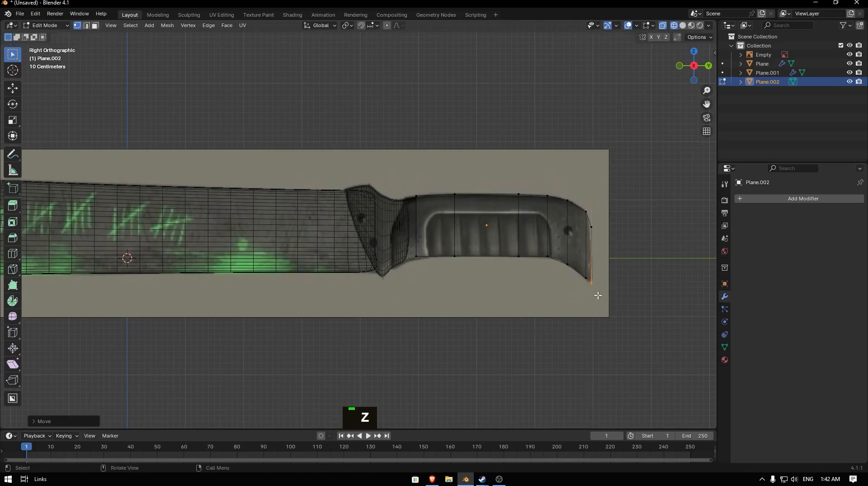
- Shift the pommel tip's end edge slightly along Y to fit the reference outline
left_click(592, 226)
key("g")
key("y")
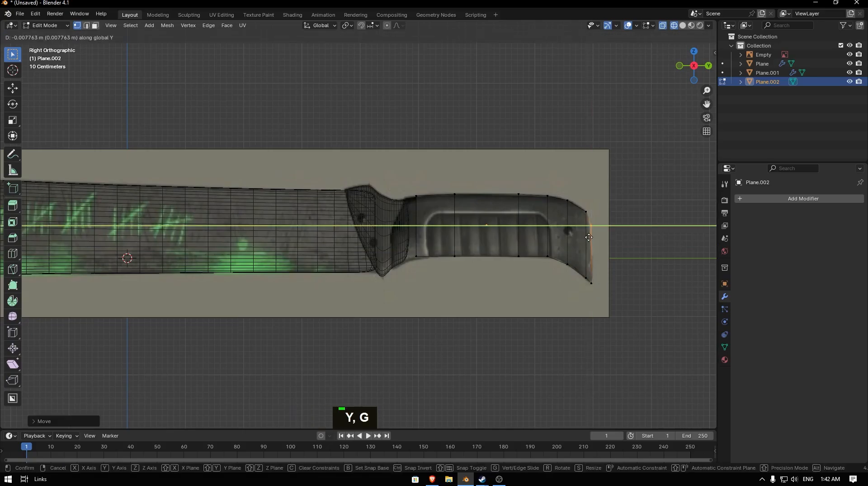
left_click(589, 237)
key("ctrl+z")
key("g")
key("y")
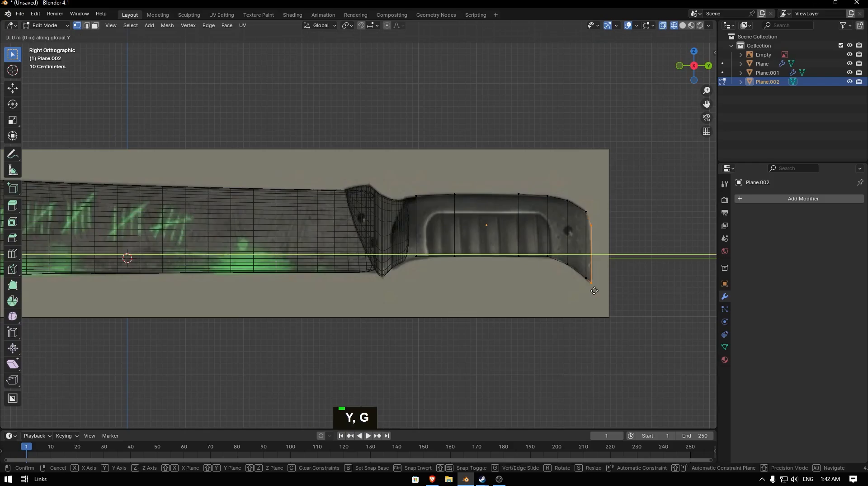
left_click(594, 289)
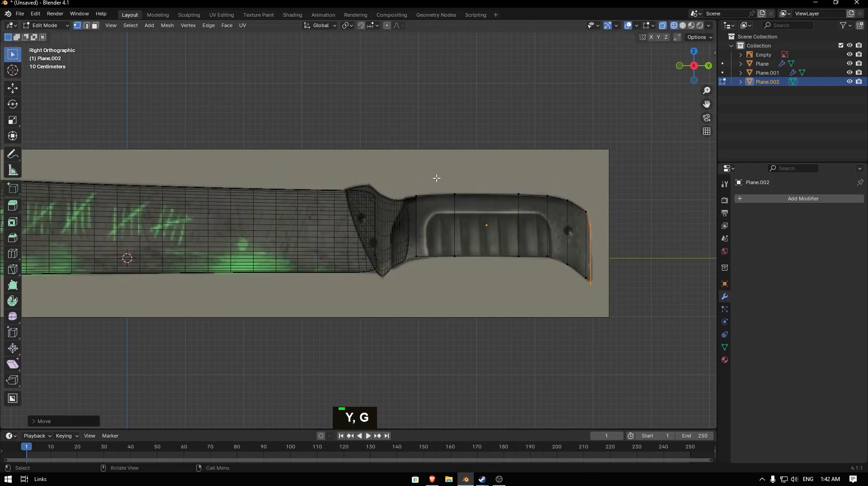
- Add a vertical loop cut near the handle's front end, between its first two vertical edges
left_click(416, 247)
scroll(498, 181, "up", 3)
left_click_drag(707, 104, 662, 122)
key("ctrl+r")
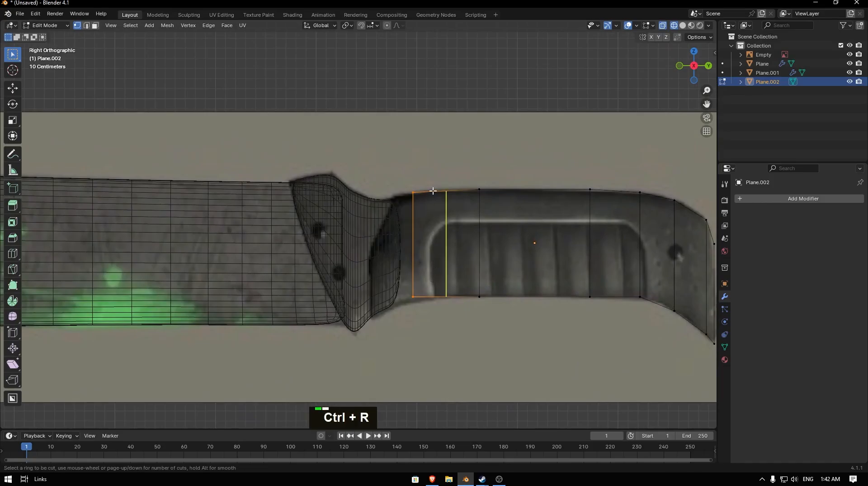
left_click(436, 247)
left_click(424, 224)
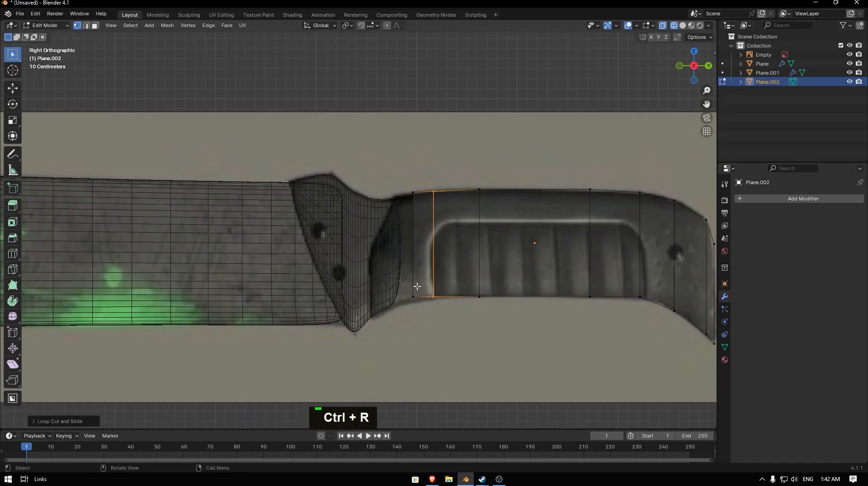
- Lower the bottom and top vertices of the handle's front edge slightly along Z to follow the outline
left_click_drag(406, 288, 424, 306)
key("g")
key("z")
left_click(448, 305)
left_click_drag(416, 181, 400, 202)
key("g")
key("z")
left_click(429, 195)
- Extrude the handle's front edge about 0.19 m along Y towards the guard and lower it slightly along Z
key("g")
key("g")
left_click_drag(469, 193, 392, 314)
left_click(469, 197)
key("e")
key("y")
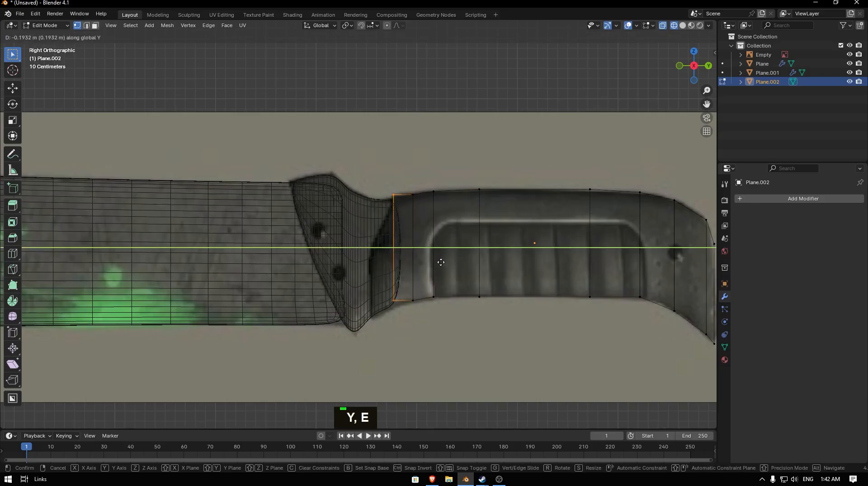
key("z")
left_click(442, 264)
- Lower the new front edge's bottom vertex along Z, extrude the edge again along Y into the guard and lower it about 0.07 m
key("g")
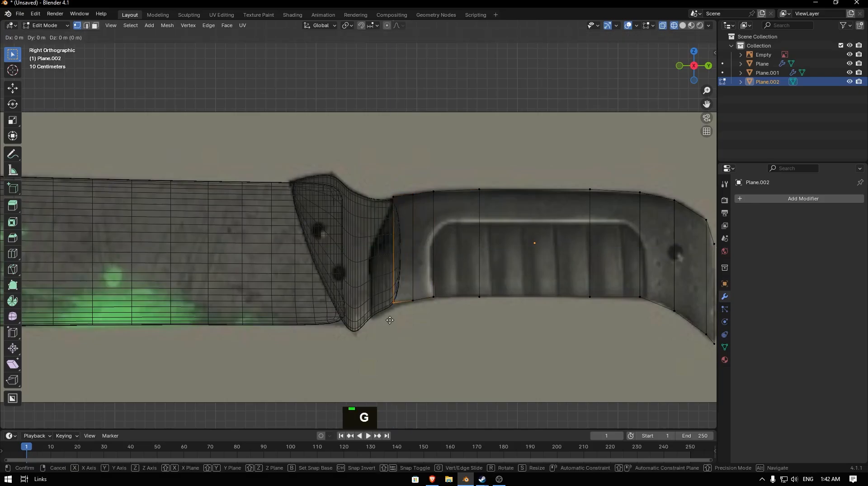
key("z")
left_click(391, 324)
left_click(395, 197)
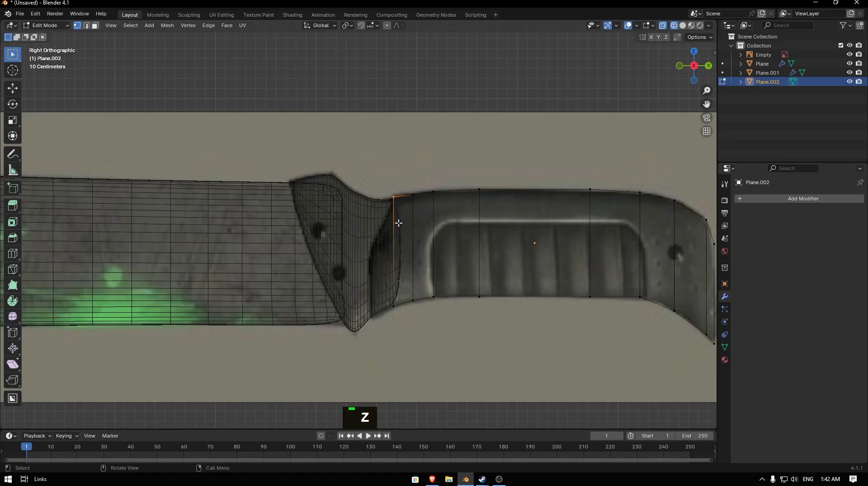
left_click(394, 305, "shift")
key("e")
key("y")
key("z")
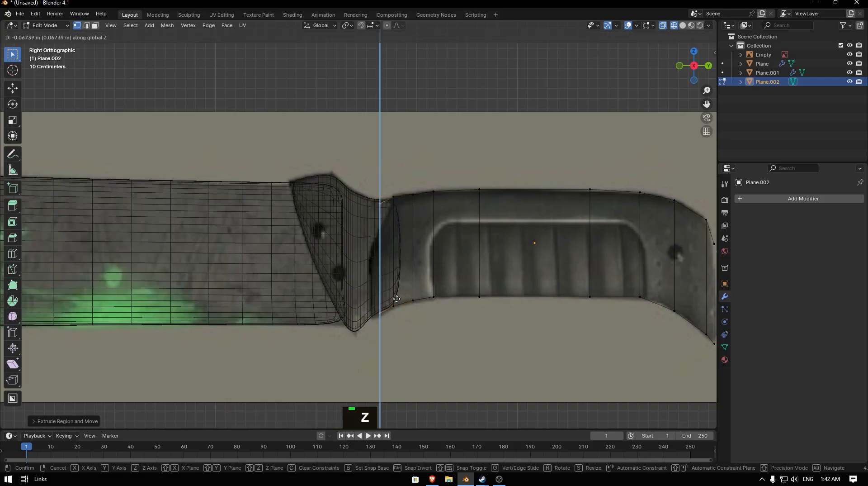
left_click(396, 299)
- Lower the newest front edge's top vertex along Z to the guard's curved outline and fit its bottom vertex along Z
left_click_drag(389, 199, 375, 221)
key("g")
key("z")
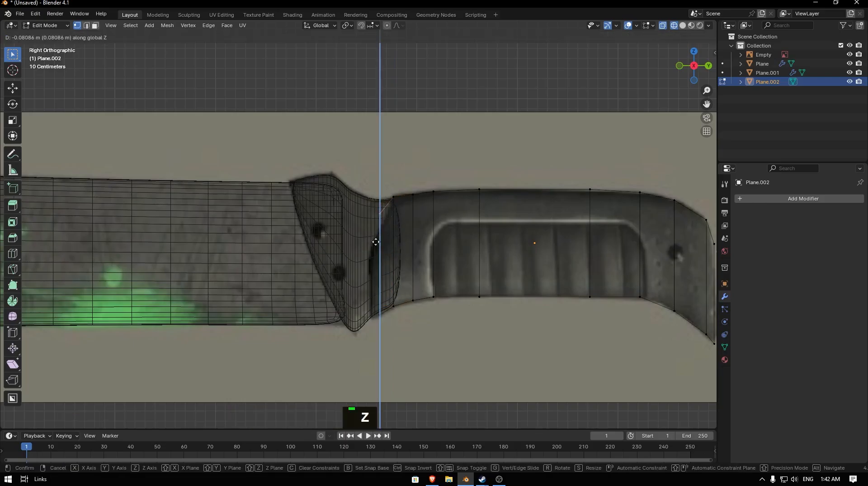
left_click(384, 252)
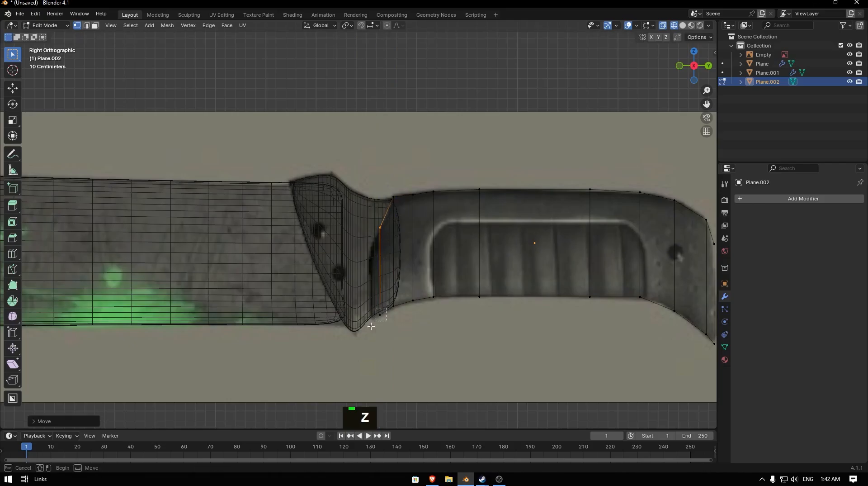
left_click_drag(371, 326, 371, 326)
key("g")
key("z")
left_click(374, 331)
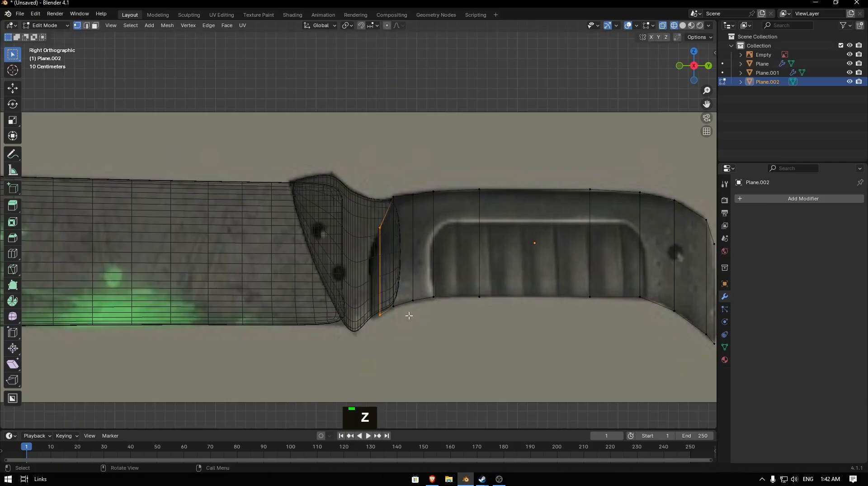
- Extrude the front edge a short way further along Y inside the guard and lower it about 0.04 m along Z
key("e")
key("y")
left_click(400, 317)
key("g")
key("z")
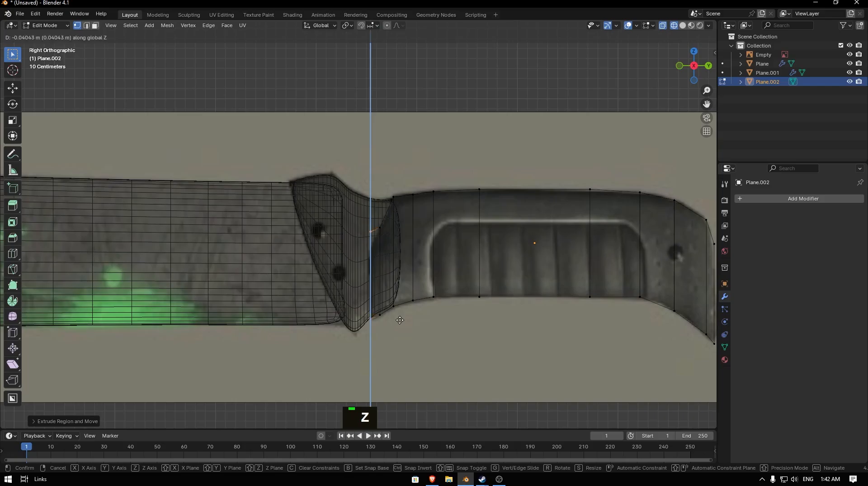
left_click(401, 321)
- Lower the last front edge's top vertex about 0.22 m along Z and nudge it slightly along Y onto the curve
left_click_drag(378, 226, 368, 236)
key("g")
key("z")
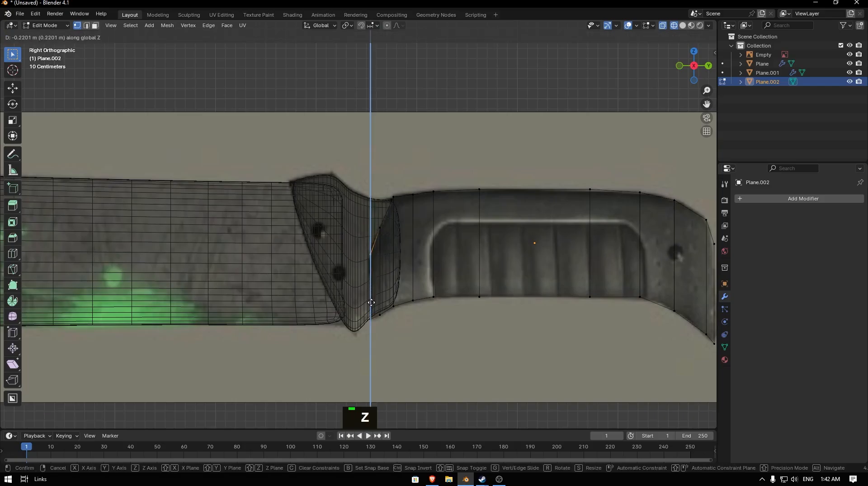
left_click(371, 302)
left_click(372, 286, "shift")
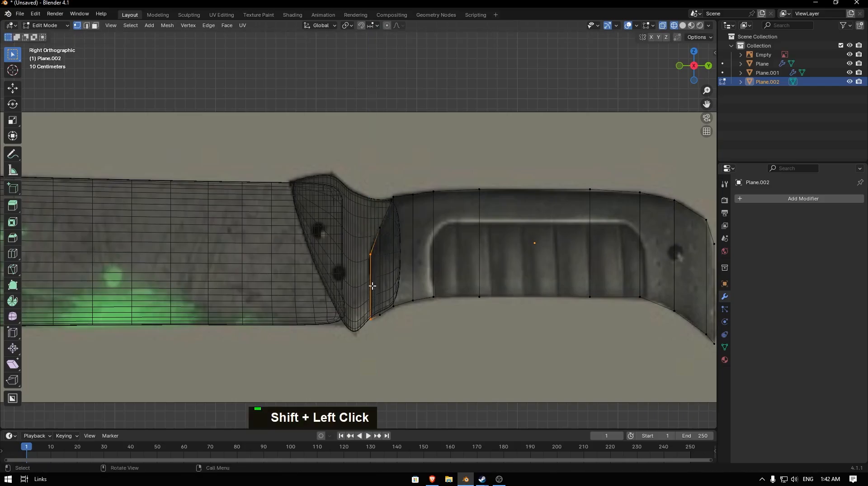
key("g")
key("y")
left_click(359, 283)
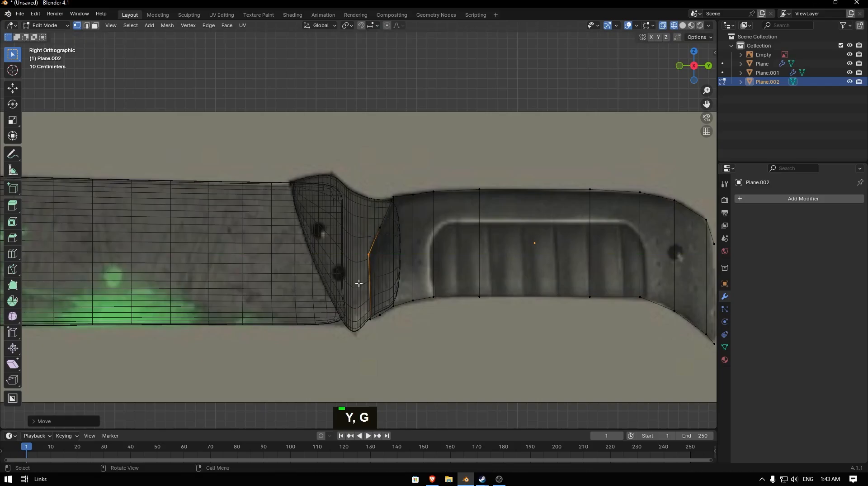
- Add a level 2 Subdivision modifier to the handle and switch the viewport to solid shading
key("Tab")
key("ctrl+2")
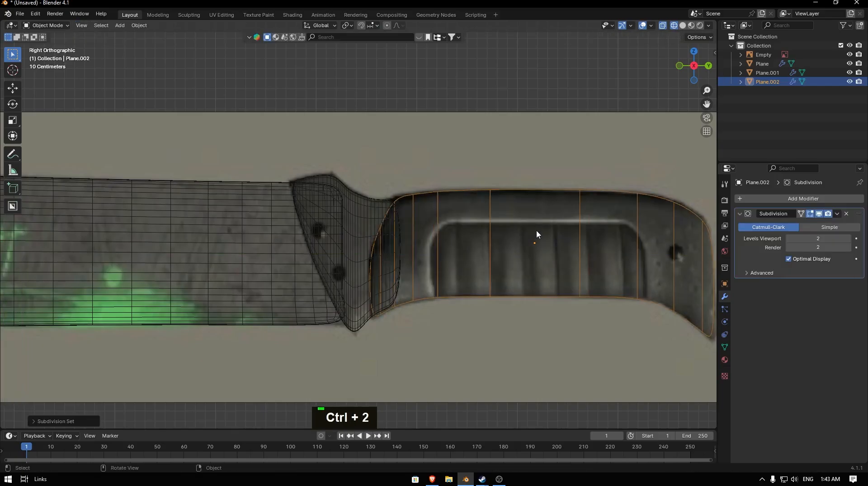
key("Tab")
key("z")
mouse_move(535, 240)
middle_mouse_down()
mouse_move(560, 234)
mouse_move(574, 254)
middle_mouse_up()
- Extrude the whole handle face about 0.22 m along its normal to give it thickness
key("Tab")
key("Tab")
key("a")
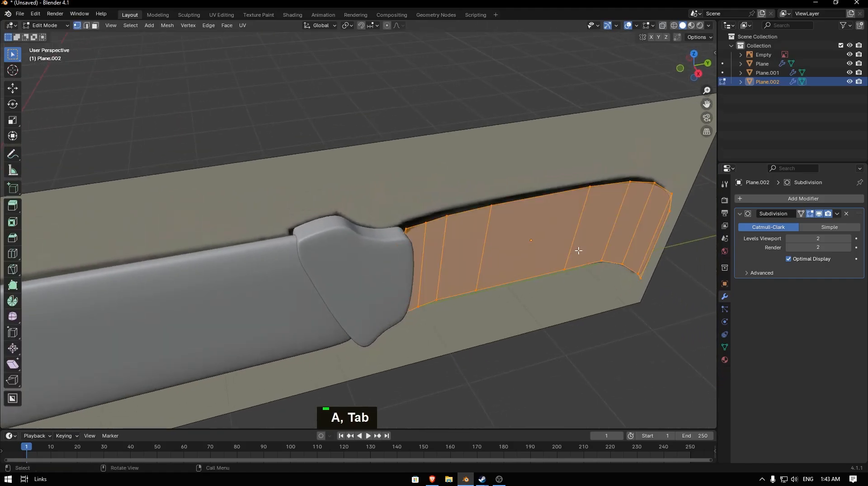
key("e")
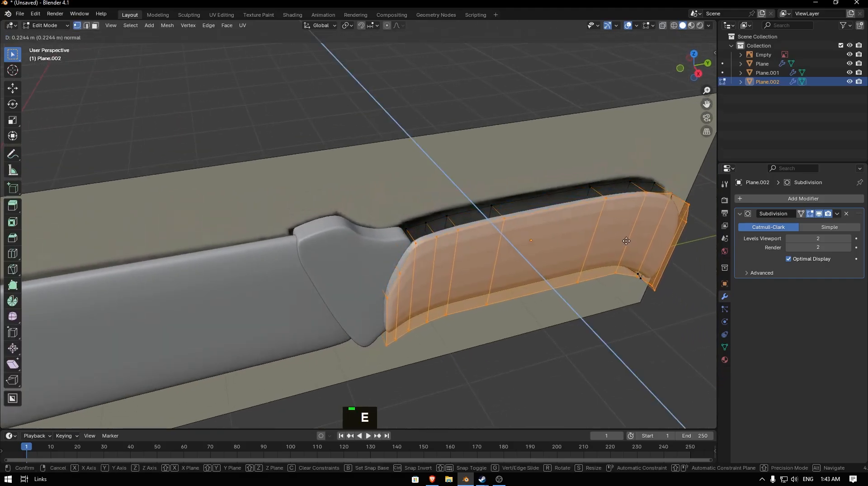
left_click(629, 242)
- Add a loop cut around the handle's rim, midway through its thickness
middle_click_drag(625, 227, 470, 249)
key("ctrl+r")
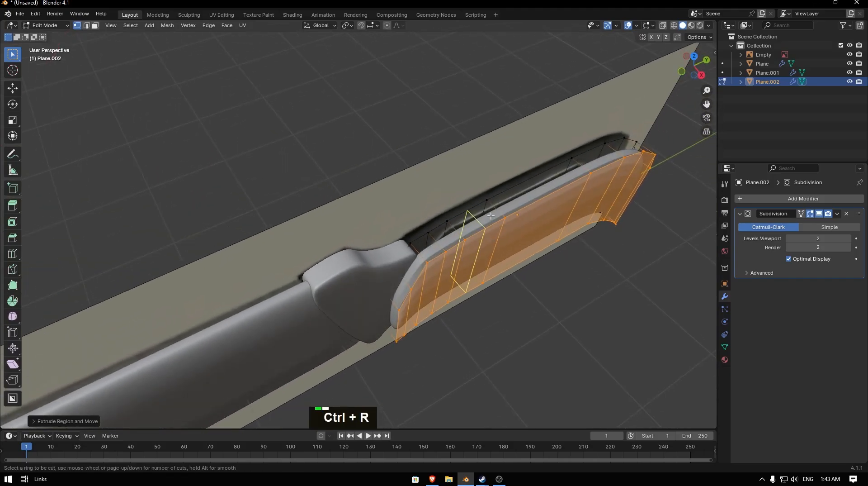
double_click(530, 197)
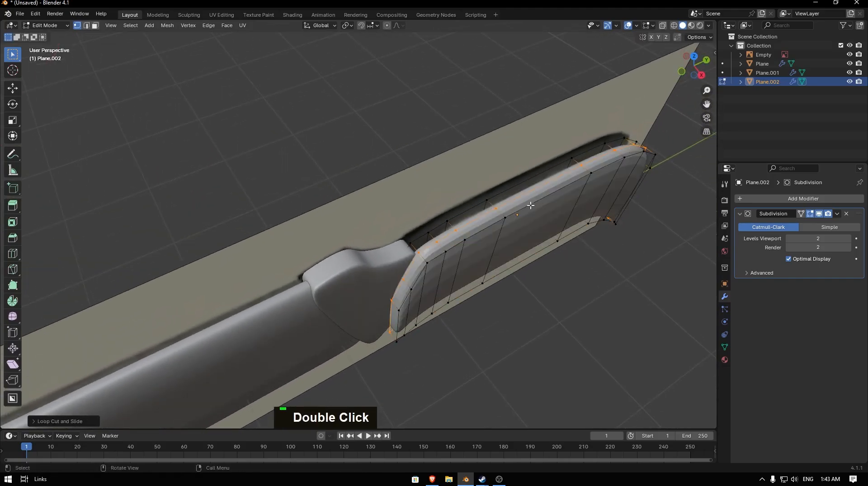
- Isolate the handle in top view and delete the vertices of its inner side, keeping only the outer half
middle_click_drag(531, 205, 531, 212)
key("KP_7")
key("KP_Divide")
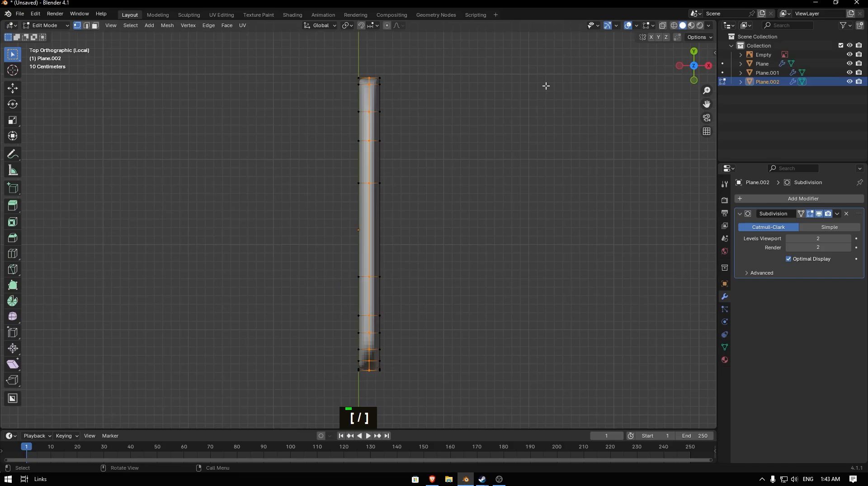
key("z")
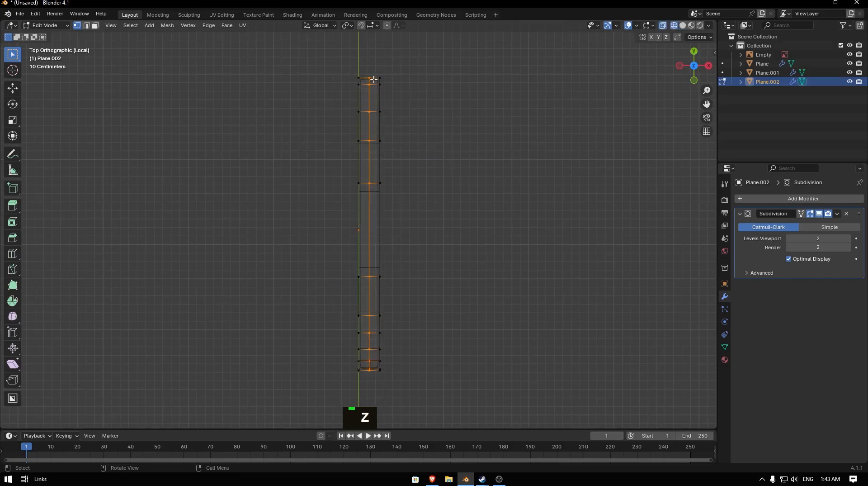
left_click_drag(361, 67, 261, 412)
key("Delete")
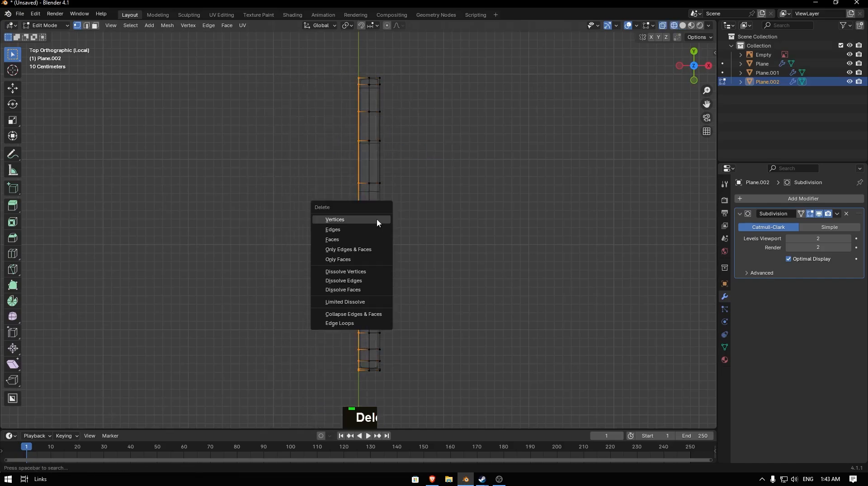
left_click(378, 222)
- Add a supporting loop cut around the handle half's rim and slide it towards the outer face
key("grave")
left_click(545, 205)
key("z")
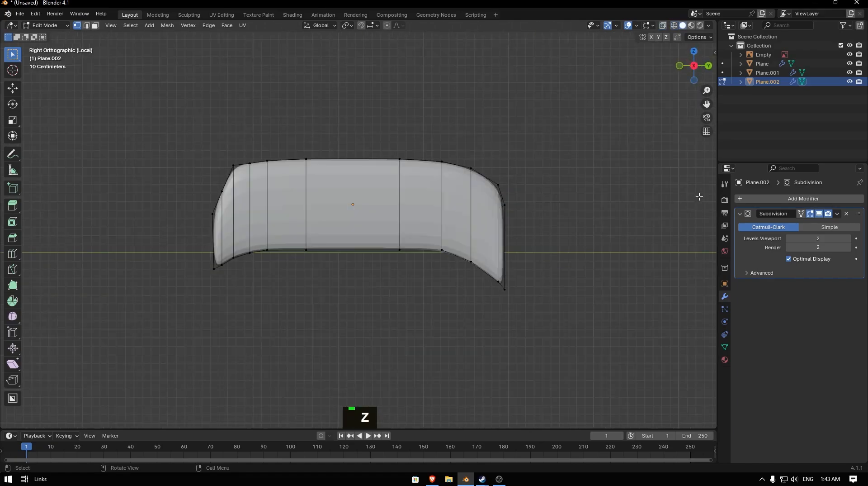
middle_click_drag(702, 196, 342, 248)
key("Tab")
key("Tab")
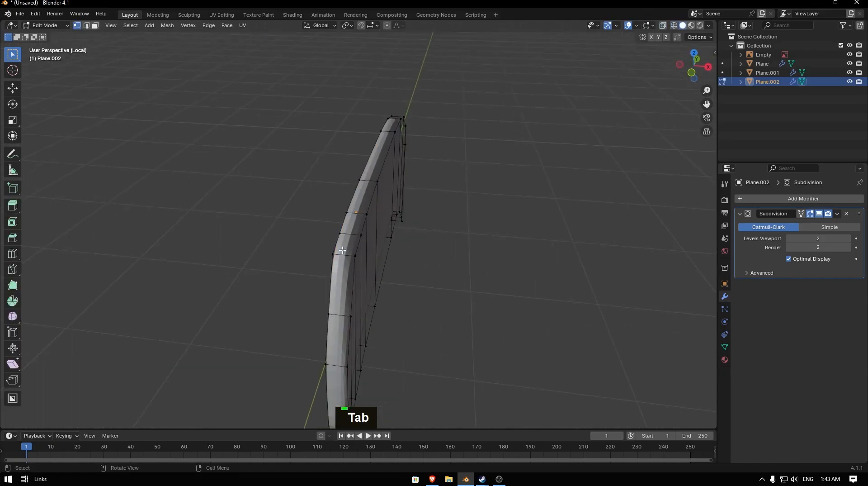
key("ctrl+r")
left_click(345, 245)
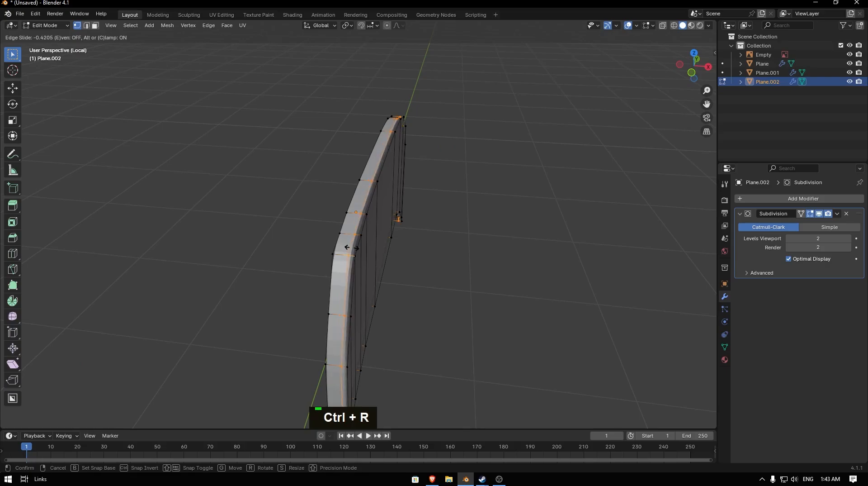
left_click(352, 247)
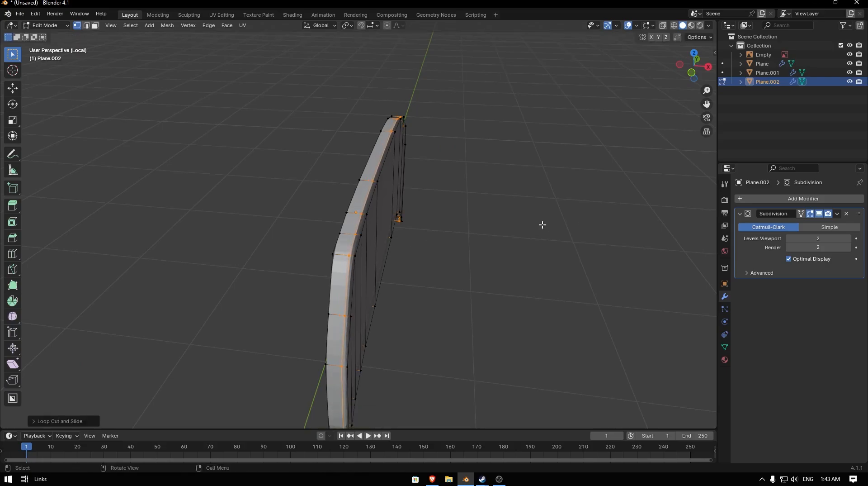
- Apply Shade Smooth to the handle in Object Mode
key("Tab")
right_click(390, 211)
right_click(387, 211)
middle_click_drag(381, 211, 359, 217)
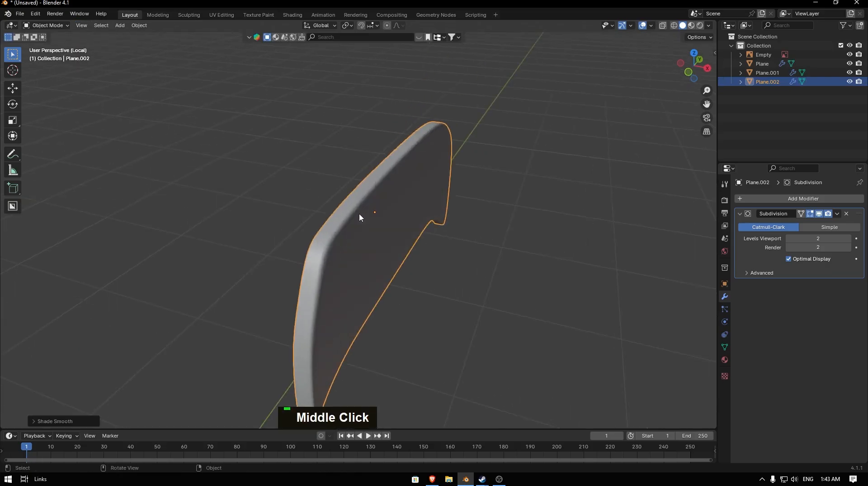
- Add a Mirror modifier to the handle on the Z axis only, with clipping enabled
double_click(751, 198)
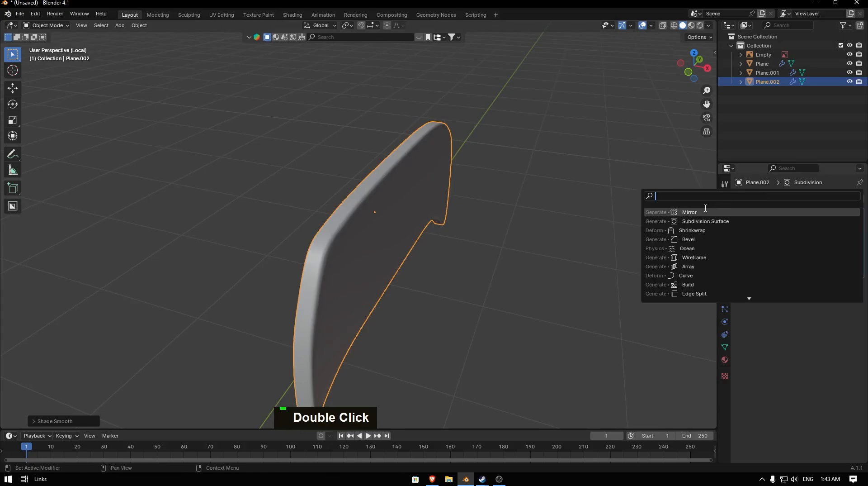
left_click(704, 210)
left_click(797, 309)
left_click(843, 299)
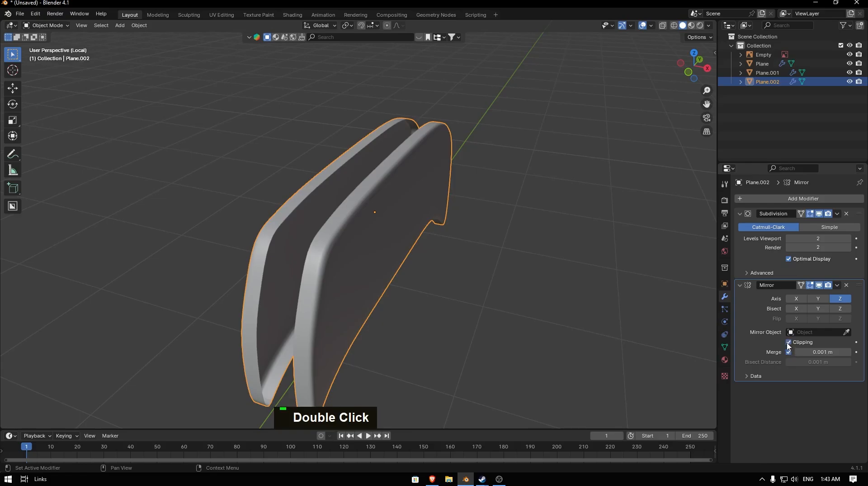
- Move the whole handle half along X until it meets its mirrored copy, fine-tune its thickness, and leave the isolated view
key("Tab")
key("a")
key("g")
key("x")
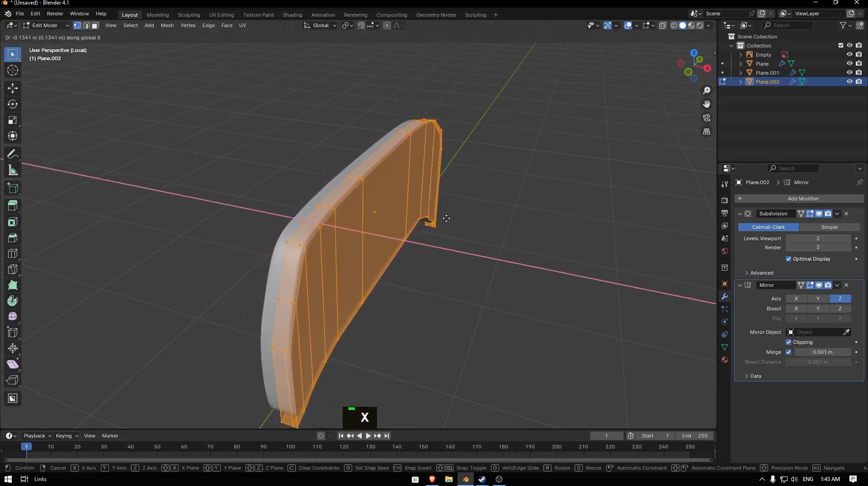
left_click(448, 218)
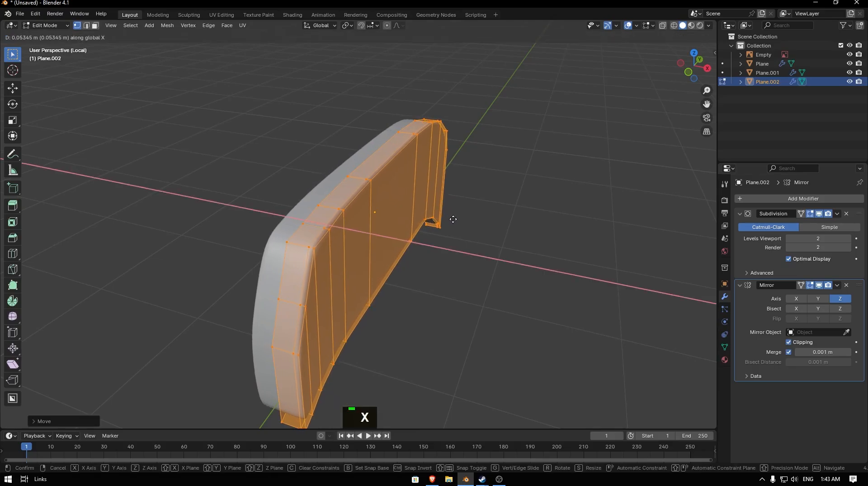
left_click(448, 217)
key("KP_Divide")
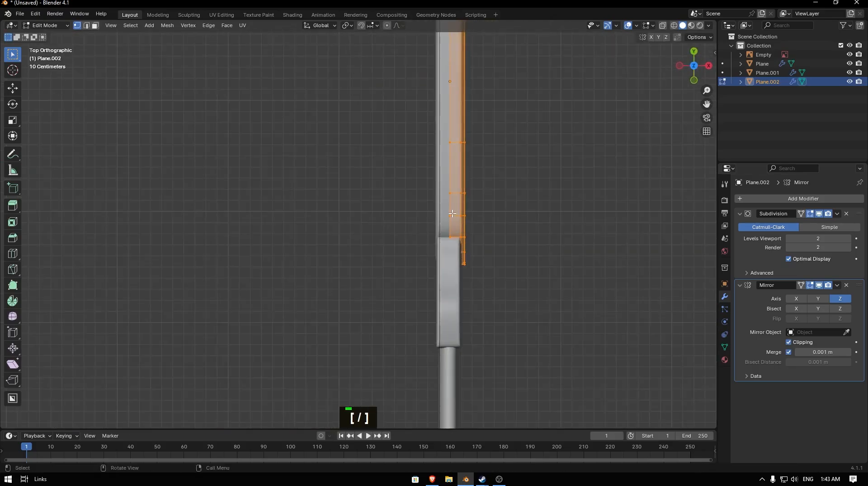
- Return to Object Mode, hide the reference image, and shift the handle along Y to fit against the guard
key("Tab")
middle_click_drag(510, 204, 543, 136)
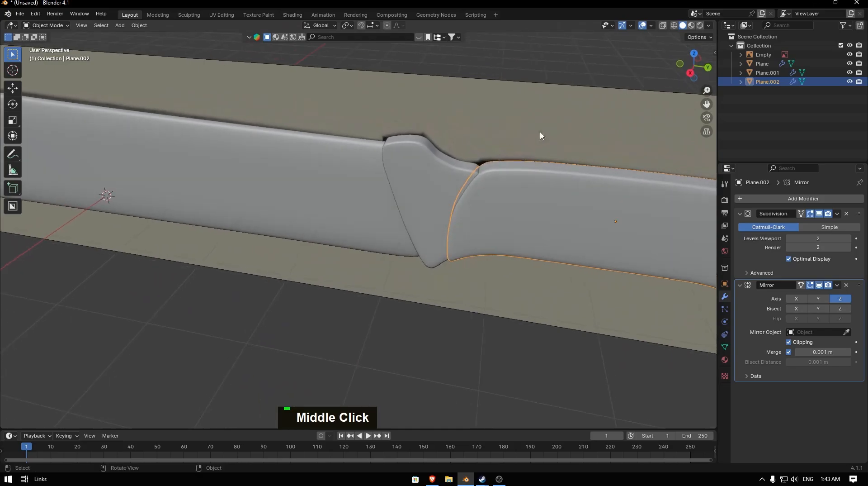
key("h")
middle_click_drag(463, 159, 653, 169)
left_click(423, 195)
key("g")
key("x")
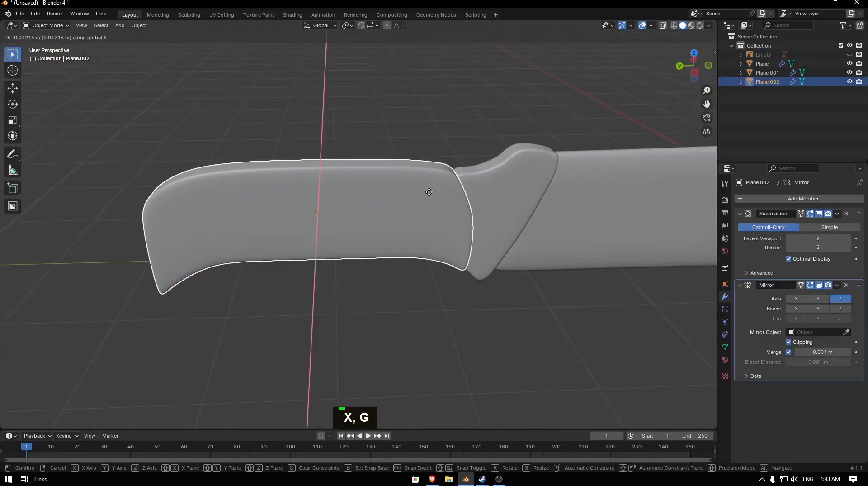
key("y")
double_click(431, 110)
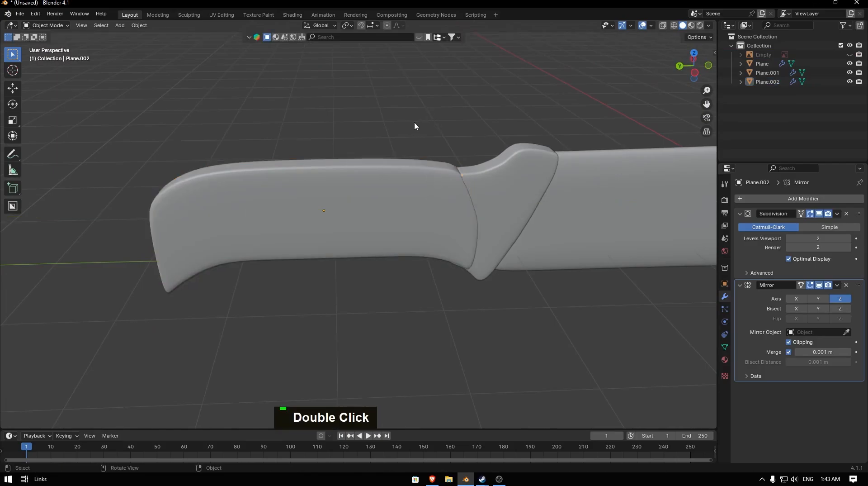
- Fine-tune the handle's position along Z and scale it slightly on the Z axis to match the guard
middle_click_drag(414, 122, 489, 77)
left_click(479, 219)
middle_click_drag(607, 229, 595, 249)
key("g")
key("z")
left_click(595, 248)
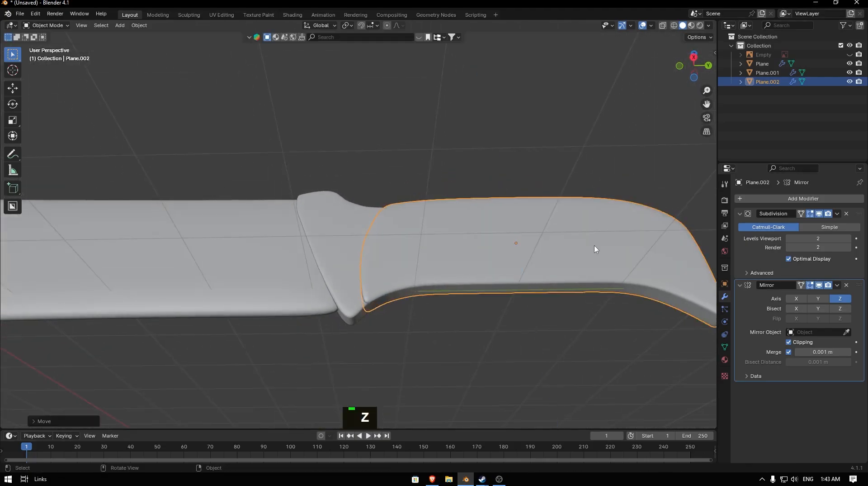
key("s")
key("z")
left_click(596, 241)
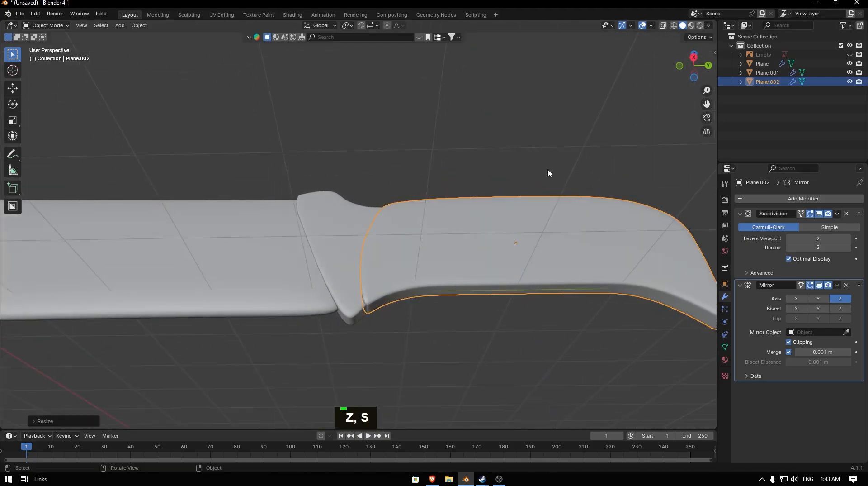
key("Tab")
key("Tab")
middle_click_drag(532, 159, 539, 205)
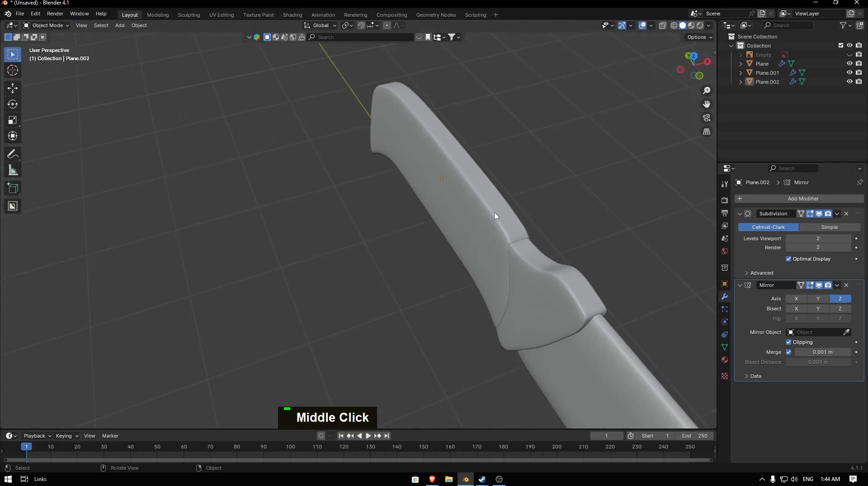
- Move the handle's mesh along X in Edit Mode to adjust its thickness relative to the guard, then return to Object Mode
key("Tab")
key("g")
key("x")
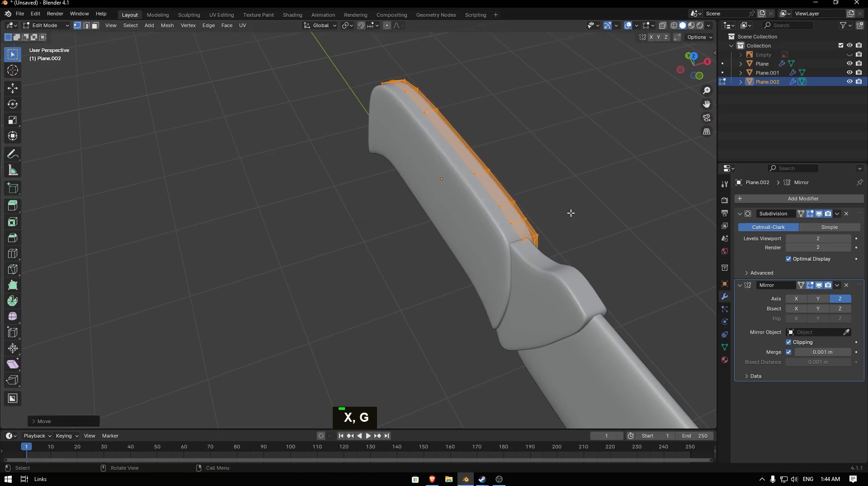
left_click(570, 210)
key("Tab")
middle_click_drag(555, 198, 477, 184)
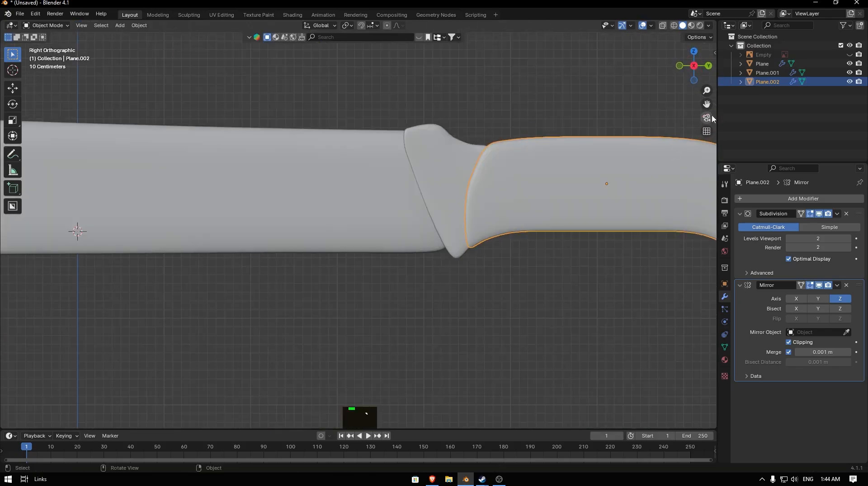
- Show the reference image again and view the machete in wireframe from the right side
left_click_drag(707, 104, 653, 114)
left_click(849, 55)
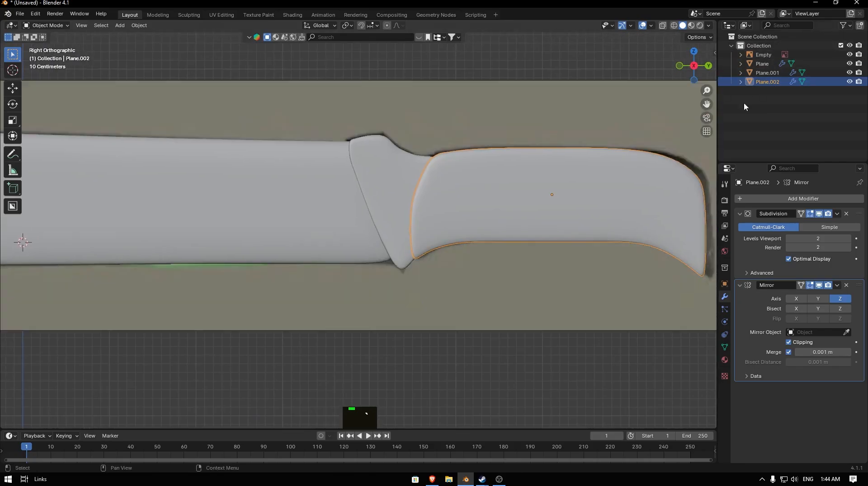
key("z")
scroll(520, 189, "down", 3)
scroll(432, 216, "up", 3)
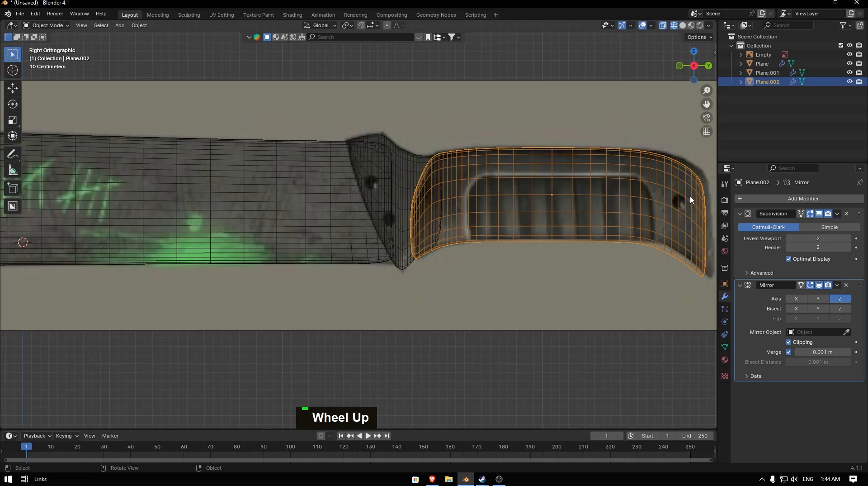
scroll(336, 207, "down", 6)
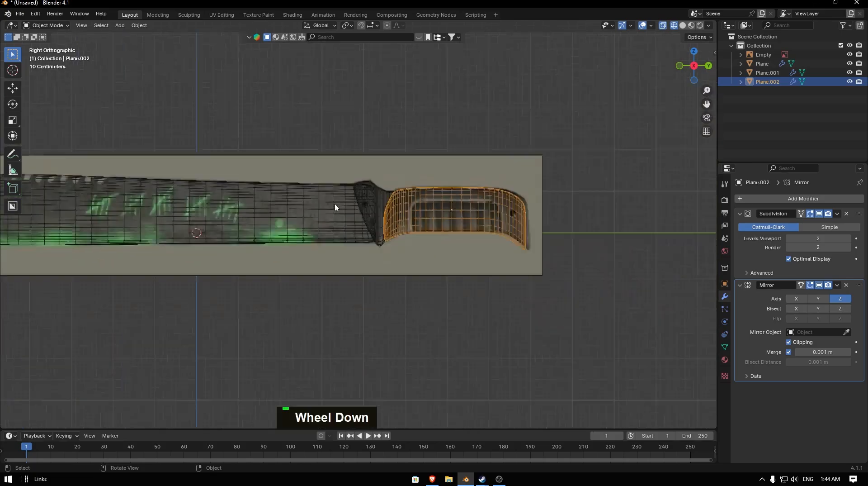
scroll(150, 210, "up", 6)
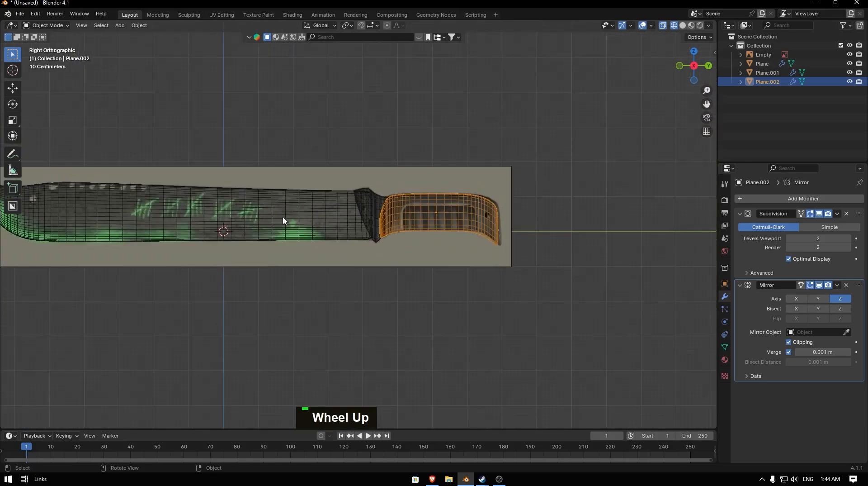
- Duplicate the blade and place the copy above the original along Z
left_click(290, 206)
middle_click_drag(197, 233, 401, 233, "shift")
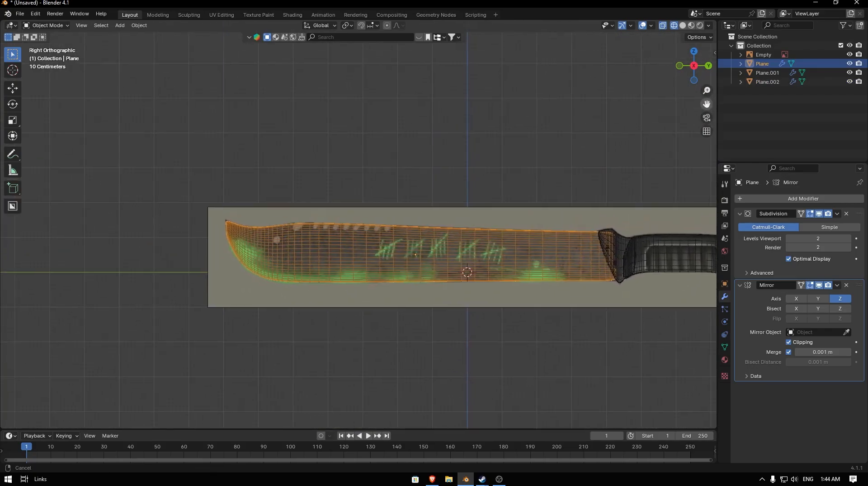
scroll(400, 233, "up", 3)
key("Tab")
scroll(375, 235, "up", 3)
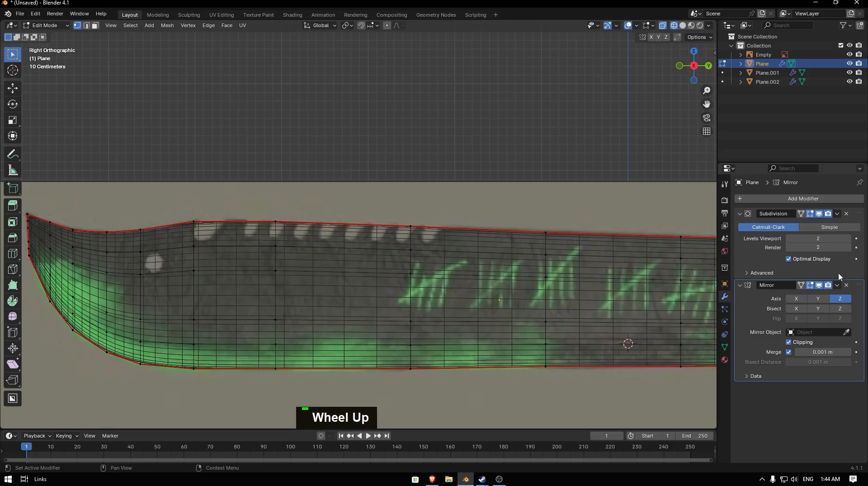
scroll(559, 288, "down", 4)
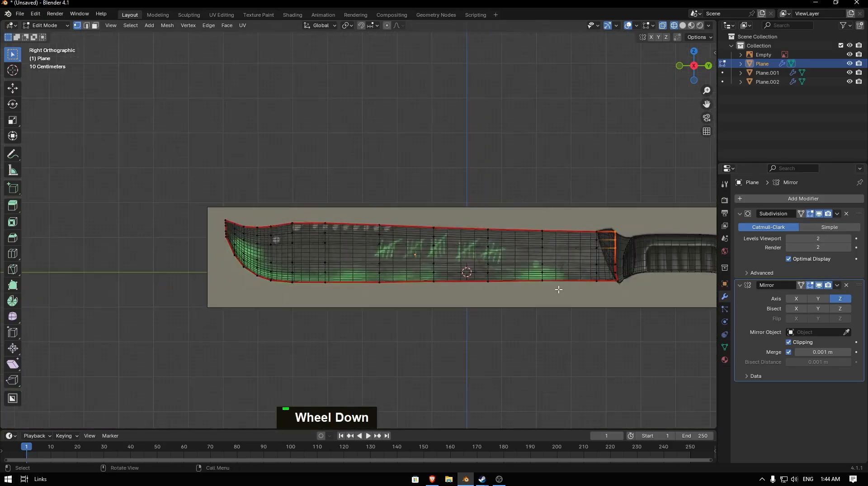
key("Tab")
key("shift+d")
key("z")
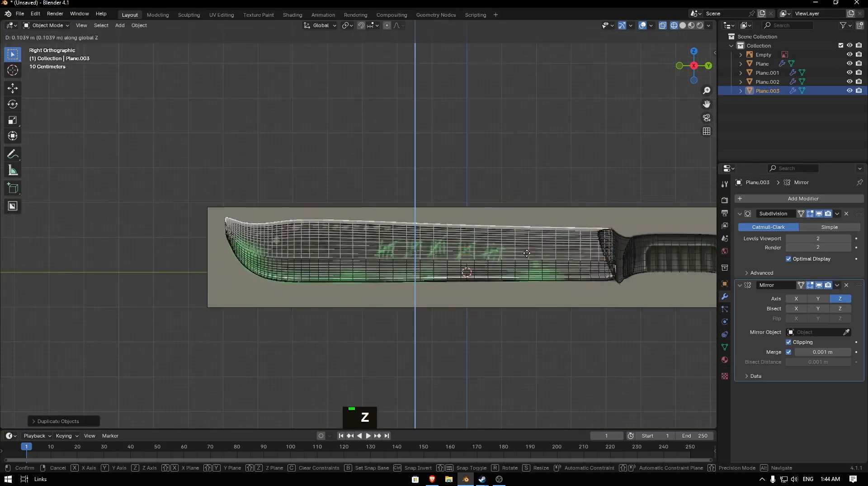
left_click(525, 139)
- Rename the duplicated blade as "copy blade" and hide it
key("F2")
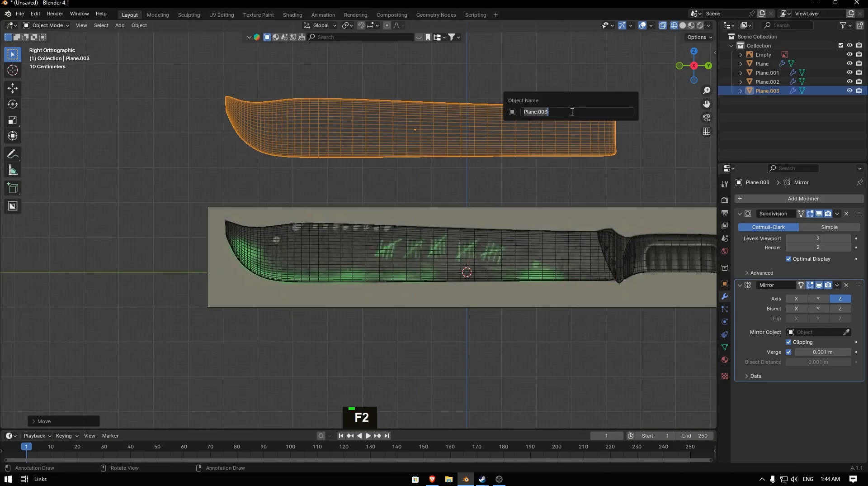
type("copy blade")
key("Return")
key("Return")
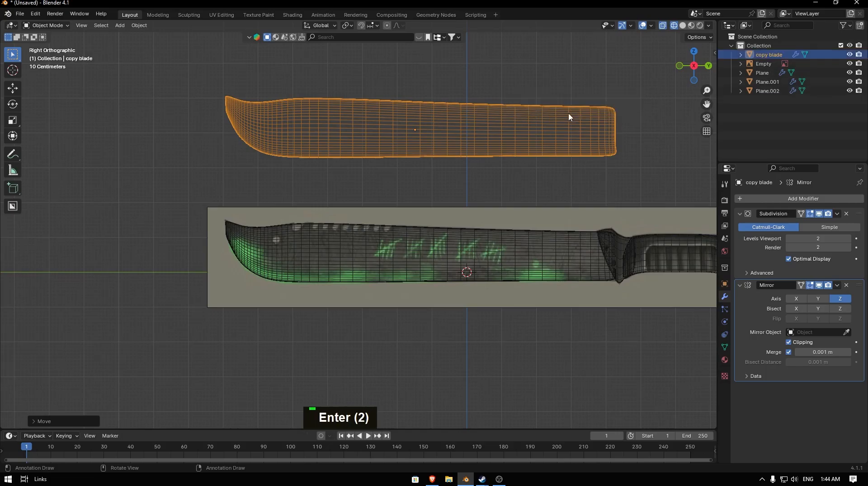
key("h")
- Rename the original blade object as "Blade"
left_click(500, 245)
key("F2")
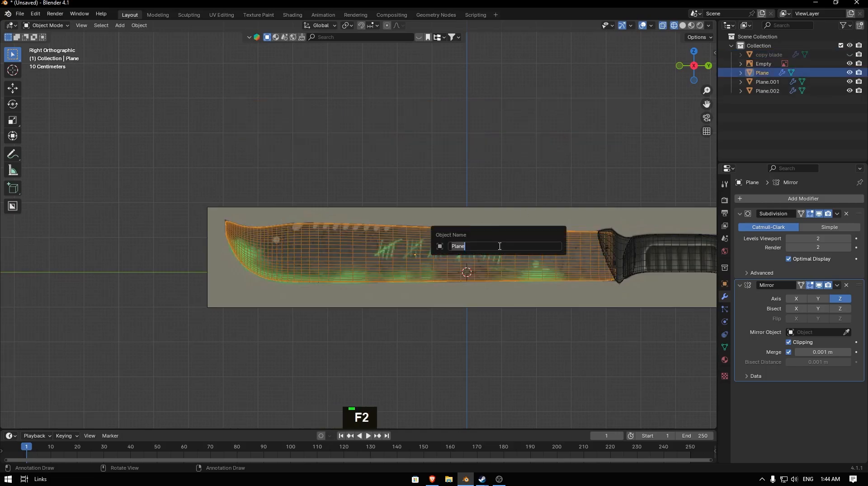
type("Blade")
key("Return")
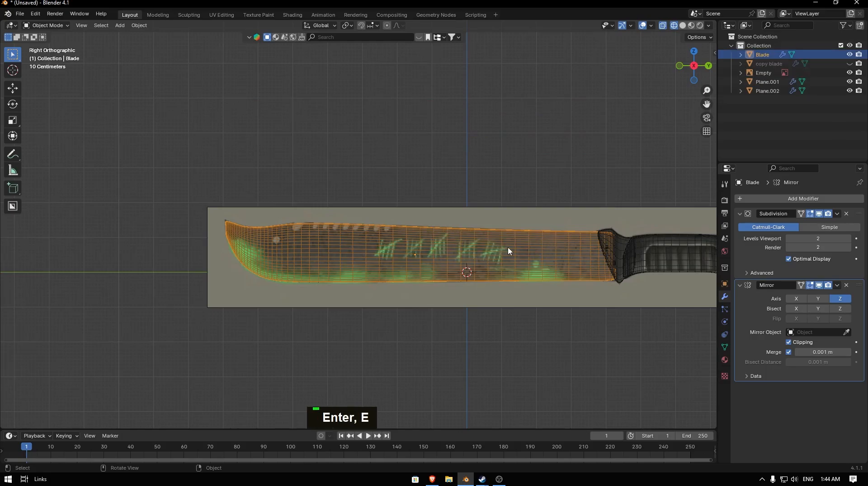
left_click(530, 247)
left_click(512, 251)
- Apply the blade's Mirror modifier first and its Subdivision modifier second
key("ctrl")
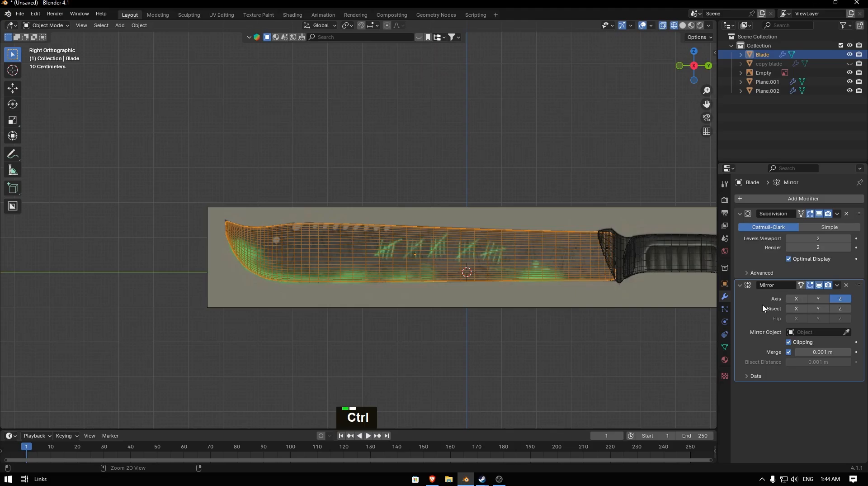
key("ctrl+a")
key("ctrl")
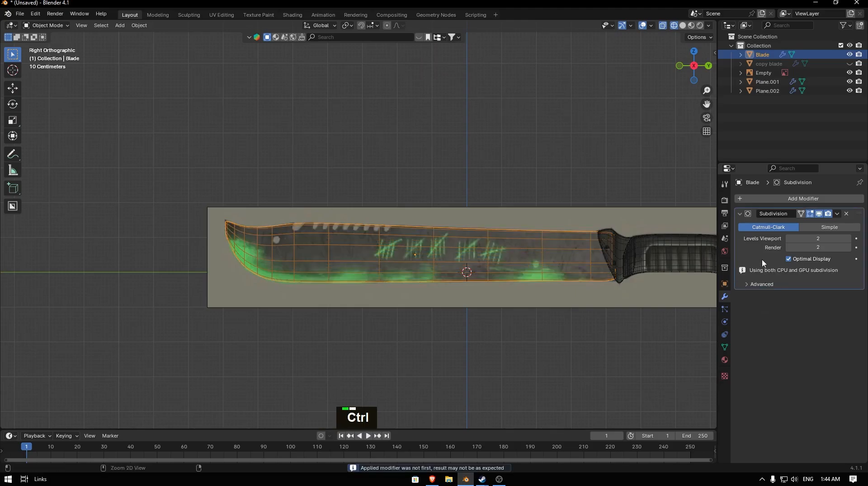
key("z")
mouse_move(506, 238)
middle_mouse_down()
mouse_move(609, 262)
mouse_move(668, 252)
middle_mouse_up()
key("ctrl+a")
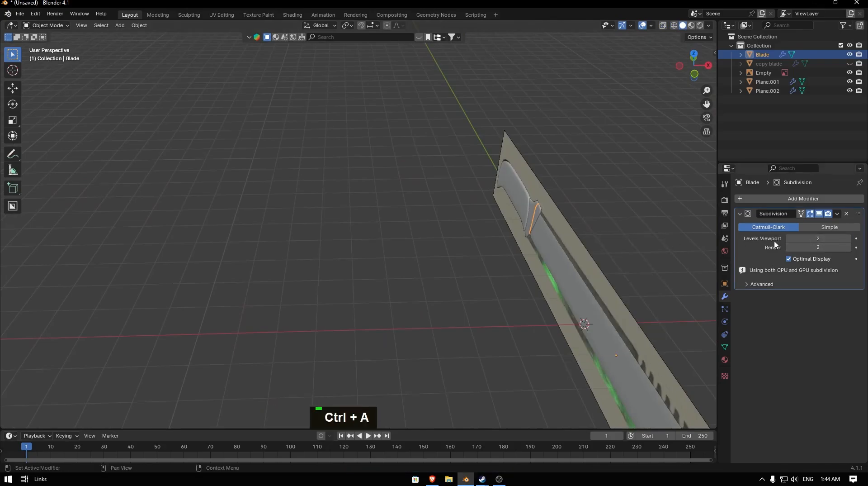
key("ctrl+a")
middle_click_drag(753, 255, 578, 202)
left_click(584, 223)
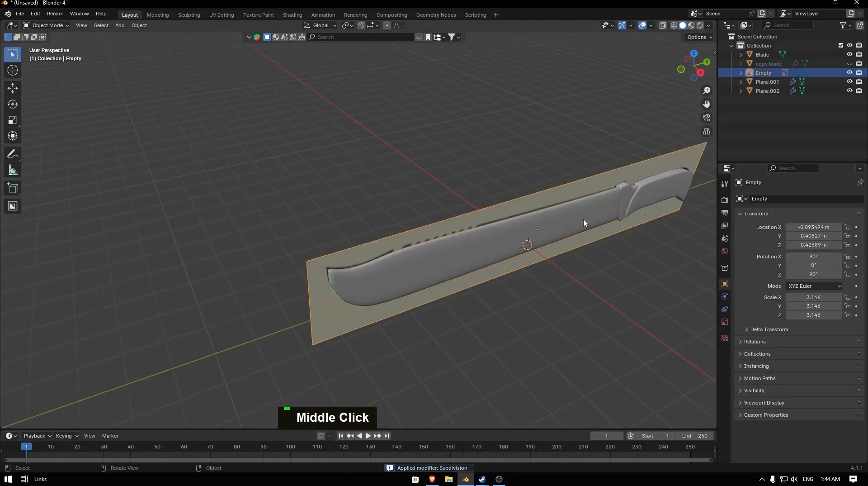
key("g")
key("ctrl+z")
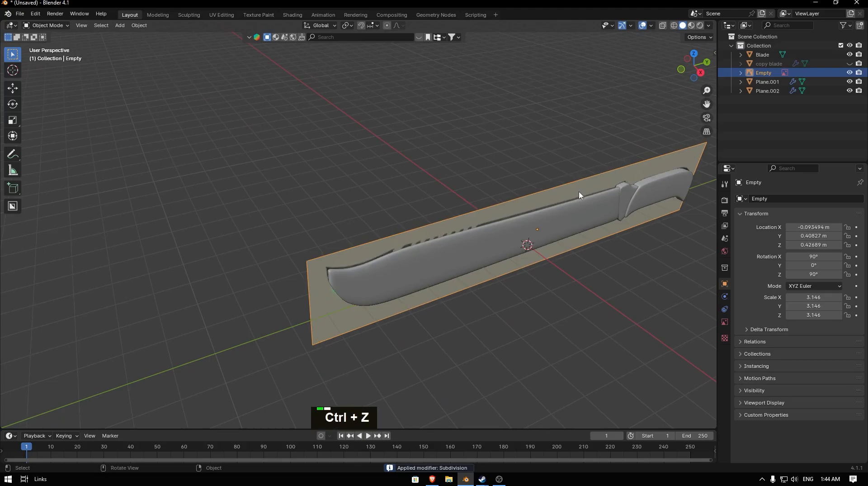
- Display the blade in wireframe from the right side and enter Edit Mode on it with face selection
key("grave")
scroll(471, 248, "up", 4)
key("Tab")
key("z")
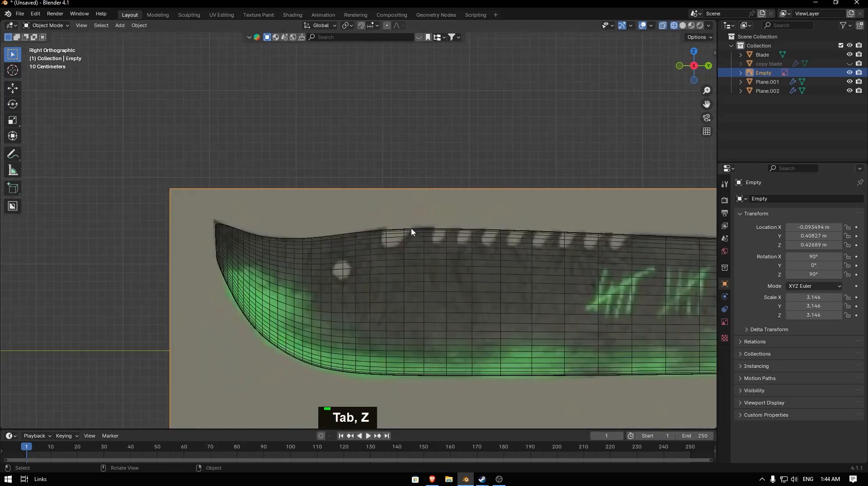
left_click(384, 232)
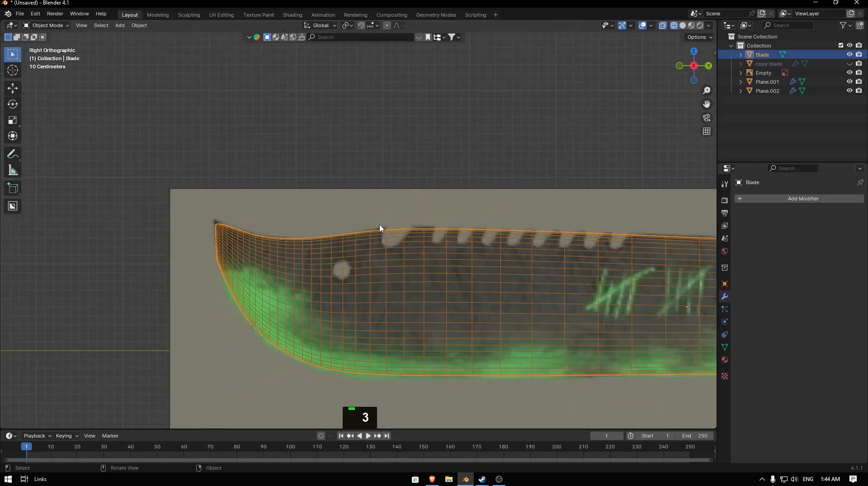
double_click(390, 252)
key("Tab")
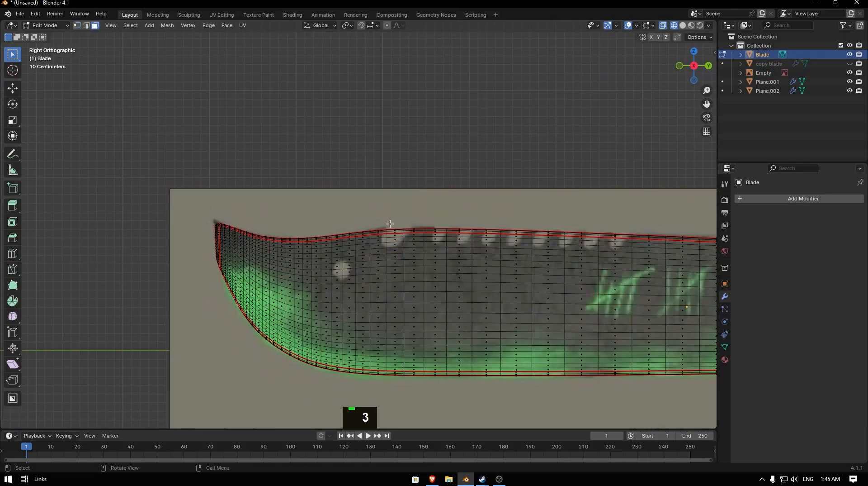
- Select five blocks of faces along the blade's spine around the reference serrations and delete these faces to open notches
scroll(390, 223, "up", 2)
left_click_drag(386, 222, 416, 259, "shift")
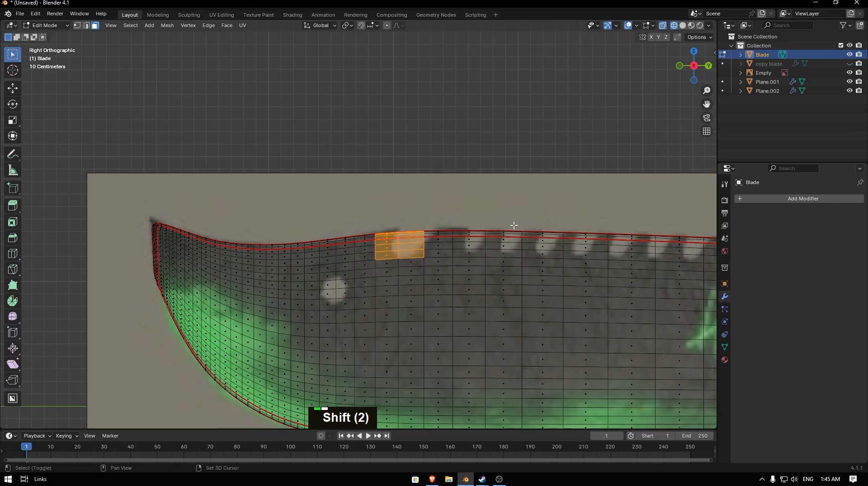
left_click_drag(499, 223, 518, 257, "shift")
key("shift")
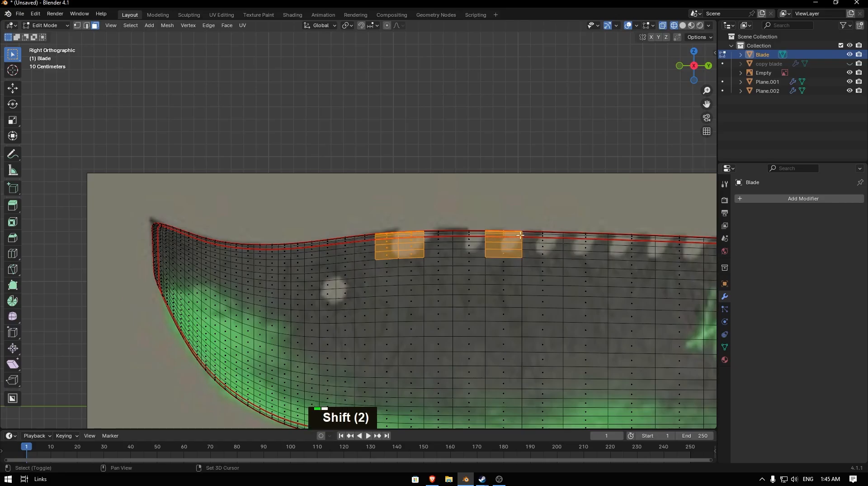
left_click_drag(577, 233, 590, 259, "shift")
left_click_drag(706, 104, 558, 76, "shift")
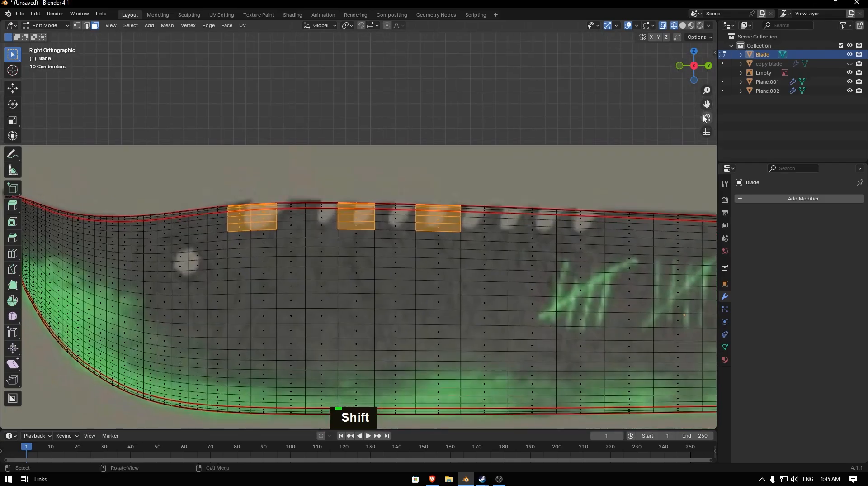
left_click_drag(520, 200, 546, 233, "shift")
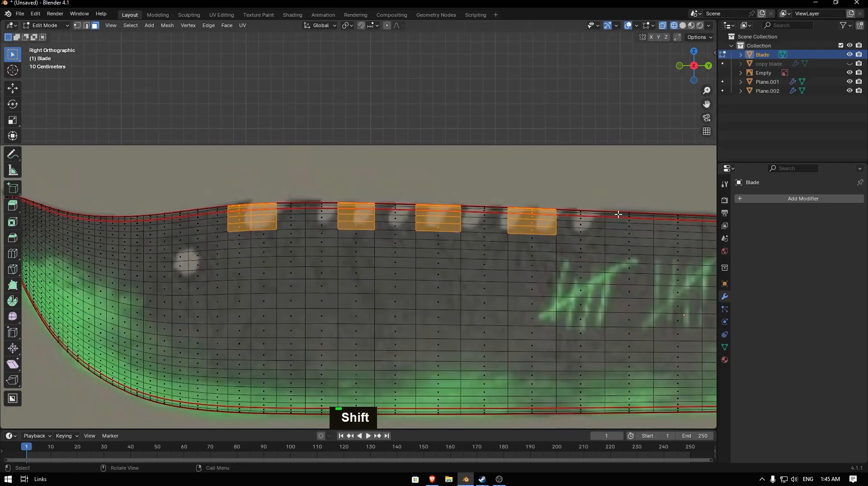
left_click_drag(615, 209, 640, 241, "shift")
left_click_drag(707, 103, 574, 106, "shift")
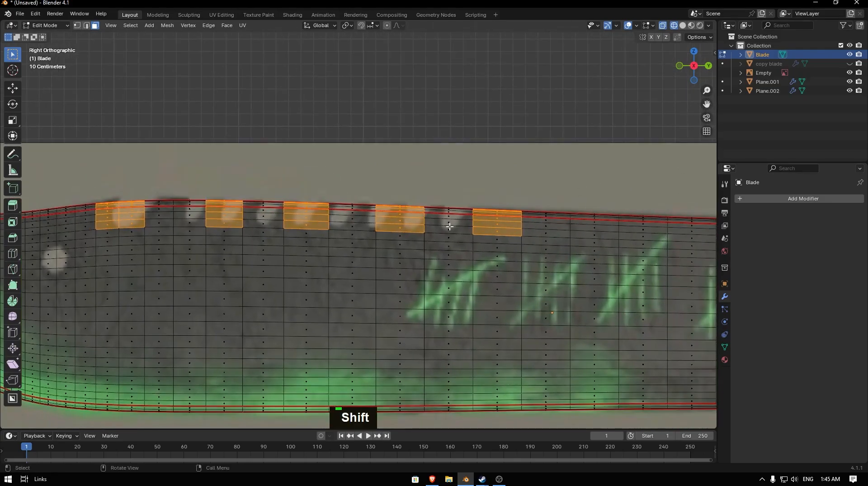
key("Delete")
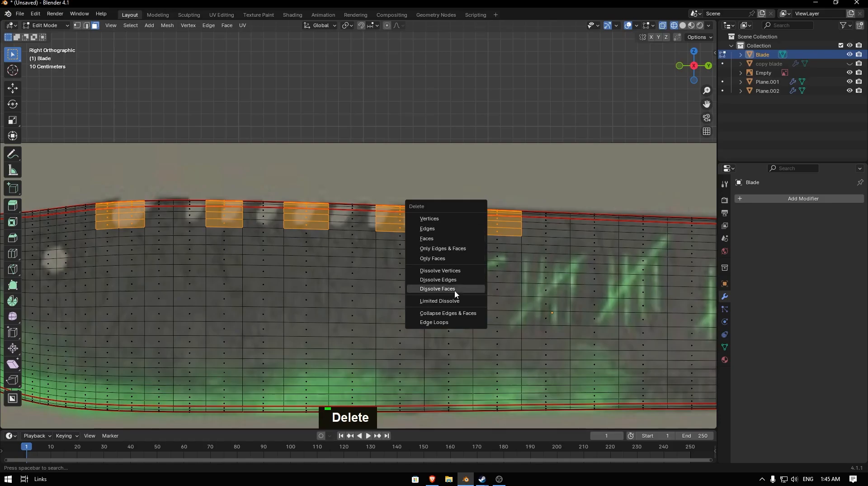
left_click(448, 239)
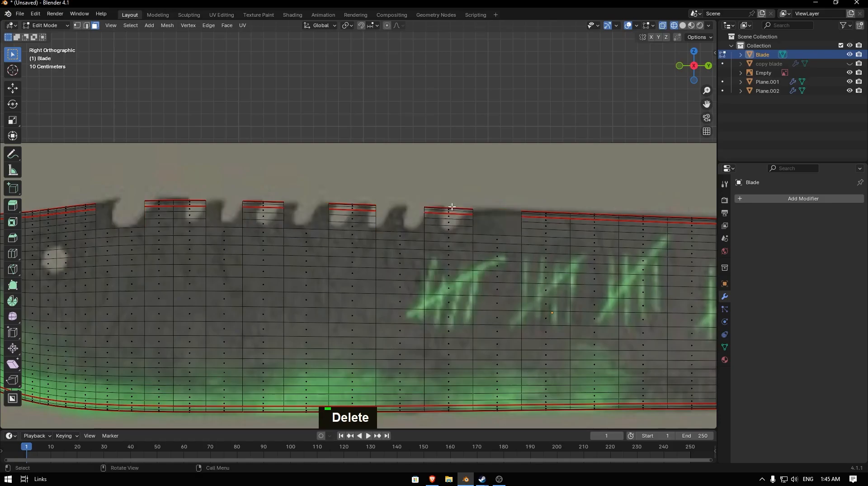
- Delete the uppermost faces, including the creased rows, from the four tooth blocks left between the spine notches
key("grave")
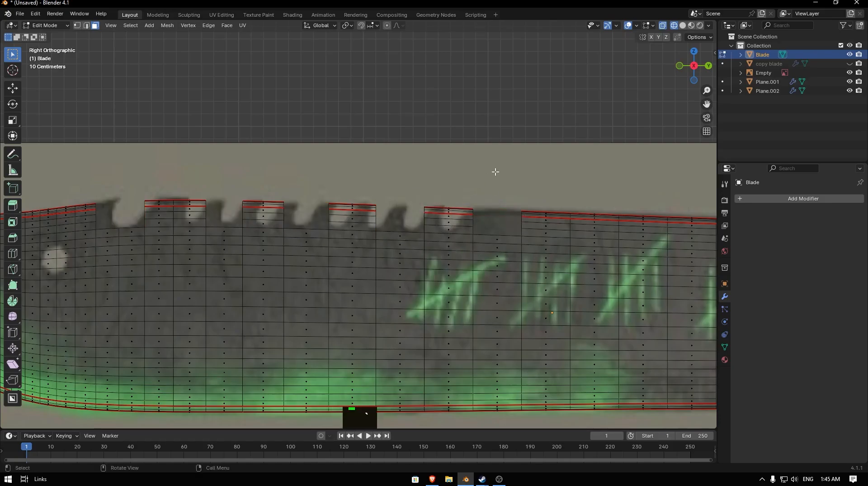
left_click_drag(495, 172, 130, 213)
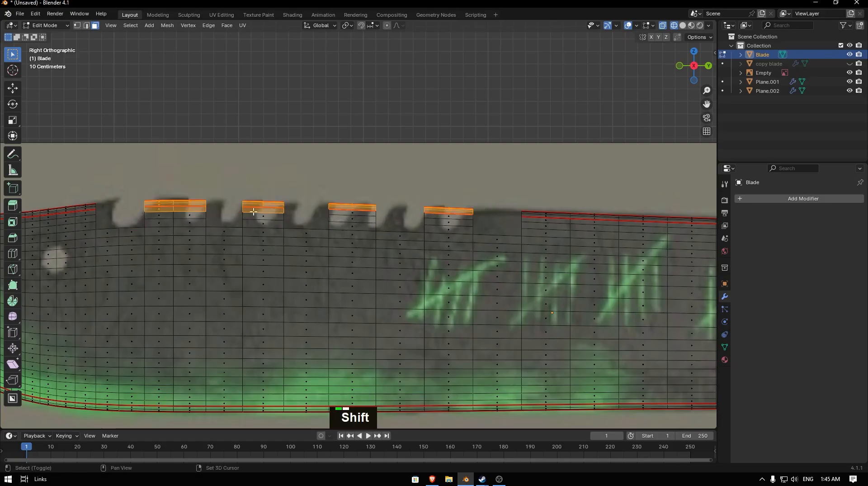
left_click(352, 213, "shift")
left_click_drag(494, 193, 426, 216, "shift")
key("Delete")
left_click(459, 211)
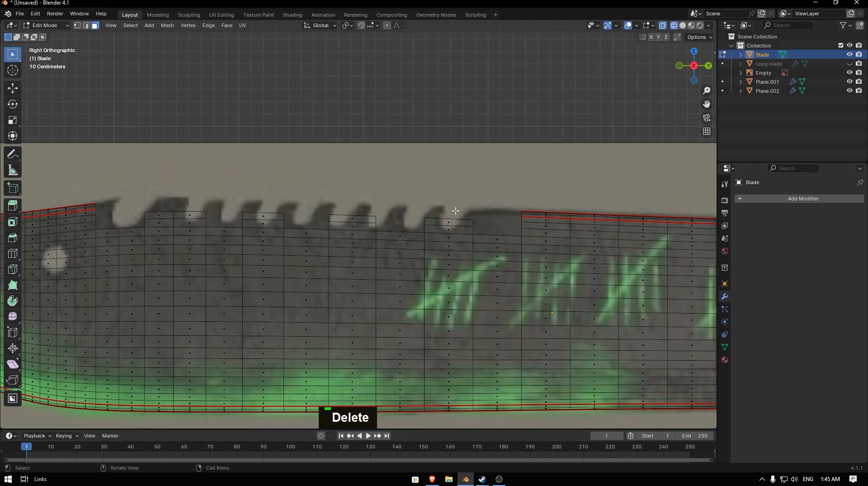
left_click_drag(486, 188, 339, 225)
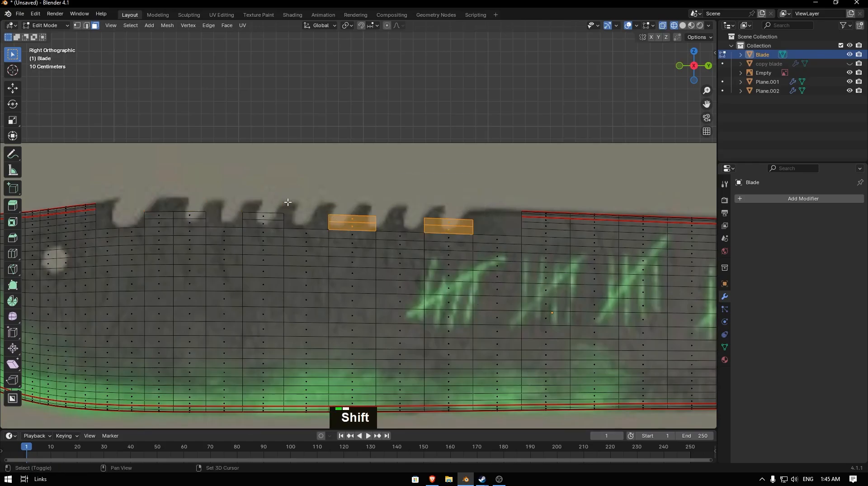
left_click(253, 221, "shift")
left_click_drag(216, 201, 146, 227, "shift")
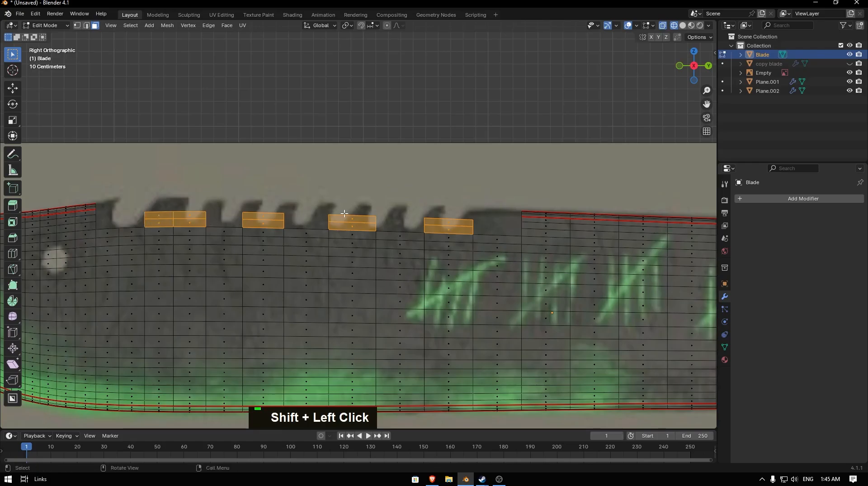
key("ctrl+z")
key("ctrl+z")
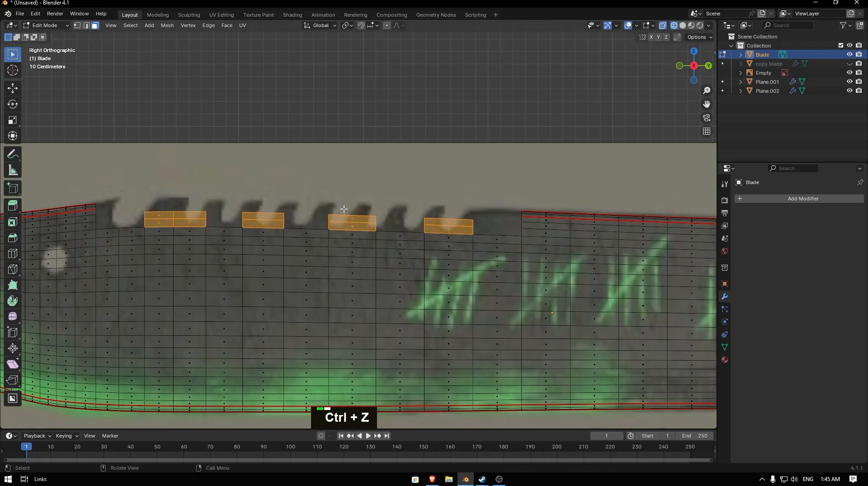
key("e")
key("ctrl+z")
key("g")
key("y")
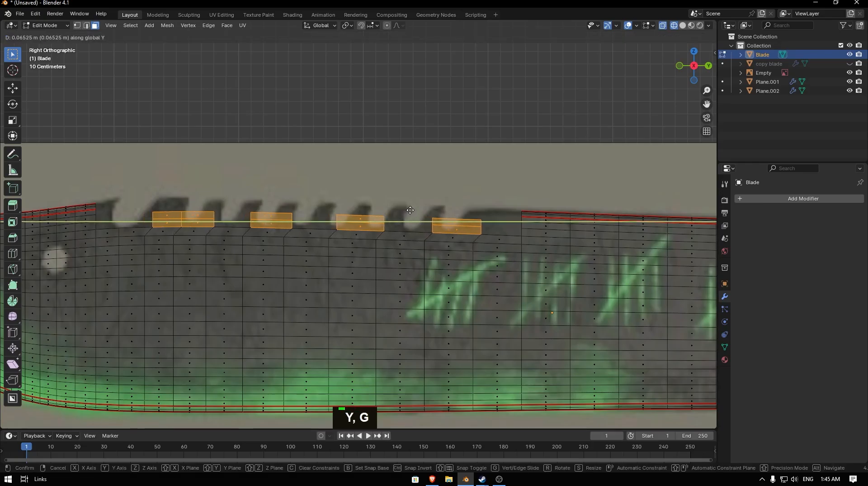
key("ctrl+z")
key("ctrl+z")
- Select the uppermost face row of all four teeth and shift it slightly along the positive Y axis to slant them
left_click(340, 218, "shift")
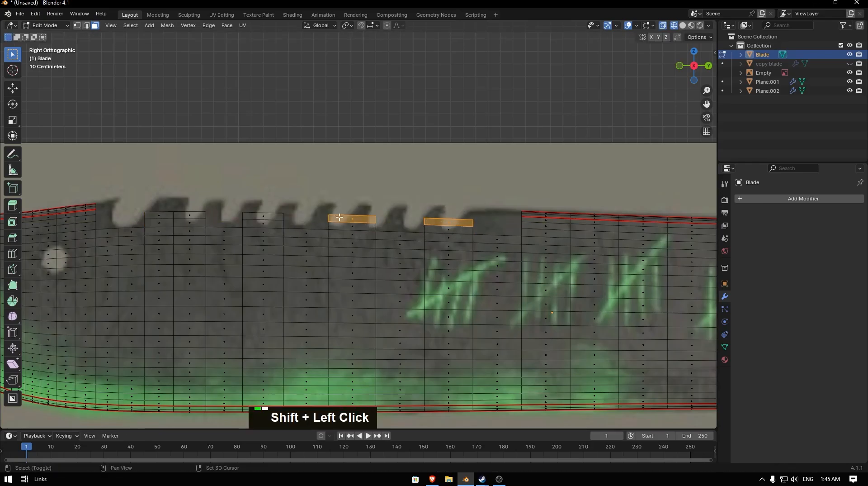
left_click(263, 216, "shift")
left_click(163, 215, "shift")
left_click(193, 217, "shift")
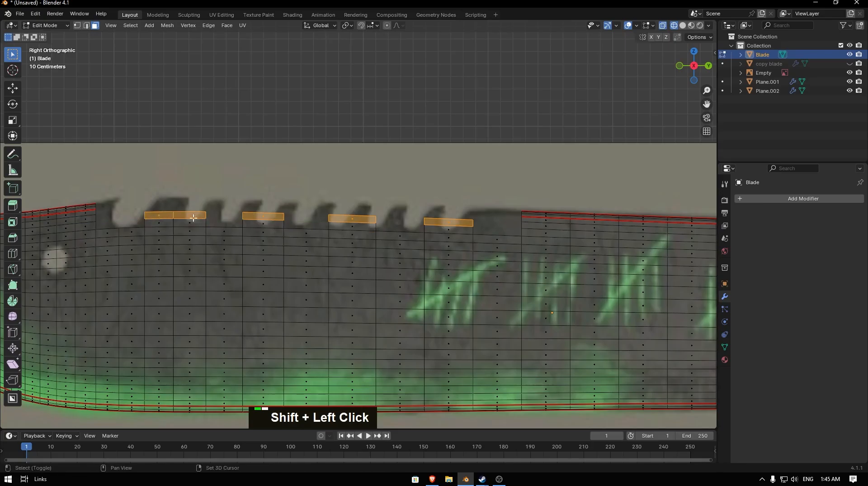
key("g")
key("y")
left_click(328, 205)
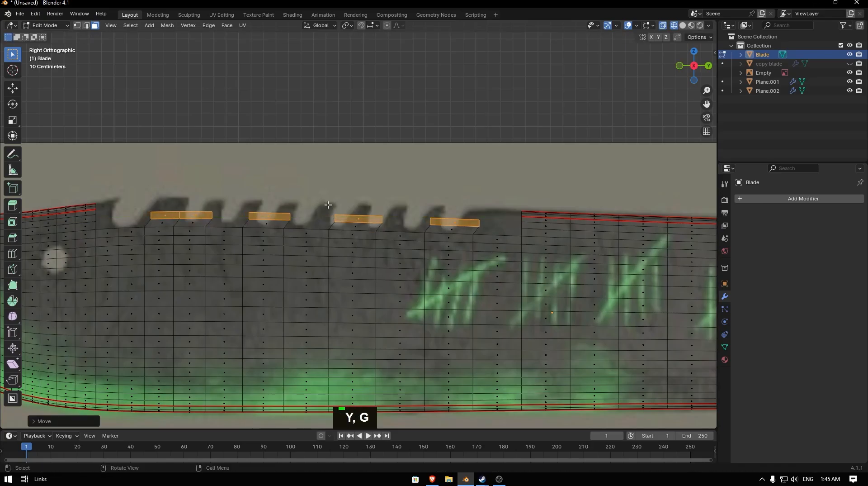
key("e")
key("z")
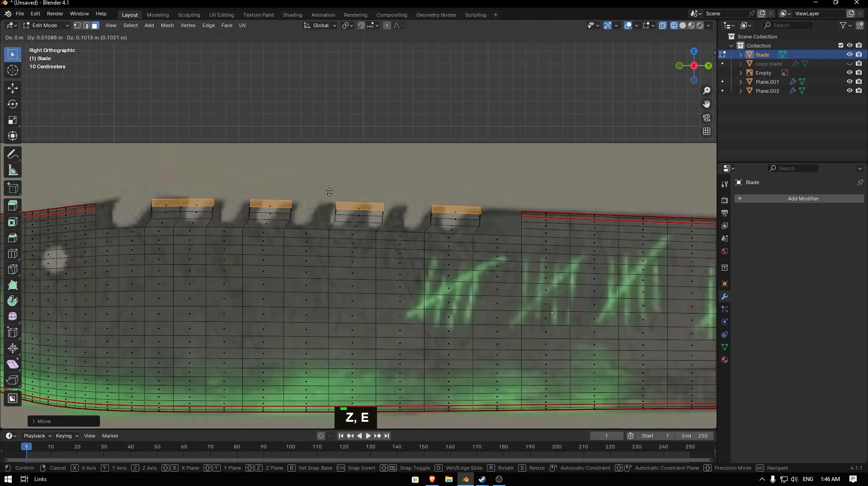
key("z")
right_click(330, 193)
key("ctrl+z")
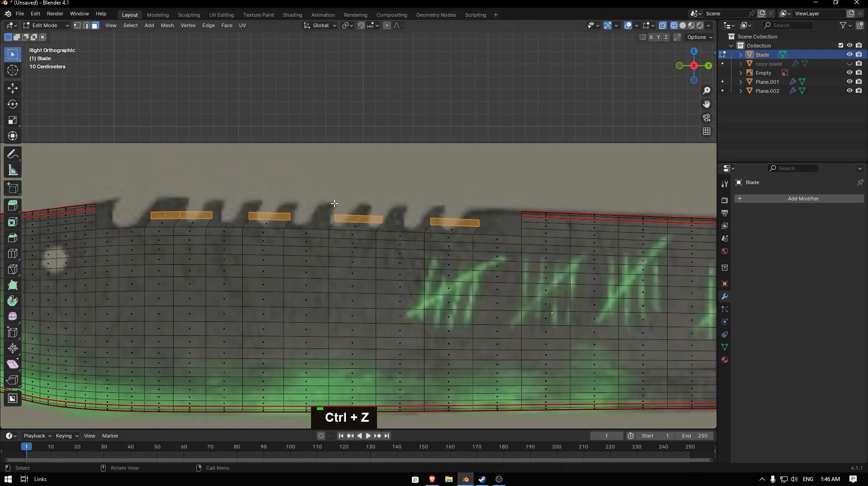
- Select the upper-edge vertices of the four teeth and shift them about 0.05 m along the Y axis
key("1")
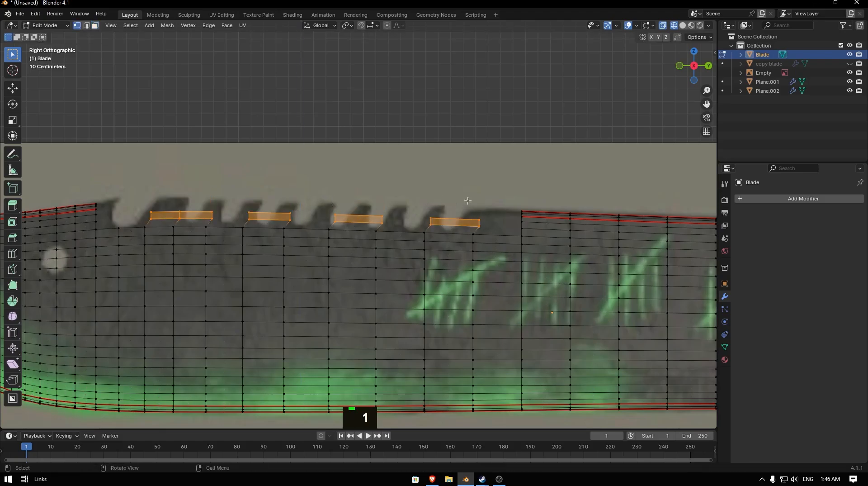
left_click_drag(377, 201, 215, 216, "shift")
left_click_drag(230, 195, 191, 210, "shift")
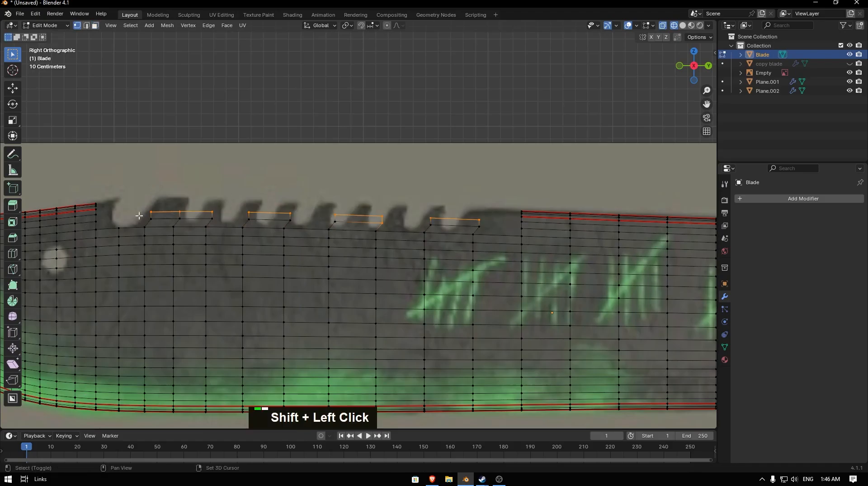
key("g")
key("y")
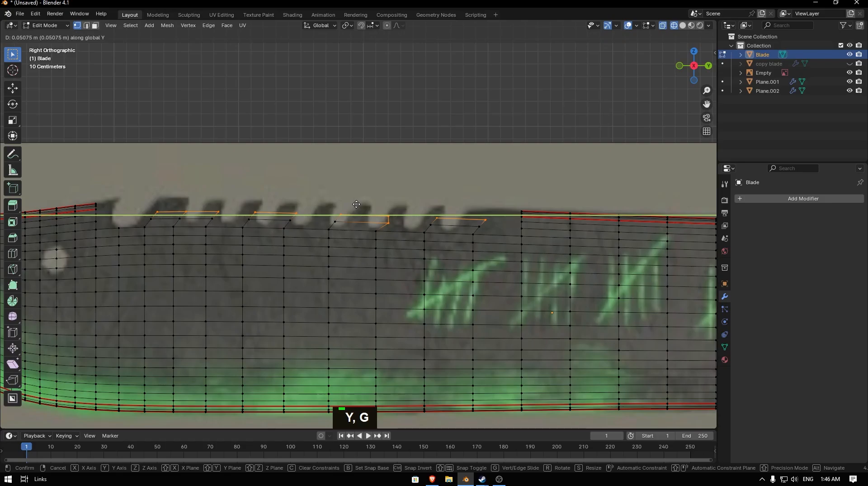
left_click(357, 204)
key("e")
key("z")
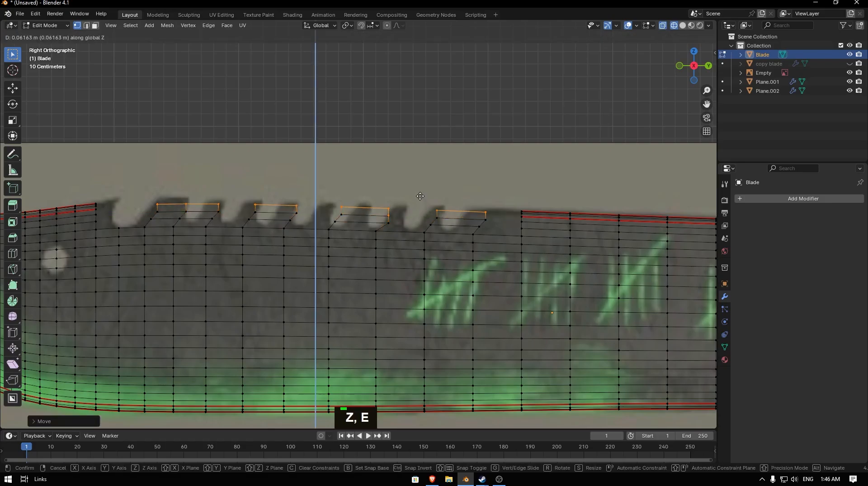
left_click(420, 195)
key("g")
key("y")
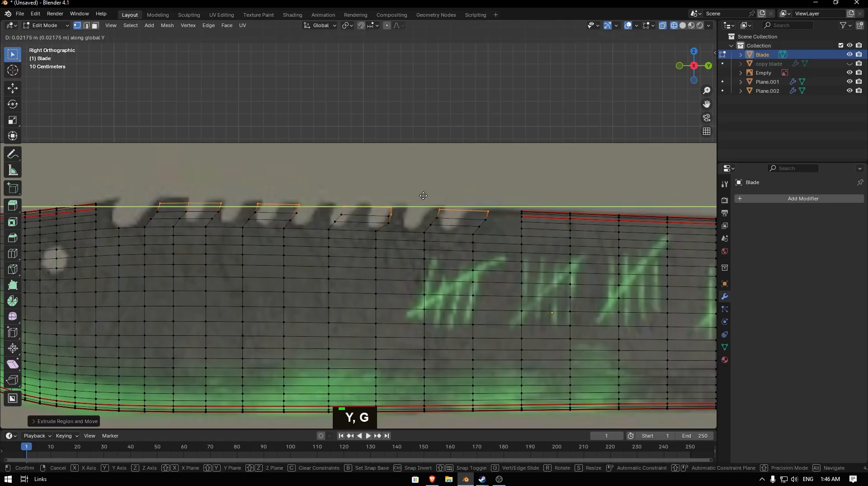
right_click(426, 195)
key("ctrl+z")
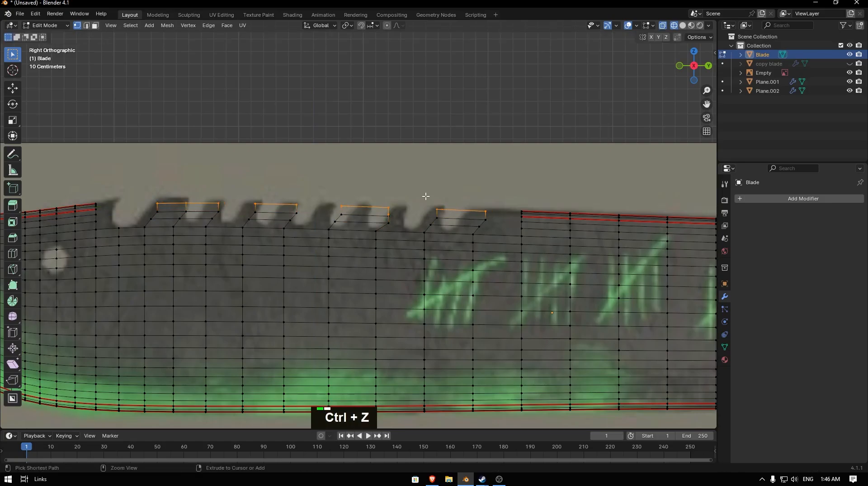
key("ctrl+z")
- Extrude the upper edges of the four teeth along Z to the reference spine height and shift them along positive Y
left_click(400, 224, "ctrl")
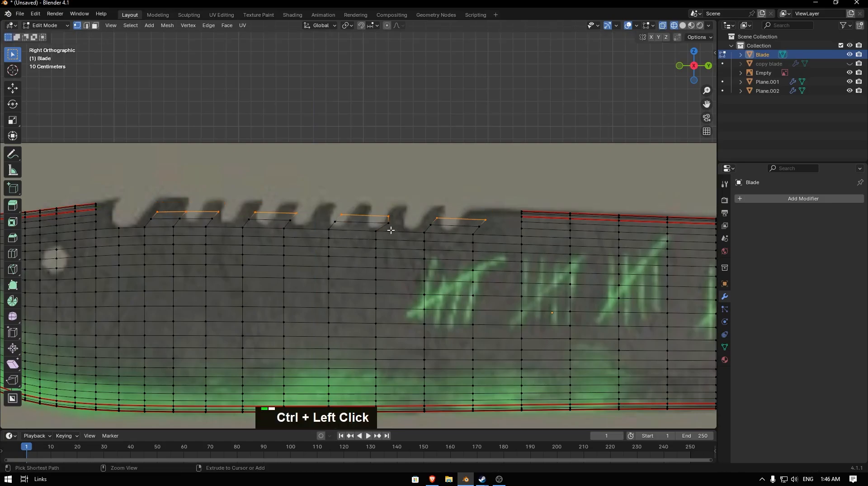
middle_click_drag(401, 224, 321, 215)
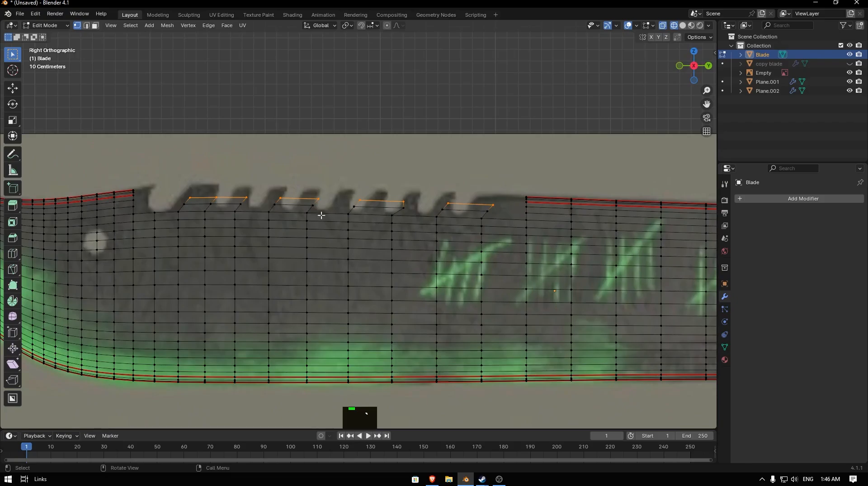
key("e")
key("z")
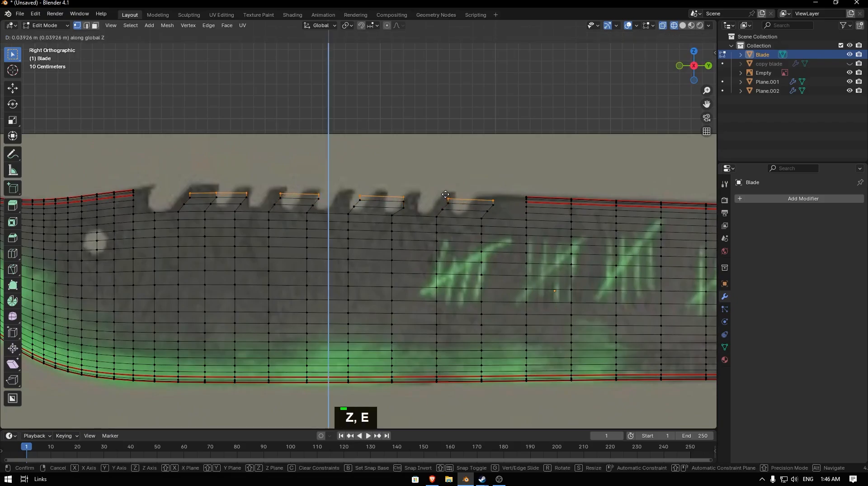
left_click(446, 190)
key("g")
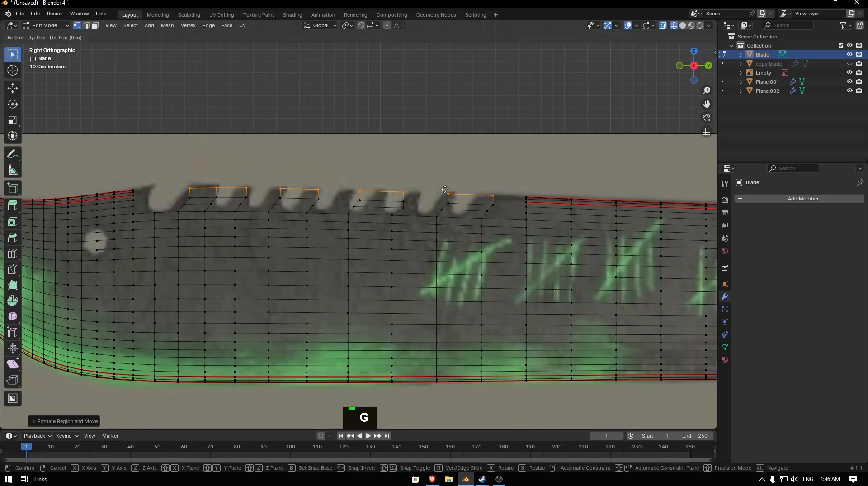
key("y")
left_click(455, 191)
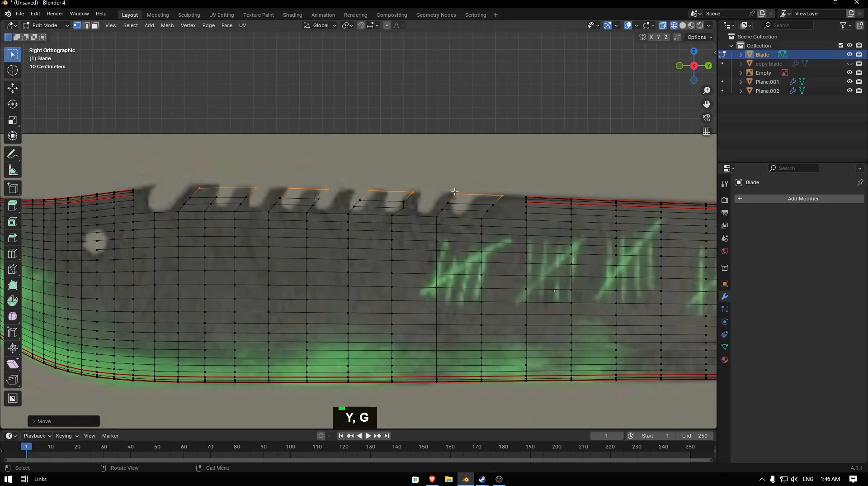
- Move the misaligned vertex on the third tooth's slanted side back about 0.027 m along the Y axis
left_click(411, 208)
key("g")
key("y")
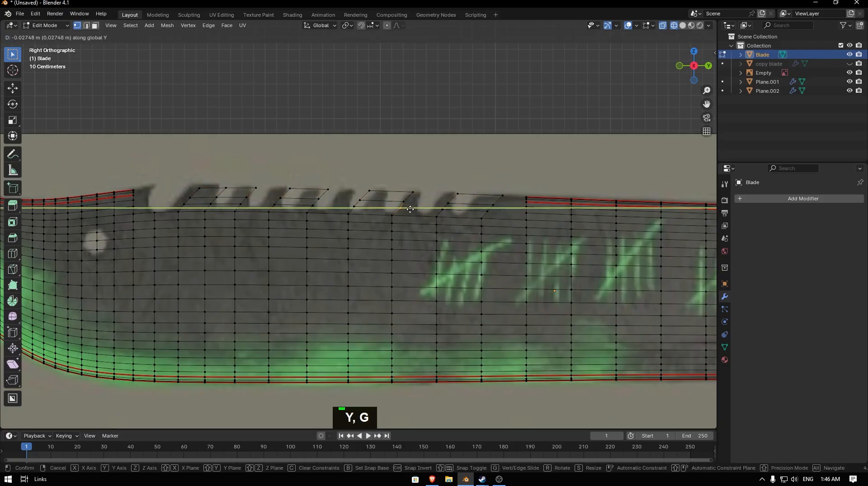
left_click(409, 209)
- Display the blade in solid shading and connect the opposite floor vertices of the last notch, beside the long uncut spine, with an edge
key("z")
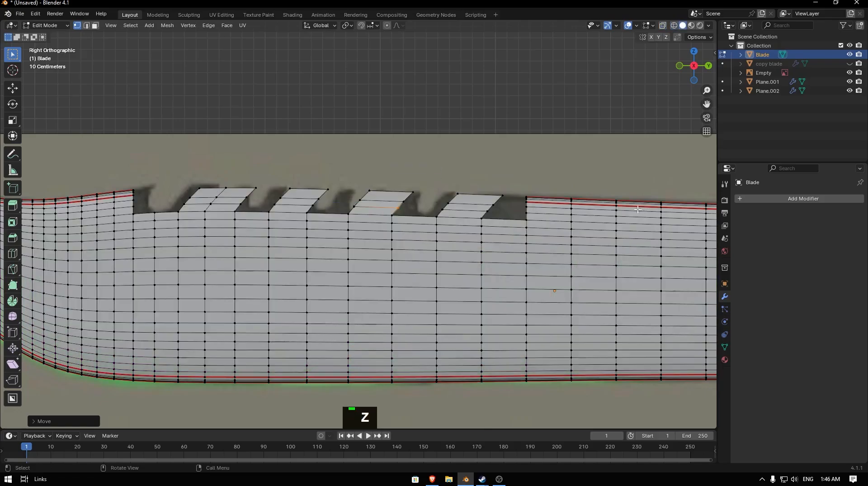
key("Tab")
mouse_move(362, 217)
middle_mouse_down()
mouse_move(434, 240)
mouse_move(437, 174)
mouse_move(375, 143)
mouse_move(354, 161)
mouse_move(345, 147)
middle_mouse_up()
scroll(438, 174, "up", 2)
scroll(436, 173, "up", 3)
key("Tab")
key("1")
left_click(345, 147, "shift")
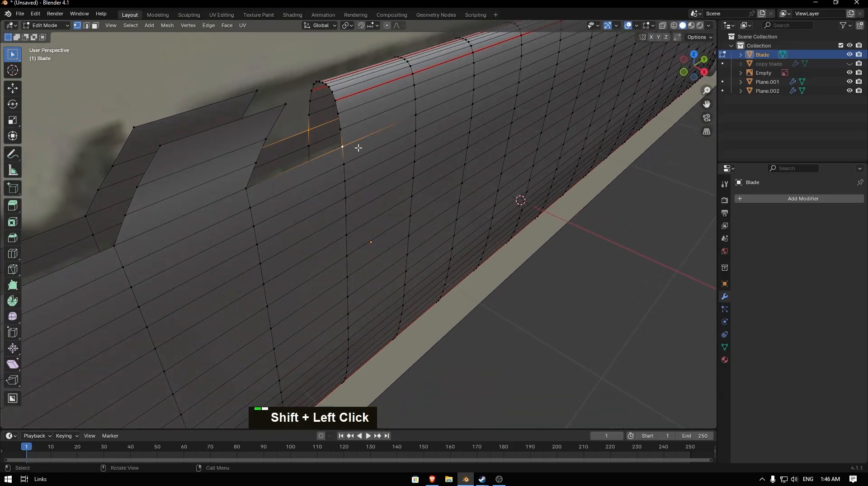
key("f")
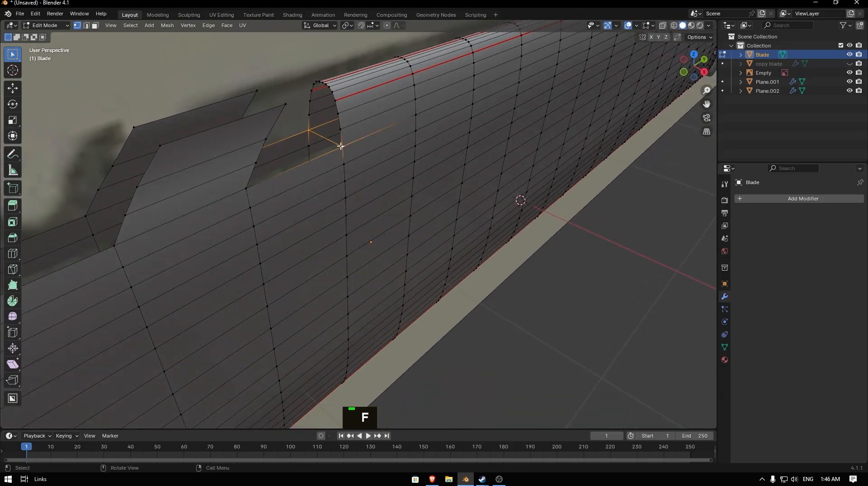
- Connect the two blade sides at the last notch's other end and fill the notch floor with a face
left_click(309, 115)
middle_click_drag(299, 140, 203, 127)
left_click(202, 143, "shift")
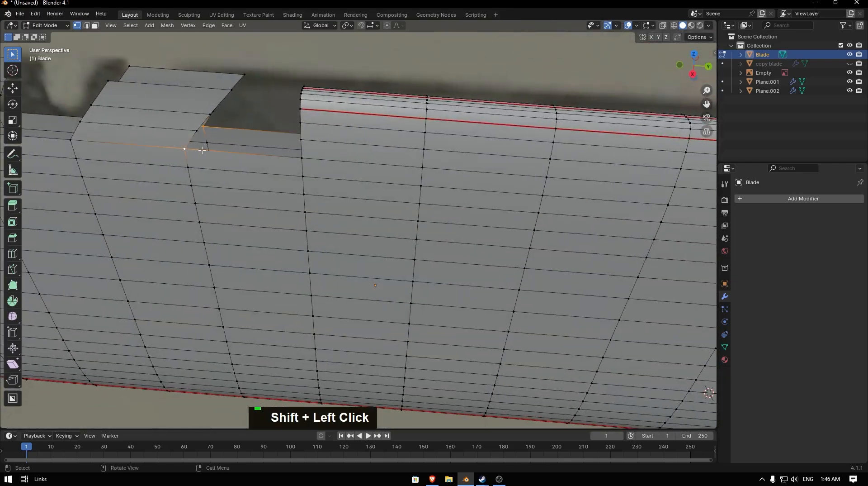
key("f")
key("2")
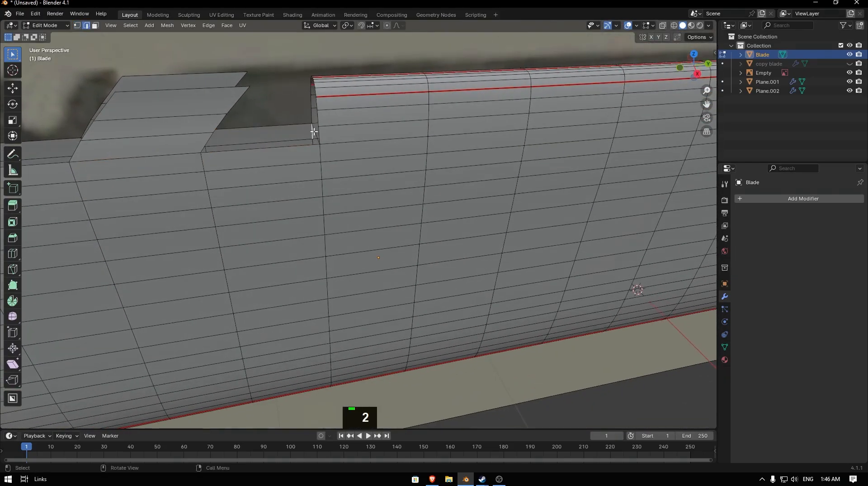
middle_click_drag(263, 133, 202, 124)
left_click(237, 131, "shift")
key("f")
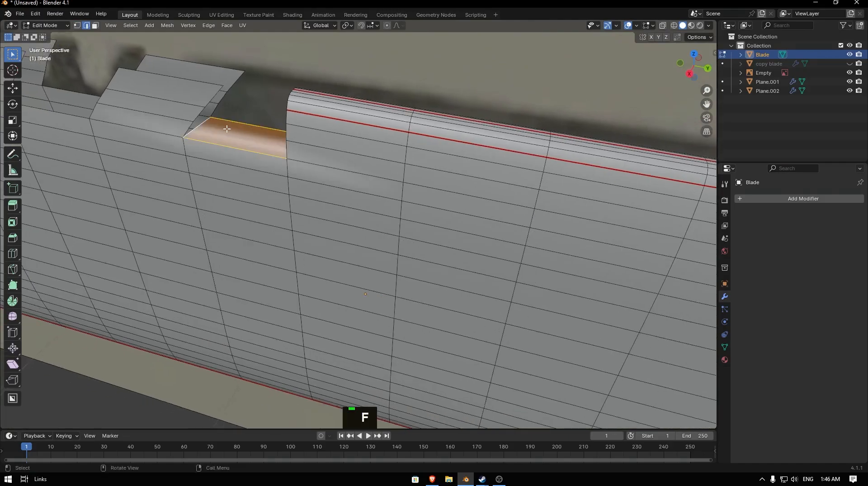
- Fill faces between the two blade sides up the flank and across the crest of the tooth beside the last notch
left_click(201, 125)
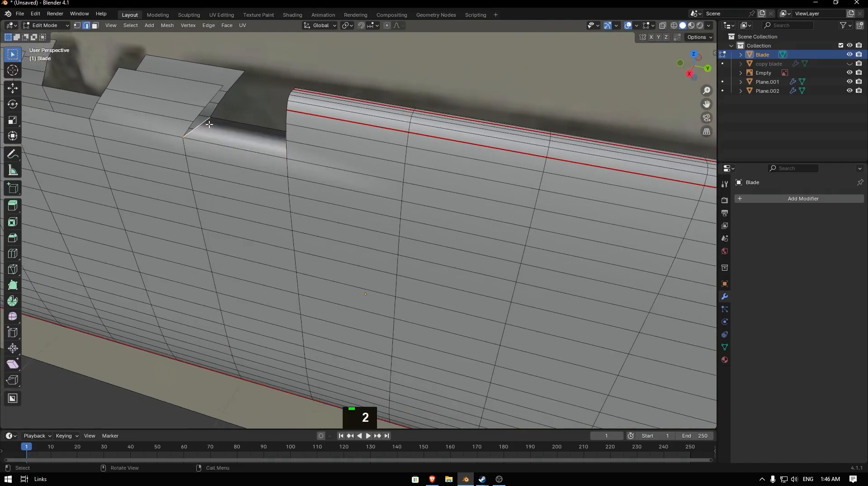
key("f")
key("f")
key("f")
key("f")
key("f")
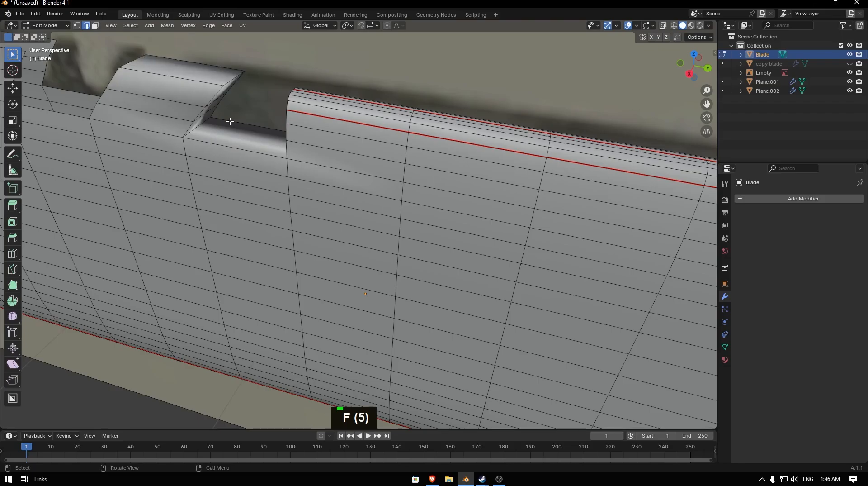
- Continue filling faces between the two blade sides along the remaining teeth and notch floors toward the first notch
mouse_move(708, 103)
left_mouse_down()
mouse_move(679, 111)
mouse_move(709, 103)
left_mouse_up()
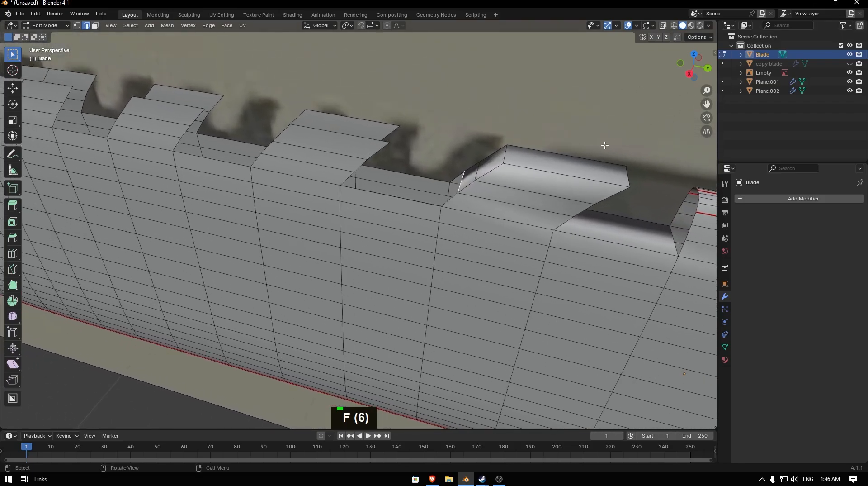
key("f")
key("f")
key("f")
key("f")
key("f")
key("f")
key("f")
key("f")
key("f")
key("f")
key("f")
key("f")
key("f")
key("f")
key("f")
key("f")
key("f")
key("f")
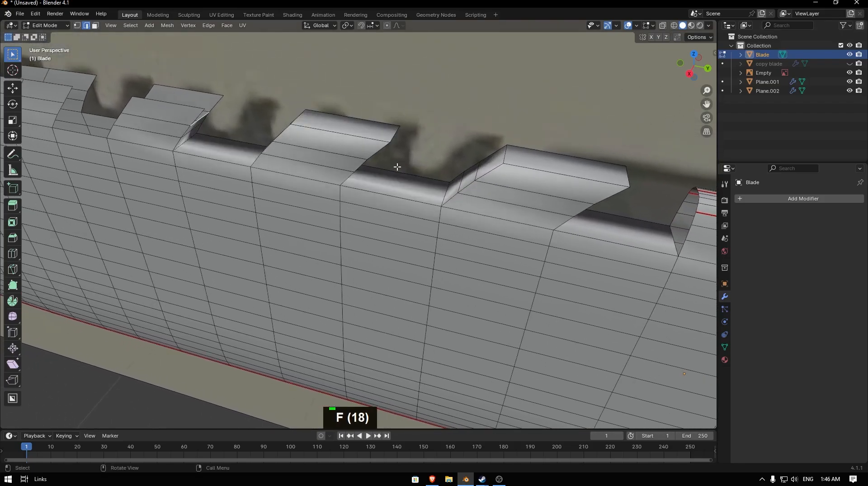
key("f")
key("f")
key("f")
key("f")
key("f")
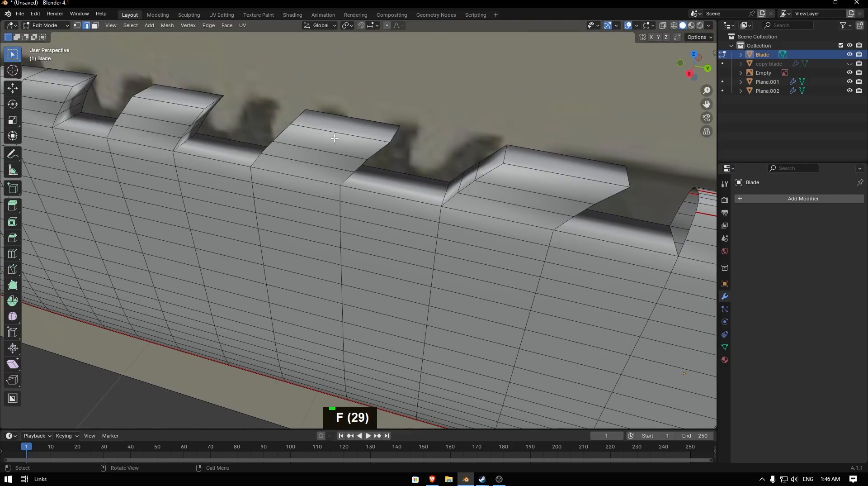
- Fill faces between the two blade sides along the first notch's floor and up its end wall on the tip side
middle_click_drag(204, 120, 229, 119)
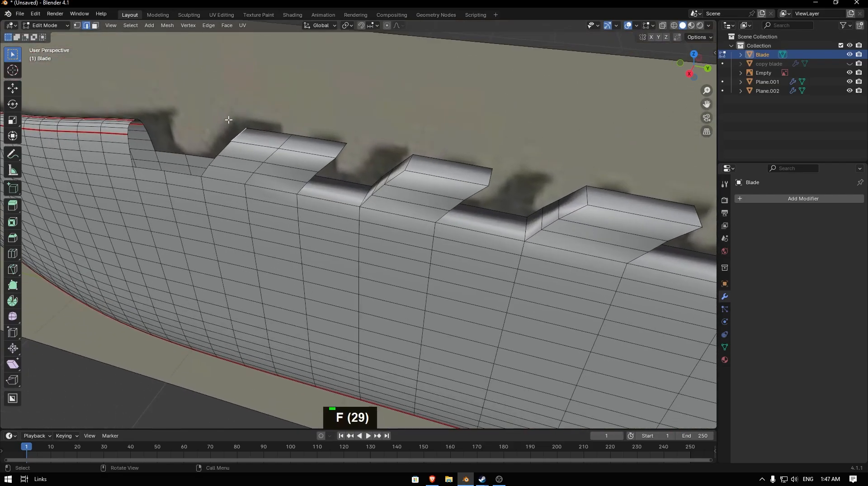
key("f")
key("f")
key("f")
key("f")
key("f")
key("f")
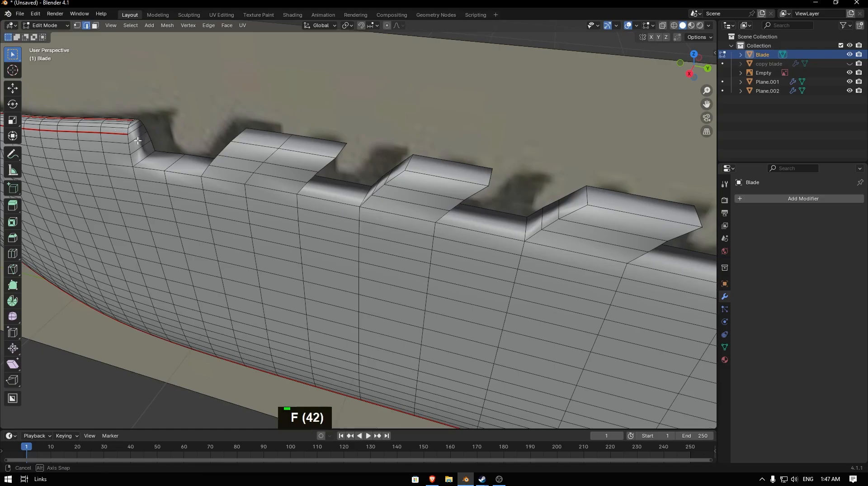
- Connect the opposite vertices low on the last notch's end wall, beside the long uncut spine, with an edge
middle_click_drag(367, 90, 344, 136)
left_click_drag(708, 105, 72, 109)
scroll(453, 159, "up", 2)
middle_click_drag(434, 163, 453, 159)
key("1")
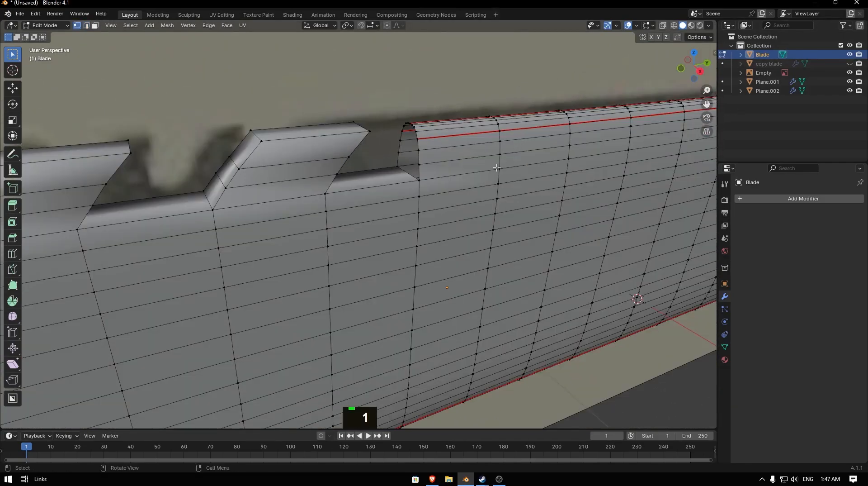
left_click(418, 165, "shift")
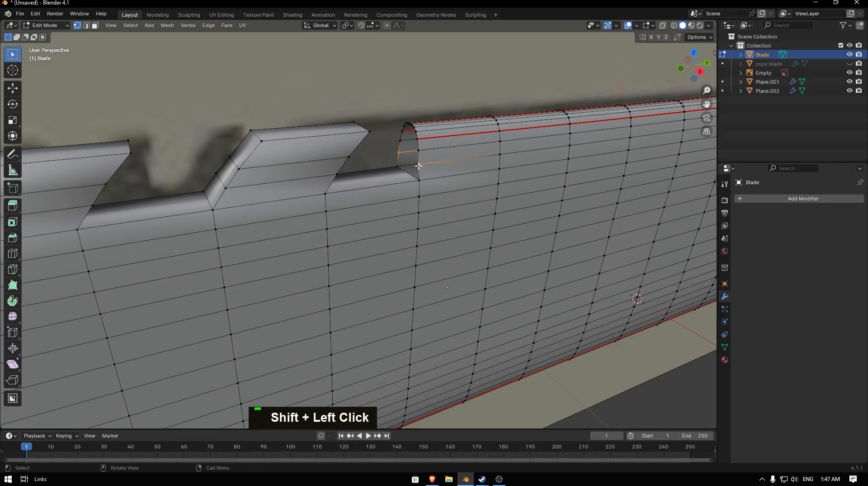
key("ctrl+z")
left_click(399, 166, "shift")
key("f")
- Fill faces between the two blade sides up the last notch's end wall to the top of the spine
key("2")
key("f")
left_click(406, 168, "shift")
key("2")
key("f")
key("f")
key("f")
key("f")
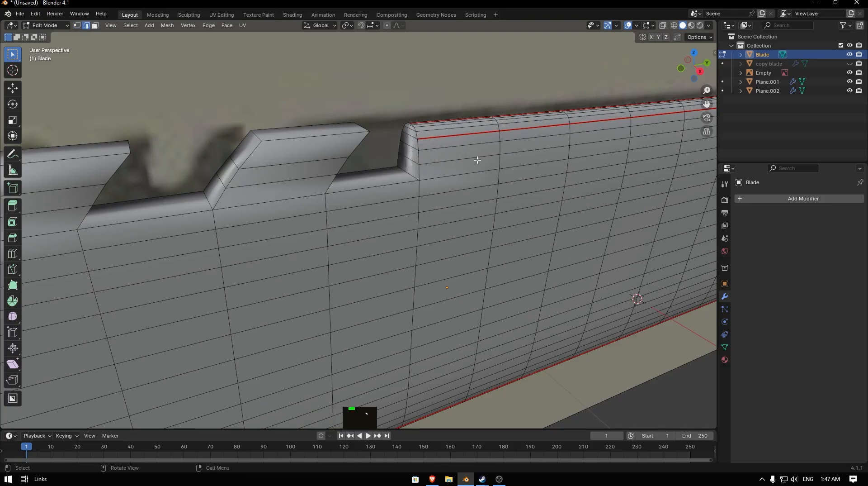
- Return to object mode and shade the blade smooth by angle
scroll(368, 159, "down", 3)
middle_click_drag(368, 158, 430, 190)
key("z")
key("Tab")
middle_click_drag(490, 180, 324, 174)
right_click(284, 180)
left_click(257, 190)
right_click(324, 174)
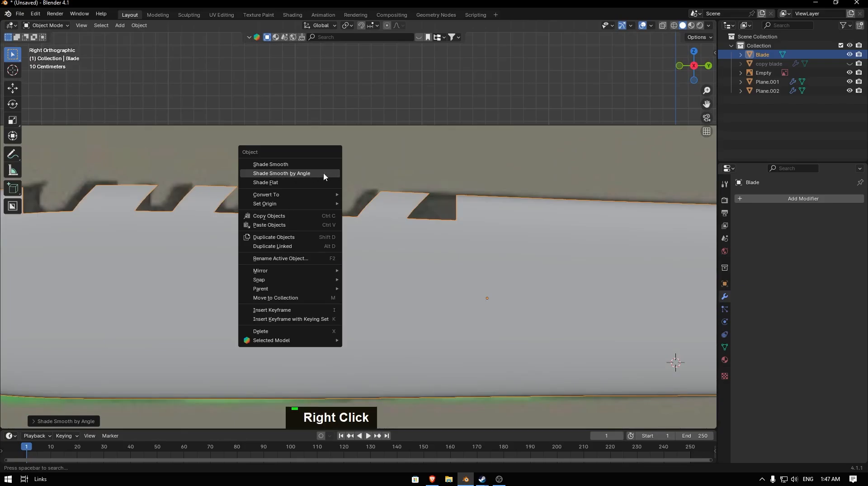
double_click(383, 204)
- Examine how the blade's stepped rear end meets the guard, also viewing the blade isolated from the side
middle_click_drag(382, 205, 707, 125)
scroll(709, 127, "down", 3)
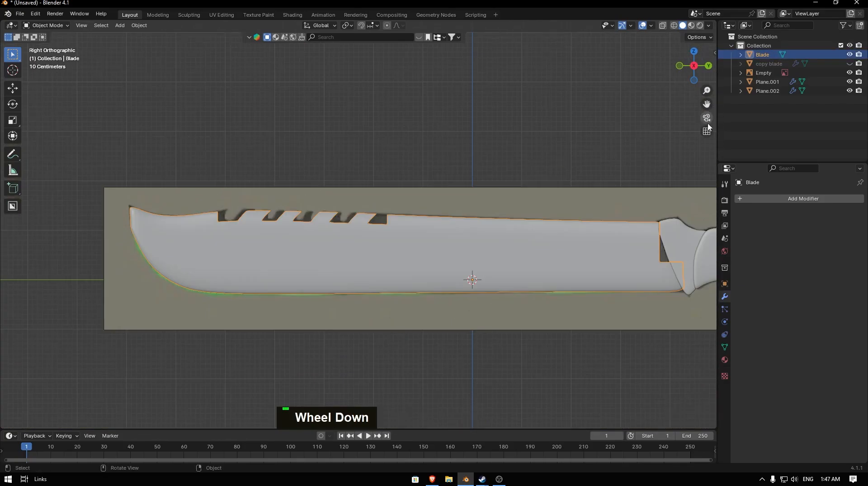
left_click_drag(707, 104, 509, 68)
scroll(498, 220, "up", 3)
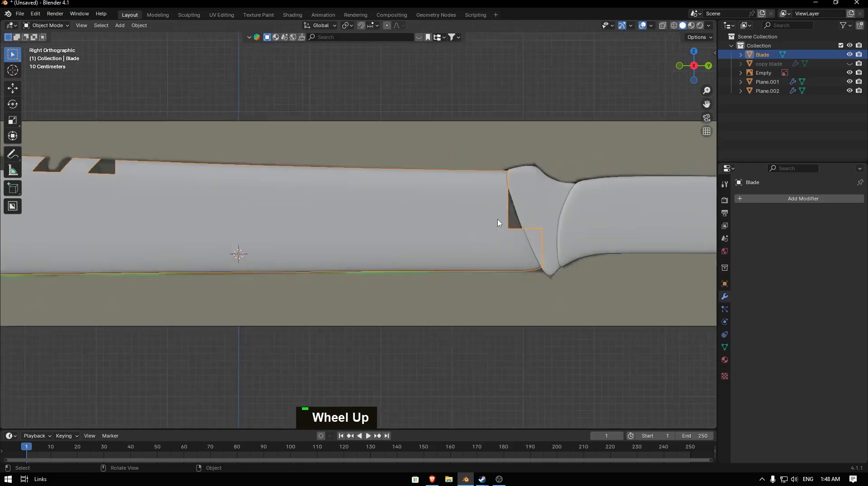
key("Tab")
key("Tab")
middle_click_drag(571, 219, 592, 211)
key("Tab")
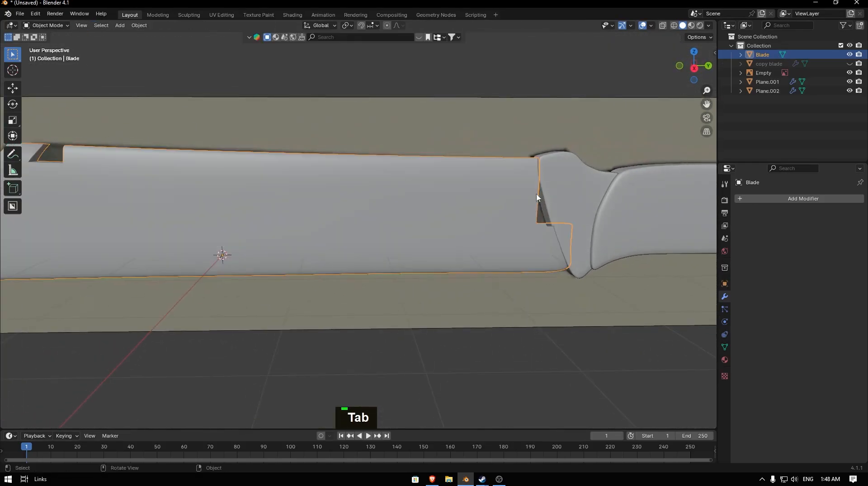
key("KP_Divide")
key("KP_3")
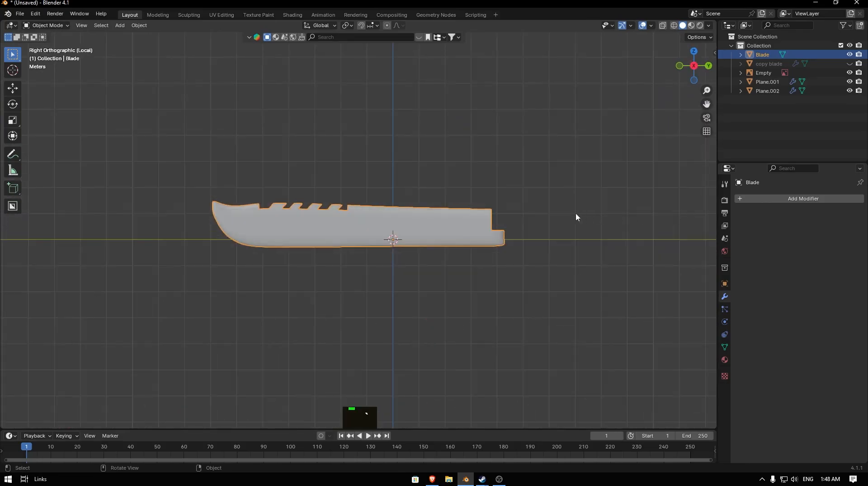
key("KP_Divide")
left_click(582, 213)
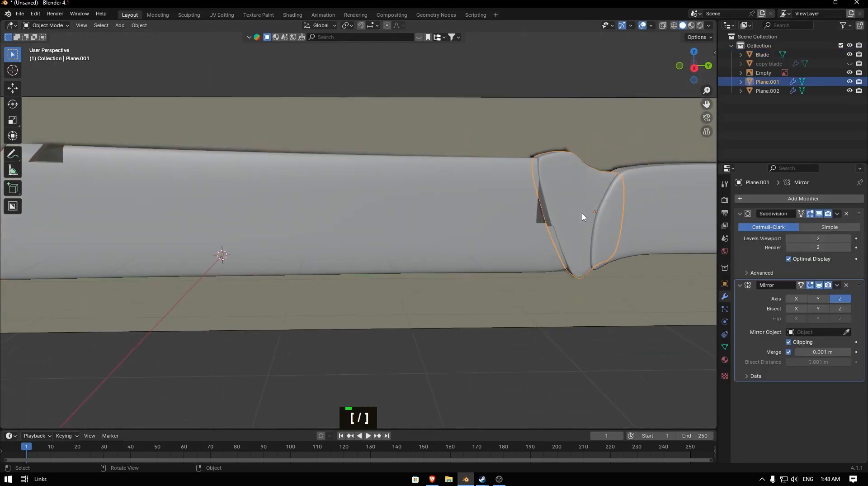
key("g")
key("y")
key("ctrl+z")
- Move the guard and handle together about 0.22 m along Y toward the blade, covering the gap at its stepped end
left_click(601, 206, "shift")
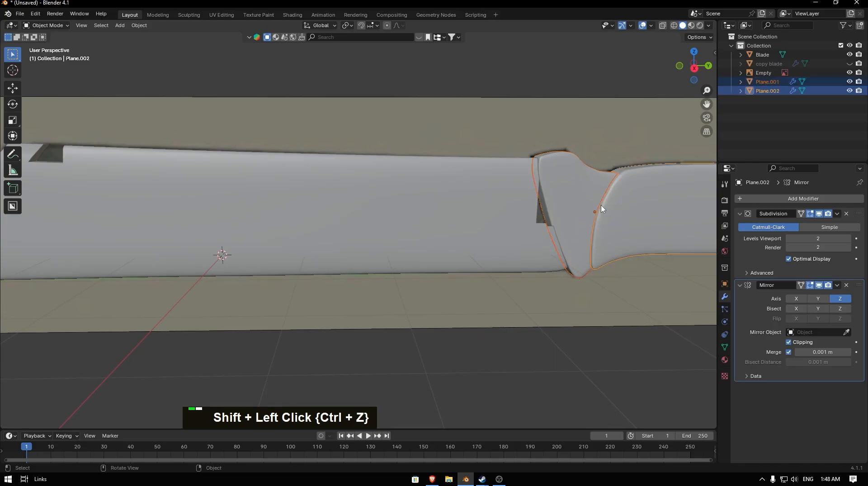
key("g")
key("y")
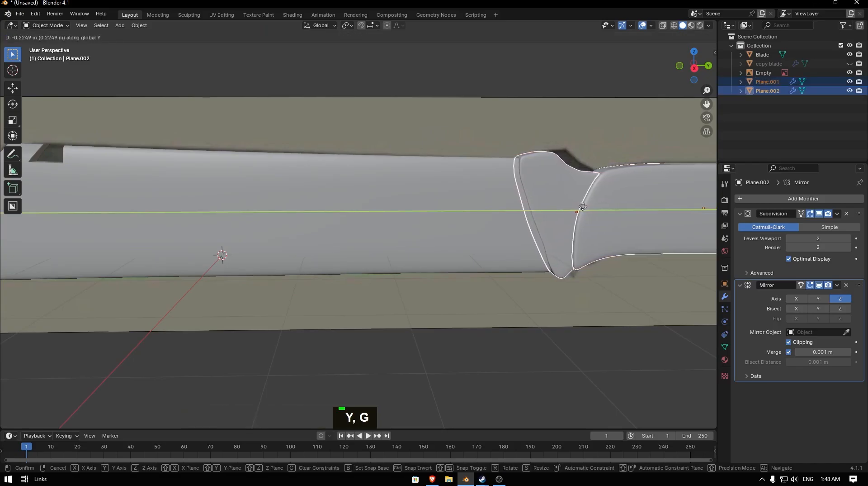
left_click(603, 159)
scroll(606, 160, "down", 4)
key("KP_3")
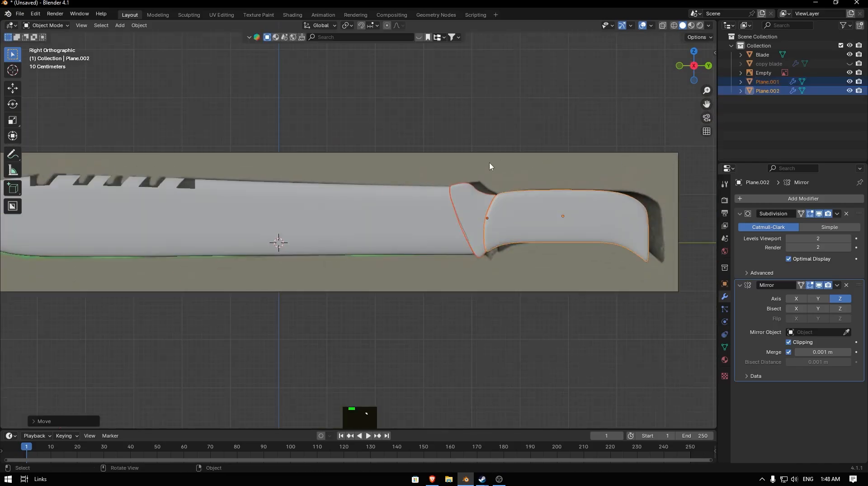
scroll(490, 167, "up", 2)
scroll(489, 156, "down", 3)
key("z")
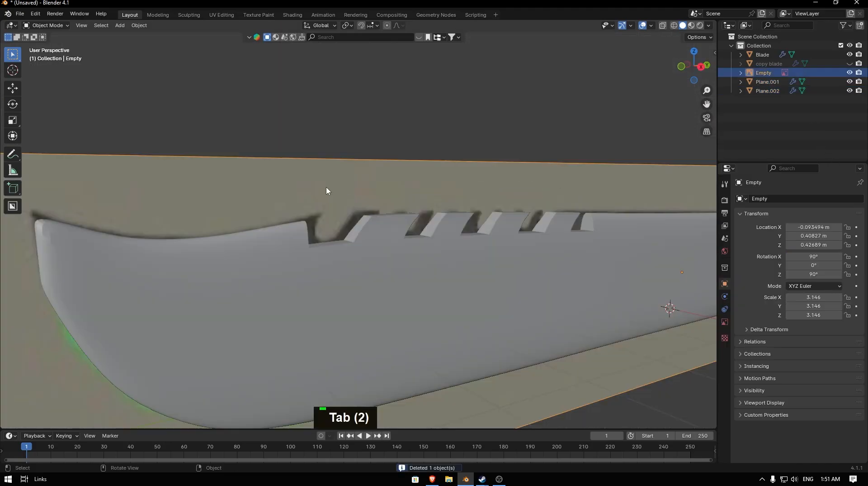
- Hide the reference image and select the blade in the right side view
key("h")
left_click(475, 270)
middle_click_drag(475, 269, 411, 284)
middle_click_drag(626, 151, 631, 250, "alt")
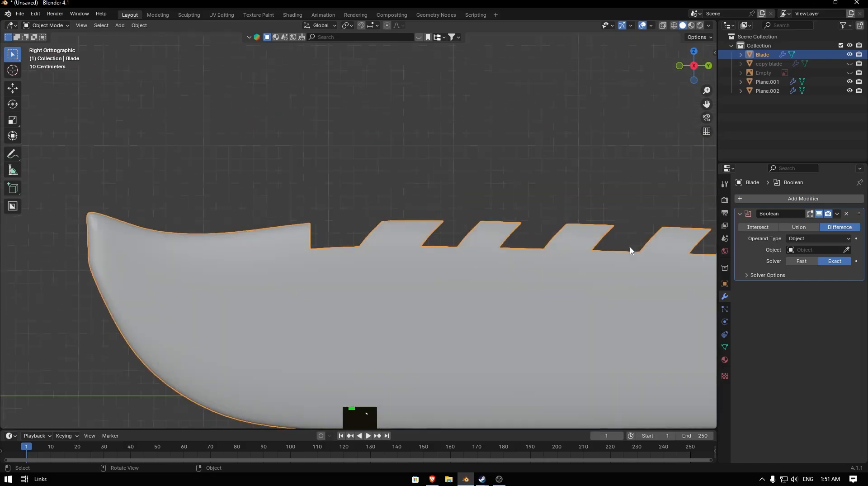
- Add a mesh circle, fill it with a face and extrude it upward into a cylinder a bit over twice as tall as wide
key("shift+a")
mouse_move(387, 283)
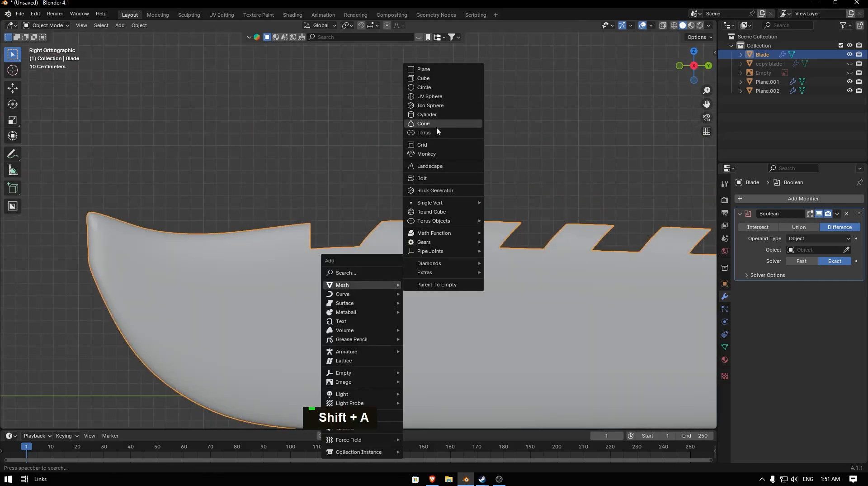
left_click(438, 87)
scroll(482, 221, "down", 6)
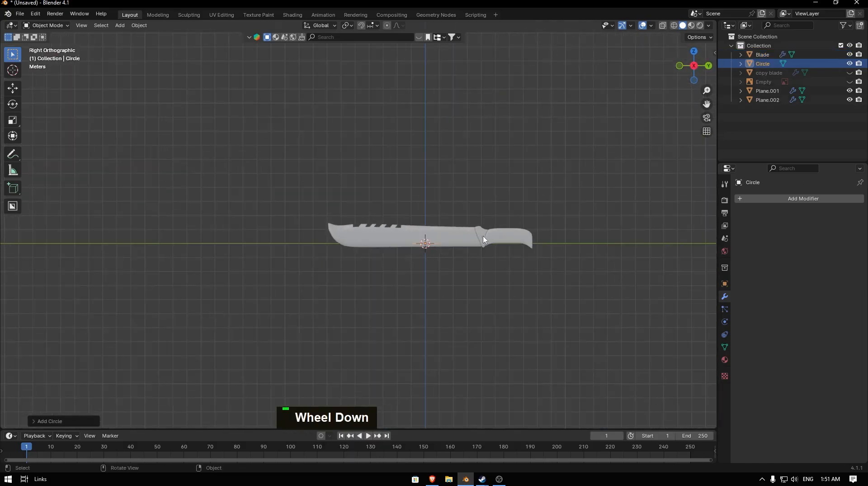
key("Tab")
key("f")
key("e")
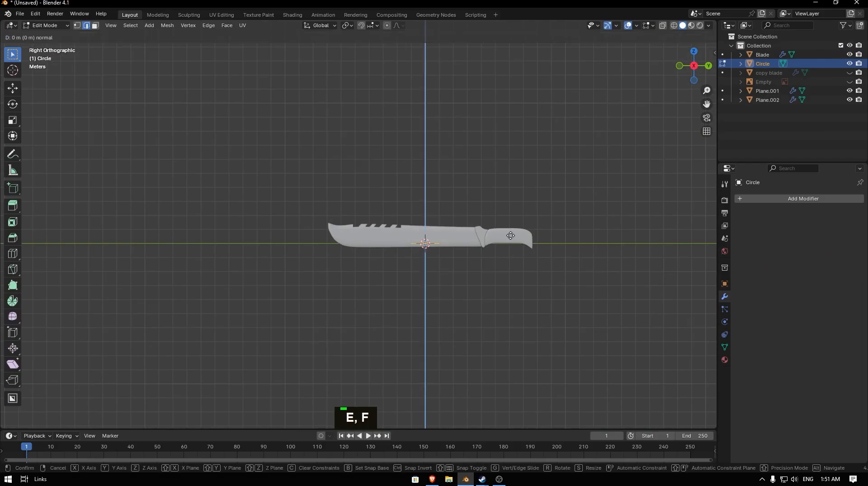
key("z")
key("z")
left_click(507, 170)
key("Tab")
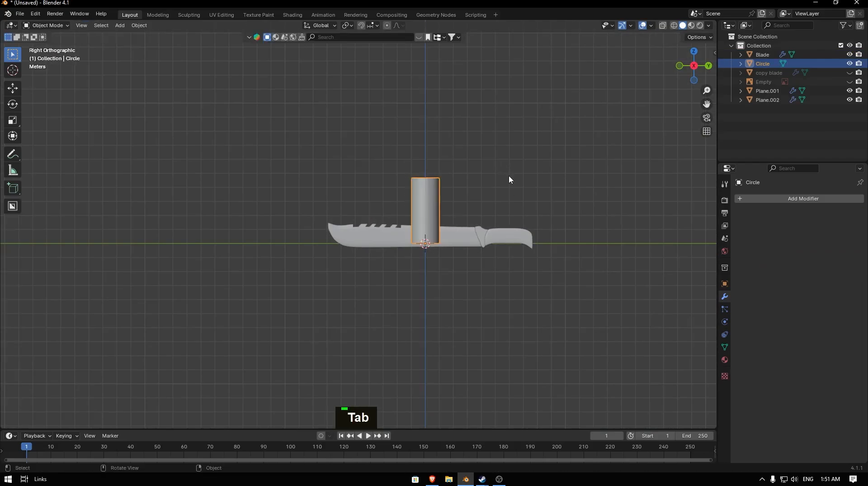
- Rotate the cylinder 90 degrees so it points across the blade, and move it along Y to the blade's tip
key("r")
key("9")
key("0")
key("Return")
key("g")
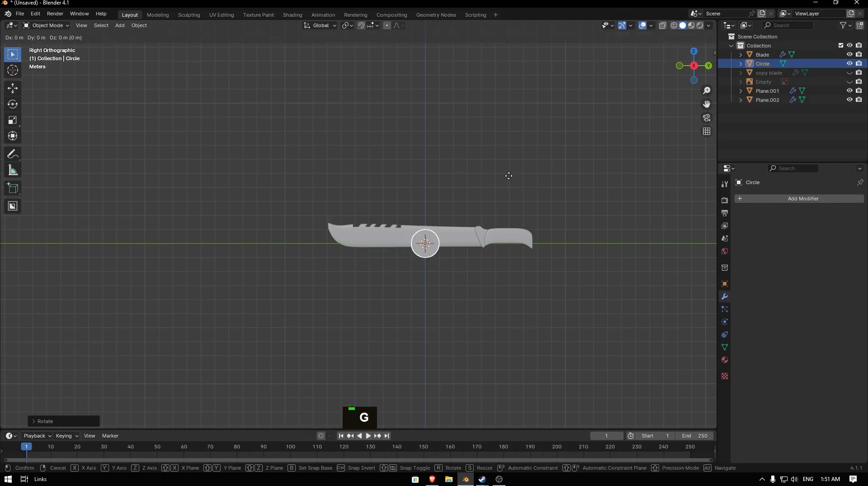
key("y")
left_click(426, 176)
- Display the scene in wireframe and unhide the reference image
key("z")
scroll(421, 226, "up", 8)
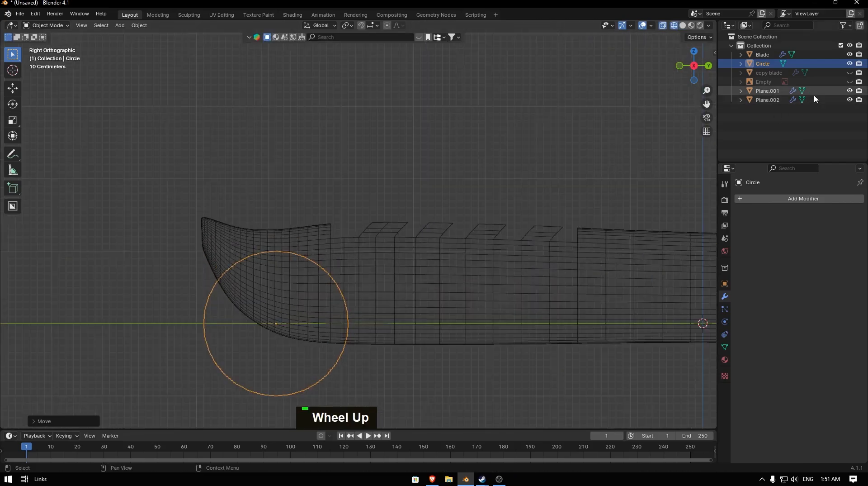
double_click(850, 74)
left_click(850, 82)
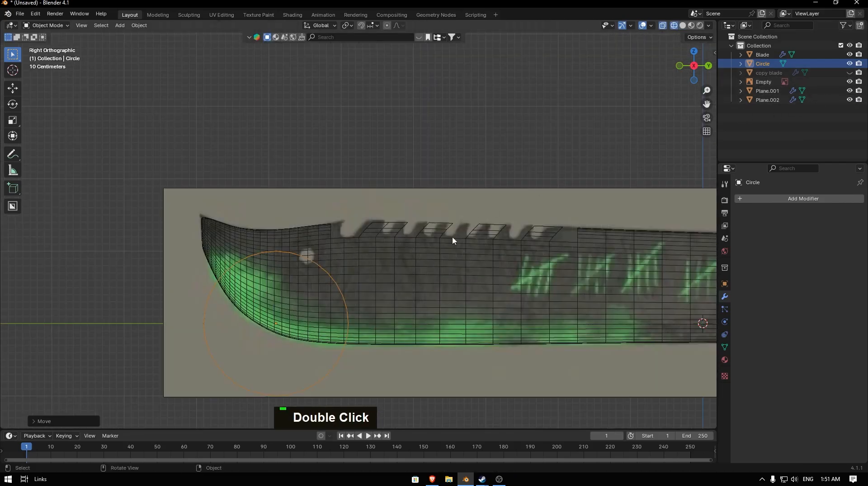
- Scale the cylinder down and move it up about 0.93 m and along Y onto the round hole near the tip, matching its size
key("s")
left_click(323, 301)
key("g")
key("z")
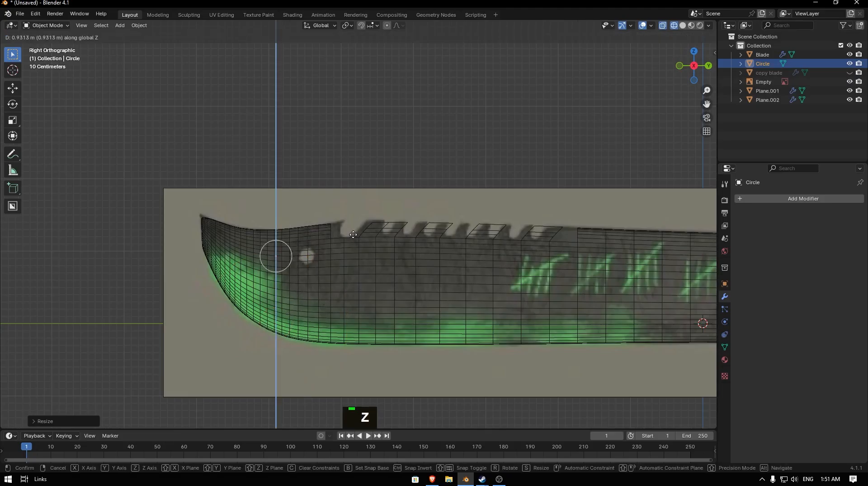
left_click(353, 232)
key("g")
key("y")
left_click(382, 236)
scroll(381, 236, "up", 4)
key("s")
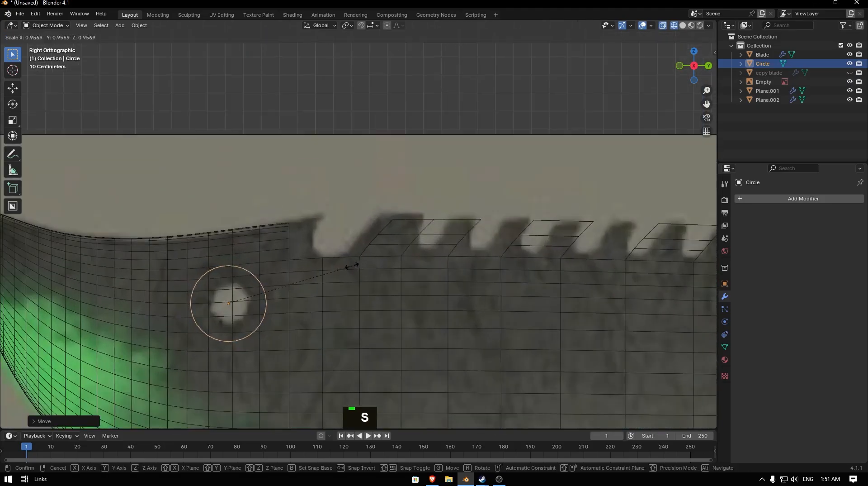
- Scale the circle to the blade hole in the reference image and shift it along Y to line up
left_click(298, 286)
key("g")
key("y")
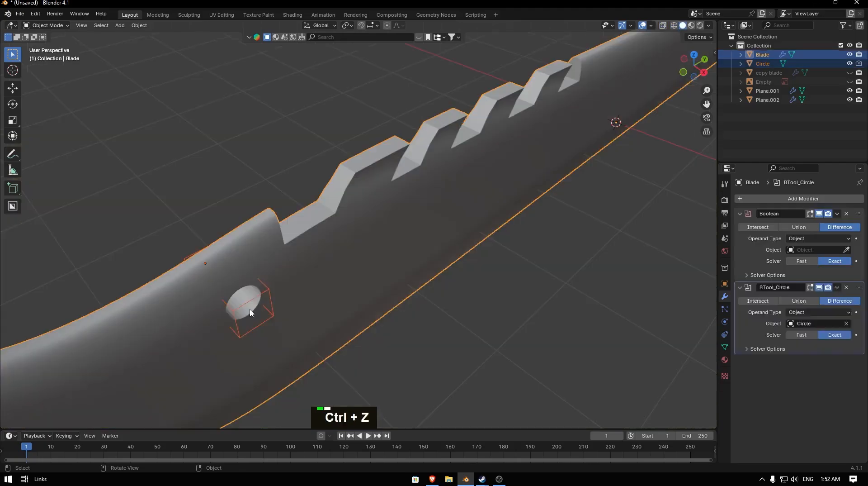
- Undo the Boolean cut and subtract the cylinder from the blade again with a Boolean Difference to make the hole
key("ctrl+z")
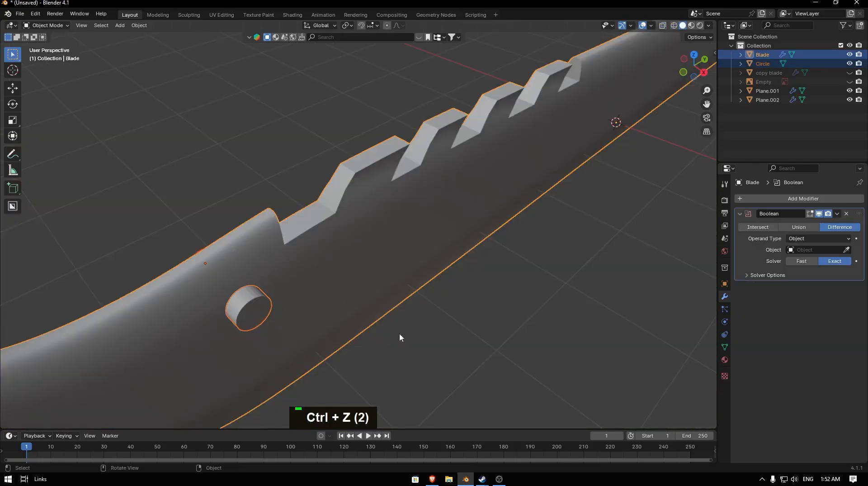
double_click(242, 308)
left_click(259, 246, "shift")
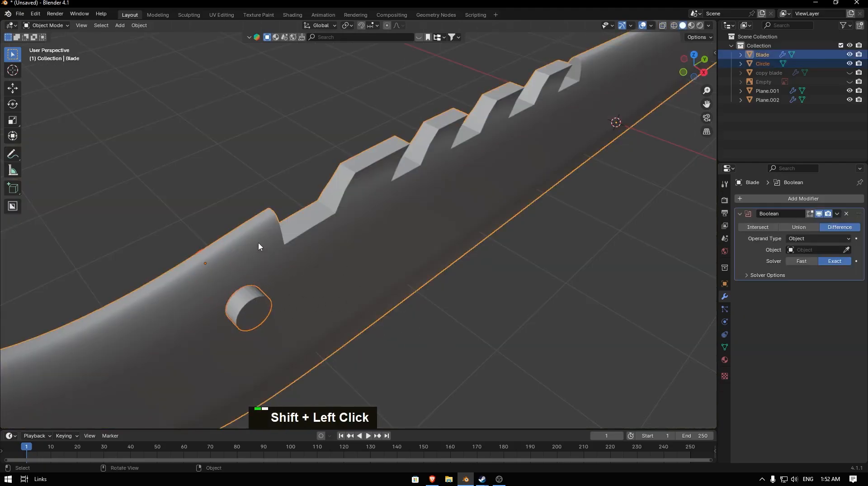
key("ctrl+minus")
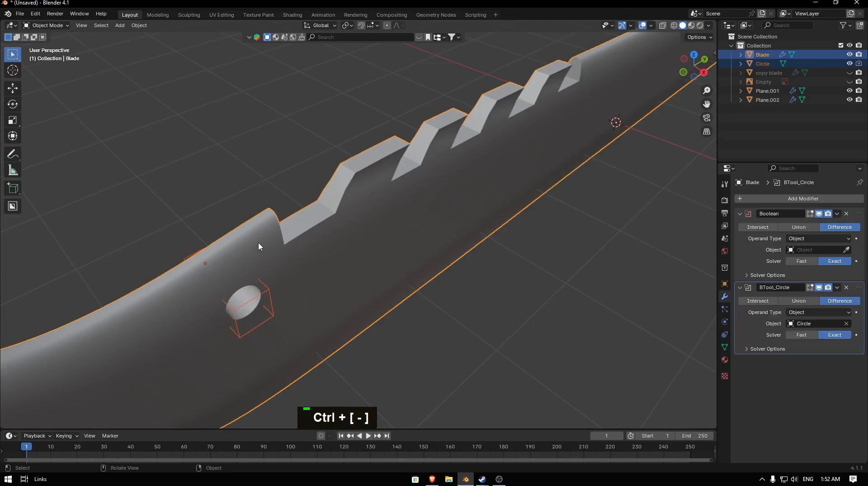
middle_click_drag(259, 246, 302, 338)
scroll(252, 315, "up", 1)
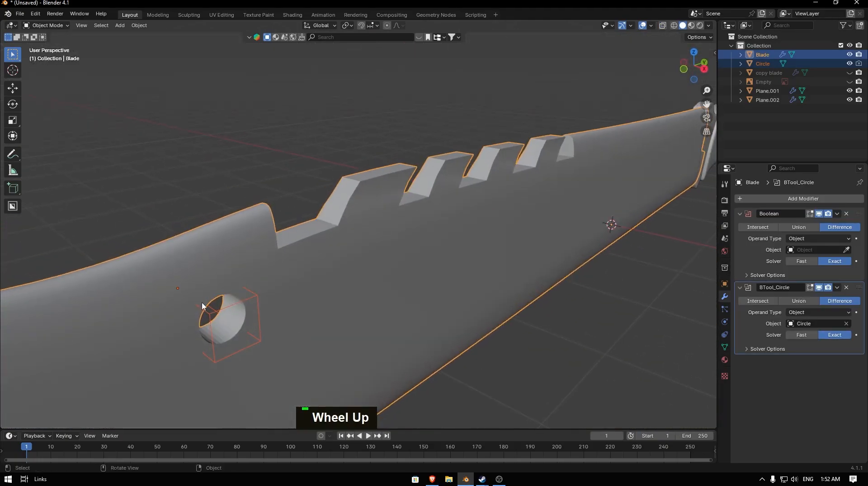
key("Tab")
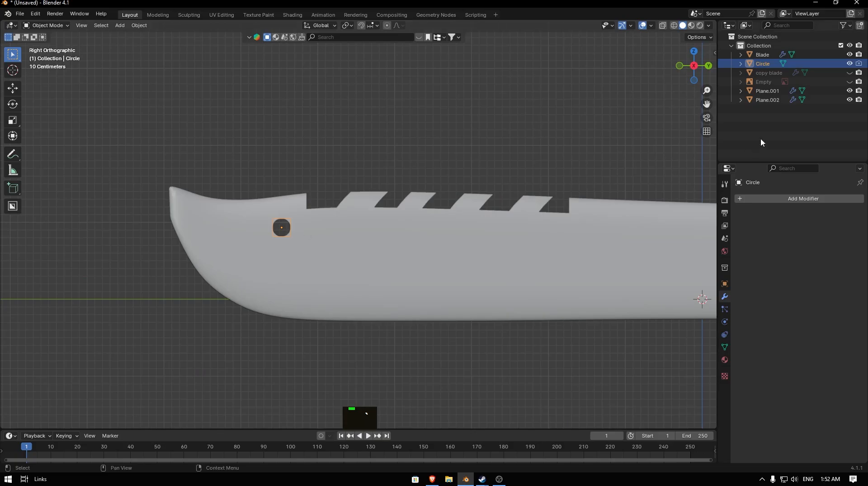
- Unhide the reference image Empty and show the handle end in wireframe shading
left_click_drag(708, 104, 251, 115)
key("z")
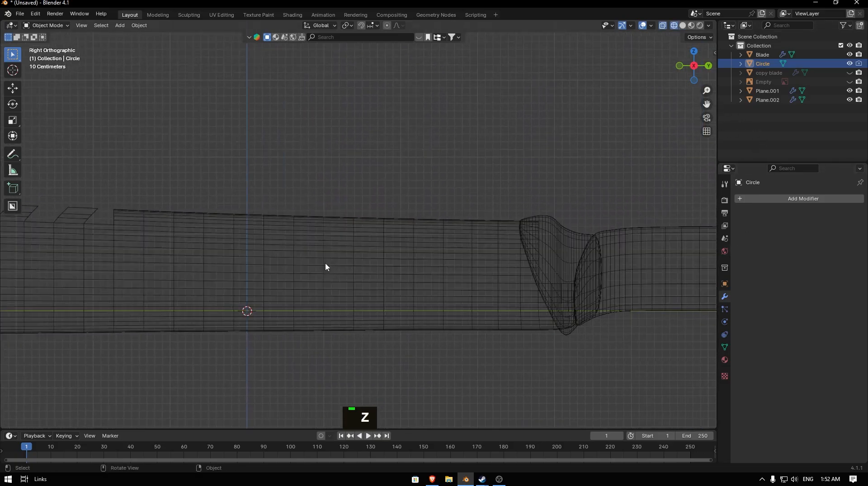
key("z")
double_click(851, 82)
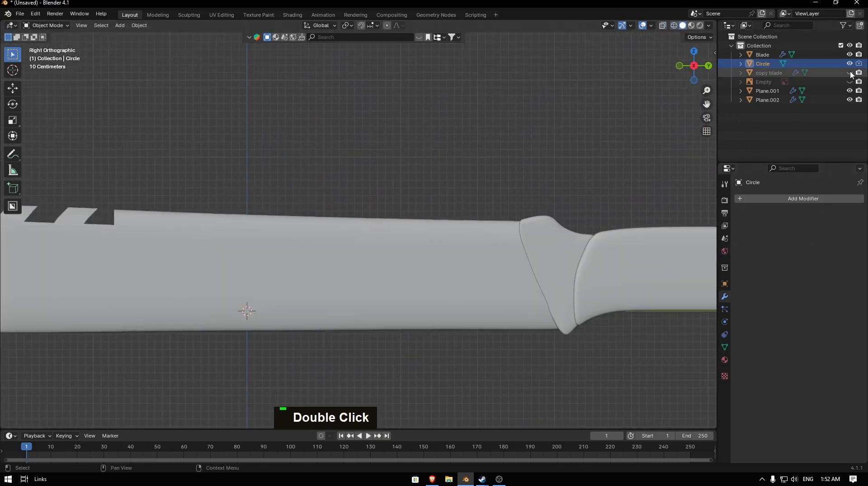
left_click_drag(707, 104, 509, 65)
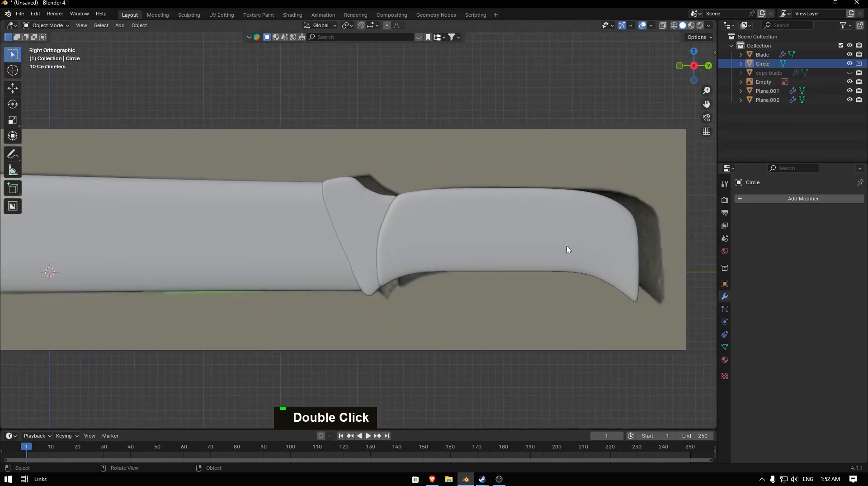
key("z")
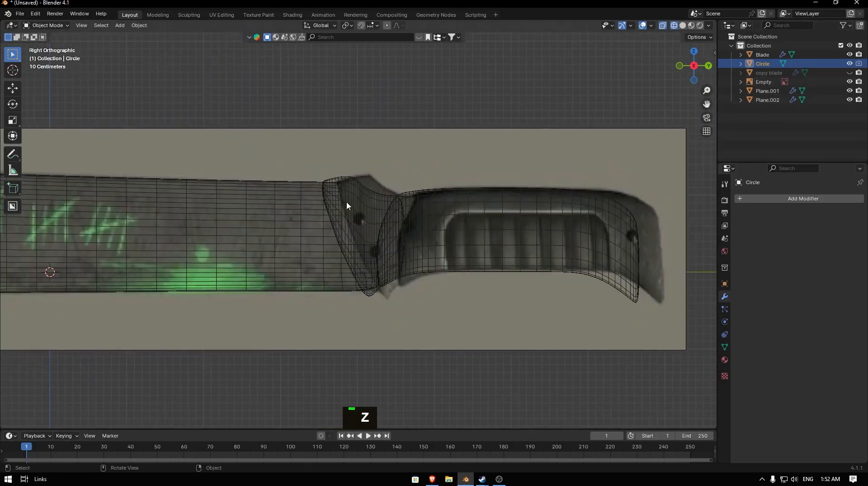
- Move the reference image about 0.2 m in the negative Y direction to align it with the guard and handle
left_click(392, 179)
key("g")
key("y")
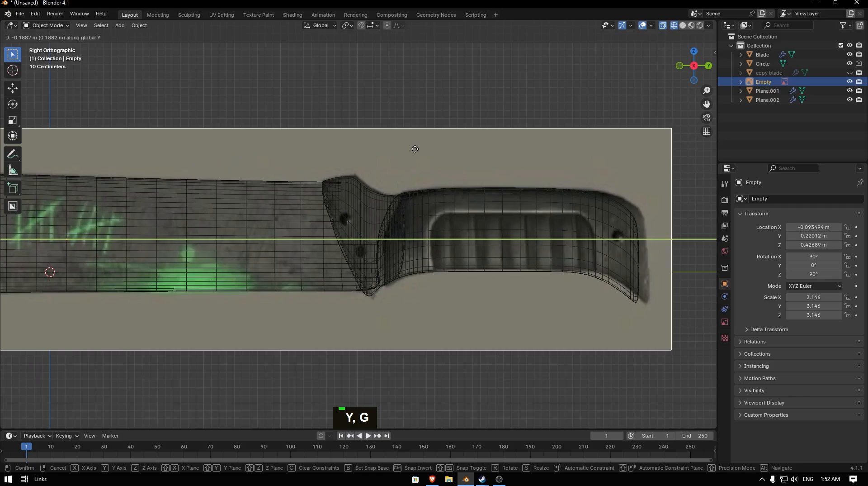
left_click(415, 149)
left_click(488, 90)
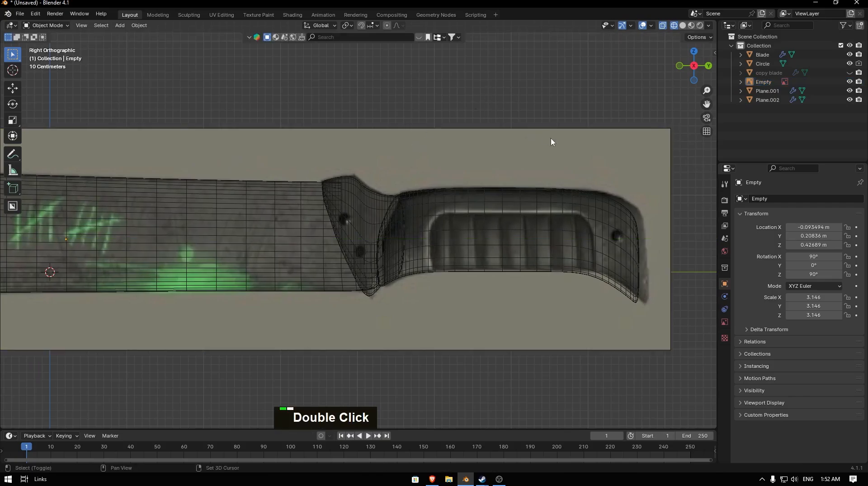
- Duplicate the blade hole's cylinder and move the copy along Y onto the guard, at Y about 3.88 m
scroll(114, 205, "down", 5)
left_click(68, 214)
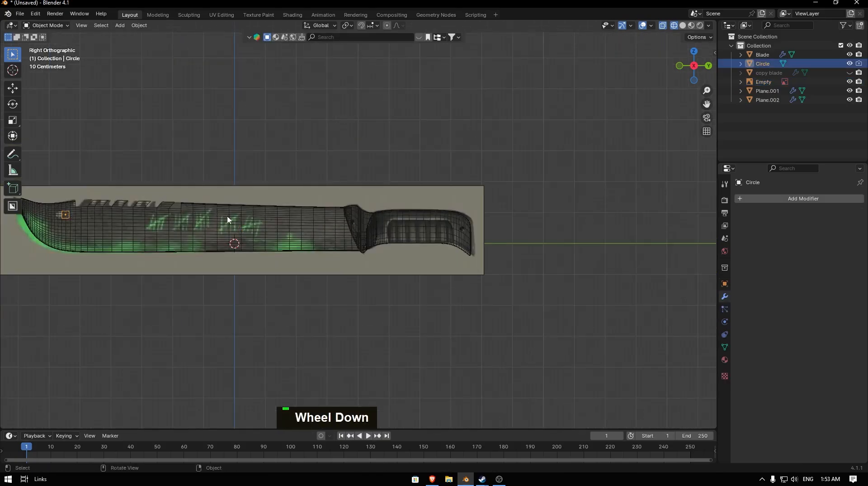
key("shift+d")
key("g")
key("y")
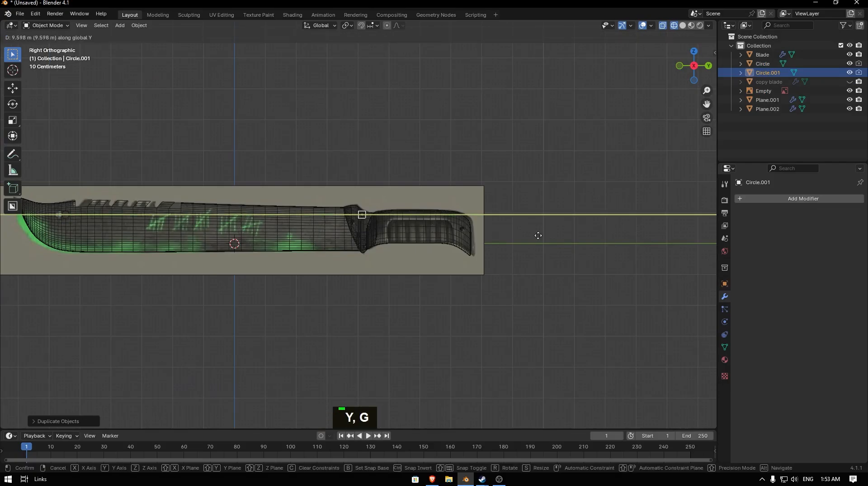
left_click(458, 244)
scroll(441, 242, "up", 8)
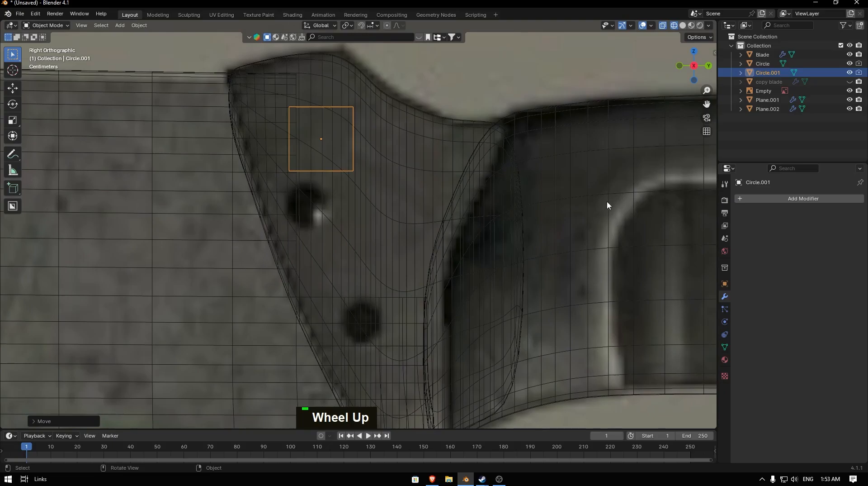
- Set the duplicated cylinder's viewport display from Bounds to Textured
left_click(728, 283)
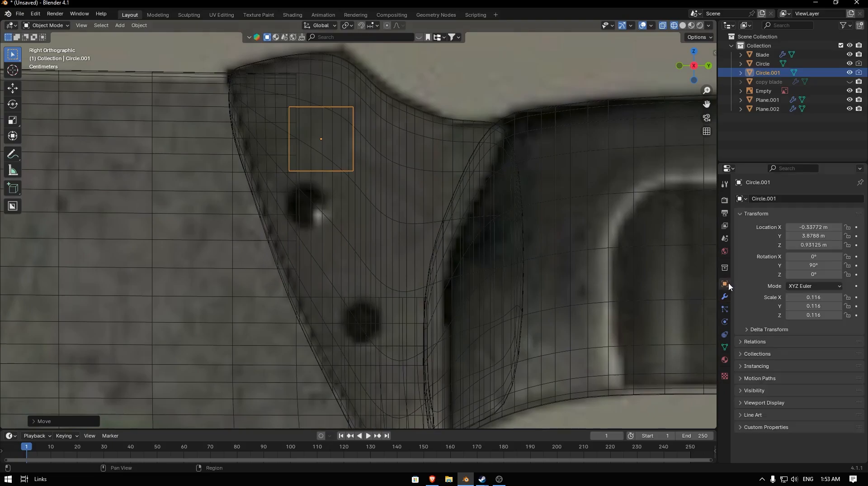
left_click(760, 401)
left_click(761, 389)
scroll(764, 384, "down", 5)
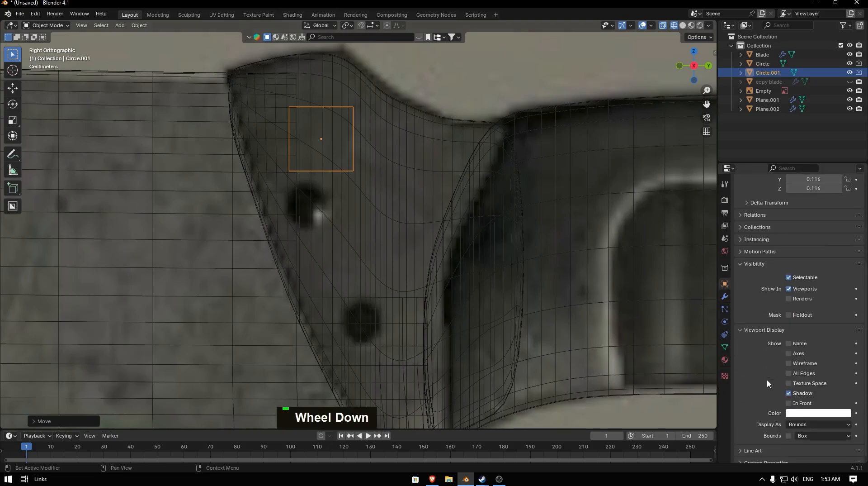
scroll(787, 381, "down", 1)
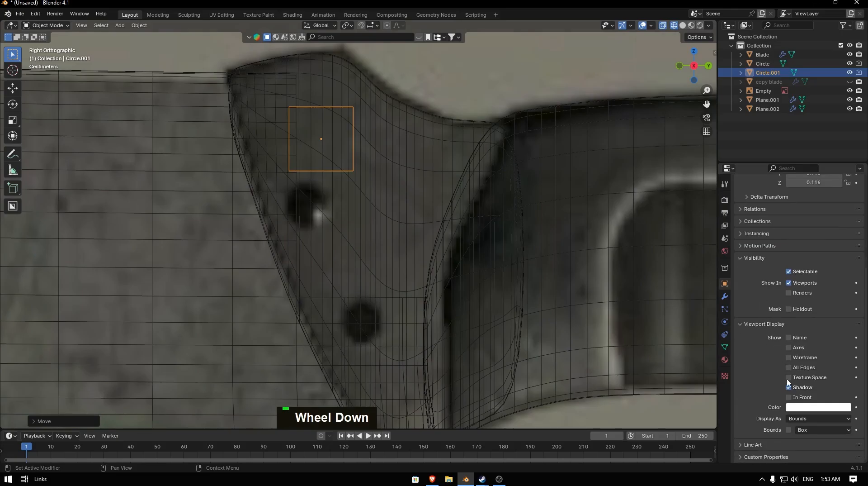
left_click(812, 418)
left_click(813, 458)
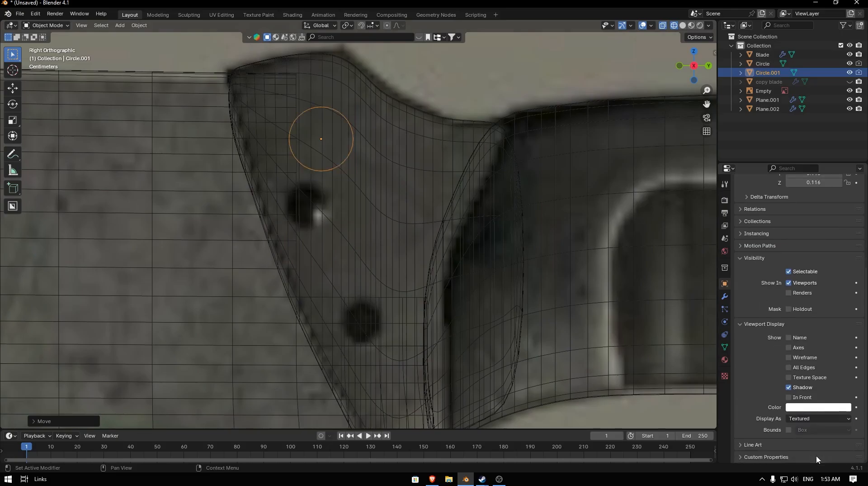
- Move the cylinder along Z and Y onto the guard's upper hole and scale it down to about 0.079 to match
key("g")
key("z")
left_click(413, 197)
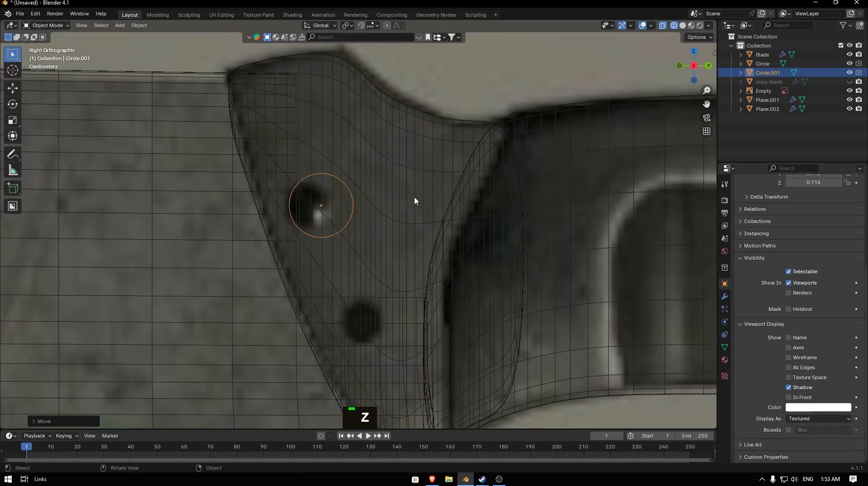
key("s")
left_click(412, 189)
key("g")
key("y")
left_click(404, 188)
key("s")
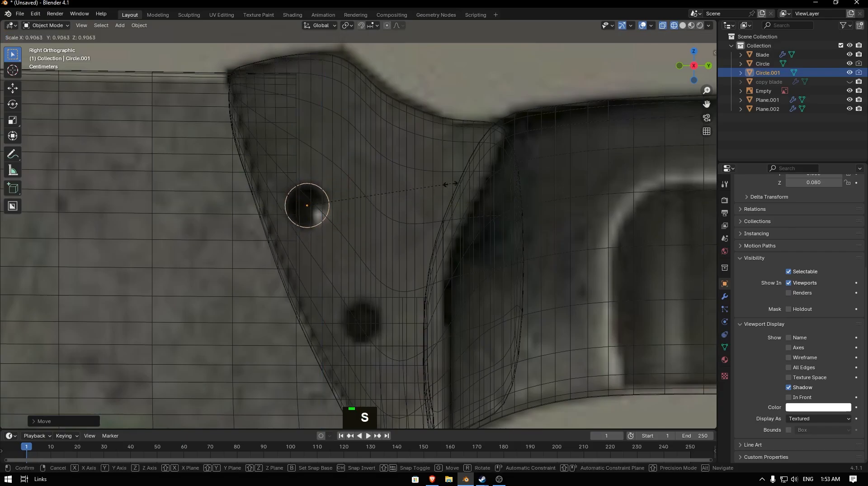
left_click(419, 192)
- Duplicate the cylinder and move the copy along Z and Y onto the guard's lower hole
key("shift+d")
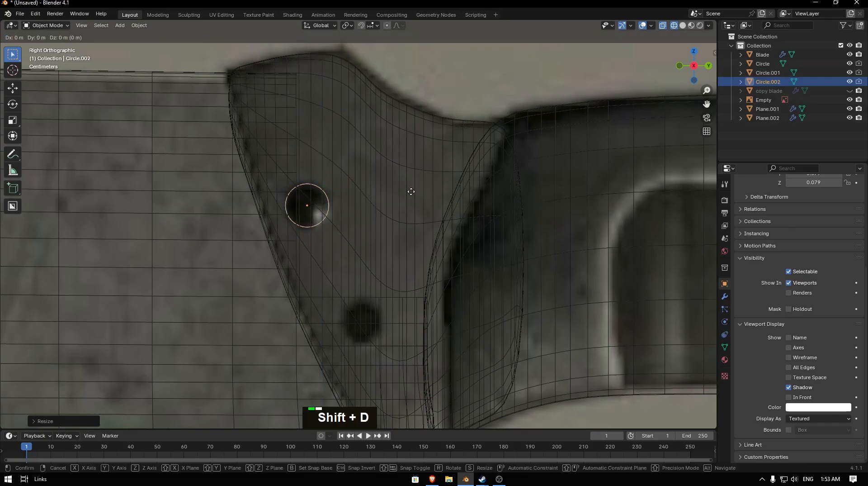
key("g")
key("z")
left_click(435, 312)
key("g")
key("y")
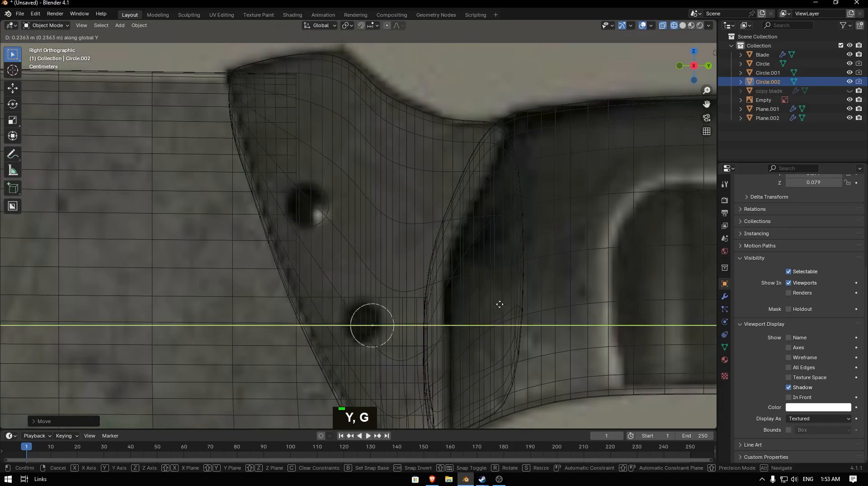
left_click(491, 303)
key("g")
key("z")
left_click(491, 301)
- Duplicate the lower guard cylinder and move the copy along Y and Z onto the hole at the handle's end
scroll(397, 275, "down", 5)
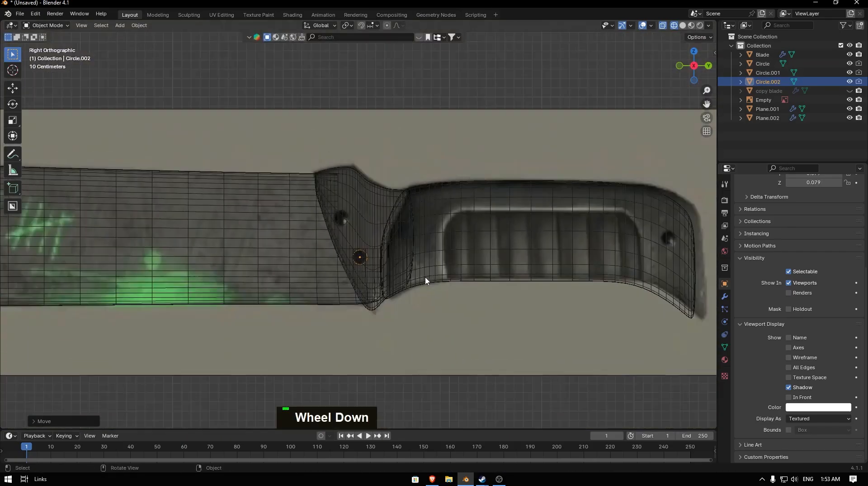
key("shift+d")
key("y")
key("g")
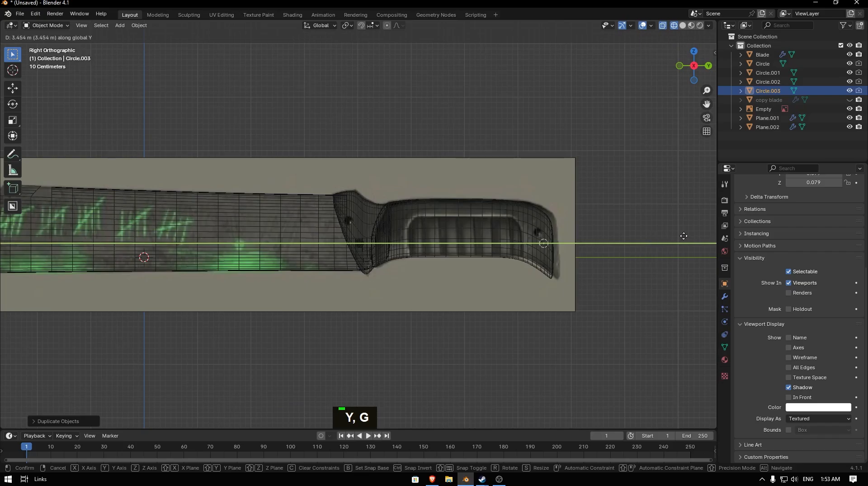
key("z")
left_click(672, 224)
scroll(647, 215, "up", 4)
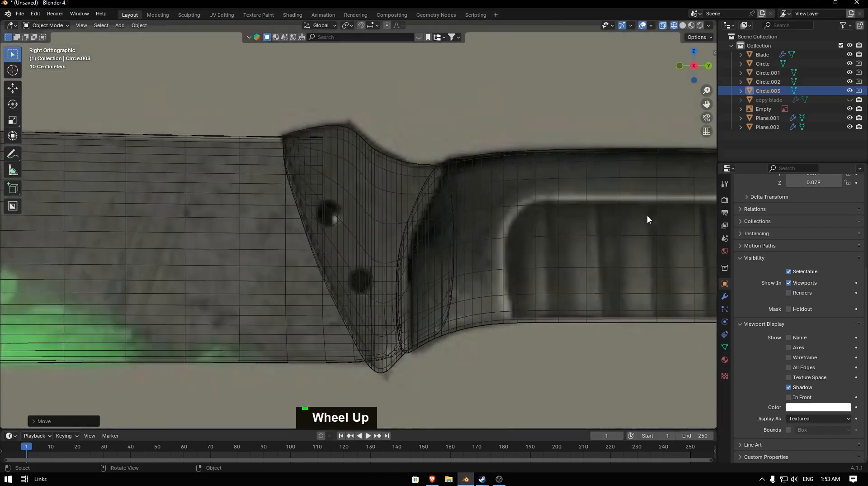
- Scale the handle-end cylinder up to about 0.083 and adjust it along Y to centre it on the reference hole
left_click_drag(707, 105, 236, 87)
scroll(491, 218, "up", 2)
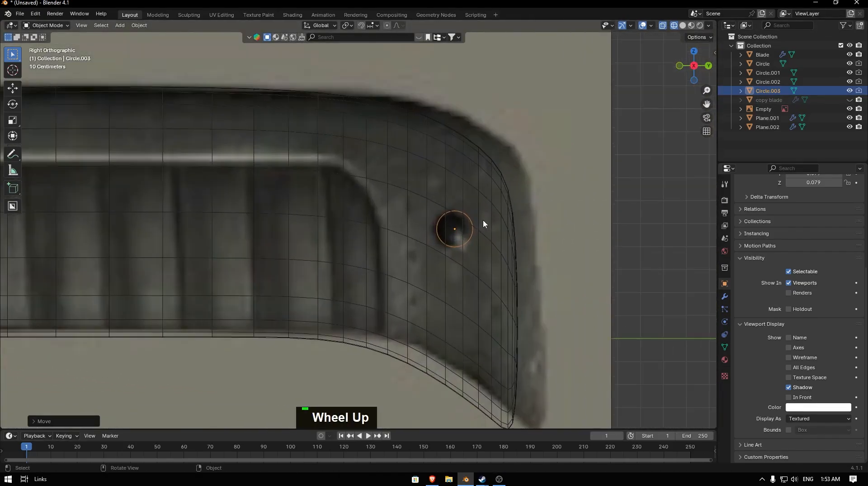
key("s")
key("g")
key("y")
left_click(516, 223)
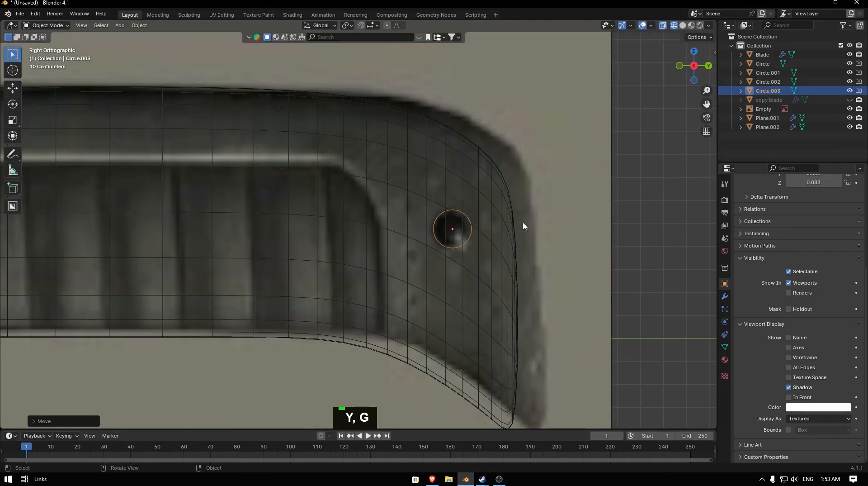
- Stretch the handle-end cylinder along X to a length scale of about 0.173 so it extends past the handle's side
scroll(542, 222, "down", 4)
middle_click_drag(562, 221, 374, 246)
scroll(374, 246, "down", 2)
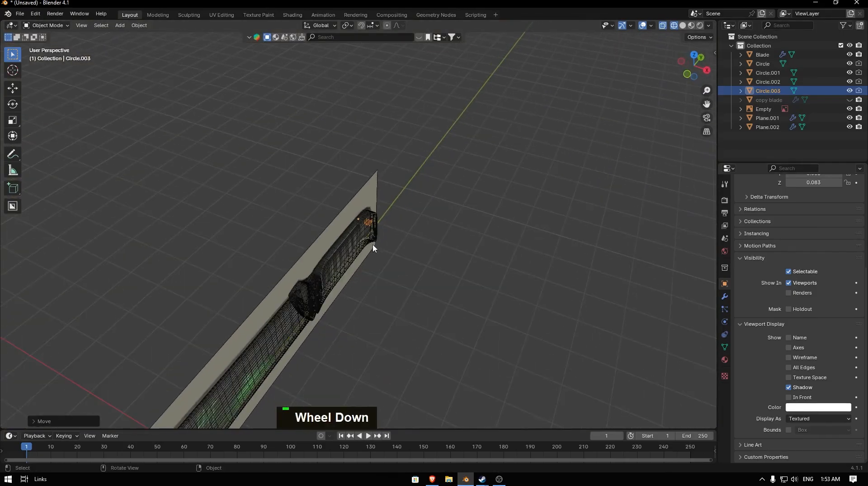
scroll(374, 247, "up", 6)
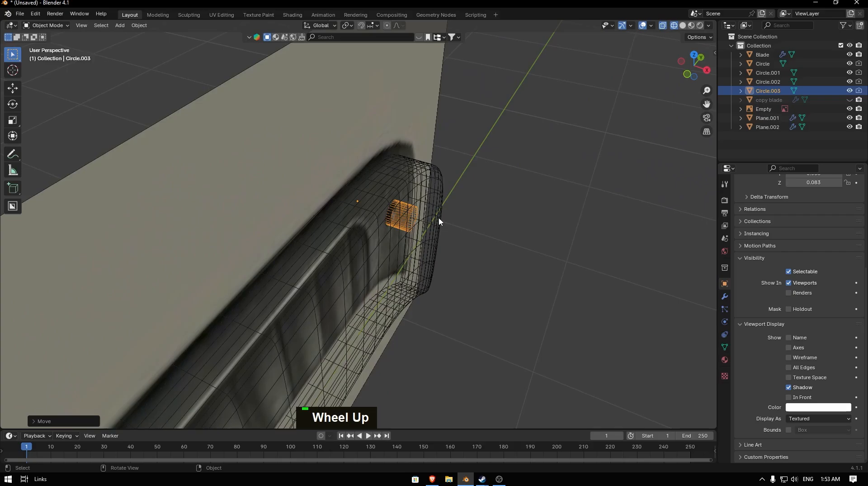
key("s")
key("x")
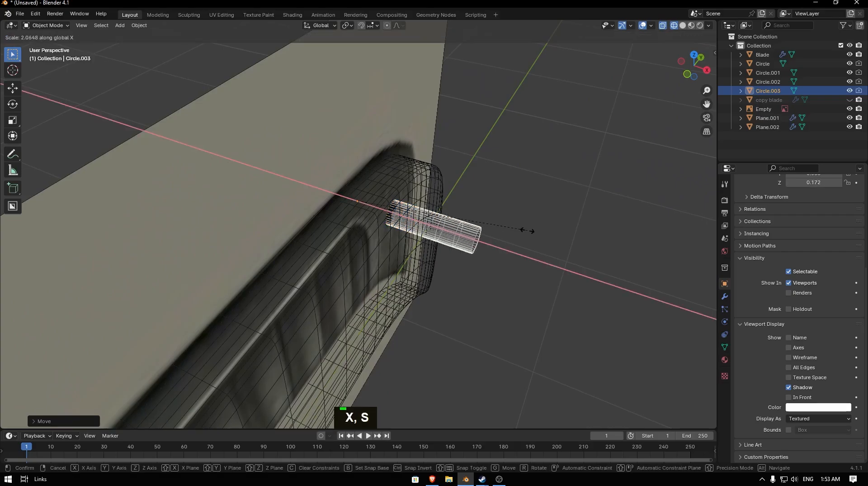
left_click(477, 238)
middle_click_drag(477, 237, 473, 145)
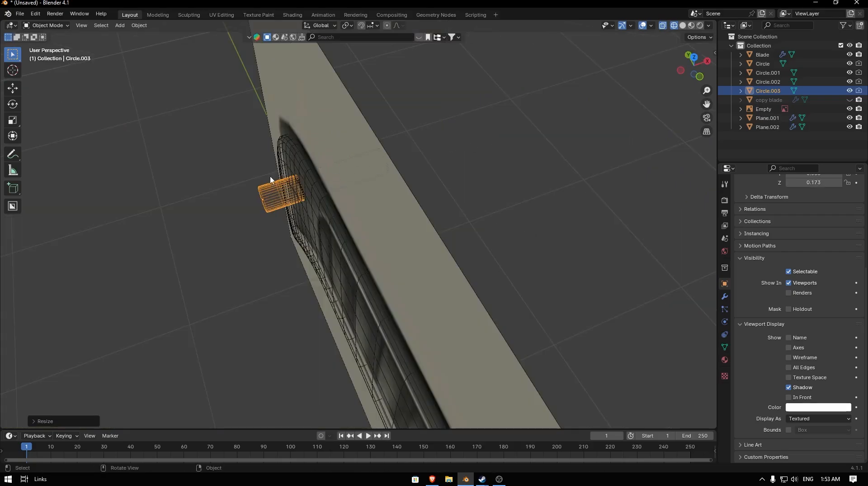
middle_click_drag(271, 180, 281, 165)
- Stretch the two guard-hole cylinders together along X to a length scale of about 0.161
scroll(315, 186, "down", 2)
scroll(443, 216, "down", 3)
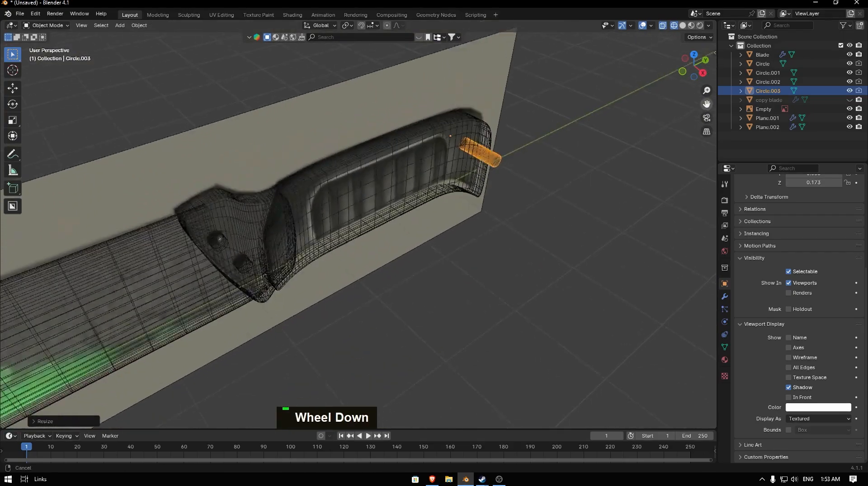
left_click(310, 208)
key("s")
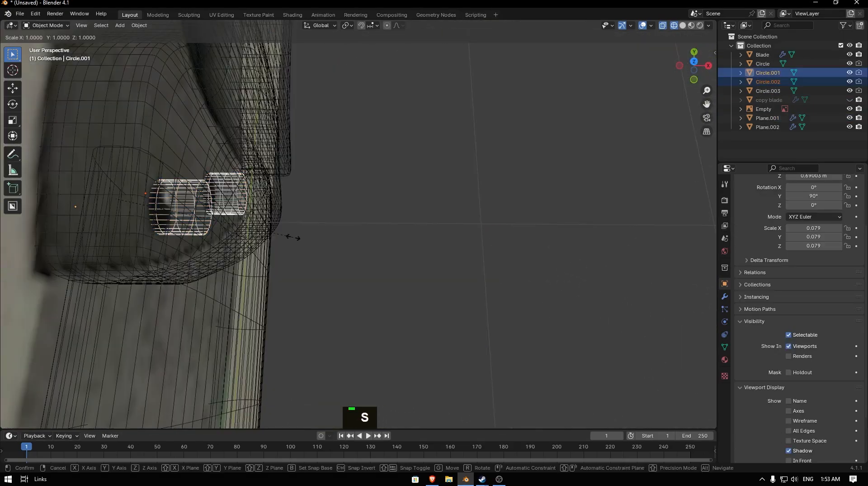
key("x")
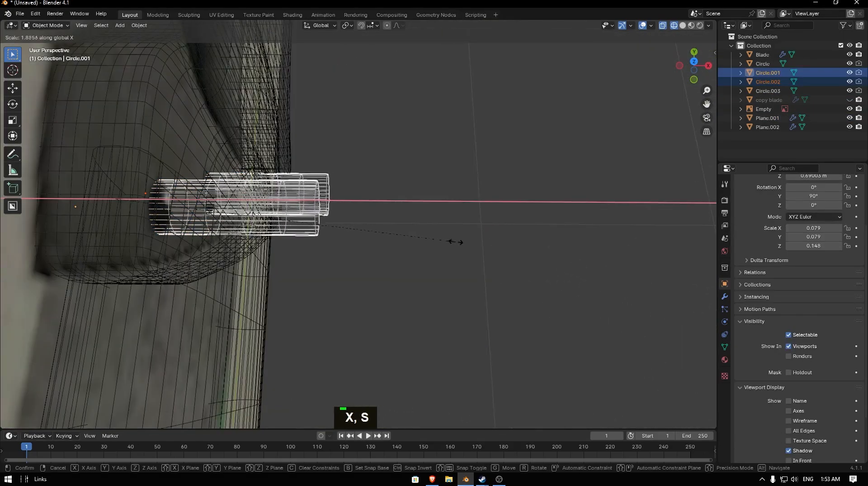
left_click(468, 241)
- Move both guard-hole cylinders along X so they pass through the guard
middle_click_drag(430, 241, 285, 199)
key("g")
key("y")
key("x")
left_click(367, 224)
- Switch to solid shading and cut the guard's upper hole by subtracting its cylinder with a Difference boolean
key("z")
left_click(398, 166)
left_click(387, 209)
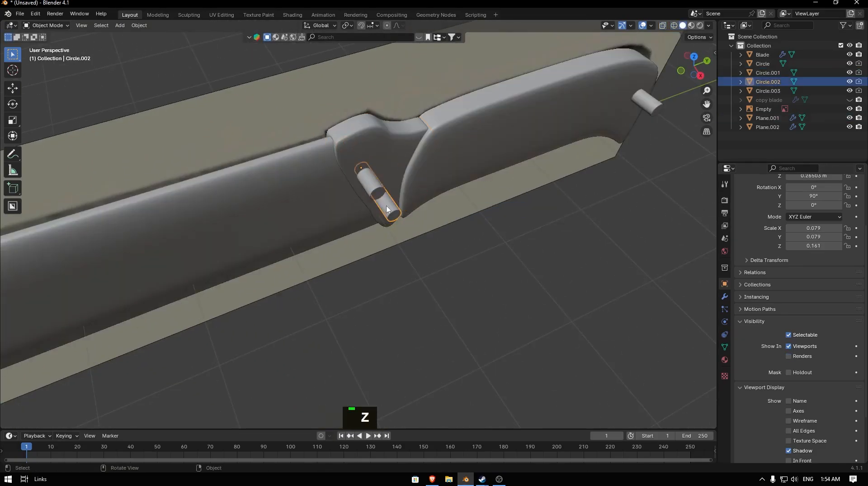
left_click(369, 142)
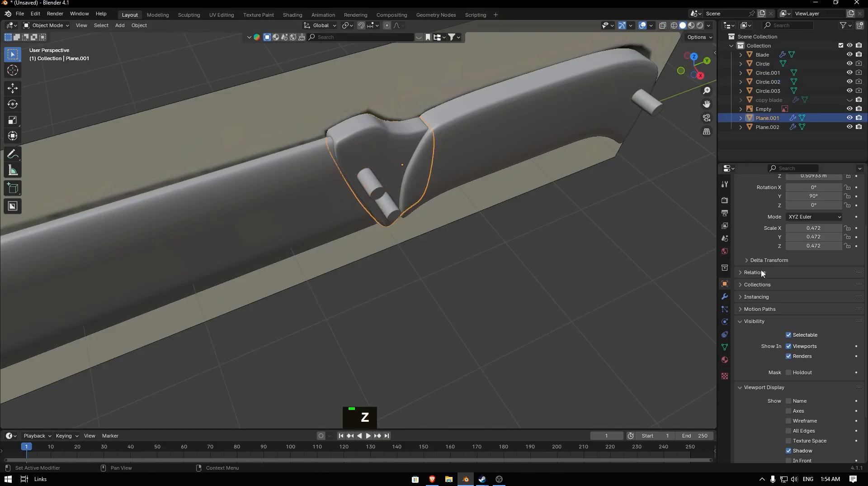
left_click(726, 297)
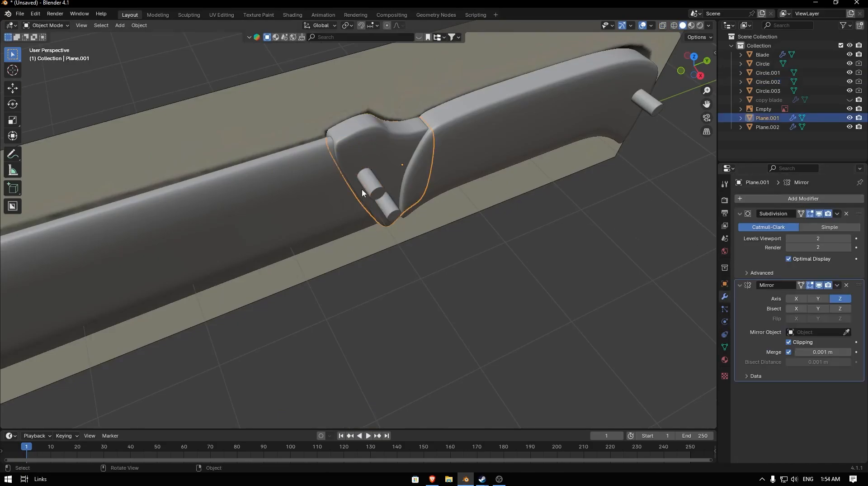
left_click(372, 166)
left_click(366, 140, "shift")
key("ctrl+minus")
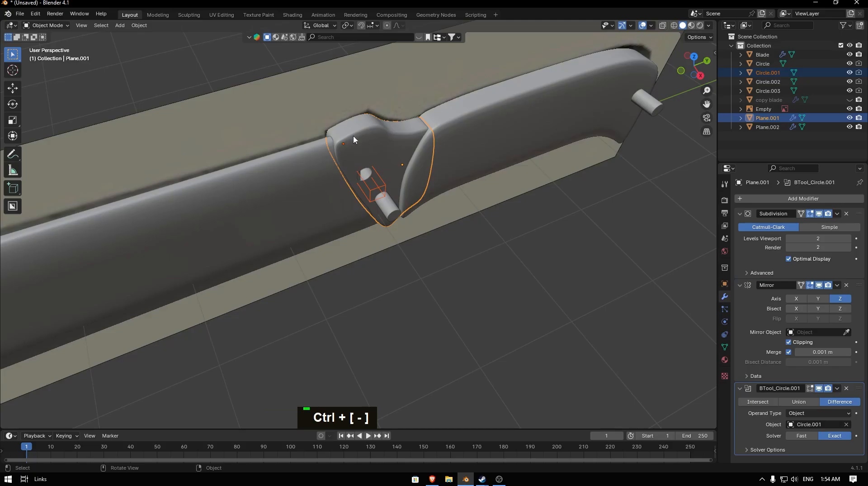
- Subtract the lower cylinder from the guard with a Difference boolean to cut its second hole
left_click(394, 214)
left_click(383, 139, "shift")
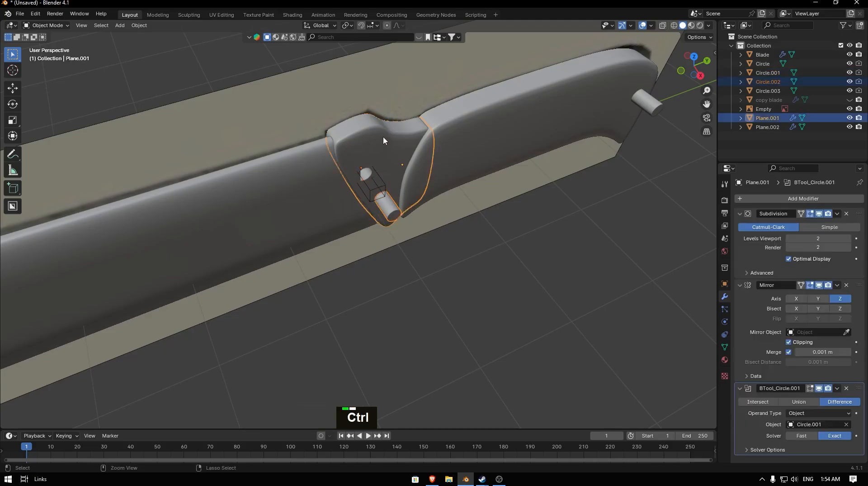
key("ctrl+minus")
- Duplicate the lower guard cylinder in place and subtract the copy from the blade with a Difference boolean
scroll(407, 177, "up", 4)
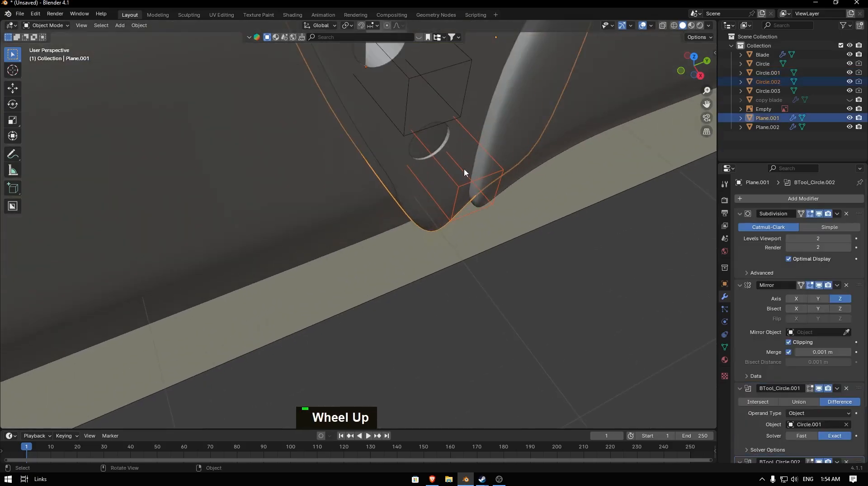
double_click(452, 176)
middle_click_drag(453, 175, 378, 109)
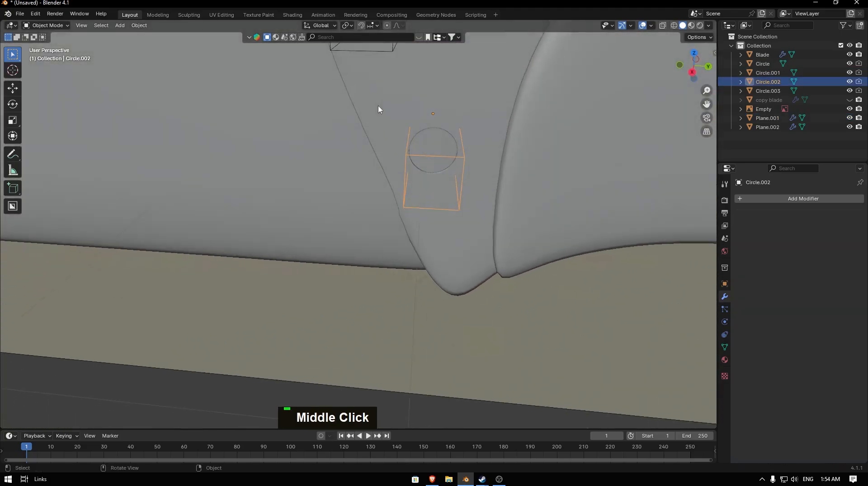
key("shift+d")
left_click(433, 150)
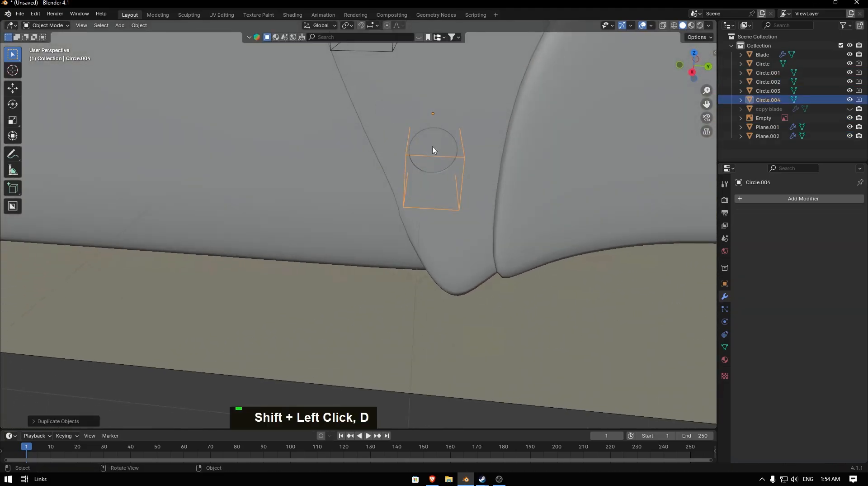
left_click(325, 151, "shift")
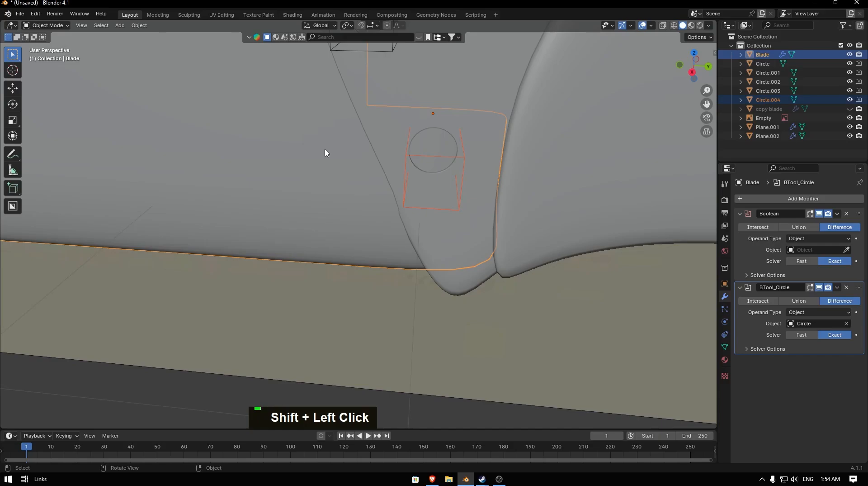
key("ctrl+minus")
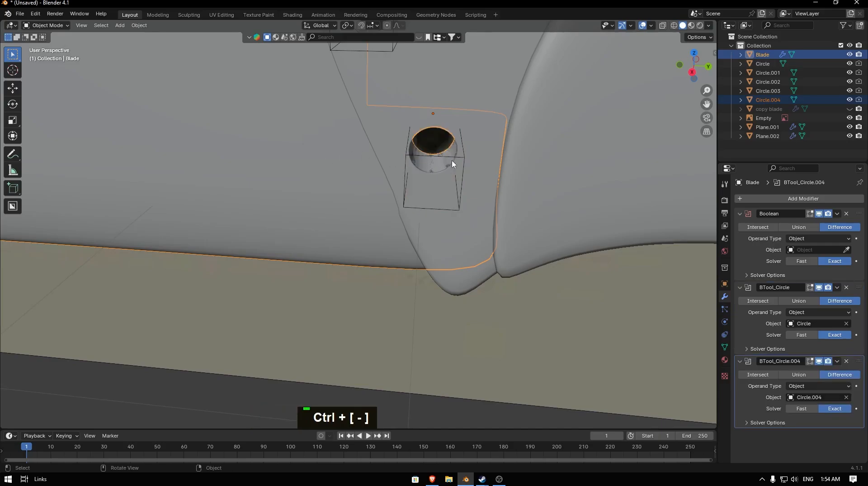
- Examine the holes in the guard and handle end, and compare the handle in wireframe with the reference's recessed grip
scroll(306, 168, "down", 3)
middle_click_drag(306, 168, 363, 158)
left_click(454, 86)
middle_click_drag(456, 85, 466, 138)
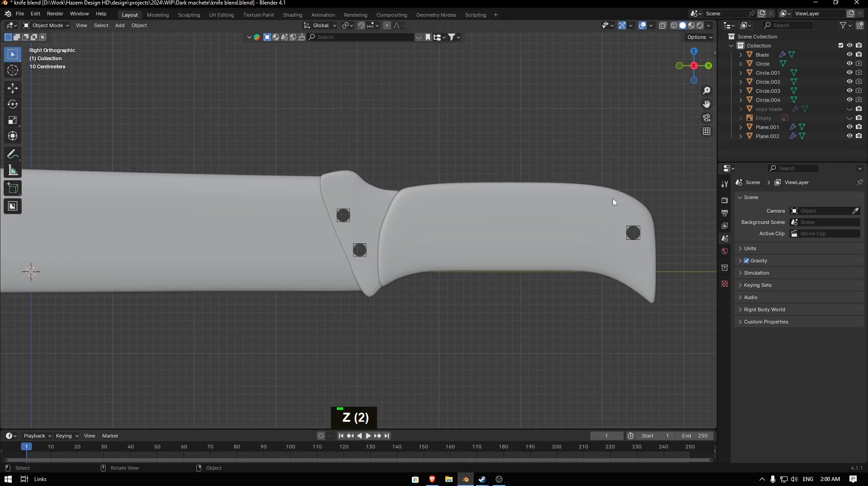
left_click(641, 232)
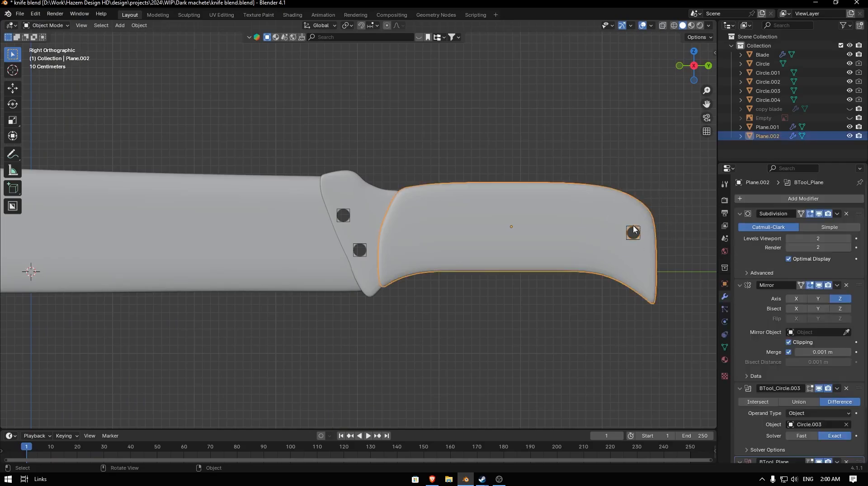
scroll(362, 201, "down", 3)
left_click(275, 200)
middle_click_drag(261, 200, 297, 190)
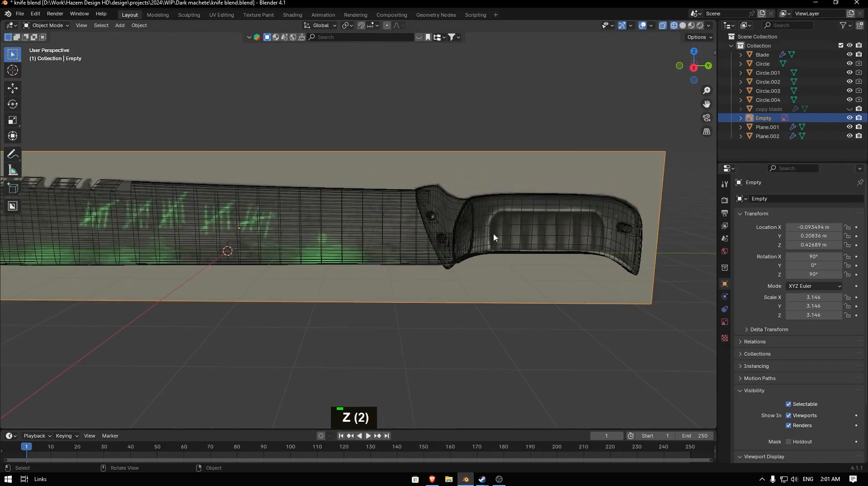
scroll(560, 245, "up", 2)
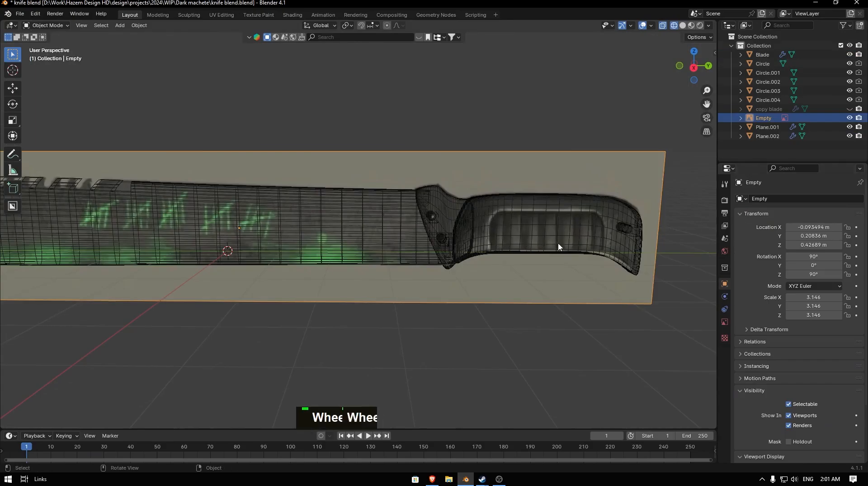
middle_click_drag(584, 235, 638, 168)
middle_click_drag(686, 116, 566, 239)
middle_click_drag(619, 225, 657, 219, "alt")
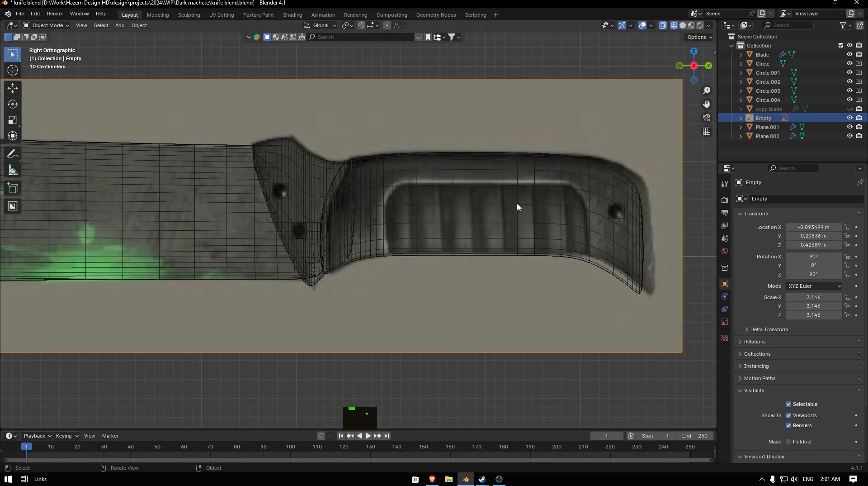
- Add a plane and move it along Y towards the handle
scroll(459, 216, "down", 2)
key("shift+a")
mouse_move(457, 216)
left_click(510, 215)
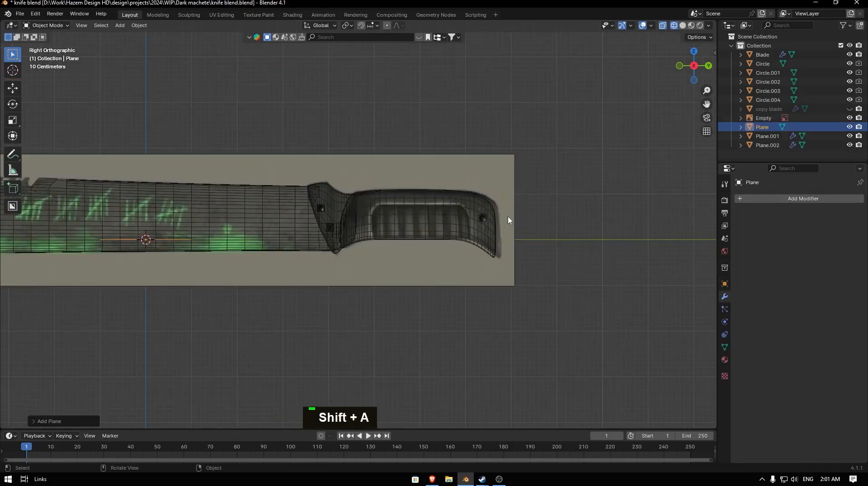
key("g")
key("z")
key("y")
left_click(656, 211)
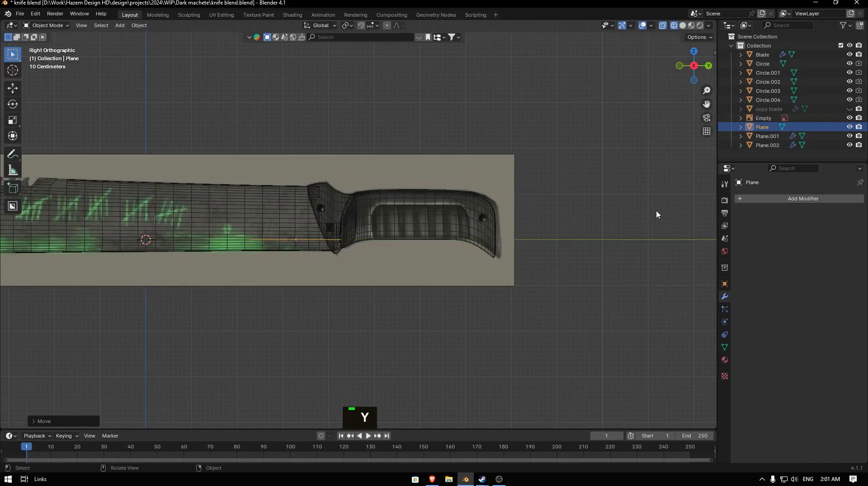
- Rotate the plane 90° about Y so it stands parallel to the handle's side
key("r")
key("y")
key("9")
key("0")
key("Return")
- Move the plane along Y onto the handle's grip area and narrow it along Y to the width of one rib
key("g")
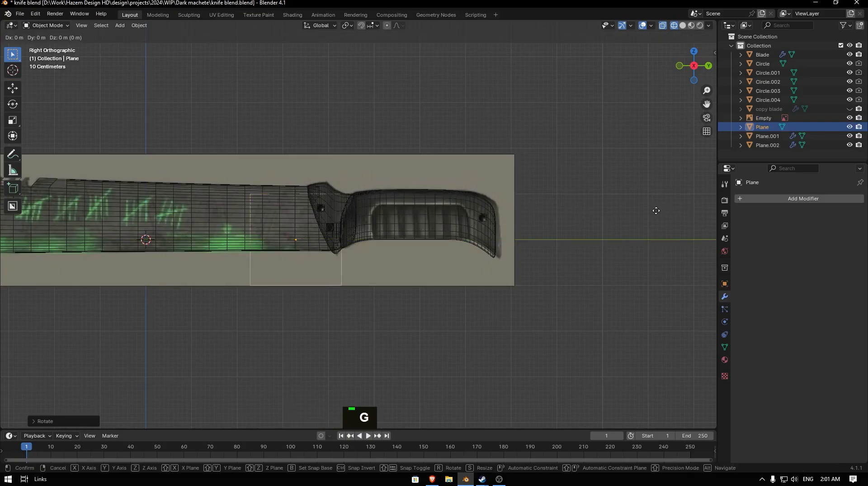
key("y")
left_click(30, 207)
key("s")
key("y")
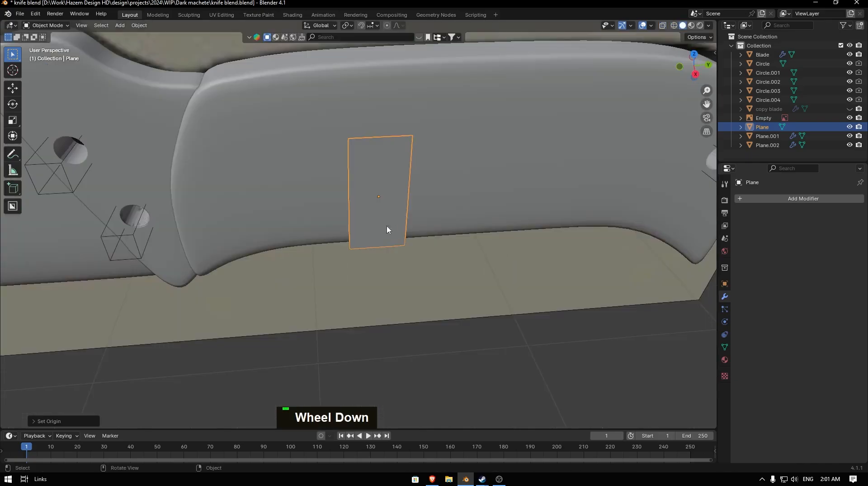
- Add two vertical loop cuts to the grip plane and move them outward along X by about 0.043 m
key("ctrl+r")
scroll(385, 249, "up", 2)
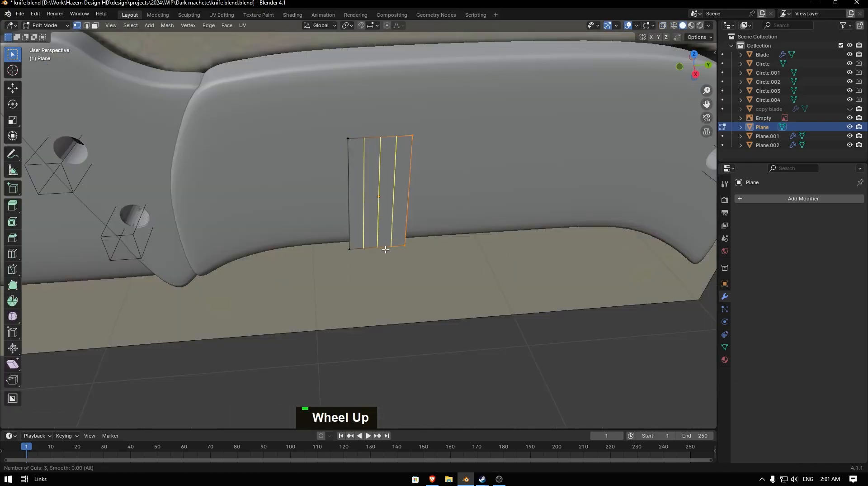
scroll(386, 249, "down", 1)
double_click(384, 248)
key("g")
key("x")
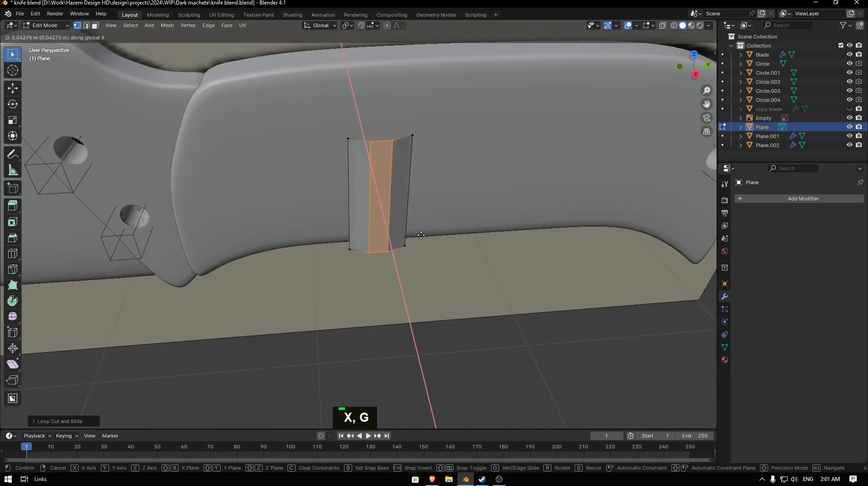
left_click(421, 235)
middle_click_drag(421, 234, 453, 244)
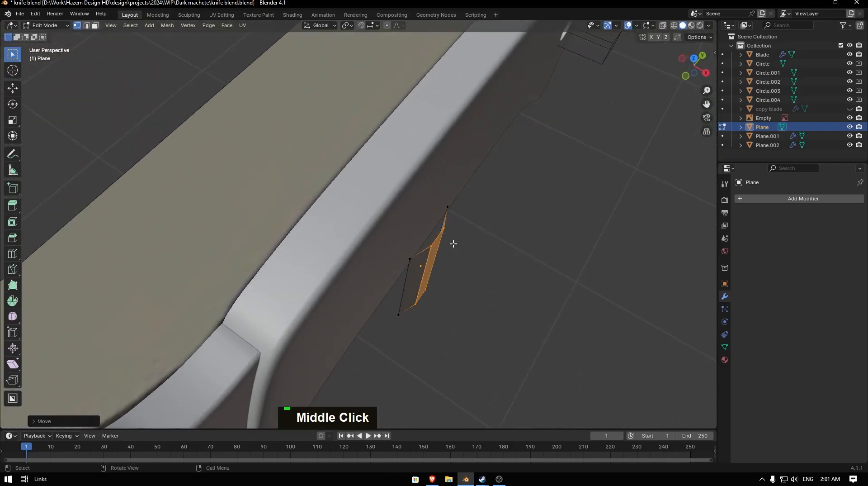
- Extrude the whole grip plane towards the handle to give it thickness, and apply a level 2 subdivision modifier
key("a")
key("e")
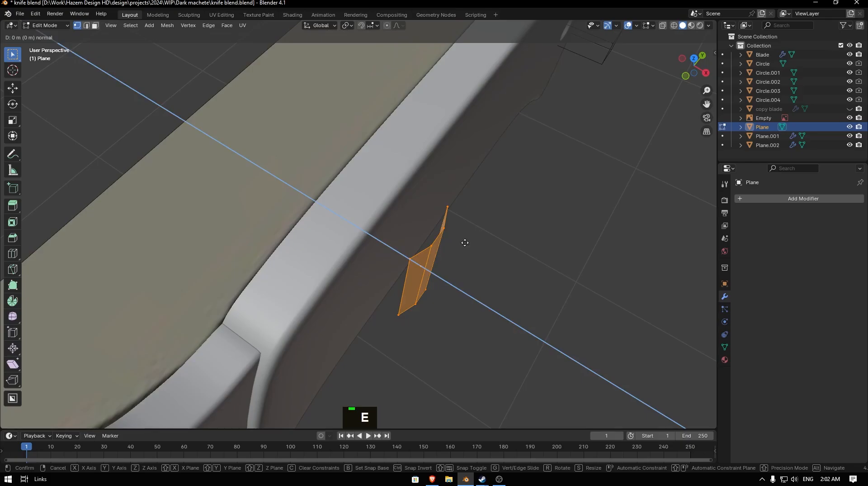
left_click(454, 240)
key("Tab")
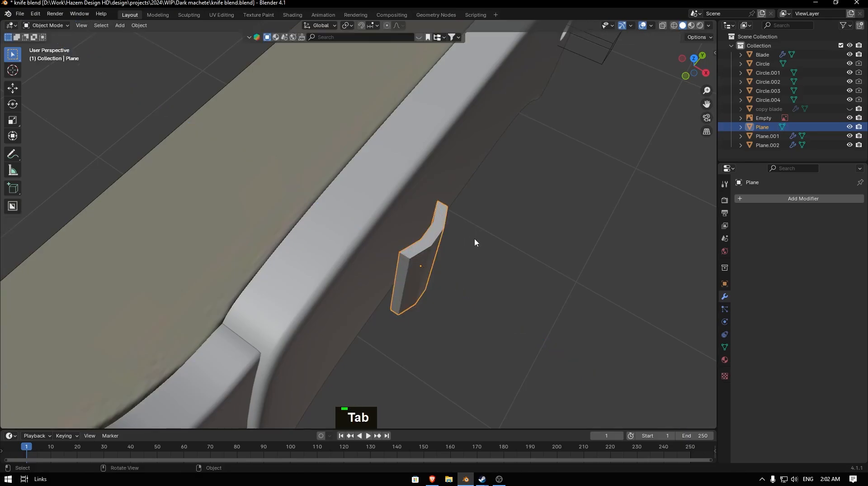
key("ctrl+2")
- Add four evenly spaced horizontal loop cuts to the grip rib to tighten its rounded ends
key("KP_3")
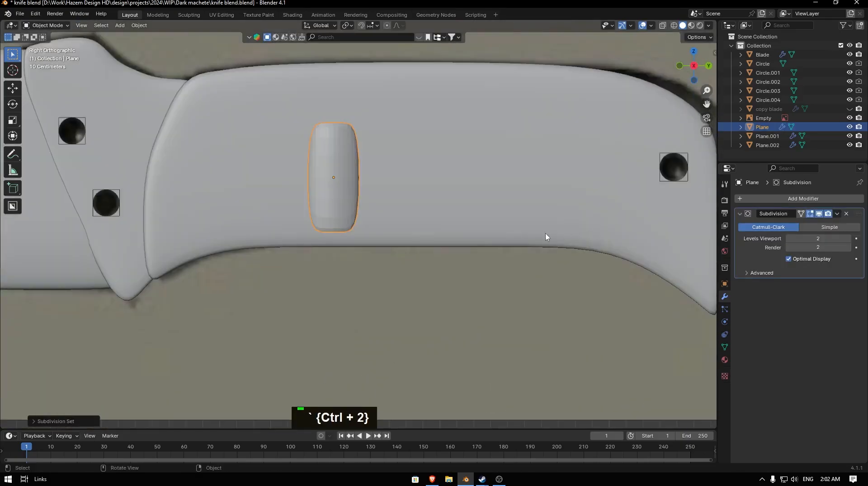
scroll(426, 218, "up", 2)
key("Tab")
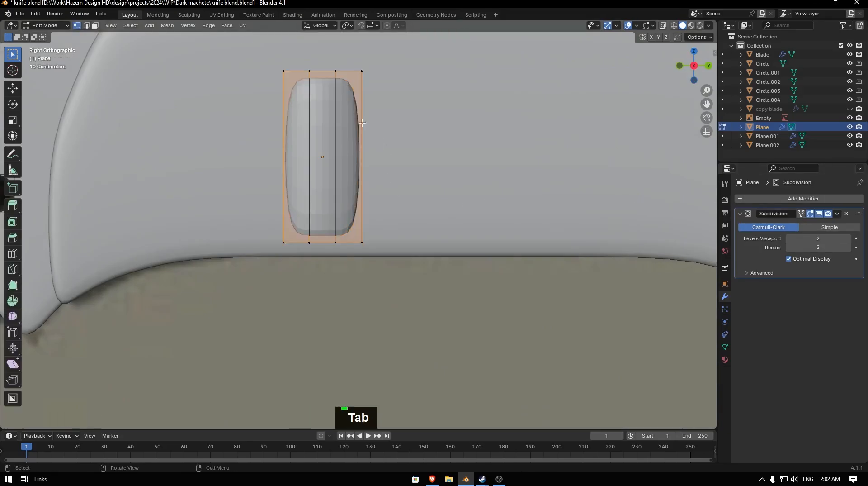
key("ctrl+r")
scroll(357, 121, "up", 3)
double_click(357, 121)
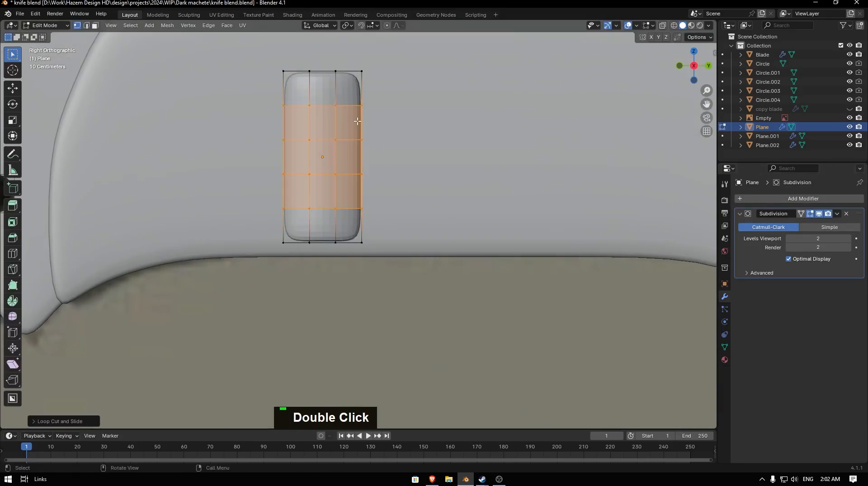
middle_click_drag(377, 111, 323, 126)
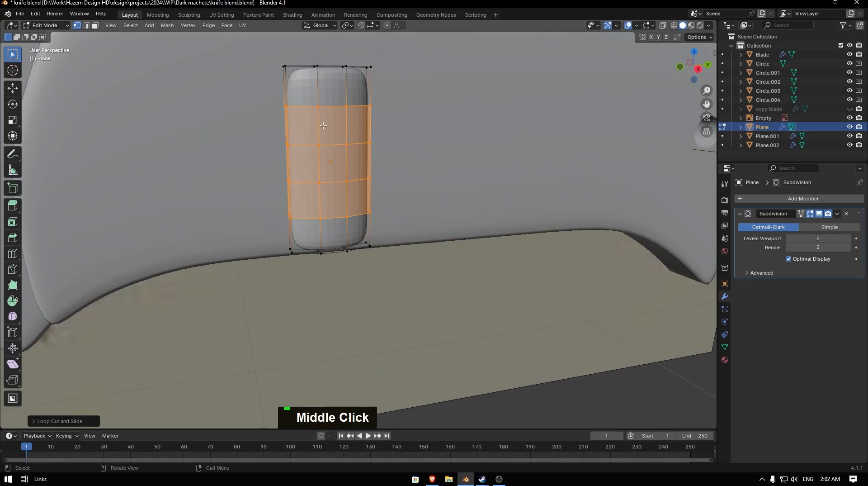
- Leave mesh editing and shade the grip rib smooth
key("Tab")
right_click(351, 92)
left_click(351, 92)
- Inspect the grip rib's shape and placement on the handle in perspective and from the right side view
key("grave")
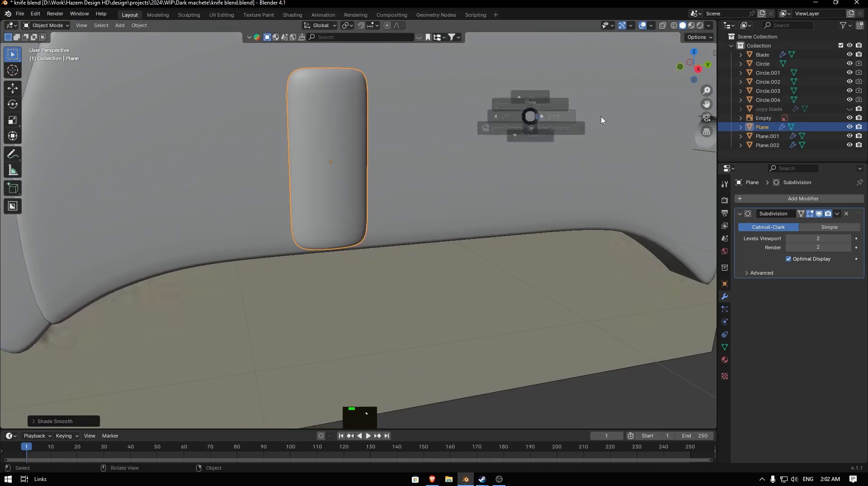
left_click(570, 120)
middle_click_drag(433, 146, 474, 168)
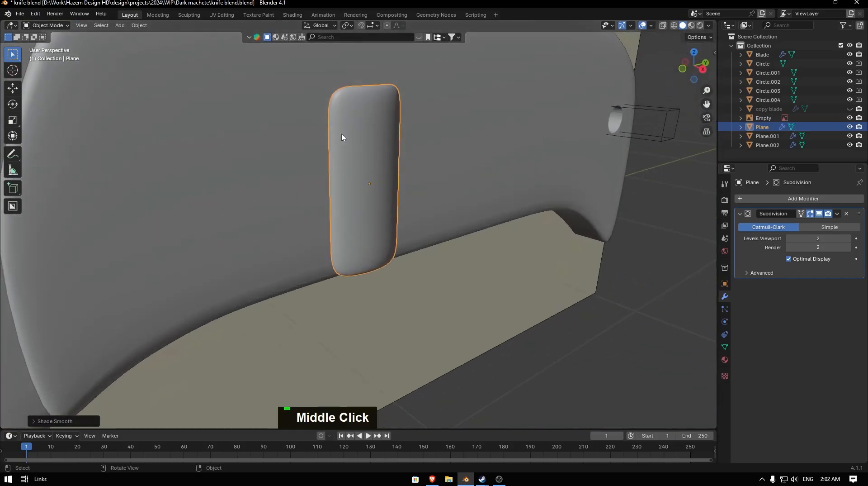
scroll(342, 137, "down", 3)
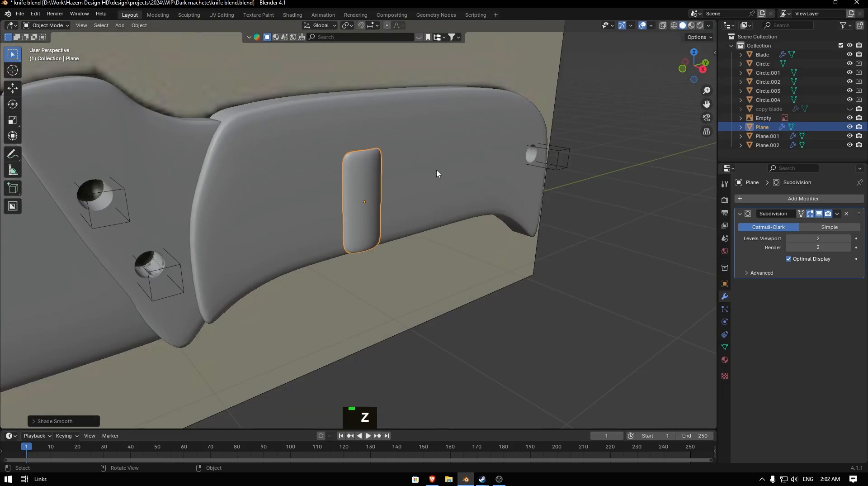
left_click(640, 175)
key("grave")
left_click(508, 203)
scroll(555, 173, "down", 3)
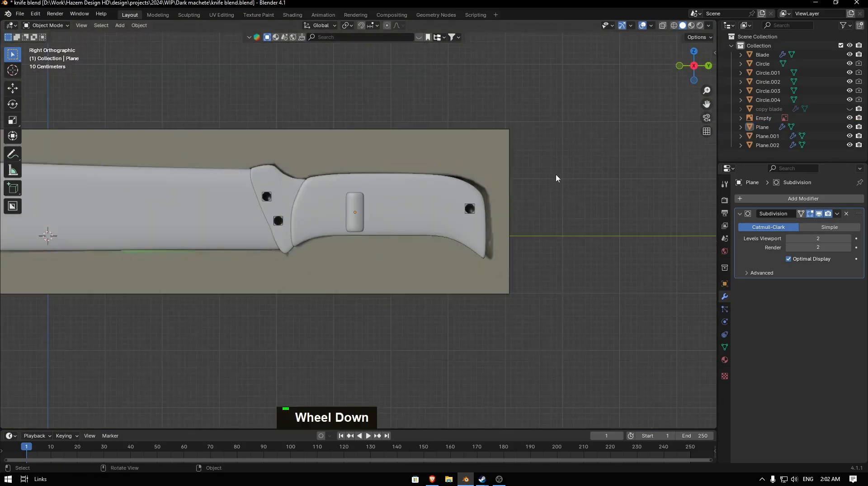
- Add a new plane and move it along the Y axis to the handle's grip area
key("shift+a")
mouse_move(505, 180)
left_click(553, 179)
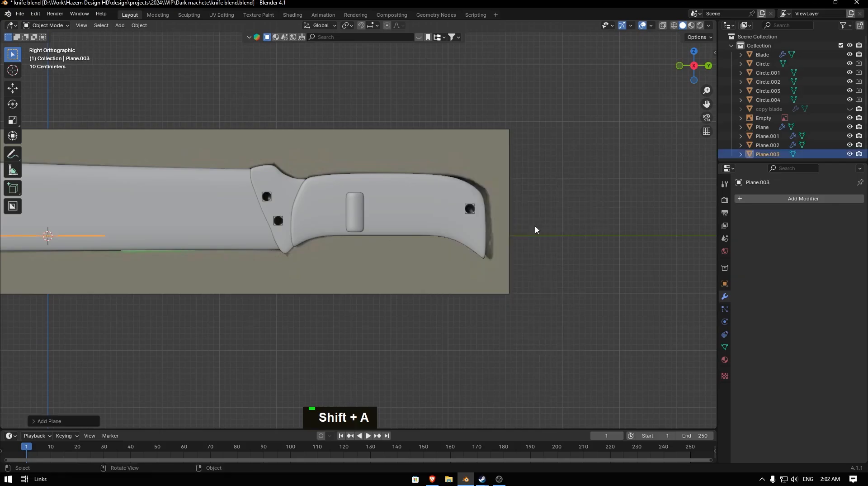
key("g")
key("y")
left_click(105, 266)
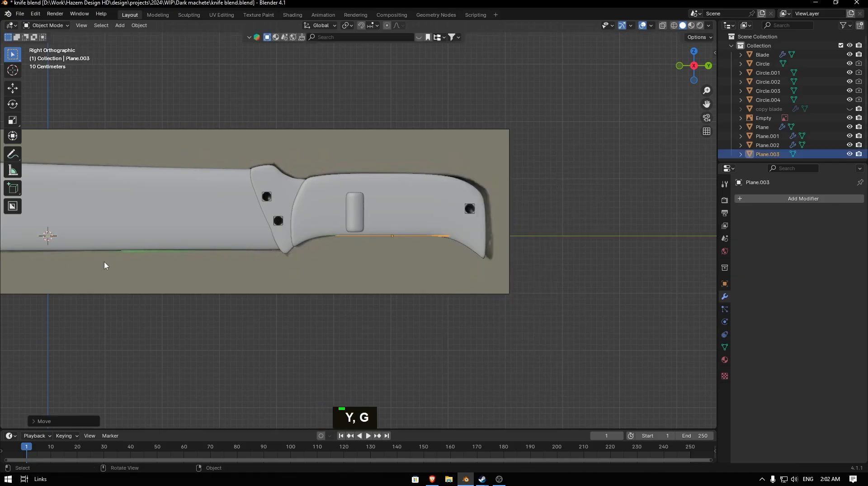
- Rotate the new plane 90° about Y and fit its rectangle to the grip panel in the reference image
key("r")
key("y")
key("0")
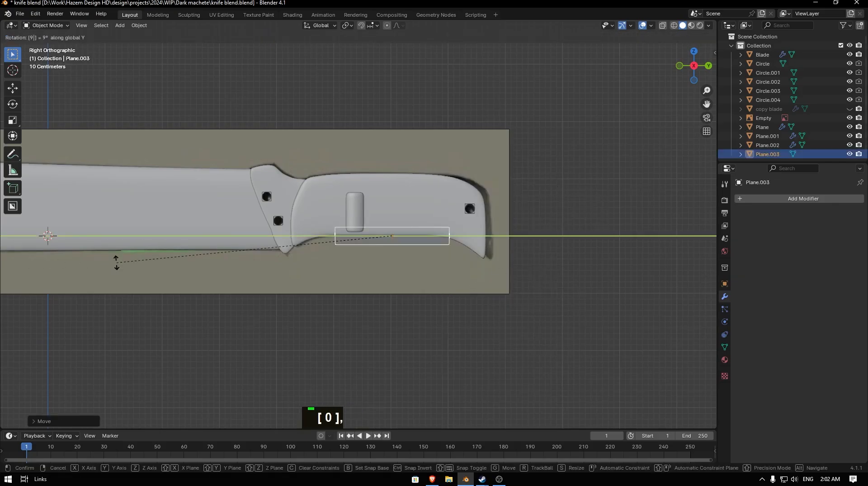
key("Return")
key("alt+z")
scroll(359, 223, "up", 3)
key("Tab")
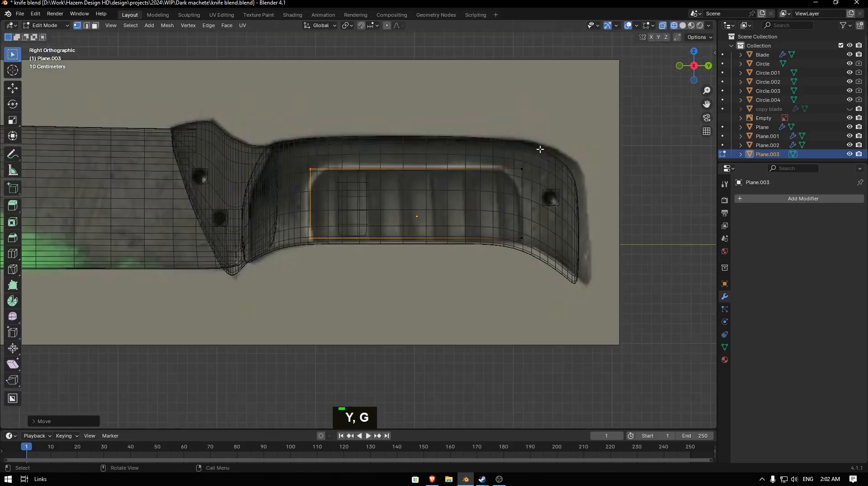
- Vertex-bevel all four corners of the grip plane by about 0.51 m with 8 segments to match the panel's rounded outline
key("a")
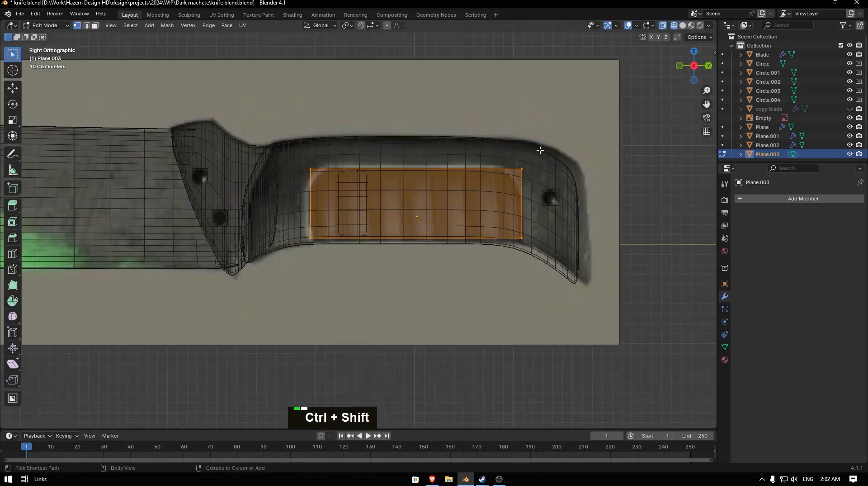
key("ctrl+shift+b")
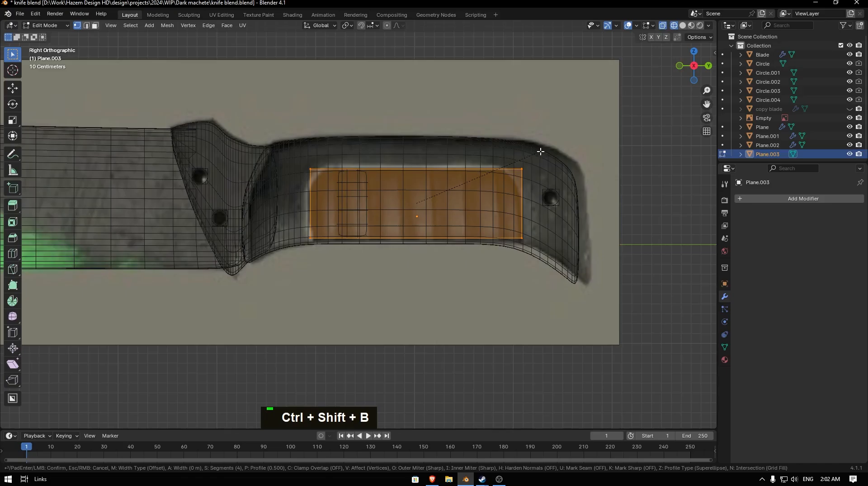
scroll(561, 152, "up", 1)
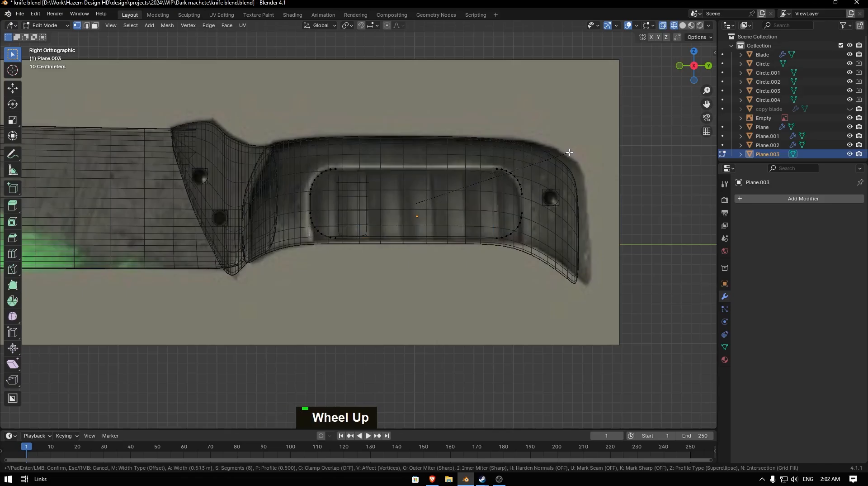
left_click(570, 152)
key("Tab")
- Align the rounded plane with the reference panel along Y and shift it along X relative to the handle
key("g")
key("y")
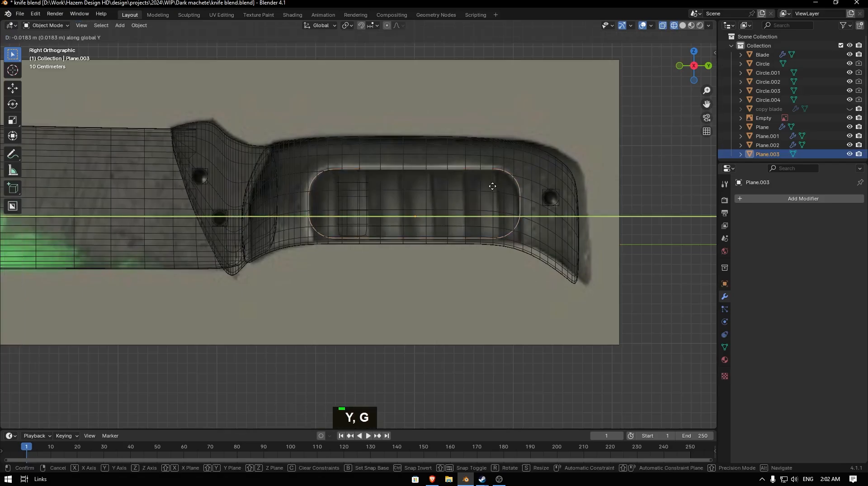
left_click(492, 189)
middle_click_drag(444, 176, 479, 206)
key("g")
key("x")
left_click(481, 208)
- Extrude the whole rounded plane into a thick block and move it along X so it crosses the handle's side
key("Tab")
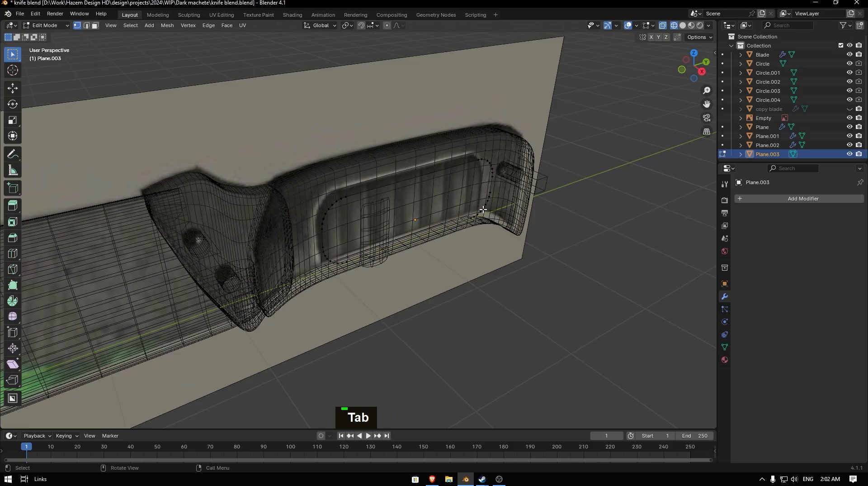
key("a")
key("e")
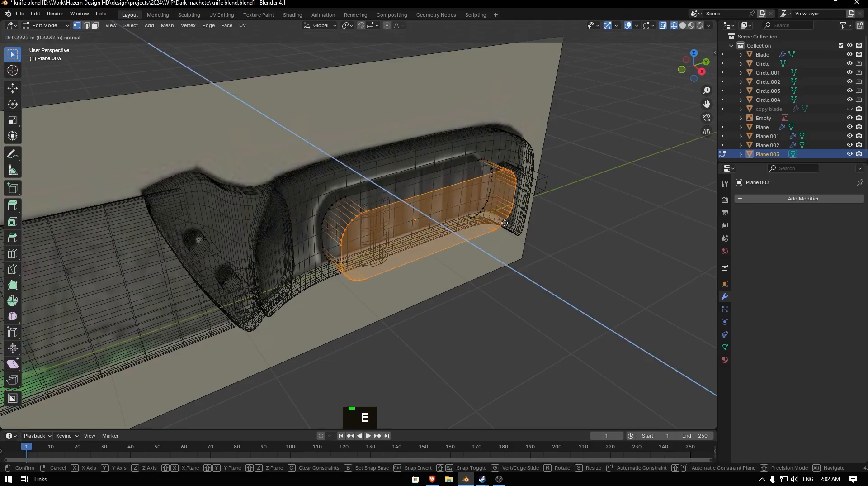
left_click(487, 216)
key("Tab")
key("g")
key("x")
key("h")
middle_click_drag(484, 180, 459, 181)
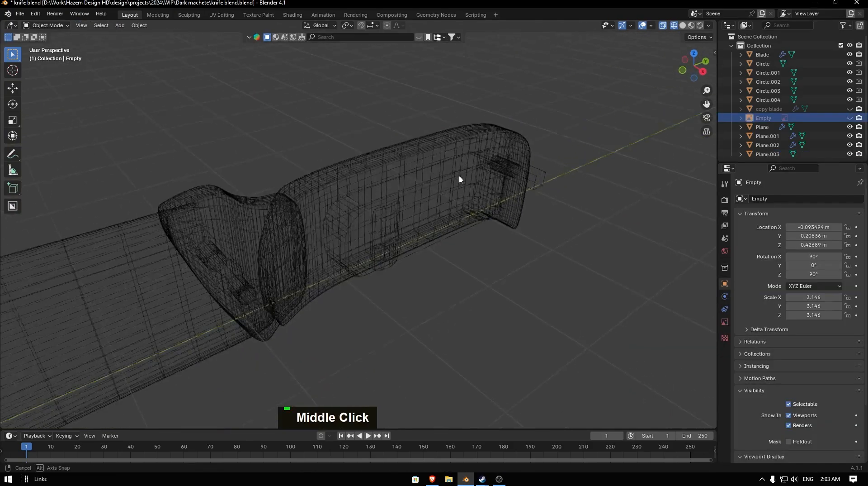
key("ctrl+z")
key("ctrl+z")
- Subtract the rounded block from the handle with a Boolean difference in solid shading
double_click(504, 186)
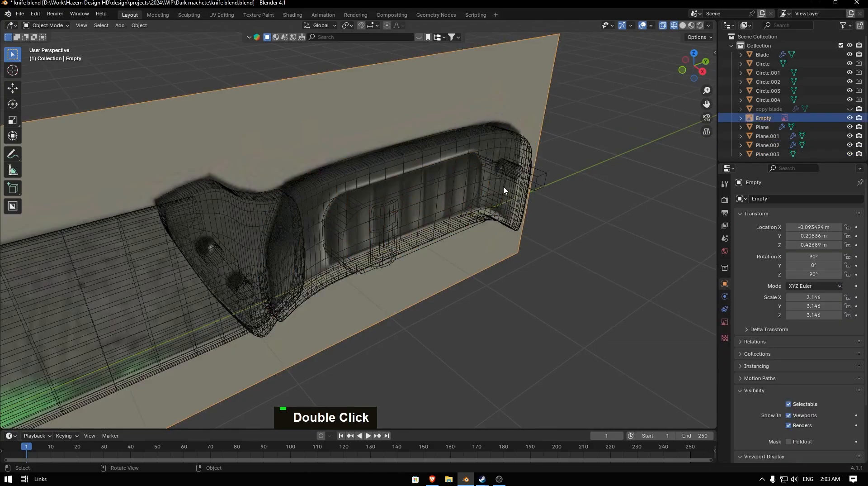
key("z")
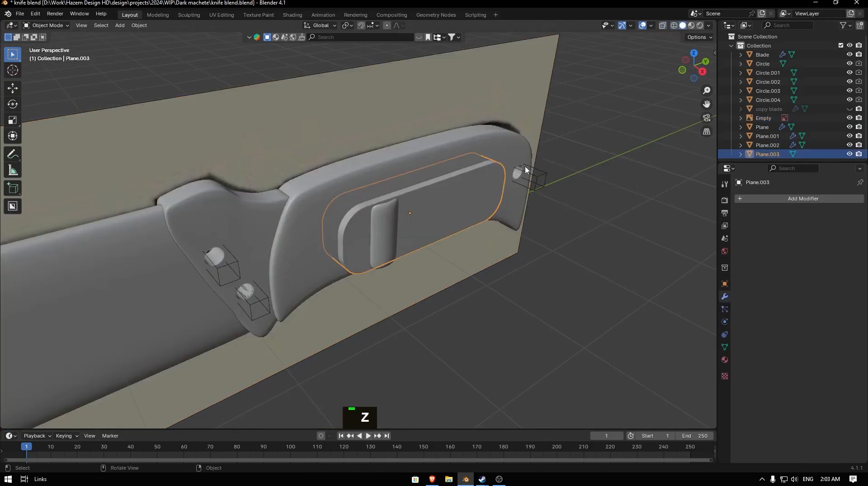
left_click(467, 150, "shift")
key("ctrl")
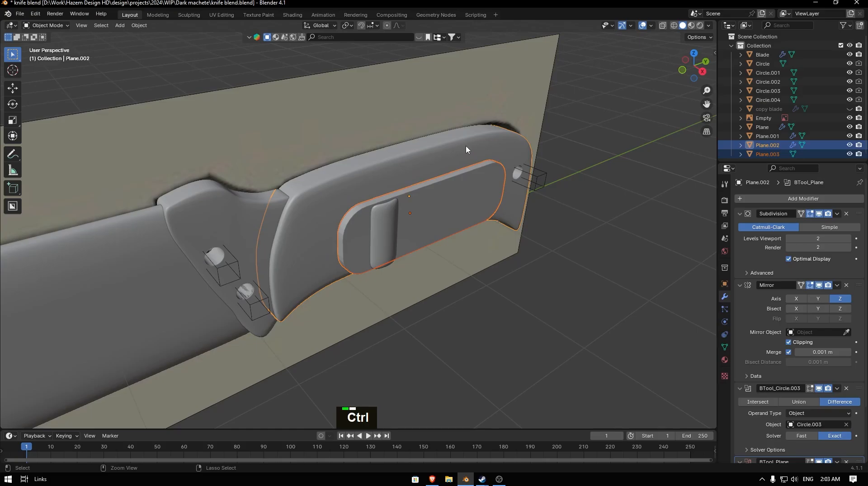
key("ctrl+minus")
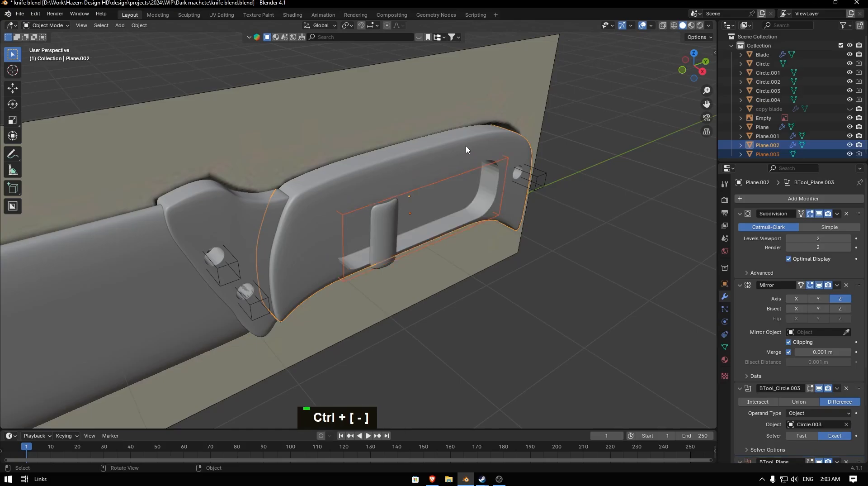
- Move the rounded cutter's inner face along negative X past the handle's far side so the cut goes all the way through
left_click(472, 170)
key("Tab")
middle_click_drag(434, 168, 410, 167)
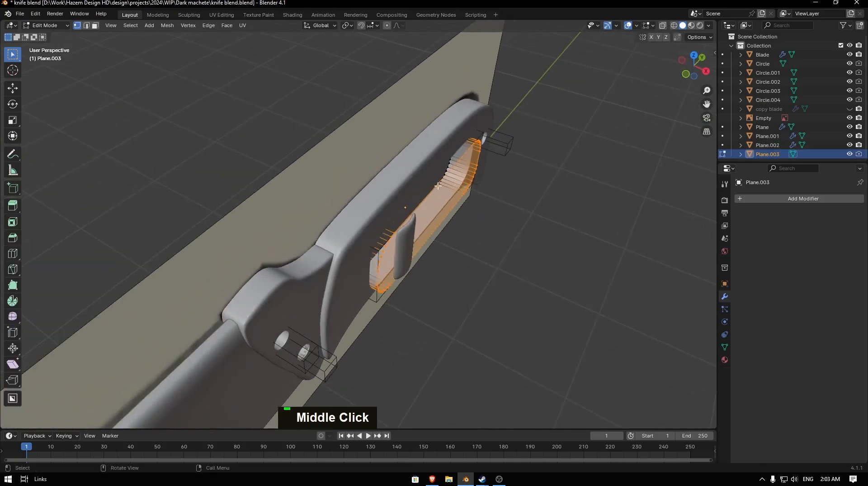
key("z")
middle_click_drag(451, 138, 481, 156)
key("grave")
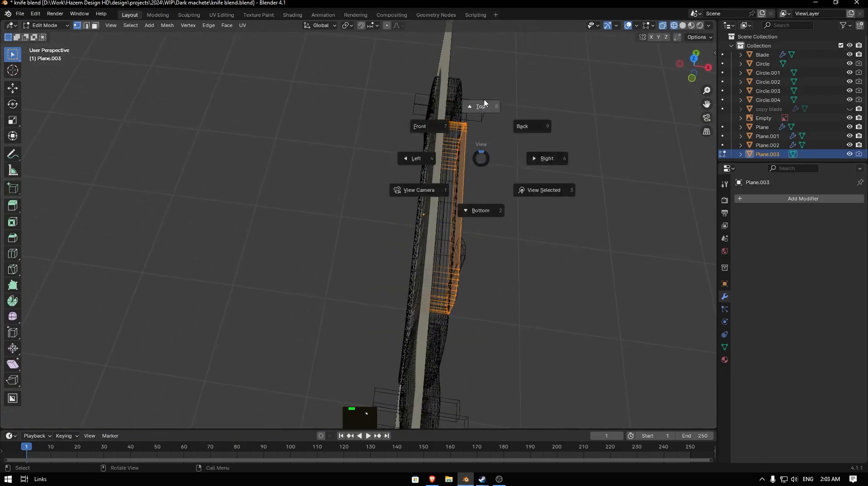
left_click(481, 97)
left_click_drag(439, 69, 346, 359)
key("g")
key("y")
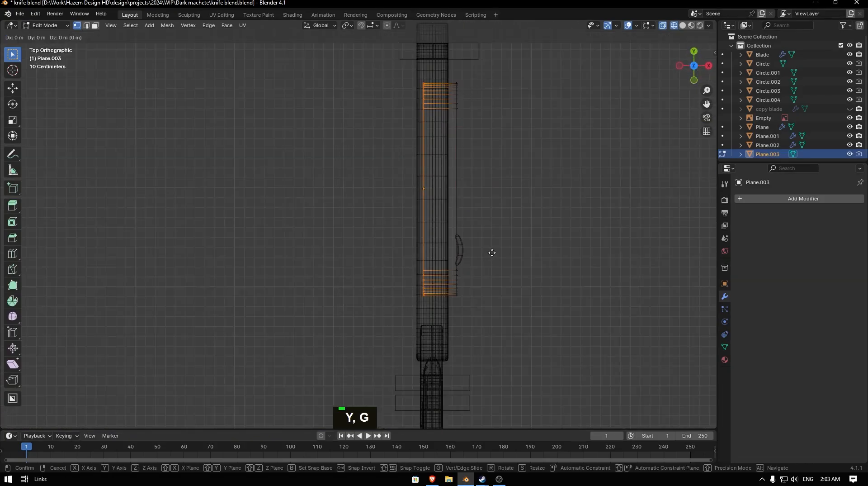
key("x")
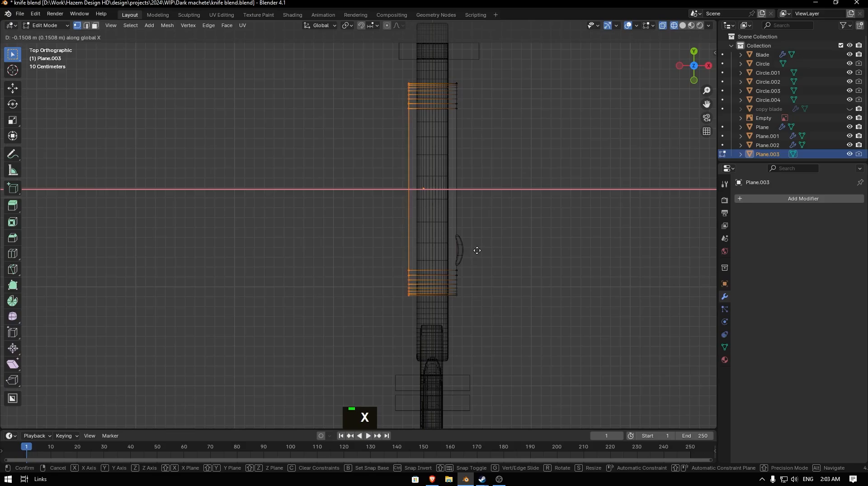
left_click(475, 251)
key("grave")
left_click(642, 247)
key("Tab")
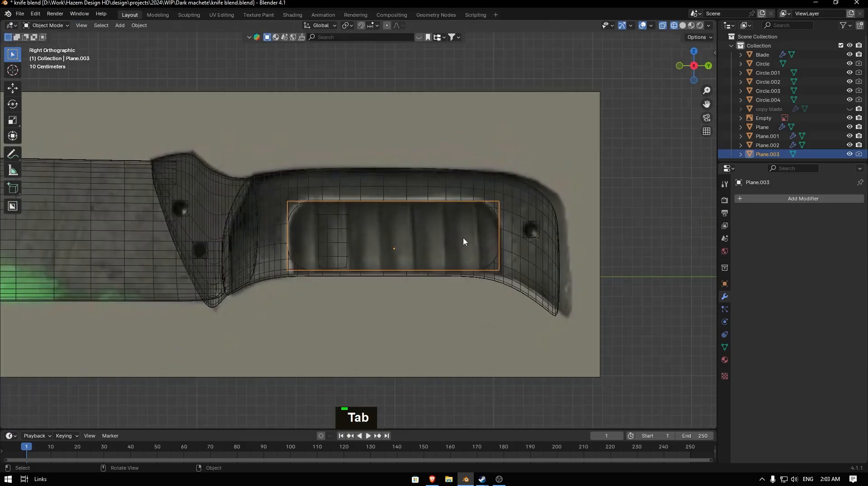
- Move the grip rib along negative X to sit inside the handle cutout
key("z")
mouse_move(488, 224)
middle_mouse_down()
mouse_move(495, 227)
mouse_move(397, 228)
middle_mouse_up()
scroll(403, 232, "up", 4)
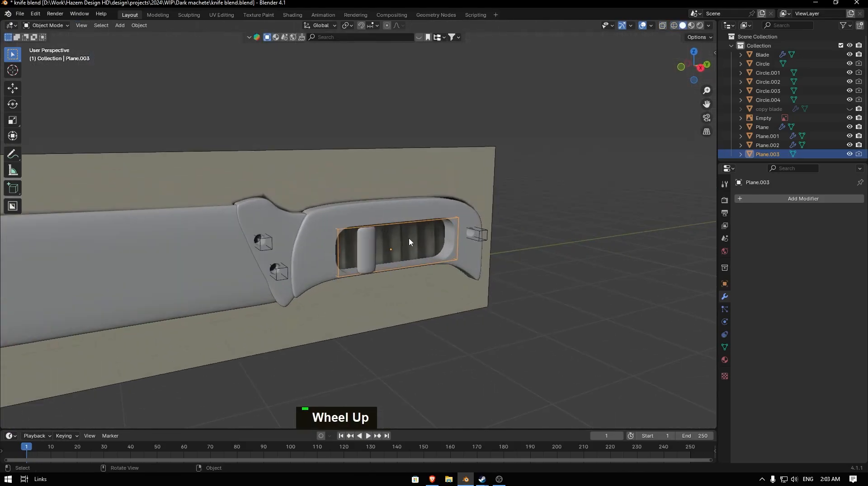
left_click(378, 256)
scroll(469, 223, "up", 4)
key("ctrl+z")
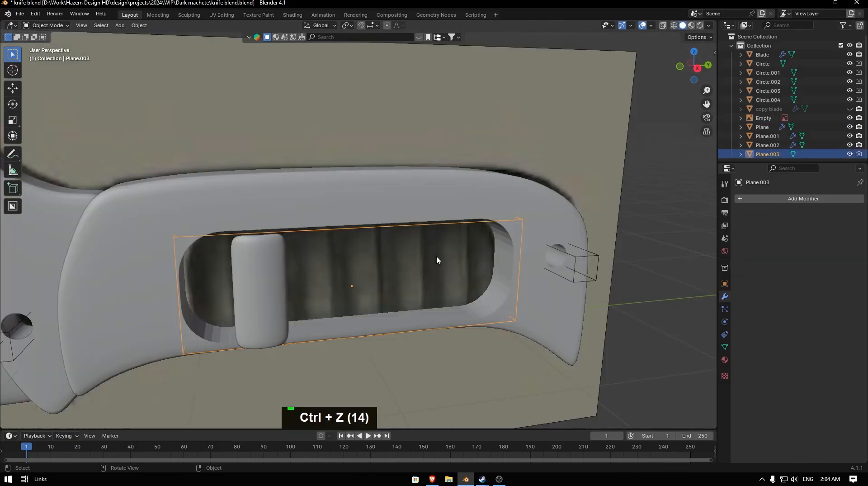
middle_click_drag(436, 255, 450, 268)
key("g")
key("x")
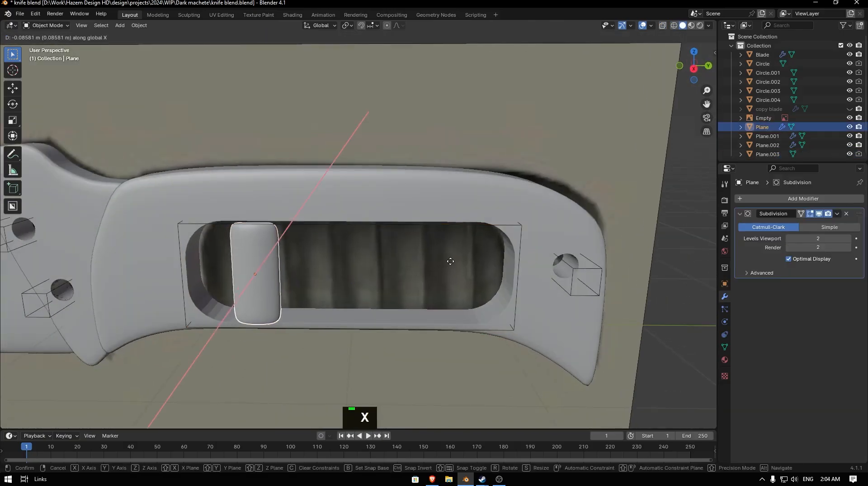
- Scale the grip rib up slightly and move it along Y to the guard-side end of the cutout
key("KP_3")
key("z")
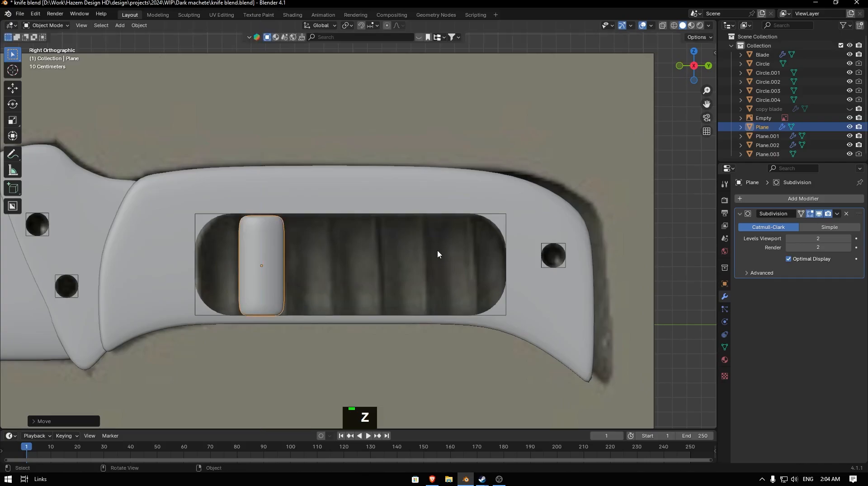
key("s")
key("y")
key("g")
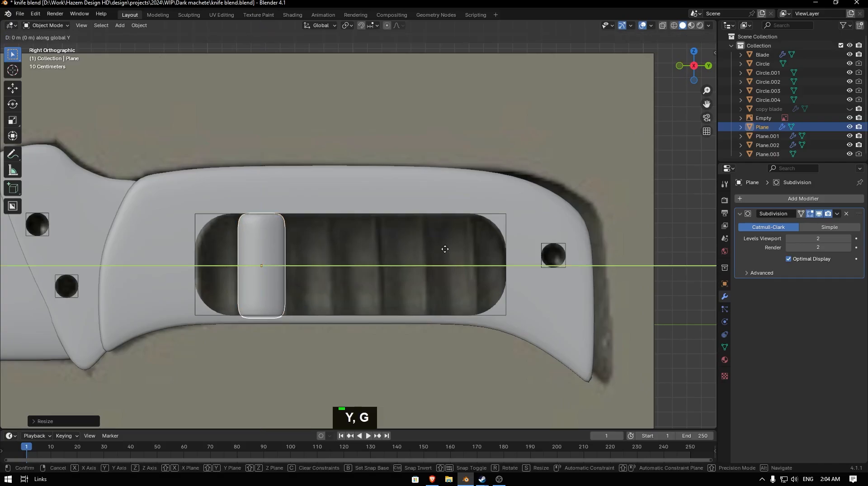
left_click(402, 254)
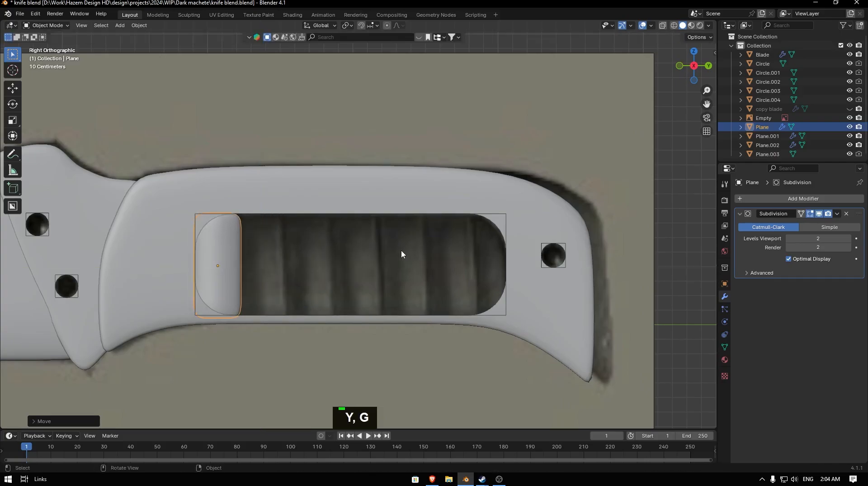
- Add an Array modifier to the grip rib with a relative offset of 0 in X and 1 in Y
double_click(800, 198)
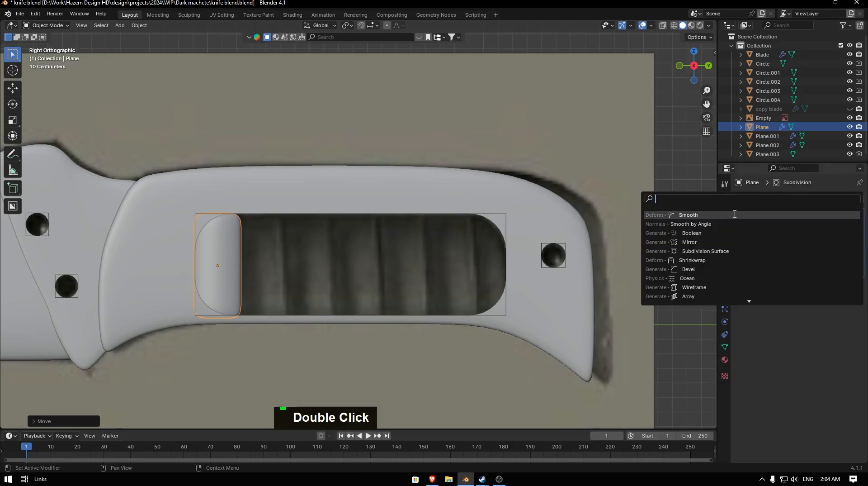
type("ar")
left_click(690, 215)
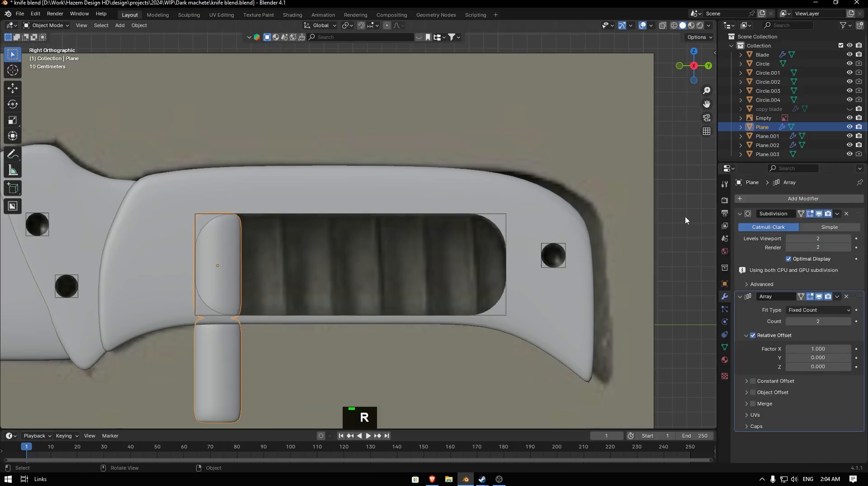
double_click(817, 348)
type("0")
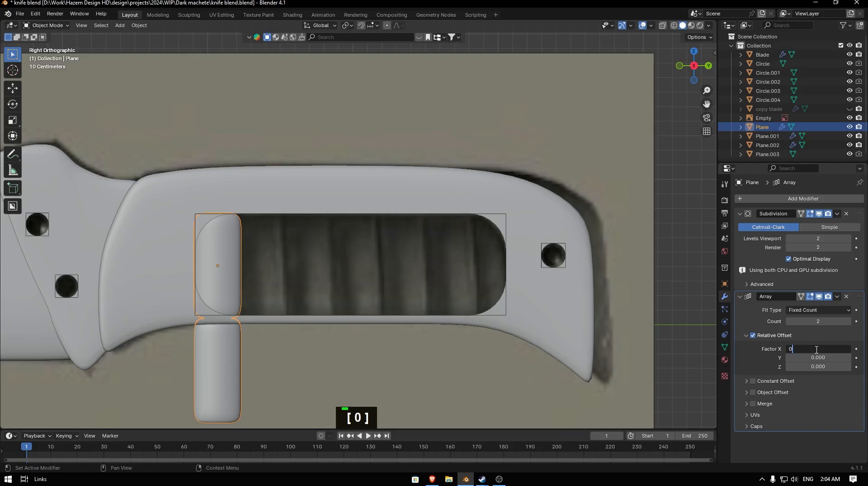
key("Return")
key("Return")
double_click(819, 346)
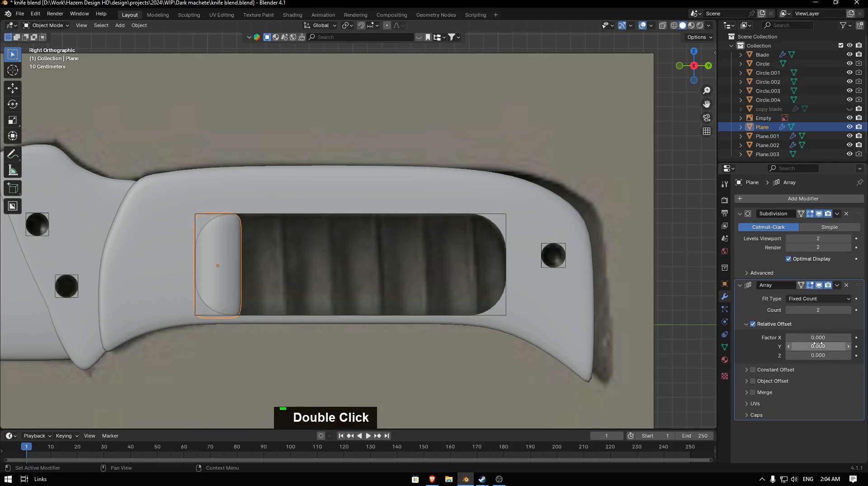
type("1")
key("Return")
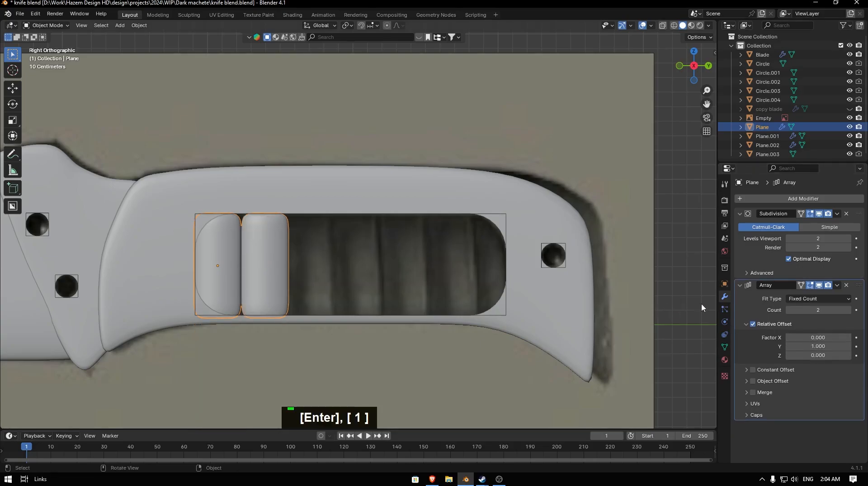
- Set the grip rib array's count to 7 to fill the length of the cutout
left_click(849, 310)
double_click(848, 309)
left_click(849, 310)
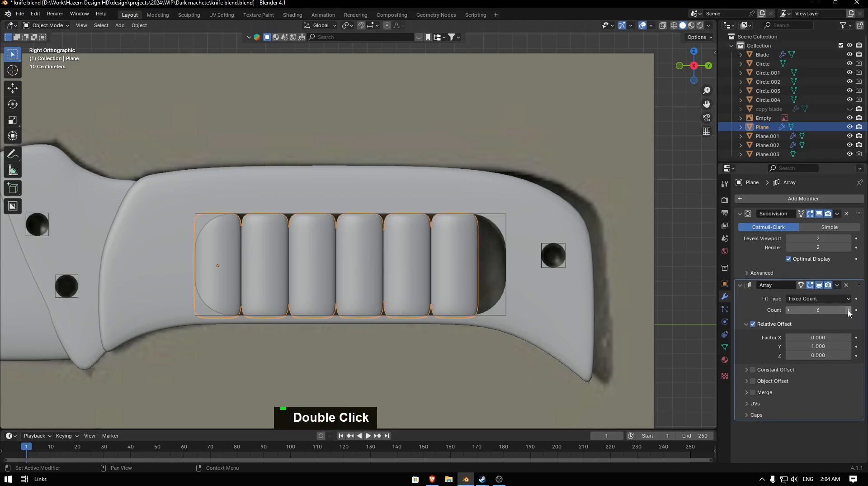
left_click(848, 309)
key("Tab")
key("Tab")
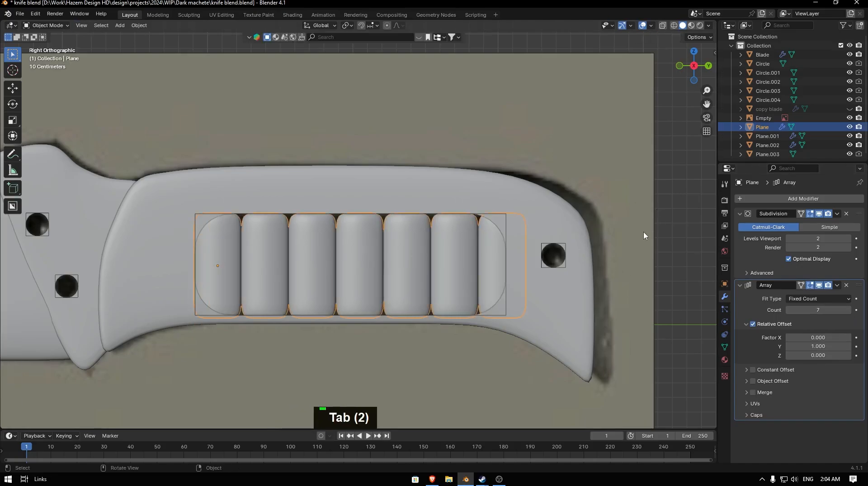
- Hide the reference image and view the cutout and ribs from the handle's opposite side
middle_click_drag(670, 242, 525, 209)
left_click(634, 256)
key("h")
left_click_drag(706, 103, 228, 41)
- Add a Mirror modifier to the arrayed grip ribs, mirroring across the Z axis only
left_click(593, 222)
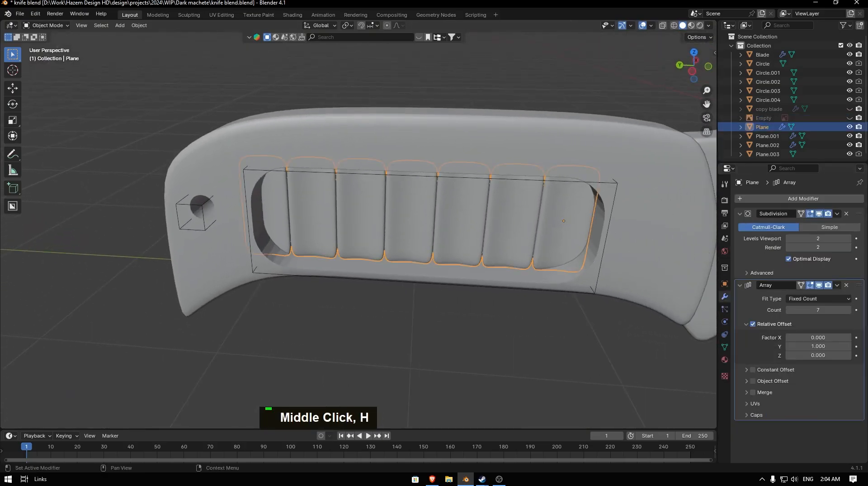
double_click(789, 201)
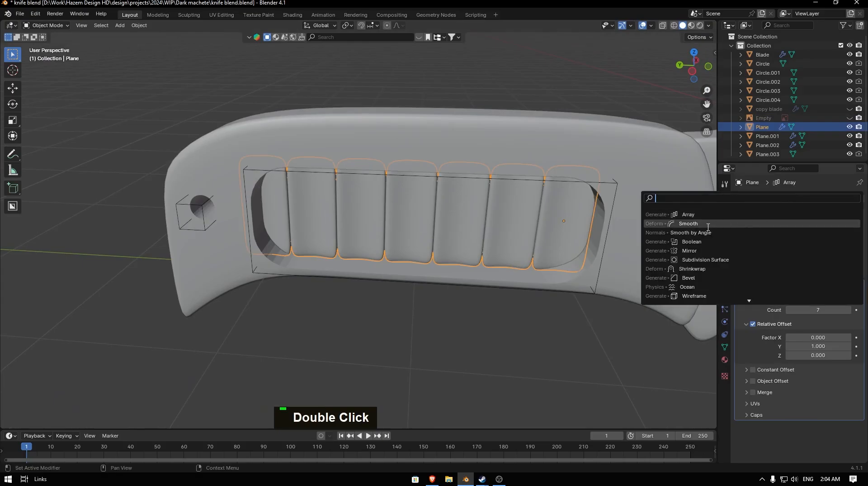
left_click(705, 251)
scroll(828, 416, "down", 1)
double_click(843, 423)
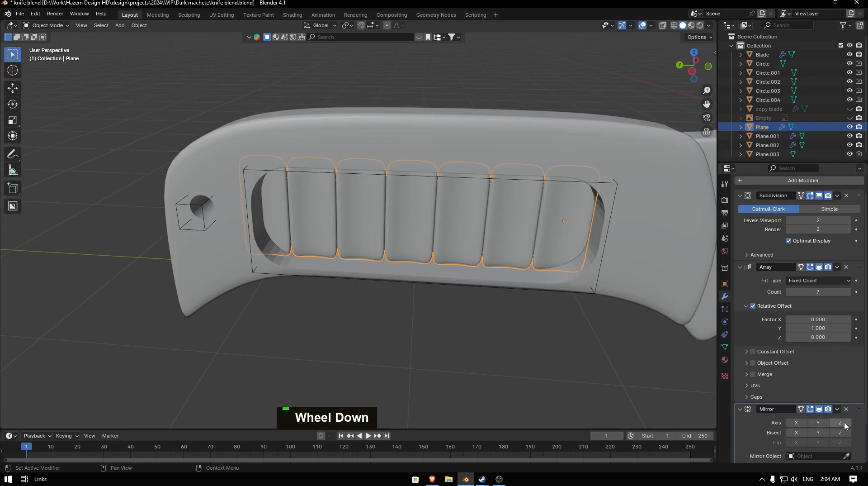
- Move all of the grip rib's mesh geometry along X to separate the mirrored halves, and check the ribs in isolation
middle_click_drag(679, 292, 23, 314)
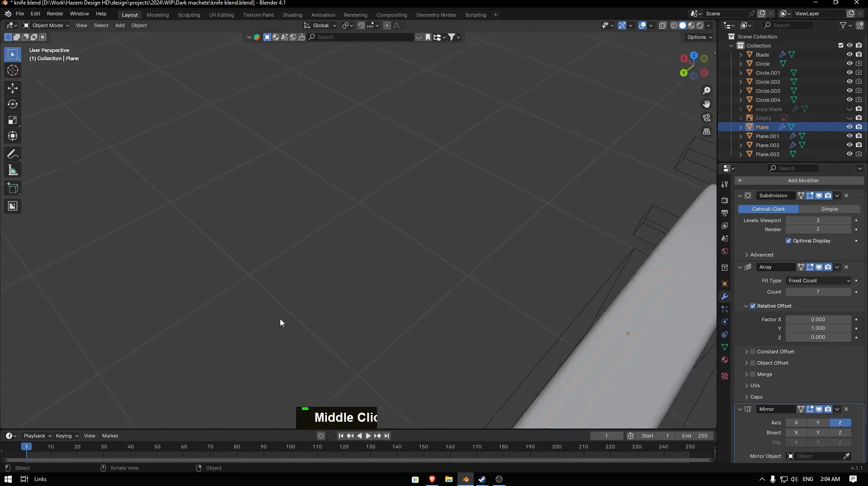
middle_click_drag(281, 322, 382, 306)
key("Tab")
key("a")
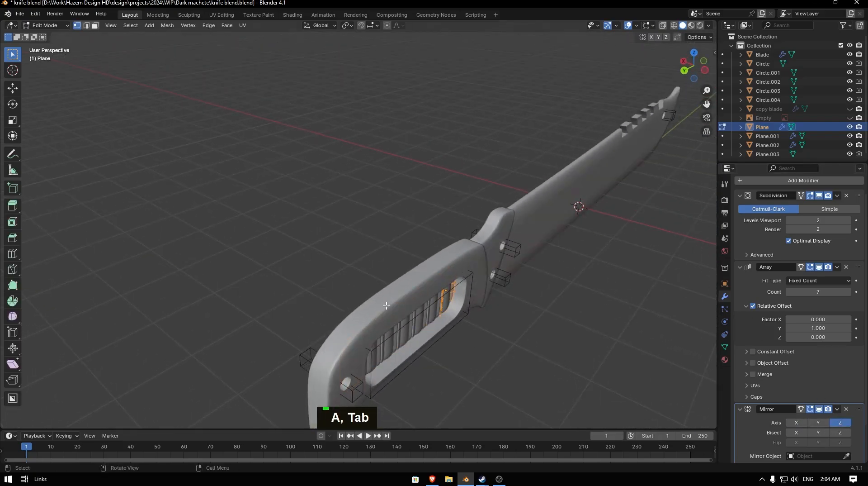
key("g")
key("x")
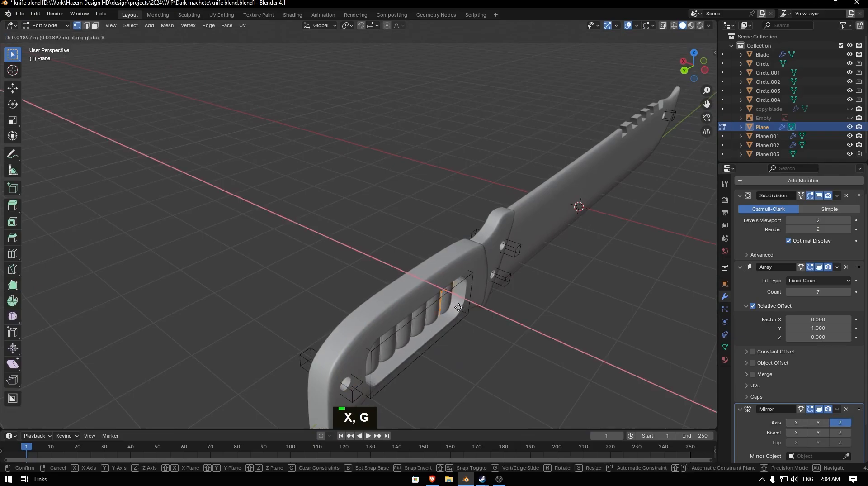
left_click(416, 301)
middle_click_drag(417, 300, 404, 250)
key("KP_Divide")
scroll(405, 249, "down", 3)
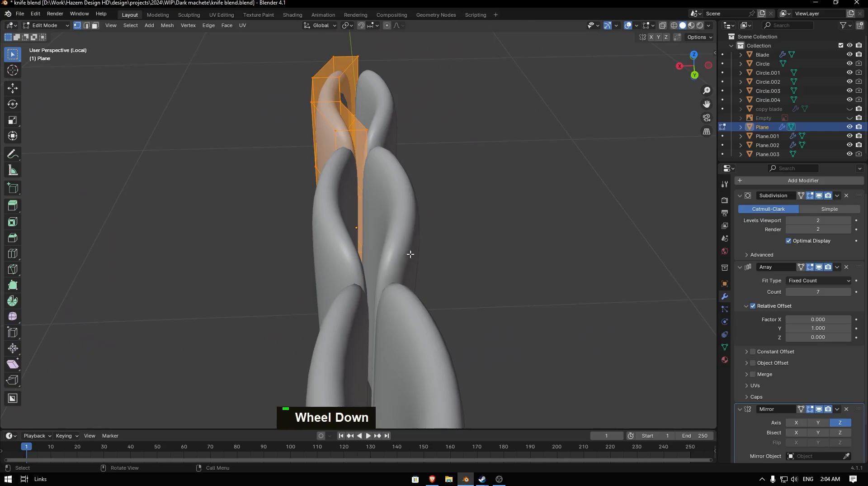
key("KP_Divide")
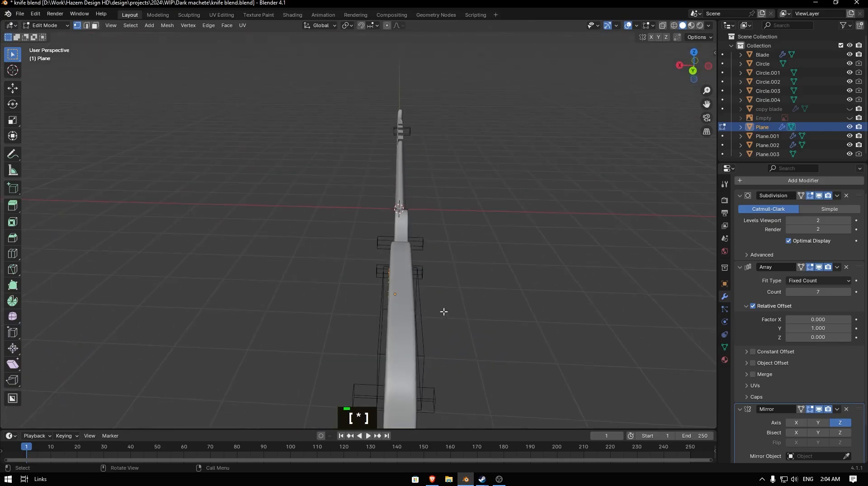
- Shift the grip rib object along X inside the handle and scale it up along X to thicken the ribs
key("Tab")
mouse_move(467, 301)
middle_mouse_down()
mouse_move(443, 294)
mouse_move(467, 294)
middle_mouse_up()
key("g")
key("x")
left_click(442, 297)
key("s")
key("x")
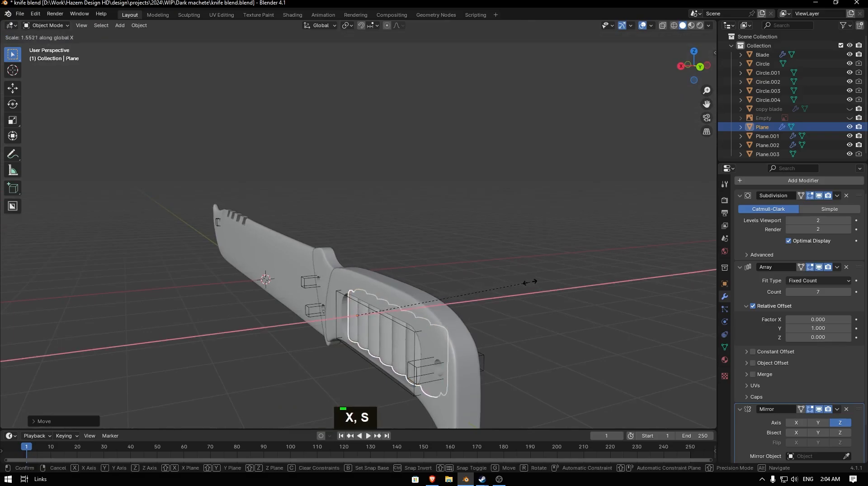
left_click(587, 282)
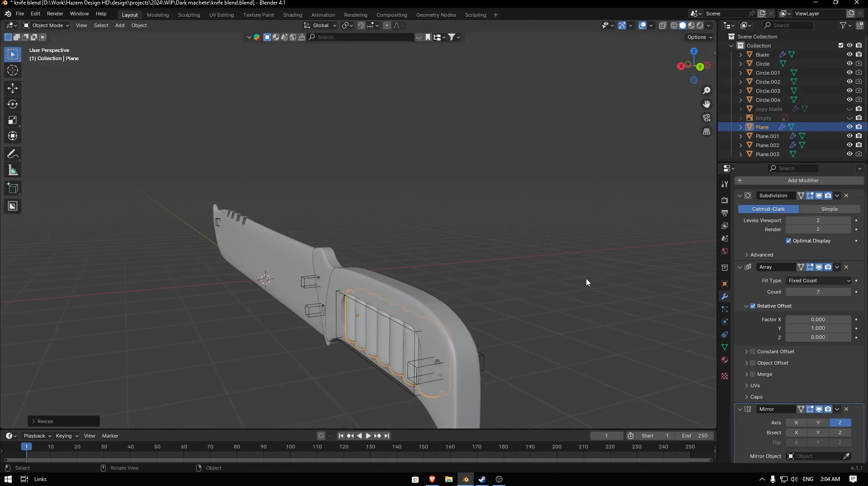
- Examine the thickened ribs in the handle's cutout and the overall machete from the side
middle_click_drag(586, 283, 512, 314)
key("Tab")
key("Tab")
scroll(525, 303, "down", 3)
key("z")
scroll(508, 291, "up", 2)
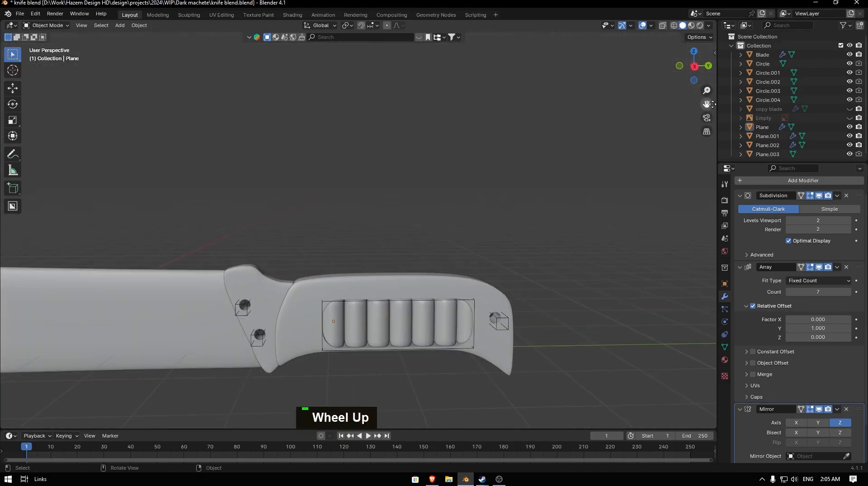
left_click_drag(712, 104, 791, 47)
left_click(382, 261)
key("z")
scroll(382, 257, "down", 3)
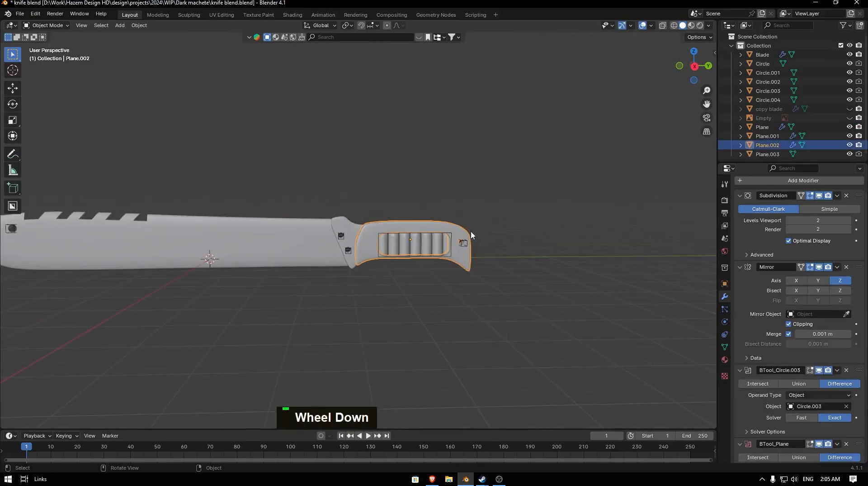
- Select all the machete parts and place a duplicate of them above the original along Z
left_click_drag(504, 148, 112, 310)
scroll(111, 311, "down", 4)
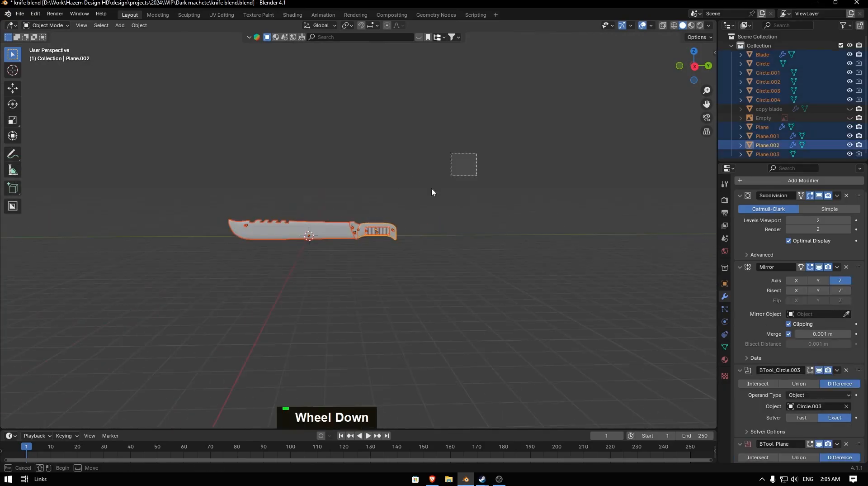
key("shift+d")
key("z")
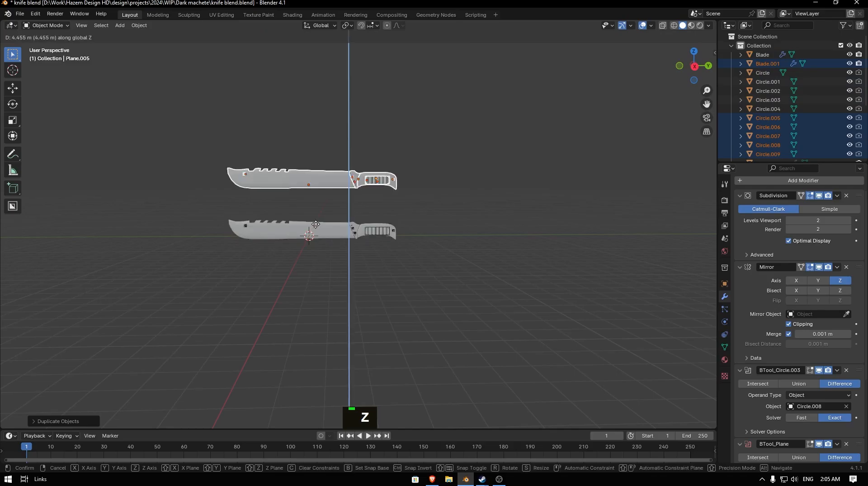
left_click(303, 173)
- Move the duplicated machete to a new collection named OG and exclude that collection from the view layer
key("m")
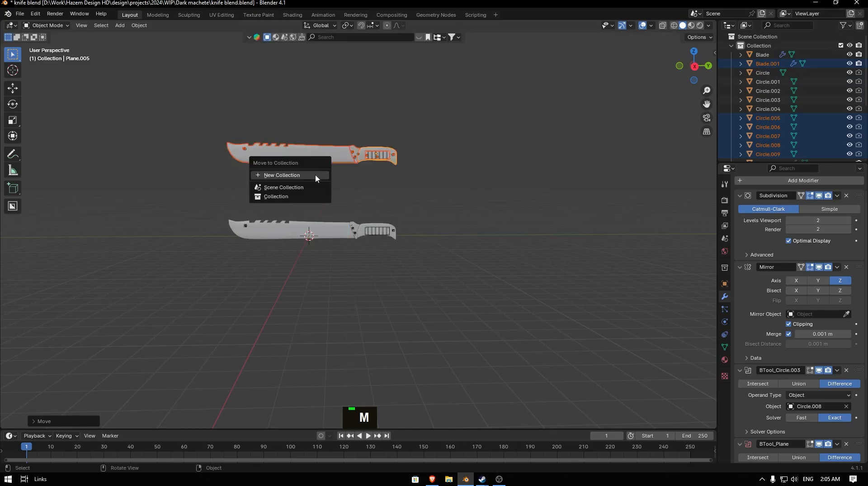
left_click(316, 175)
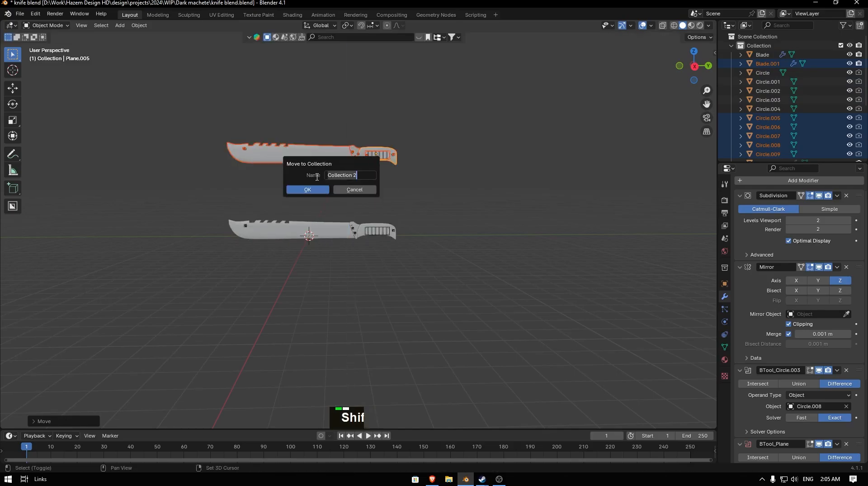
type("OG")
key("Return")
key("Return")
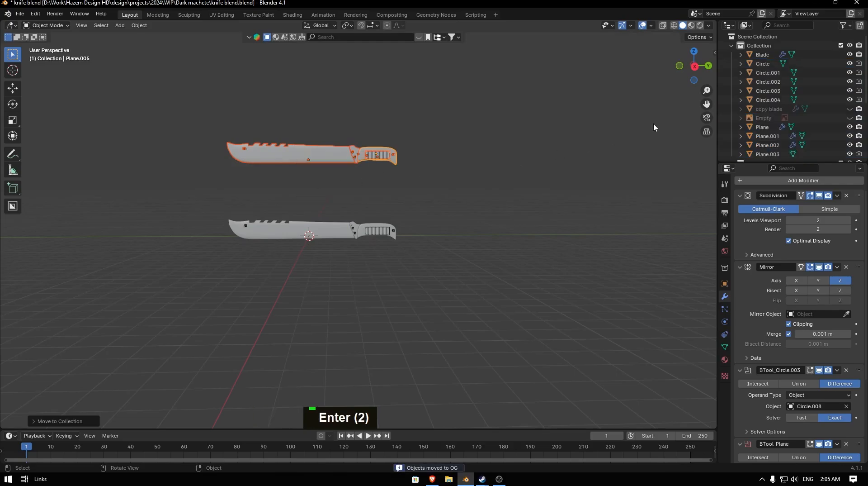
scroll(789, 145, "down", 3)
left_click(841, 64)
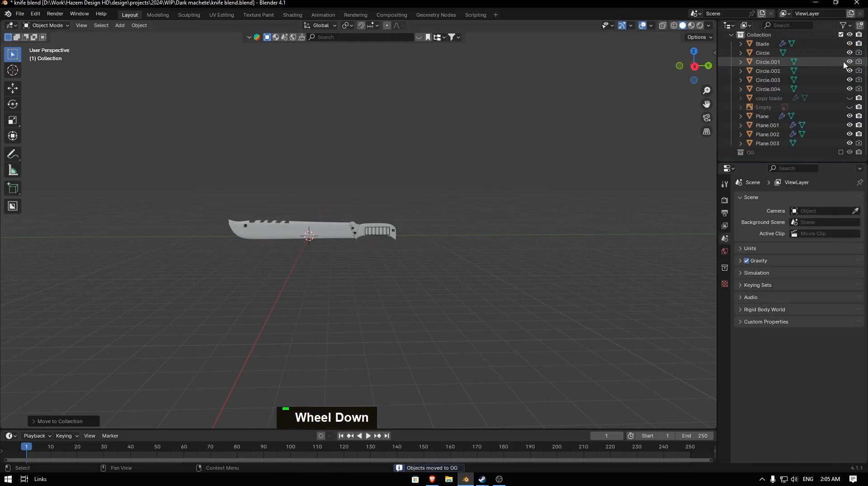
- Apply the handle's Subdivision, Mirror and BTool_Circle.003 modifiers in order
scroll(398, 204, "up", 8)
left_click(402, 250)
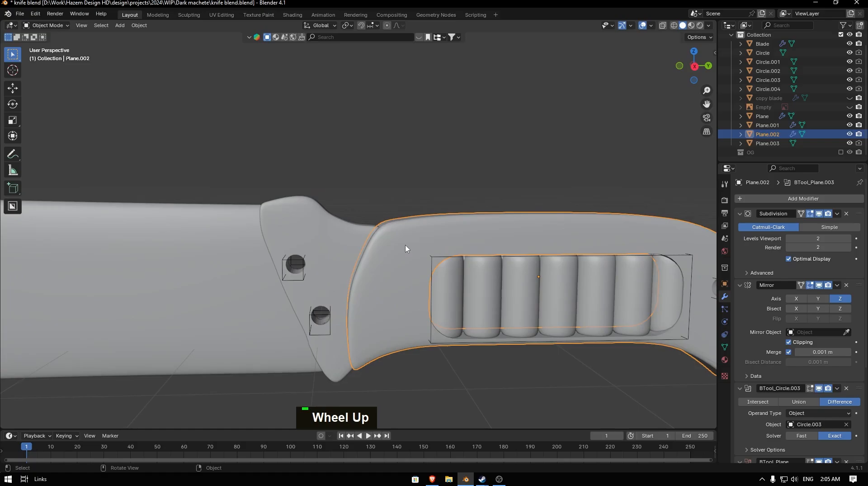
key("ctrl+a")
key("ctrl+a")
key("ctrl+a")
key("ctrl+a")
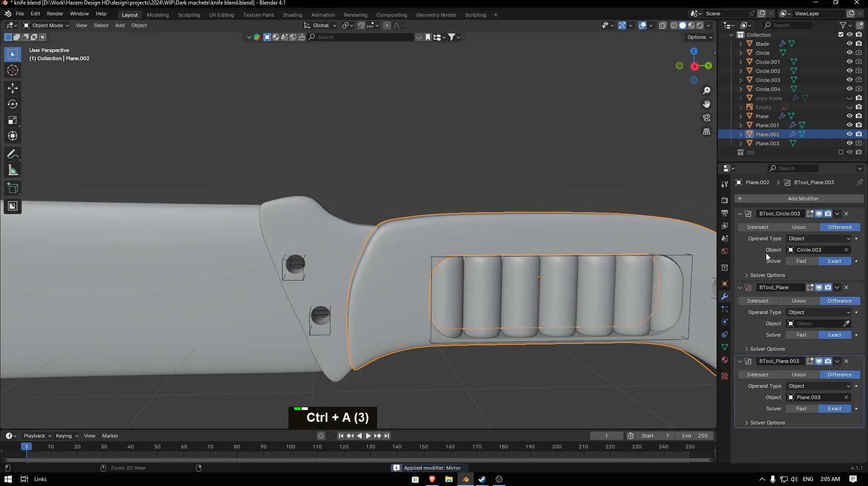
- Select all visible machete objects and apply their visual geometry to mesh
scroll(577, 227, "down", 5)
scroll(466, 192, "down", 3)
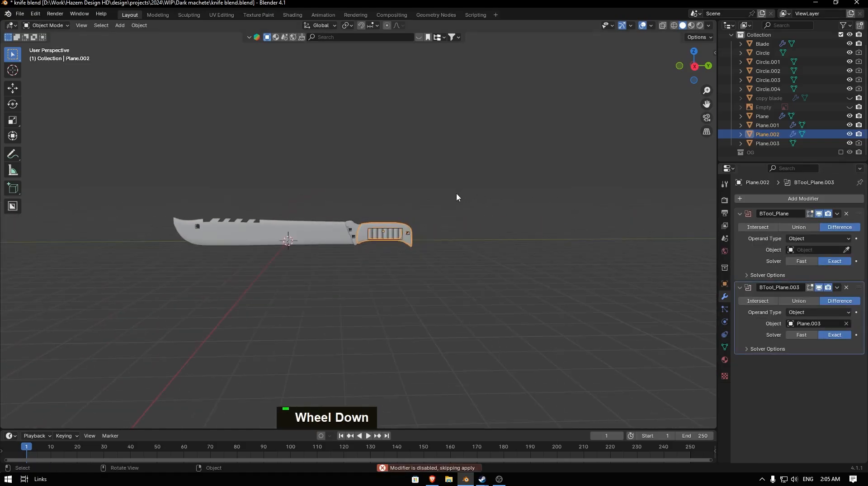
key("a")
key("ctrl+a")
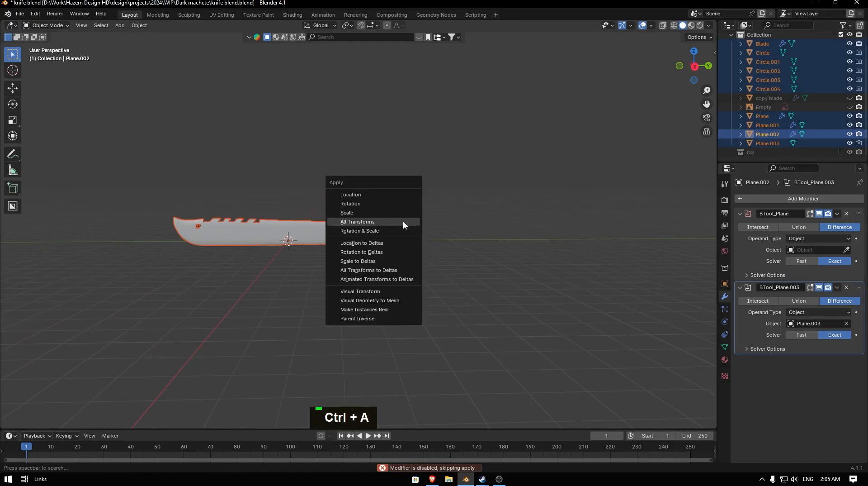
left_click(399, 301)
- Delete leftover hole cutter objects Circle.001 and Circle.004
scroll(353, 231, "up", 4)
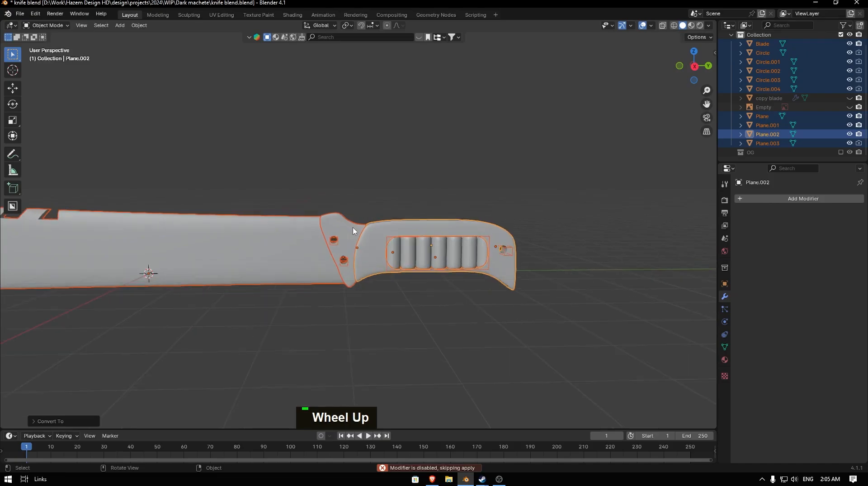
left_click(349, 232)
left_click(343, 261)
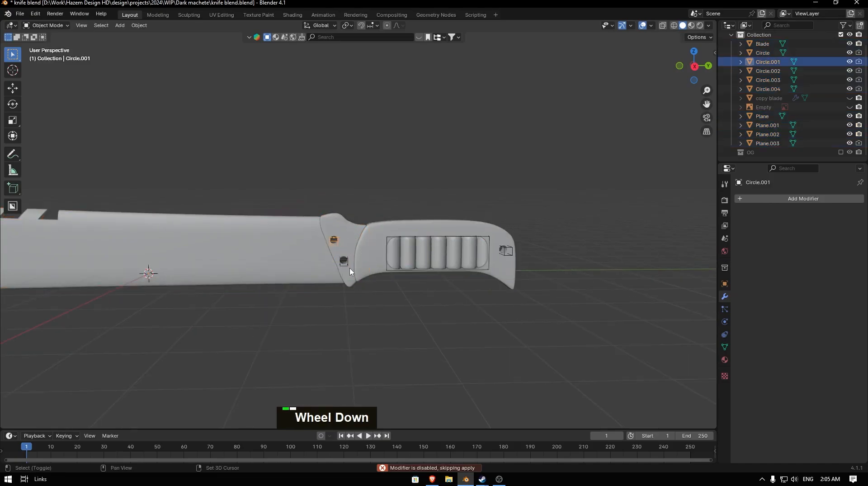
left_click(335, 242, "shift")
scroll(336, 246, "up", 5)
double_click(304, 263)
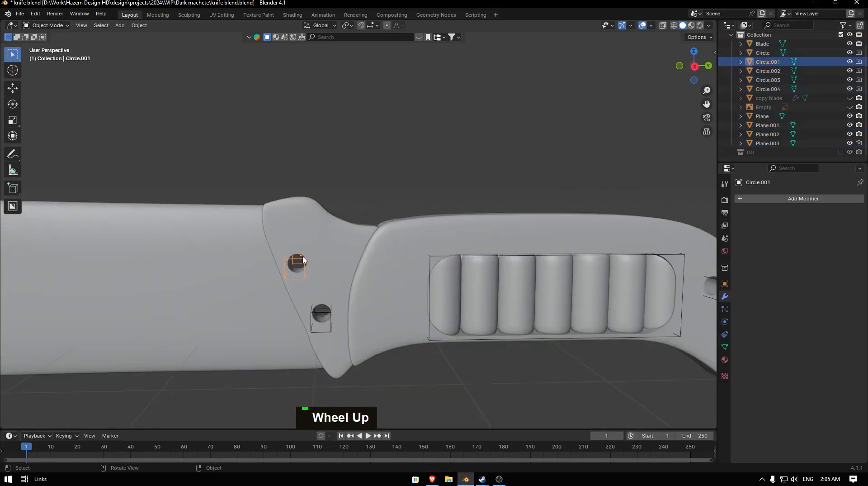
key("Delete")
double_click(333, 312)
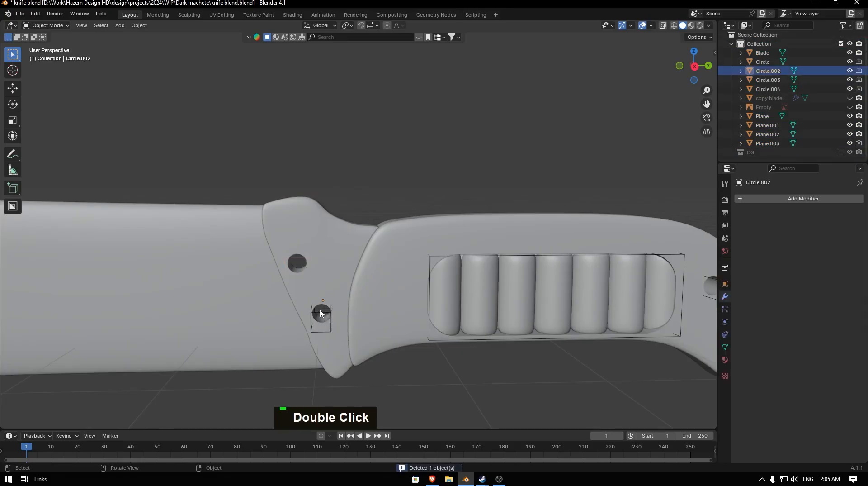
double_click(321, 313)
key("Delete")
- Delete the remaining cutter objects at the handle's cutout, the end hole, the guard's lower hole and the blade tip
scroll(639, 272, "down", 2)
left_click(579, 250)
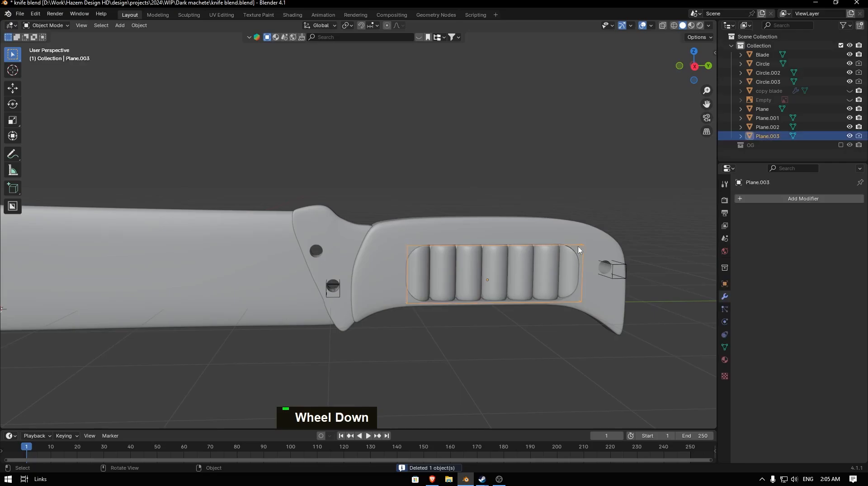
key("Delete")
key("Delete")
scroll(229, 256, "down", 3)
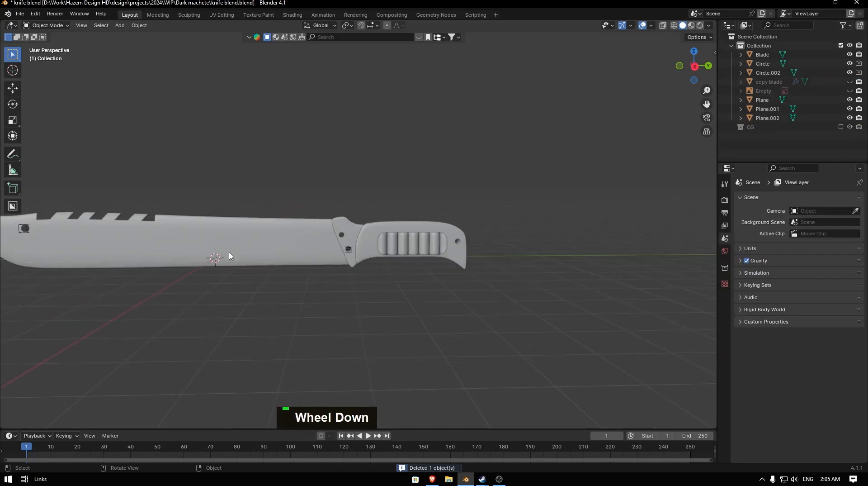
left_click(24, 230)
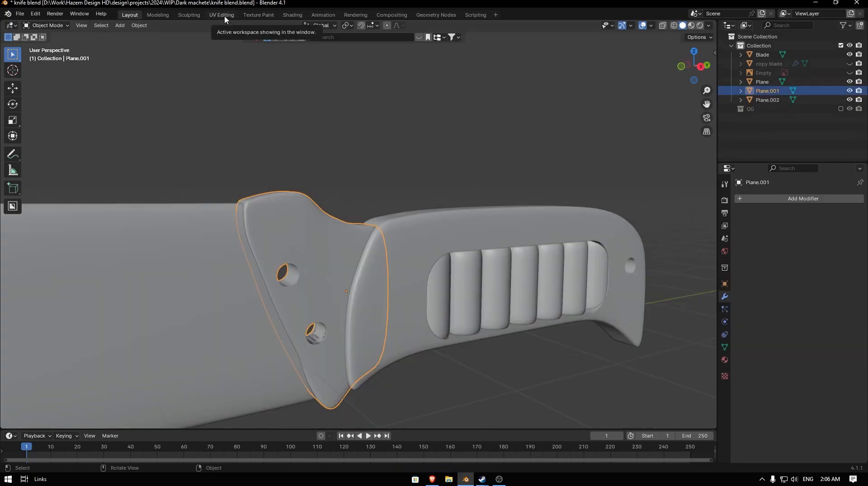
- Switch to the UV Editing workspace and select all of the blade's geometry in Edit Mode
left_click(225, 17)
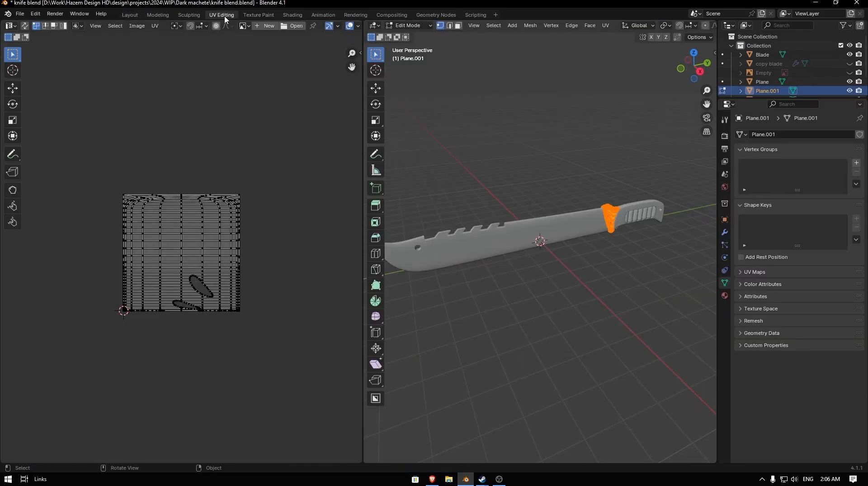
scroll(500, 242, "up", 1)
key("Tab")
left_click(499, 241)
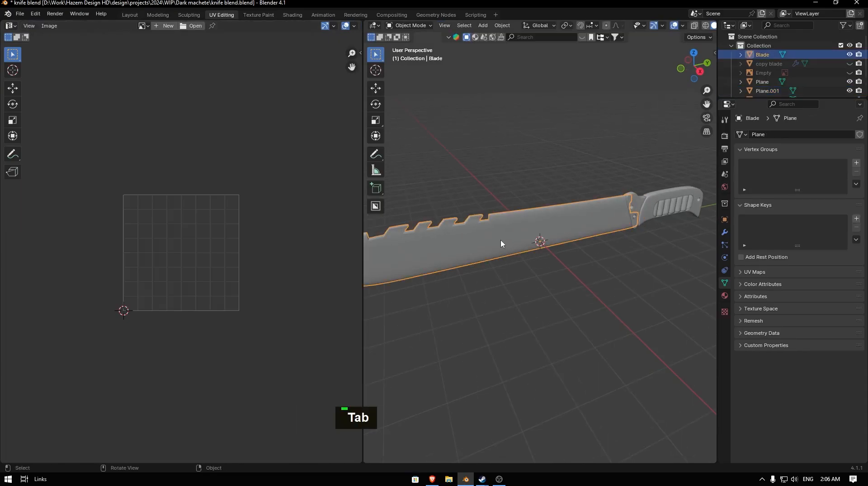
key("Tab")
key("a")
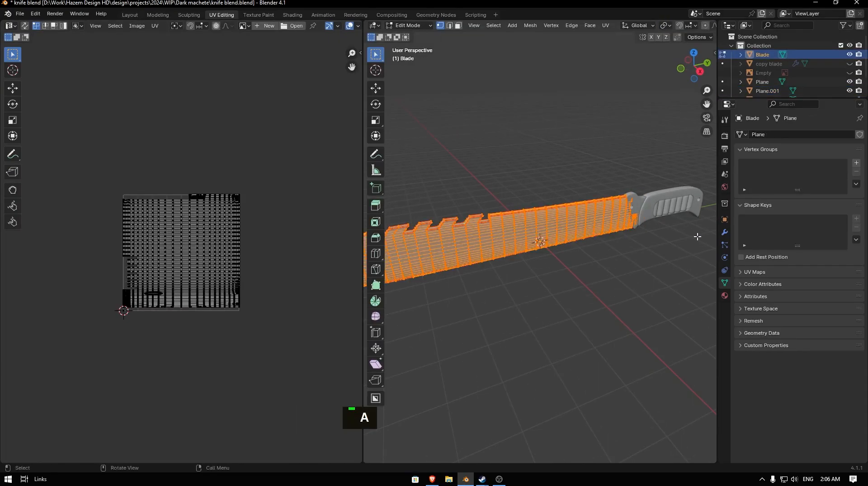
- Give the blade a new material with a new UV Grid generated image as its base color texture
left_click(725, 296)
left_click(796, 174)
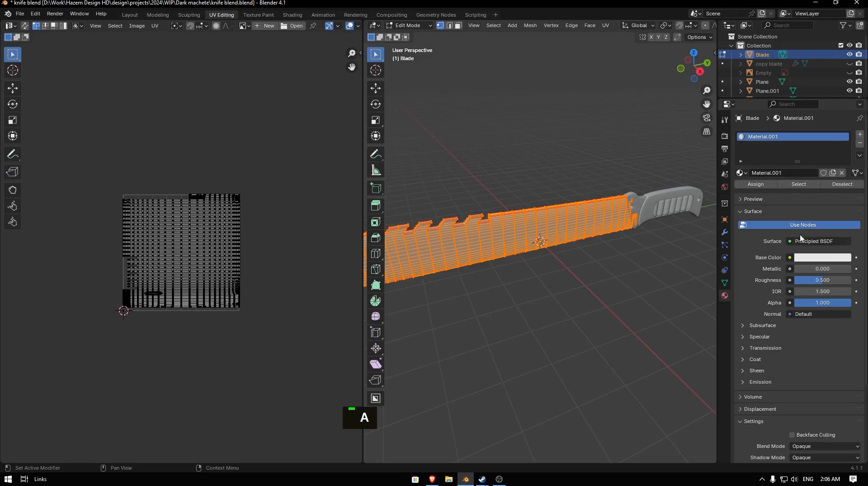
left_click(791, 258)
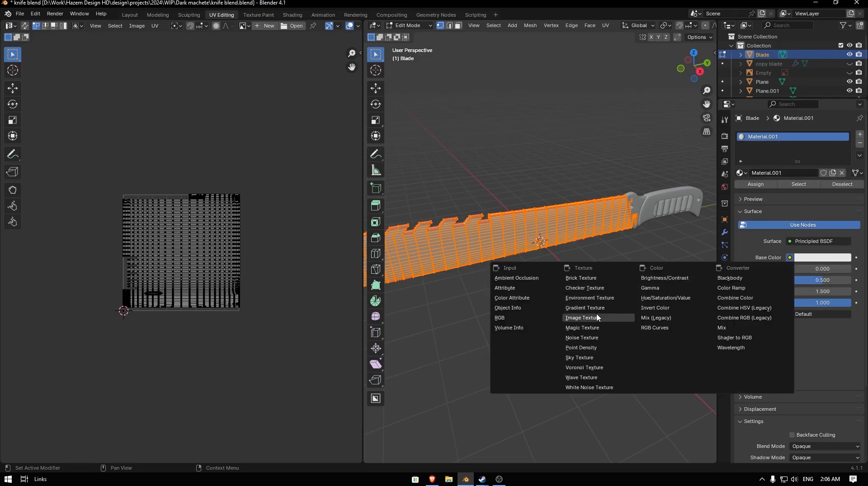
left_click(525, 317)
left_click(780, 269)
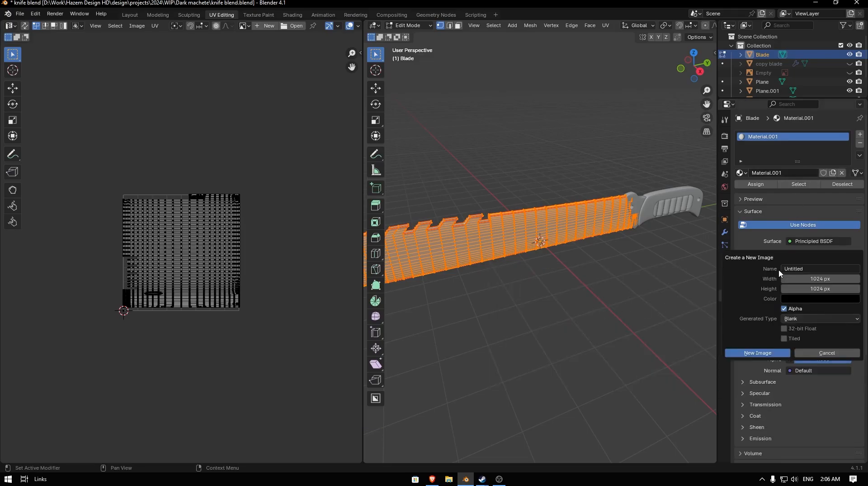
double_click(805, 318)
left_click(812, 338)
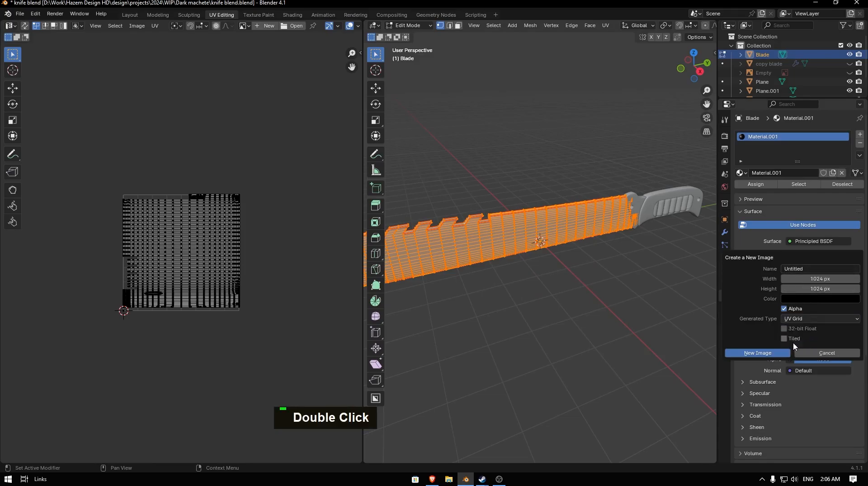
left_click(758, 352)
- Unwrap all of the blade's geometry with the standard Unwrap method
scroll(317, 245, "down", 5)
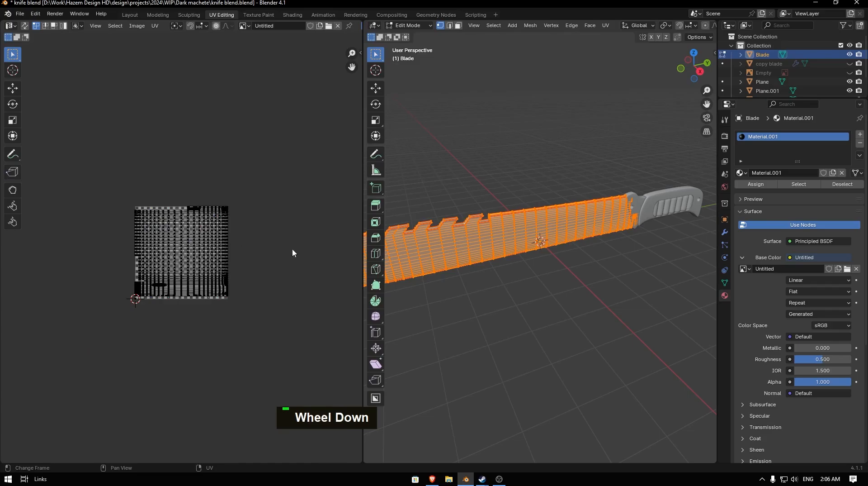
scroll(571, 248, "up", 2)
key("KP_3")
scroll(573, 239, "up", 1)
scroll(574, 238, "up", 7)
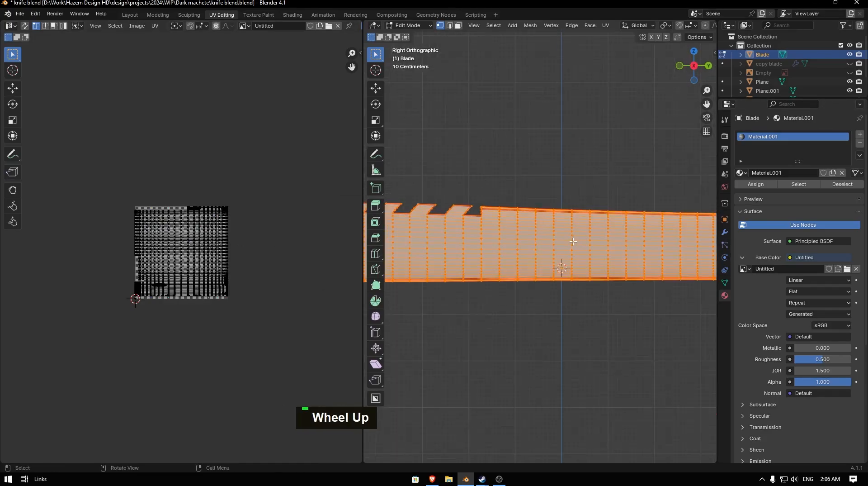
scroll(574, 239, "down", 3)
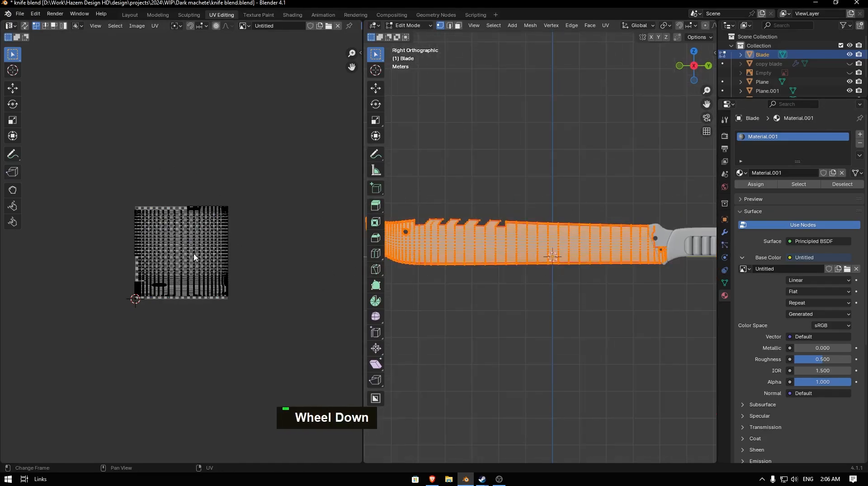
scroll(194, 256, "up", 5)
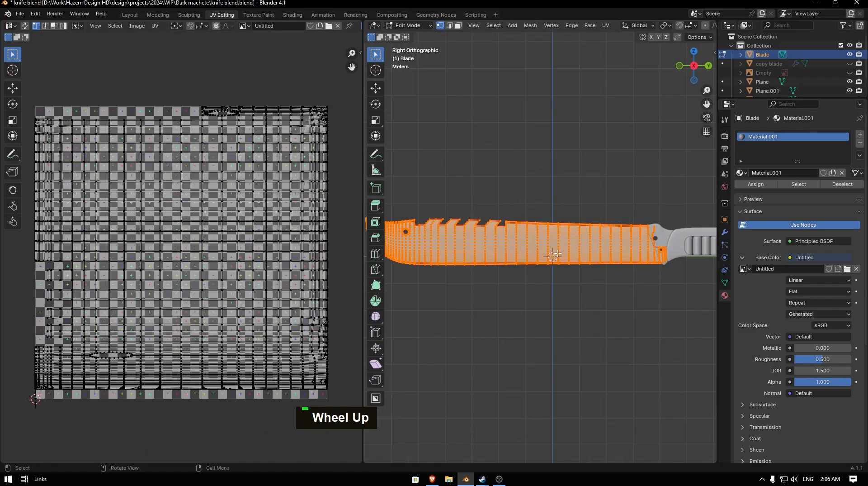
key("u")
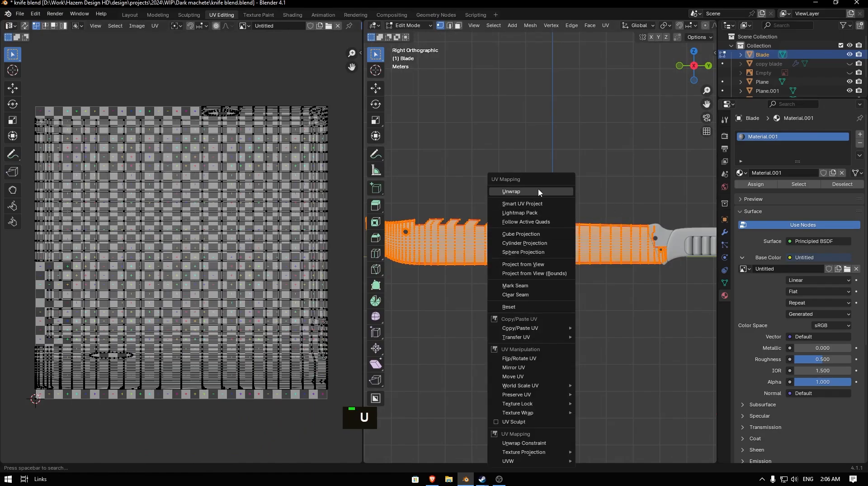
left_click(512, 191)
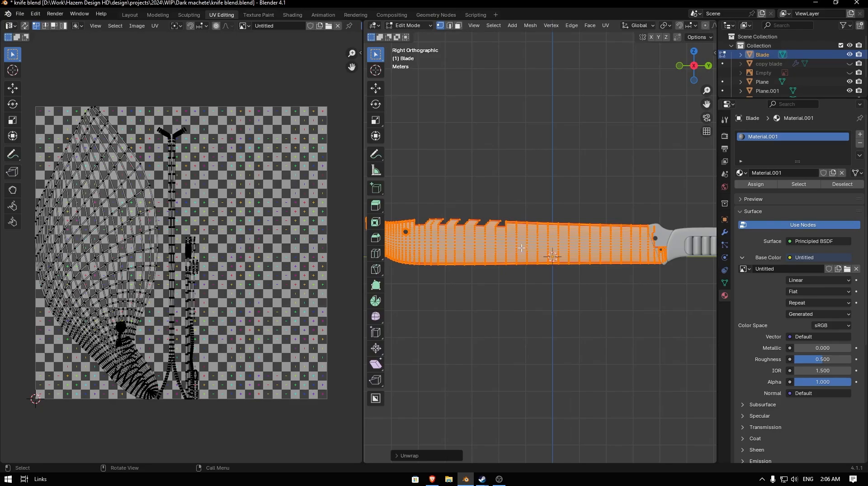
- Show the viewport in Material Preview and check how the grid texture lies on the blade
key("z")
key("Tab")
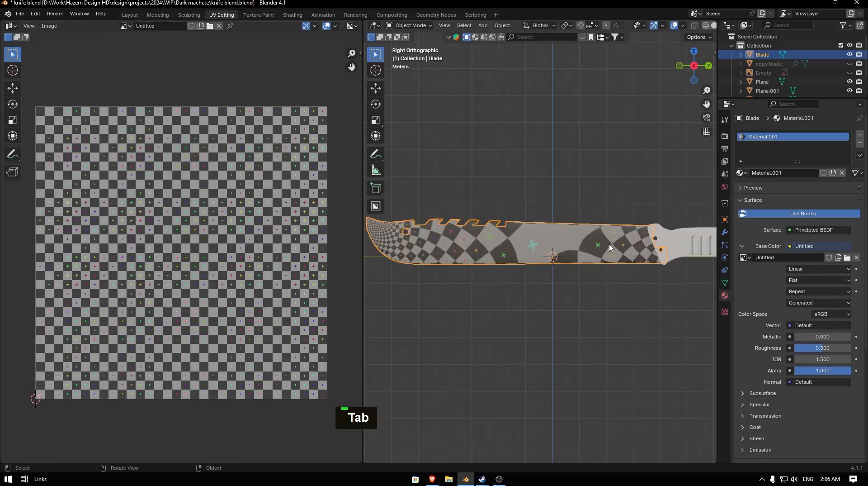
key("Tab")
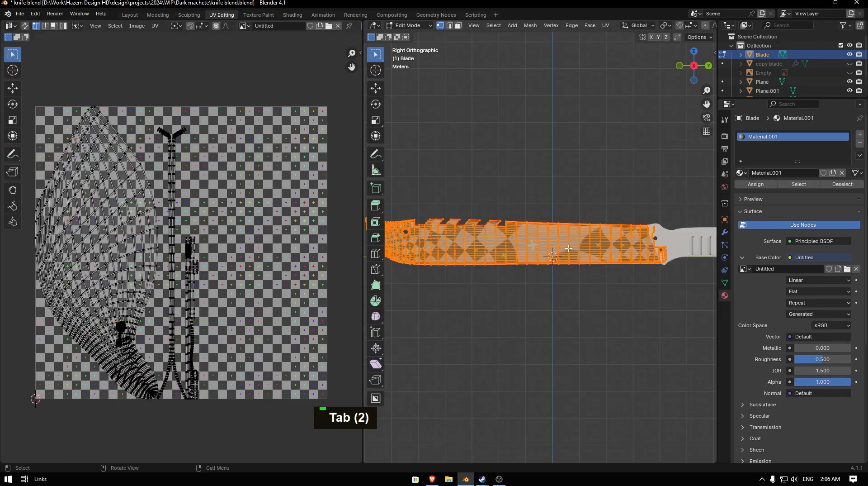
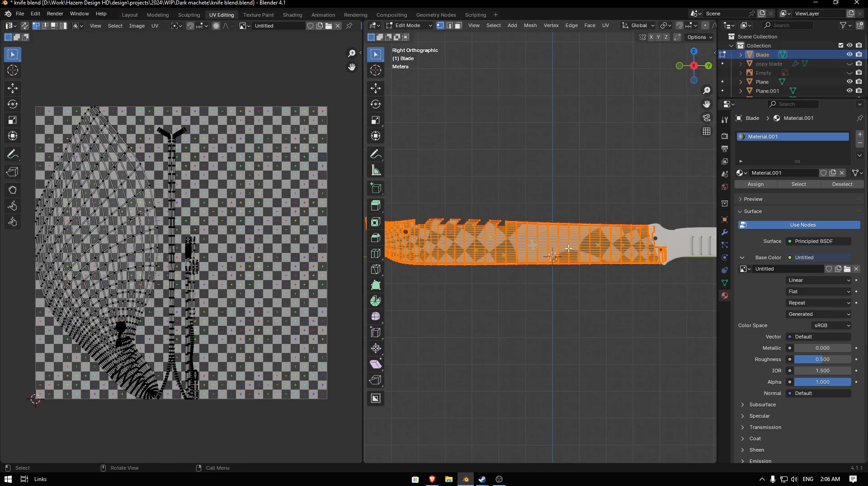
- Unwrap all of the blade's geometry with Smart UV Project using a 66° angle limit and scaled margins
key("u")
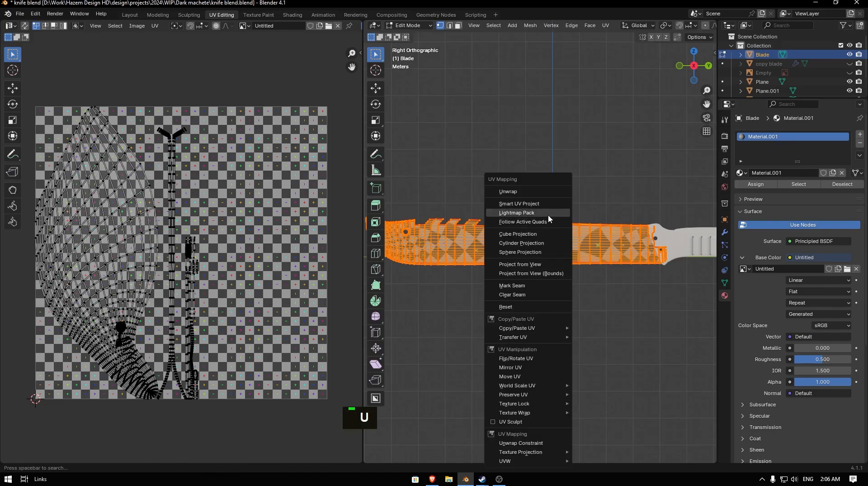
left_click(542, 206)
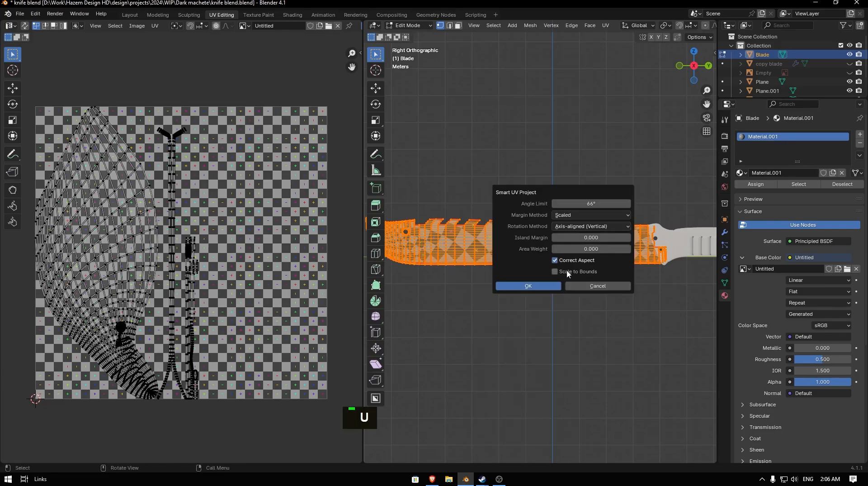
left_click(544, 284)
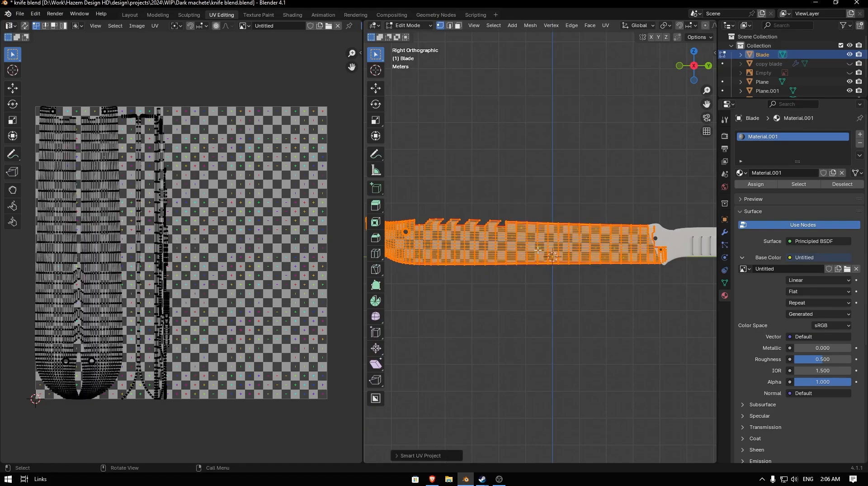
- Examine the checker pattern for stretching on the blade's side, teeth and spine, including the seams towards the handle
key("Tab")
mouse_move(538, 249)
middle_mouse_down()
mouse_move(689, 265)
mouse_move(413, 255)
mouse_move(632, 243)
mouse_move(484, 244)
mouse_move(538, 247)
mouse_move(527, 247)
middle_mouse_up()
scroll(542, 254, "up", 2)
scroll(532, 205, "down", 2)
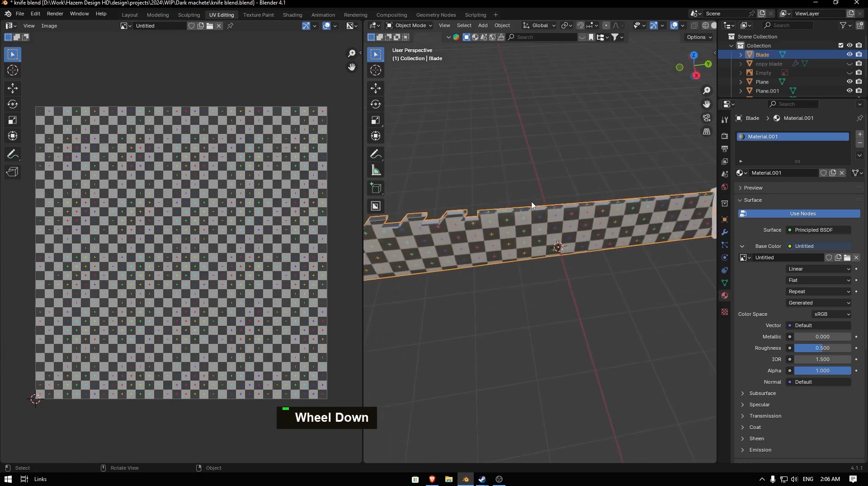
scroll(532, 205, "up", 2)
middle_click_drag(532, 205, 542, 232)
key("Tab")
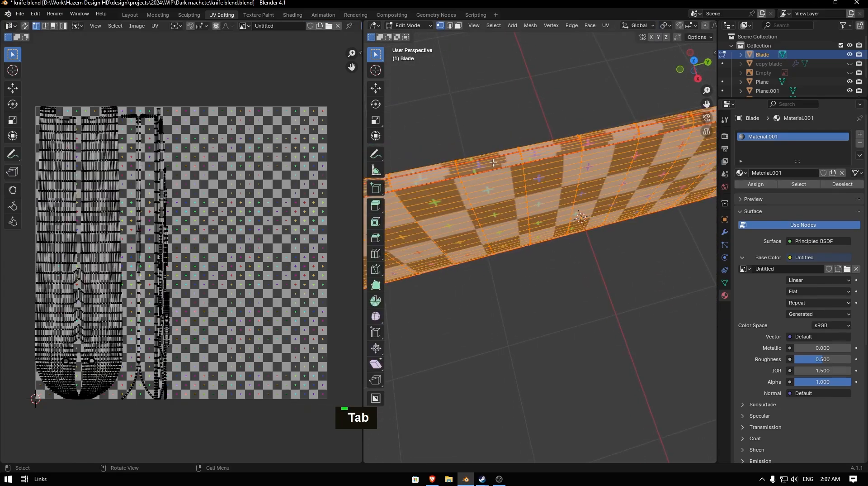
key("2")
left_click(493, 163, "alt")
middle_click_drag(493, 163, 822, 186)
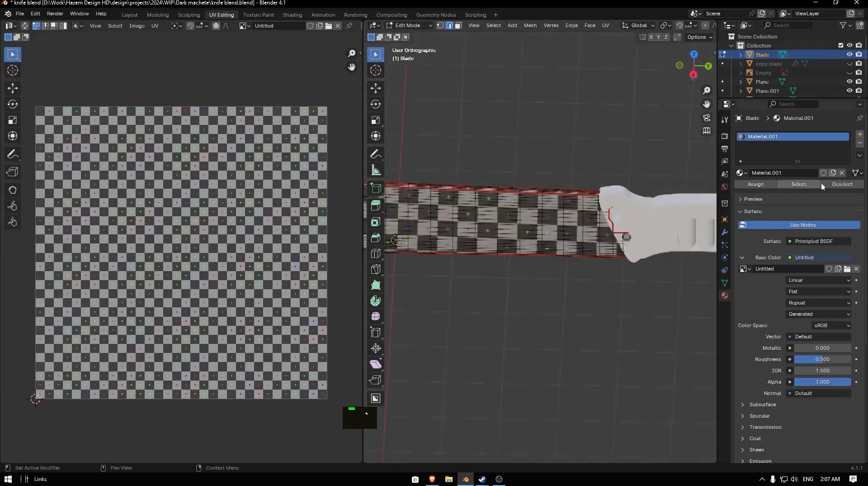
- Select all of the guard's geometry in Edit Mode and unwrap it with Smart UV Project
key("Tab")
left_click(645, 222)
key("Tab")
key("a")
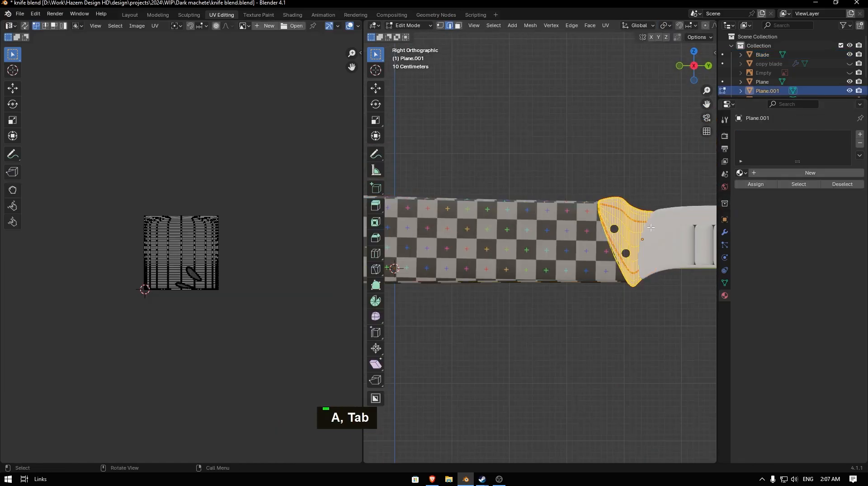
key("u")
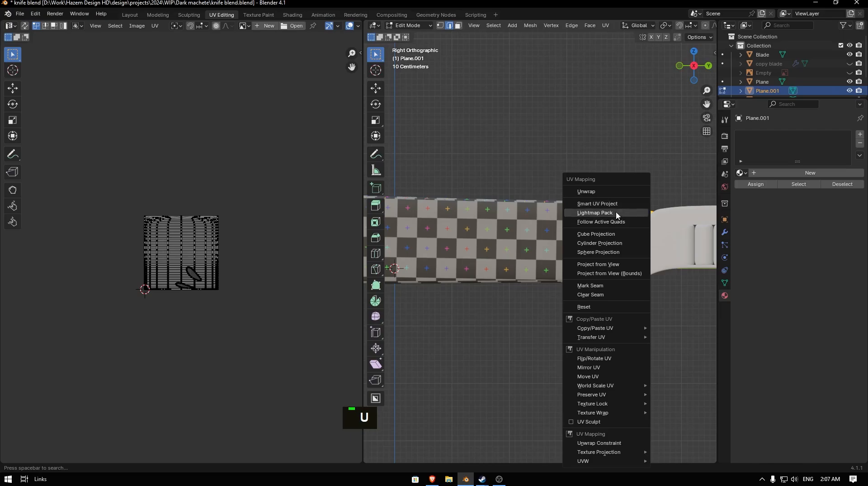
left_click(616, 212)
key("Return")
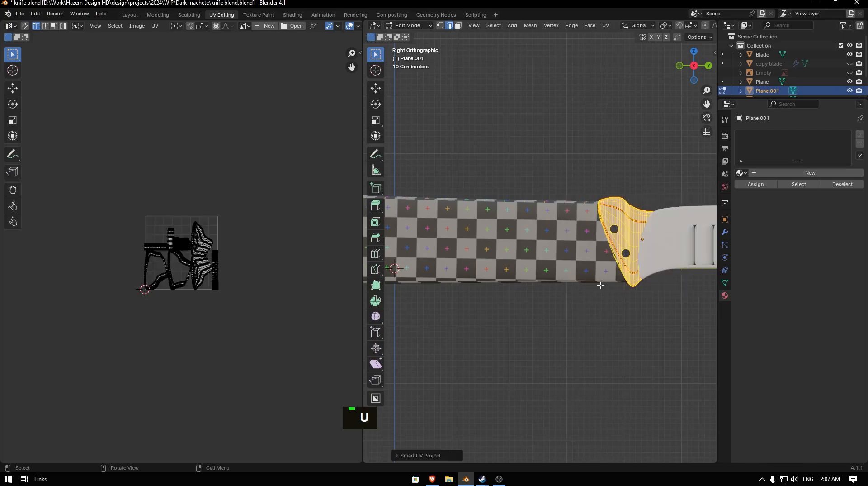
- Give the guard a new material with a new UV Grid image as base color and preview it in Object Mode
left_click(761, 174)
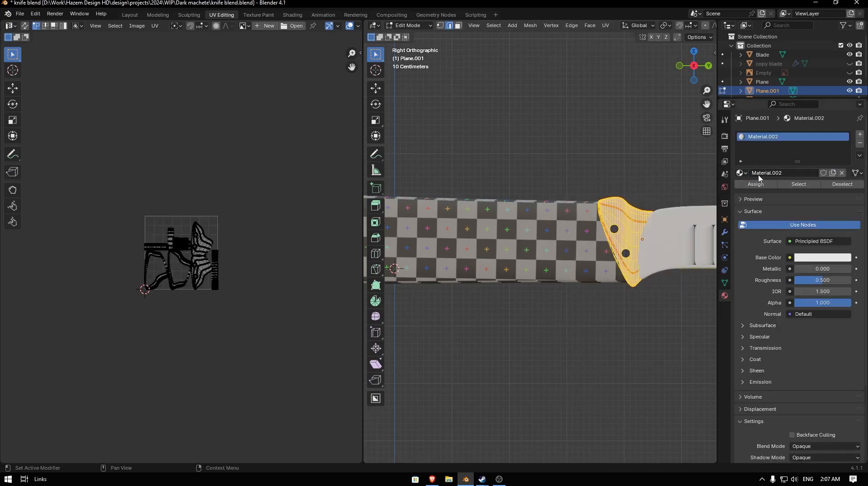
left_click(791, 257)
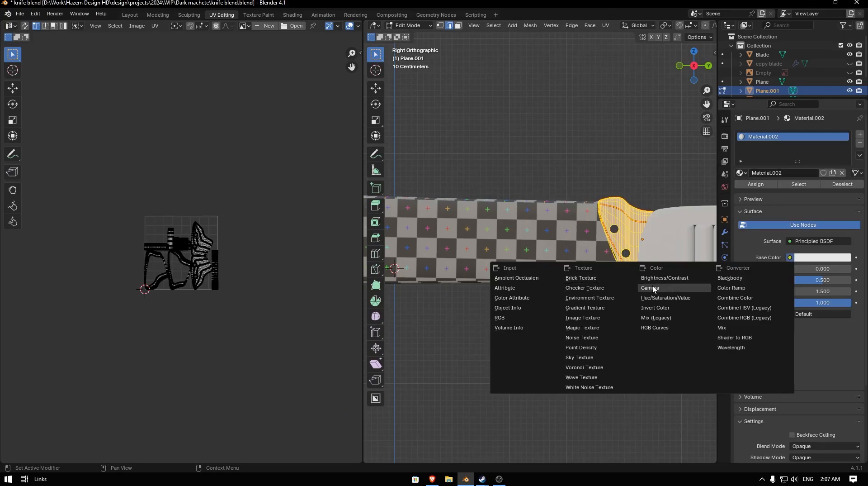
left_click(583, 317)
left_click(772, 271)
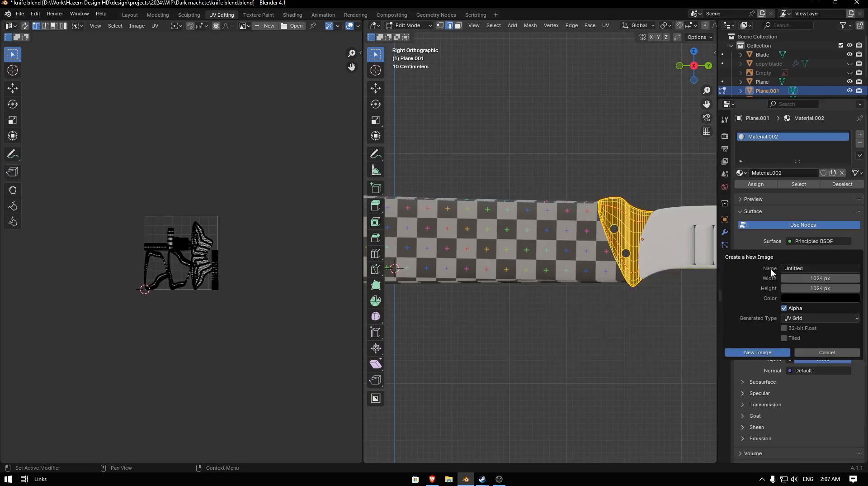
left_click(796, 318)
left_click(796, 318)
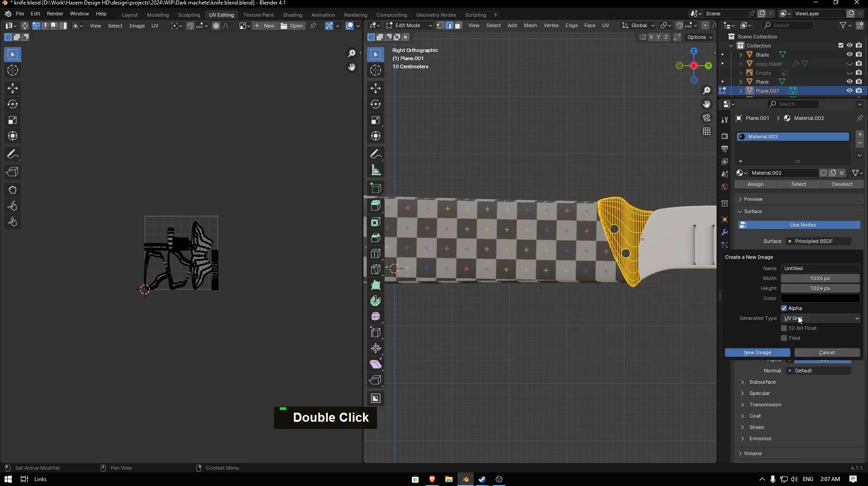
left_click(758, 353)
key("Tab")
key("z")
scroll(653, 246, "up", 4)
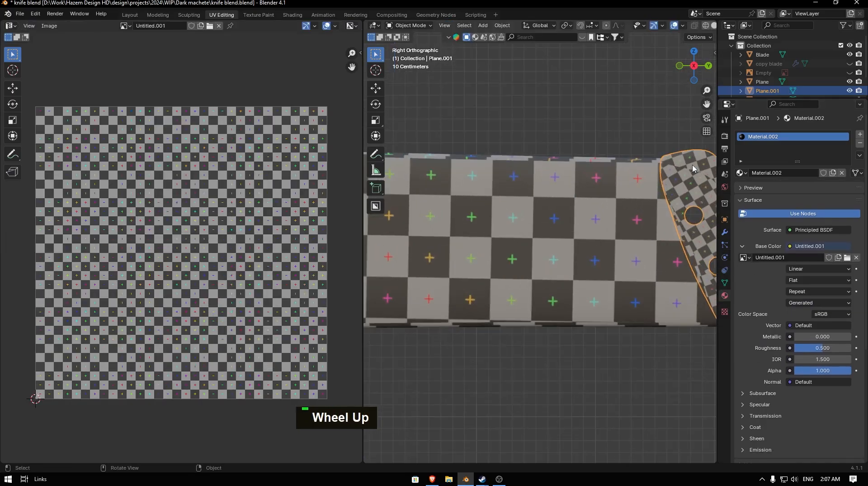
- Select the seam edge loops on the guard's side face, along the upper curve and the blade-side edge, in edge mode
left_click_drag(706, 105, 498, 106)
middle_click_drag(565, 197, 625, 237)
key("Tab")
key("2")
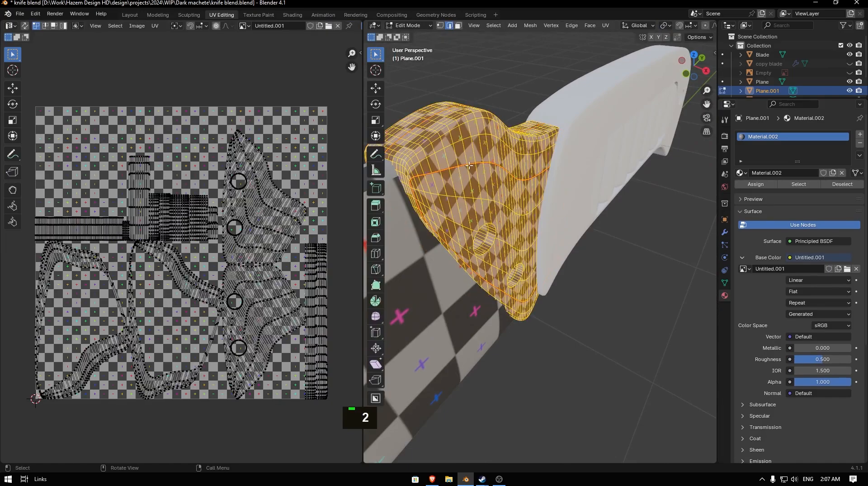
left_click(462, 165)
left_click(472, 162, "alt")
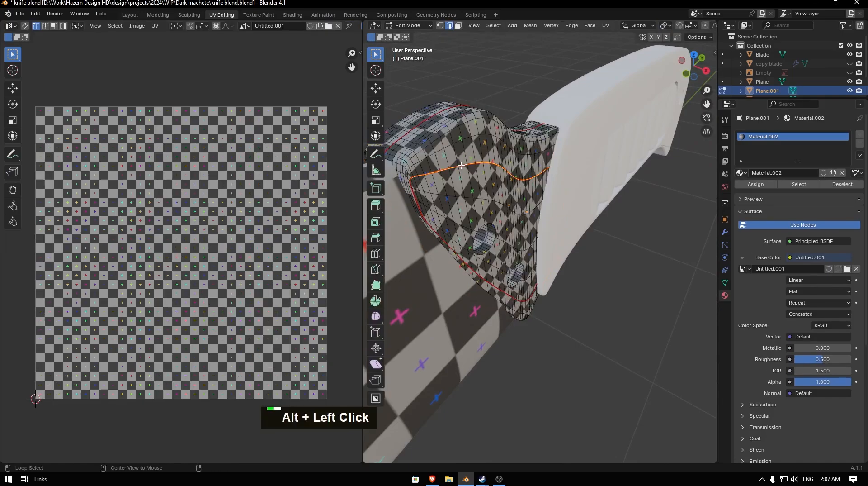
left_click(411, 184, "alt")
middle_click(414, 181, "alt")
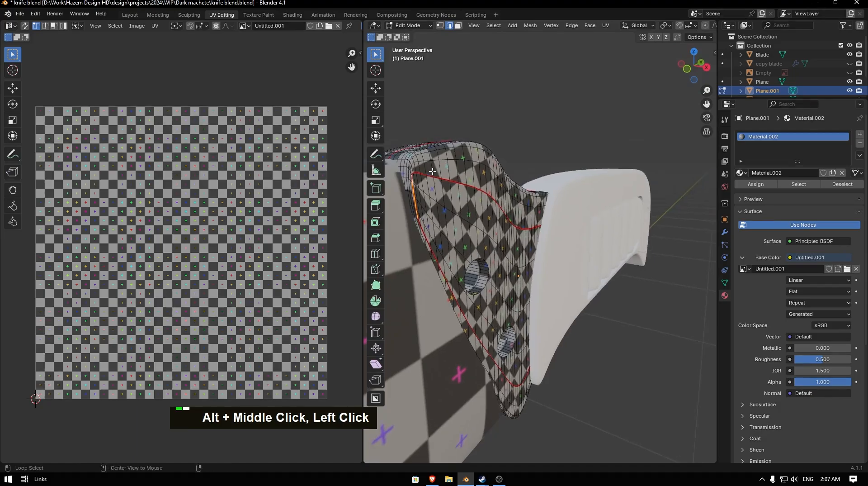
left_click(423, 174, "alt+shift")
left_click(429, 246, "alt+shift")
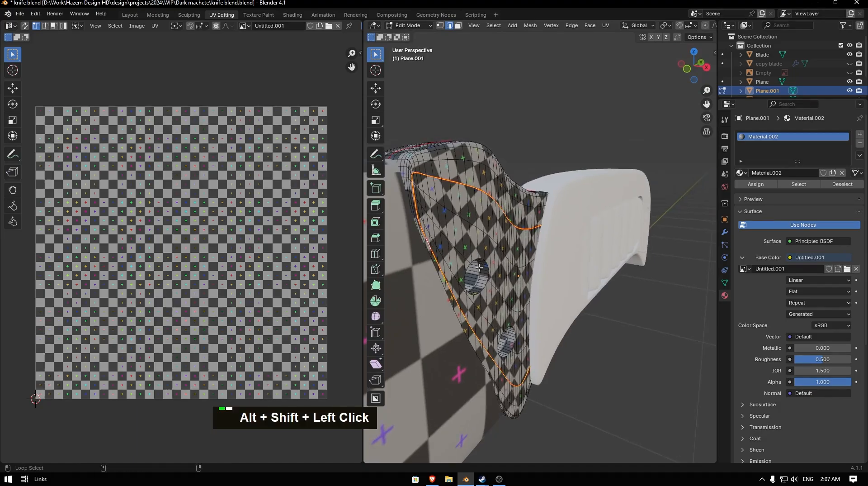
- Isolate the guard in Local View and add the seam edge loops near its handle-side corner to the selection
middle_click_drag(428, 246, 510, 251)
key("slash")
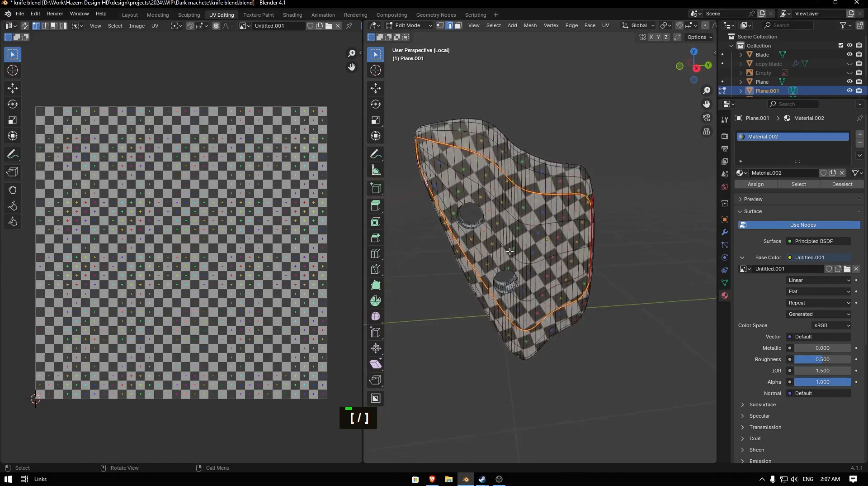
middle_click_drag(664, 192, 645, 139)
scroll(661, 190, "up", 2)
left_click(666, 134, "alt+shift")
left_click(652, 167, "alt+shift")
- Try to clear the seams on all of the guard's geometry and undo back to the edge loop selection
key("a")
key("u")
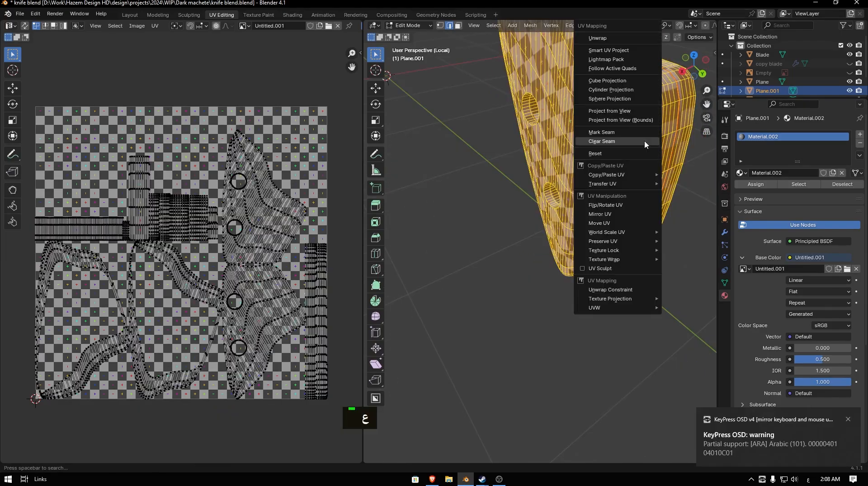
left_click(645, 141)
key("ctrl+z")
key("ctrl+z")
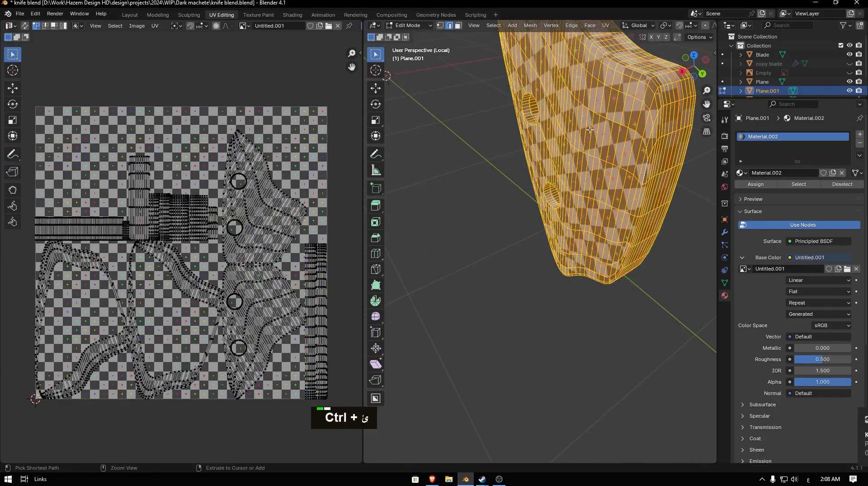
key("Tab")
key("Tab")
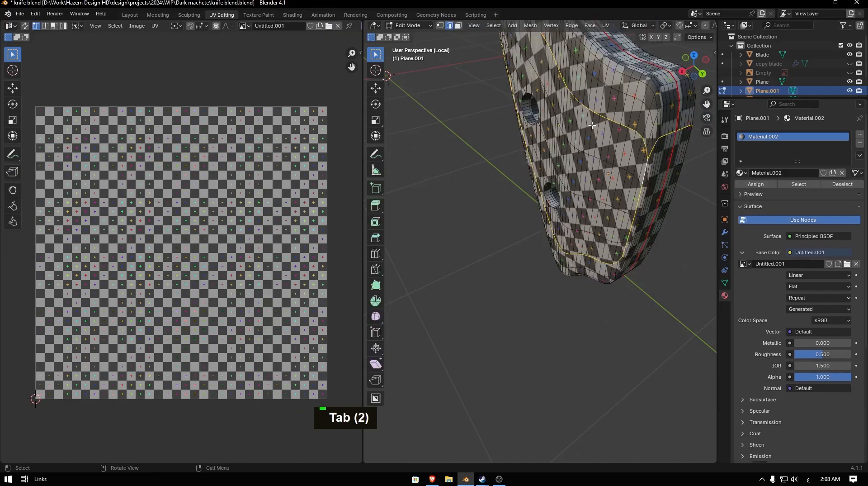
- Try to unwrap the guard with Smart UV Project while only the seam edge loops are selected
key("u")
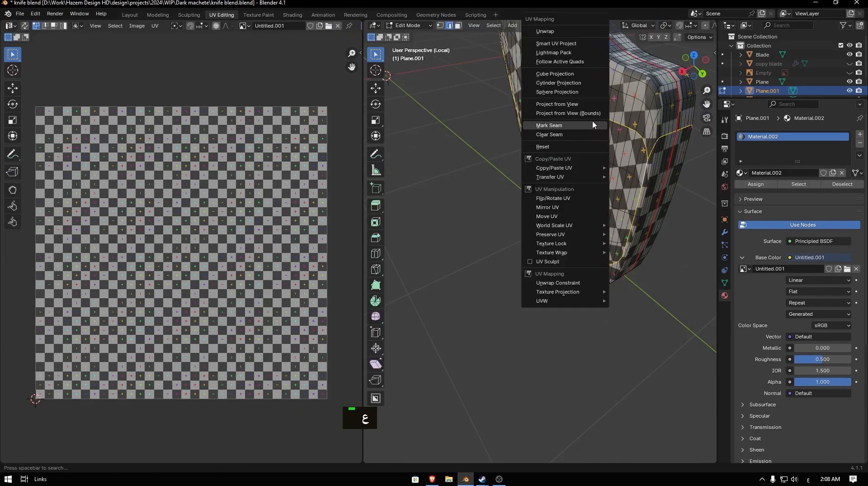
left_click(561, 42)
left_click(553, 123)
key("KP_3")
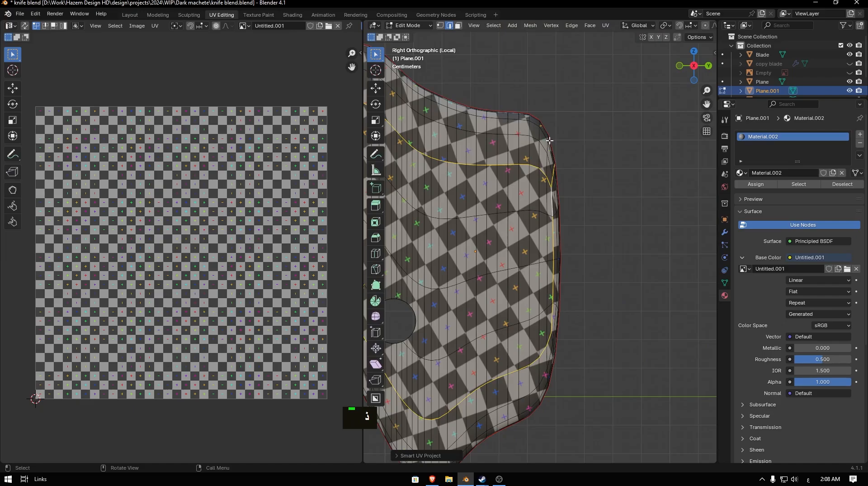
- Select all of the guard's geometry, unwrap it with Smart UV Project at a 66° angle limit, and preview it in Object Mode
key("a")
key("u")
left_click(549, 139)
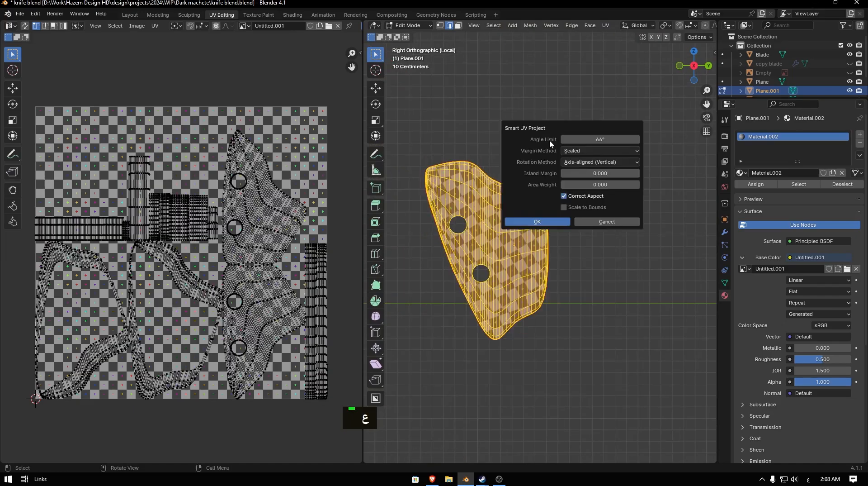
left_click(545, 220)
scroll(612, 216, "up", 4)
scroll(543, 236, "down", 4)
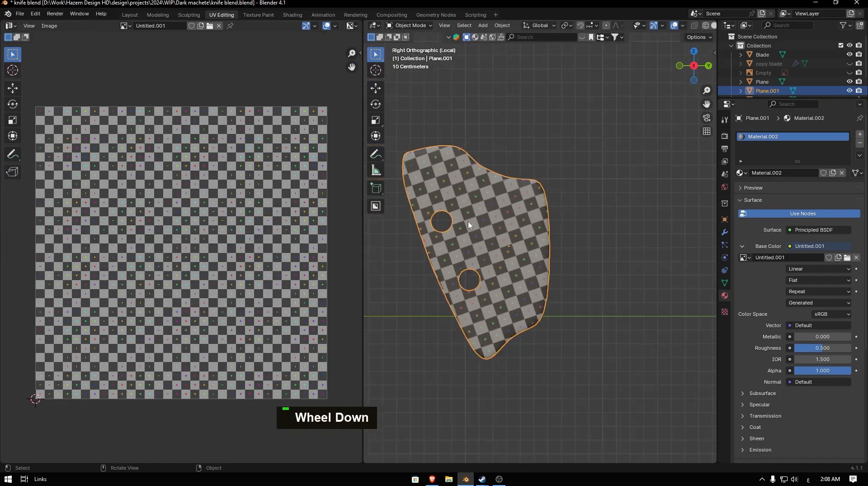
- Select edge loops around the guard's lower hole and along its body in edge mode as seam candidates
scroll(469, 266, "up", 3)
left_click(446, 285, "alt")
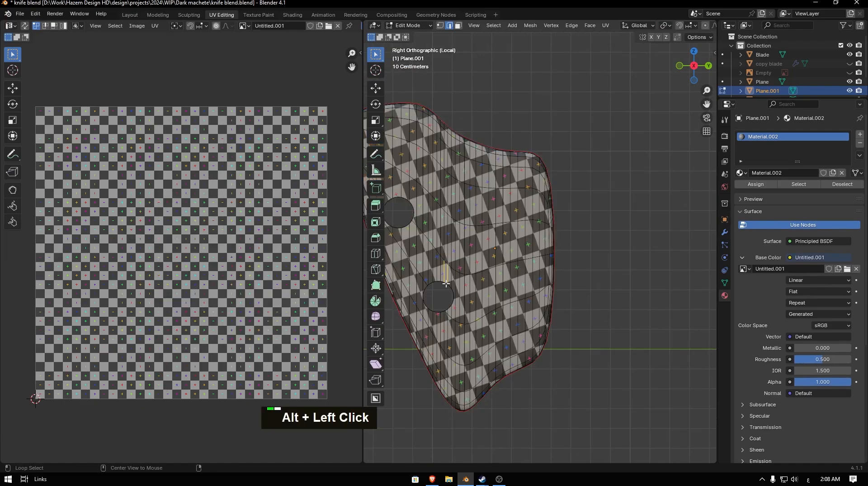
left_click(446, 284, "alt")
left_click(450, 288, "alt")
scroll(479, 271, "up", 3)
middle_click_drag(479, 272, 706, 104, "shift")
scroll(557, 289, "up", 3)
left_click(547, 267, "alt")
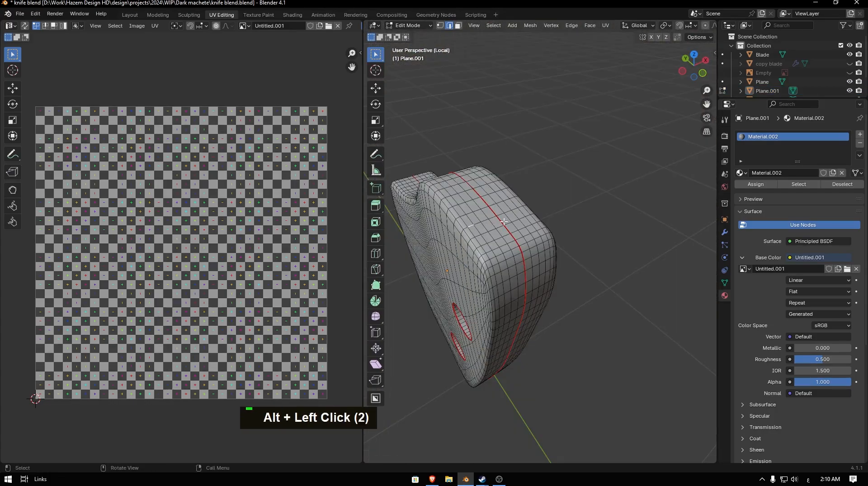
- Leave the guard's Local View and give the handle body a new material
key("slash")
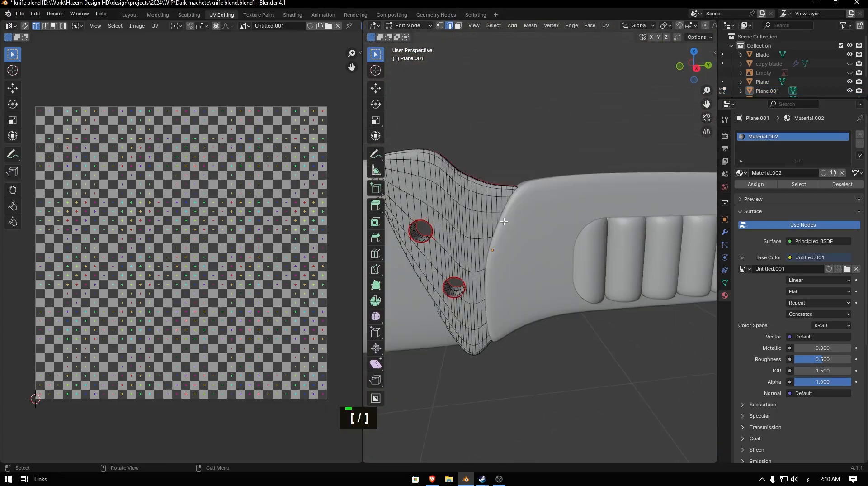
scroll(525, 226, "down", 3)
key("Tab")
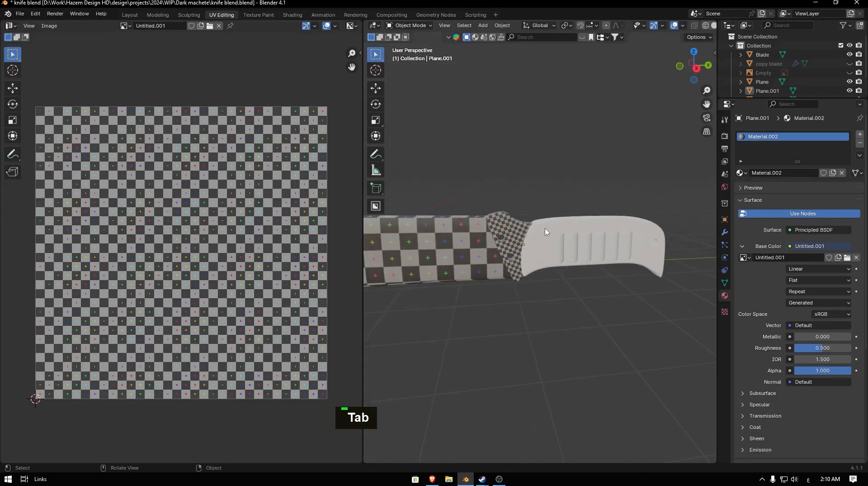
left_click(545, 228)
key("Tab")
scroll(549, 234, "up", 3)
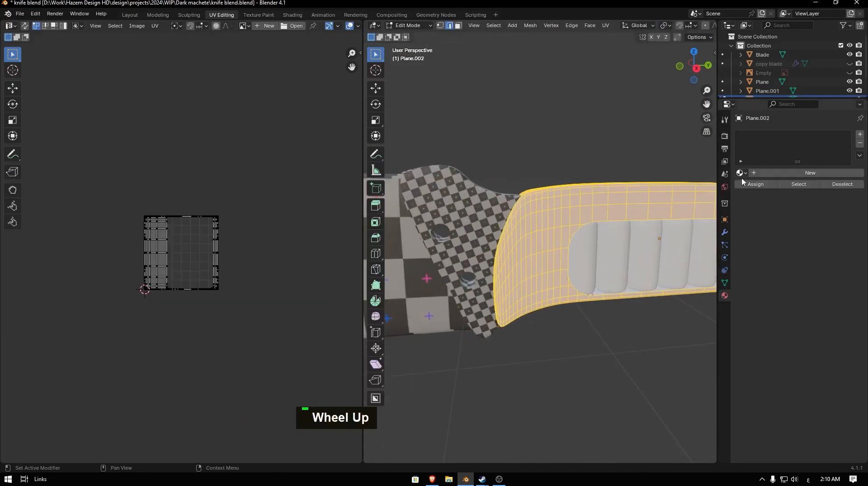
left_click(772, 173)
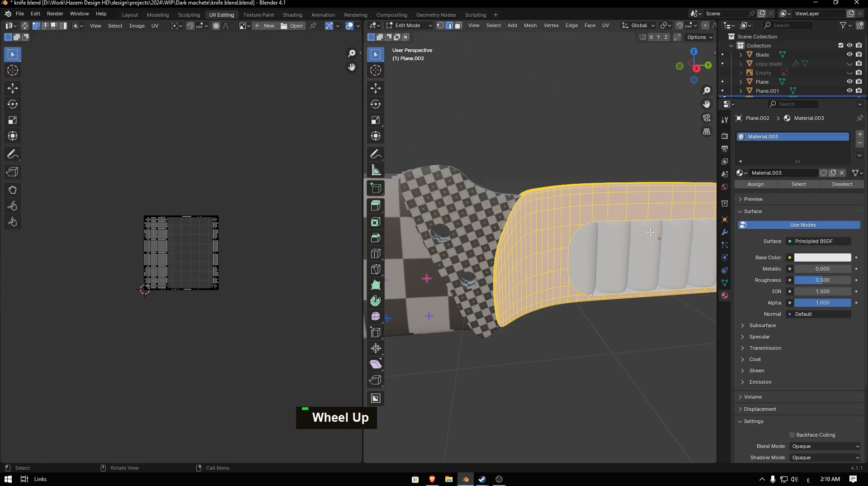
- Unwrap the handle body with Smart UV Project at the default settings
key("u")
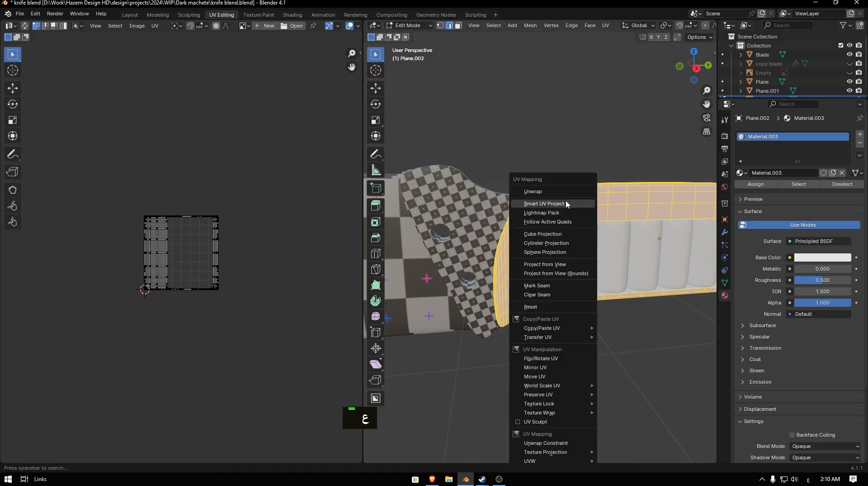
left_click(566, 203)
left_click(543, 280)
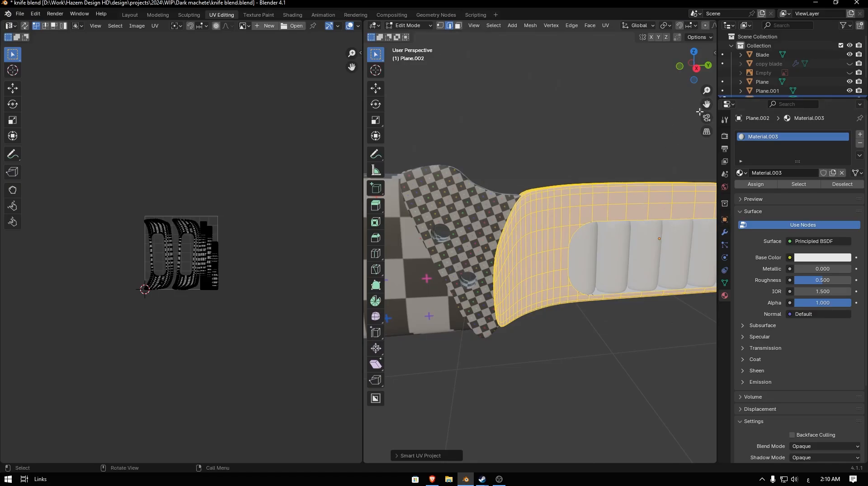
key("u")
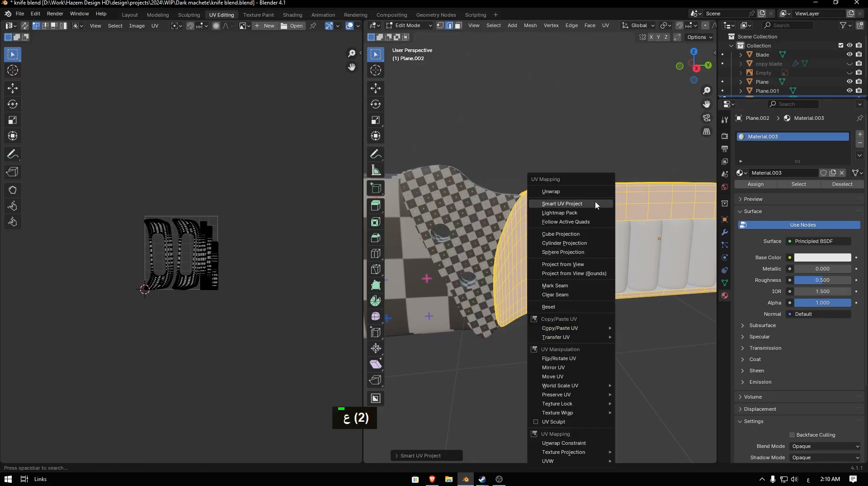
key("Escape")
- Unwrap all of the ribbed grip insert with Smart UV Project at a 66° angle limit and scaled margins
middle_click_drag(561, 208, 581, 245)
key("Tab")
left_click(576, 249)
key("Tab")
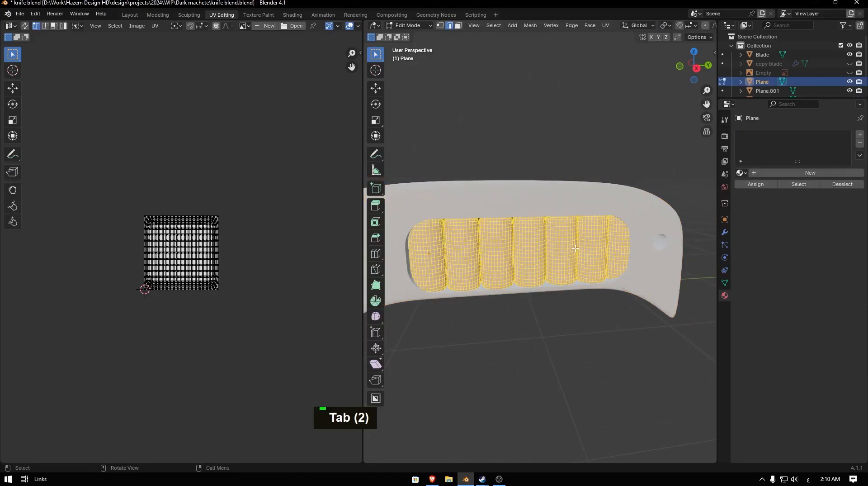
key("a")
key("u")
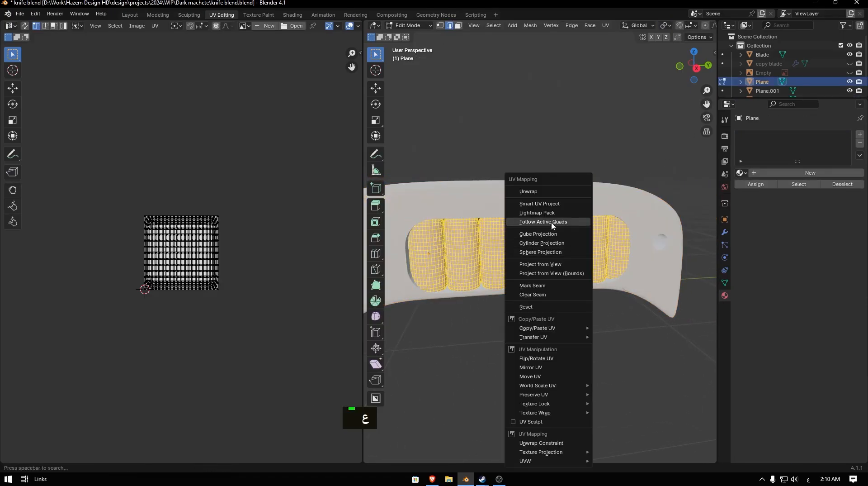
left_click(557, 204)
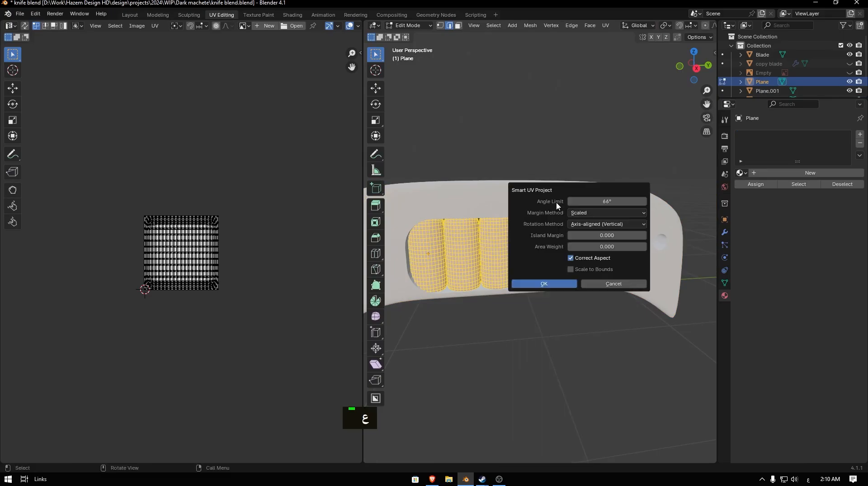
left_click(537, 282)
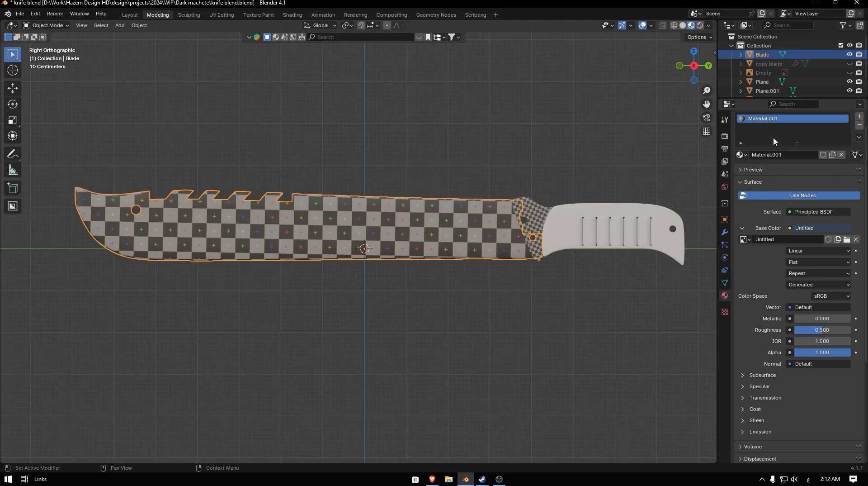
- Remove the checker image from the base color of the blade's material and open the list of available images
scroll(830, 249, "up", 1)
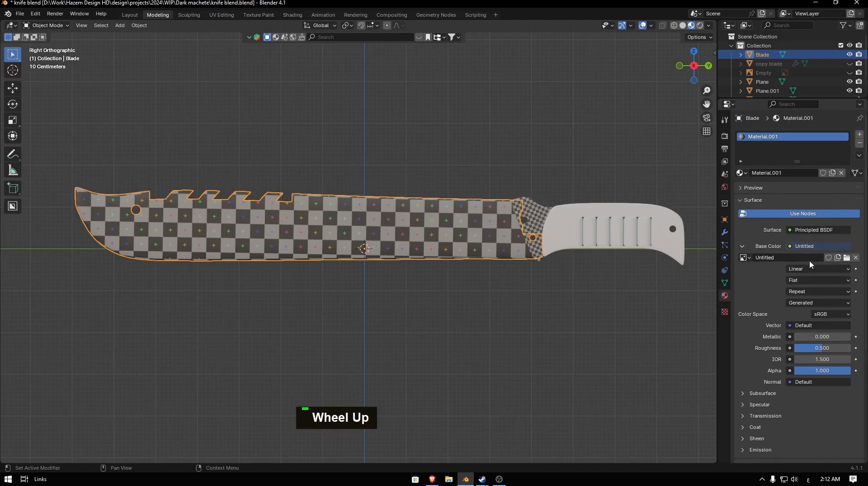
left_click(856, 258)
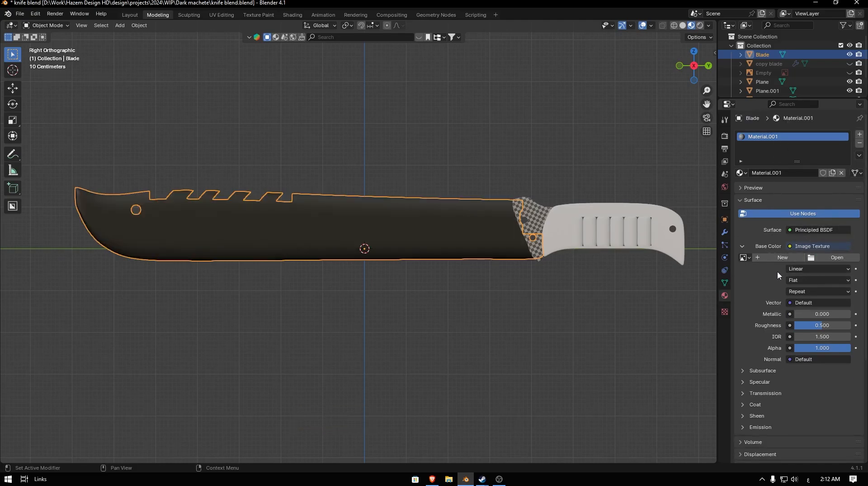
left_click(744, 258)
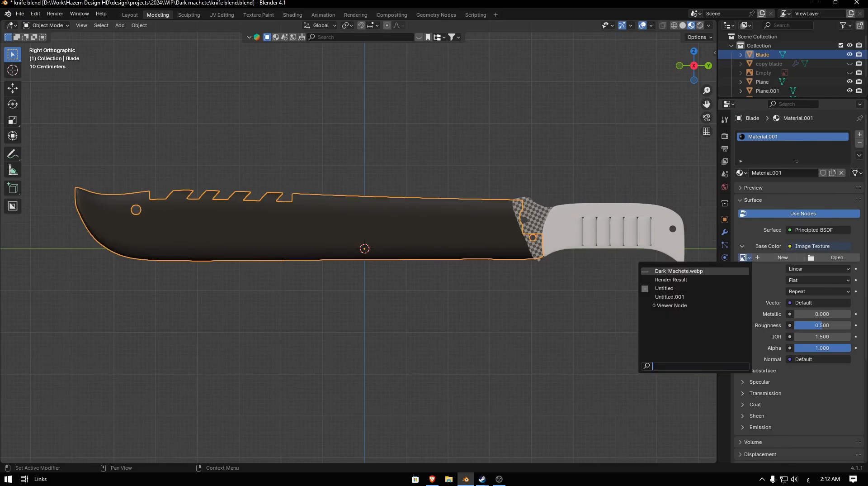
- In the Shading workspace, cut the blade's Image Texture link and set its base color to red
left_click(293, 15)
mouse_move(378, 300)
right_mouse_down("ctrl")
mouse_move(345, 312)
mouse_move(344, 292)
right_mouse_up("ctrl")
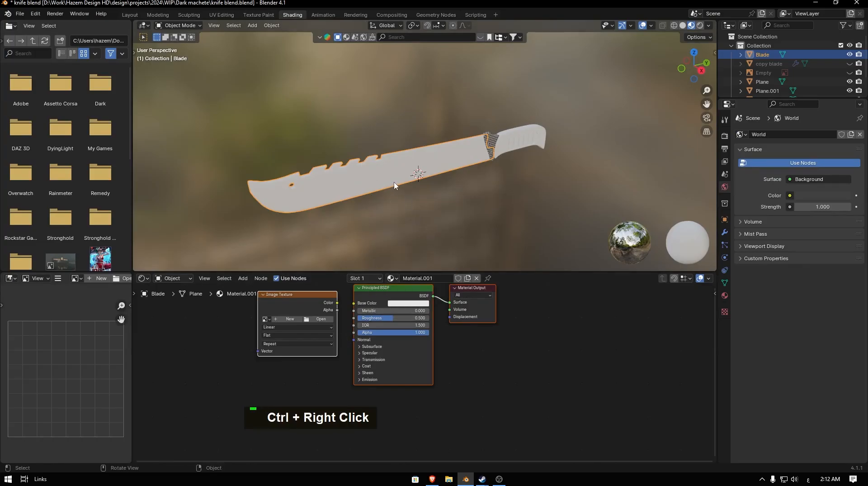
left_click(404, 303)
left_click_drag(441, 228, 456, 225)
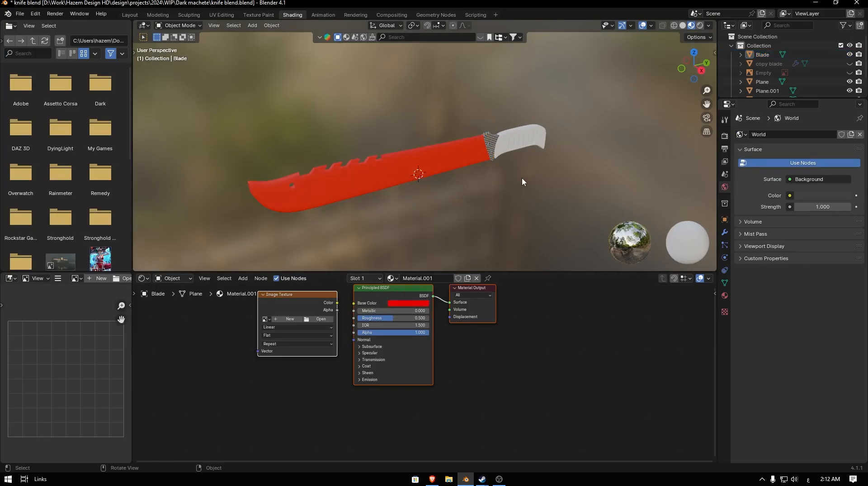
- Cut the Image Texture link in the guard's material and set its base color to green
scroll(514, 156, "up", 4)
left_click(557, 143)
right_click_drag(342, 308, 345, 297, "ctrl")
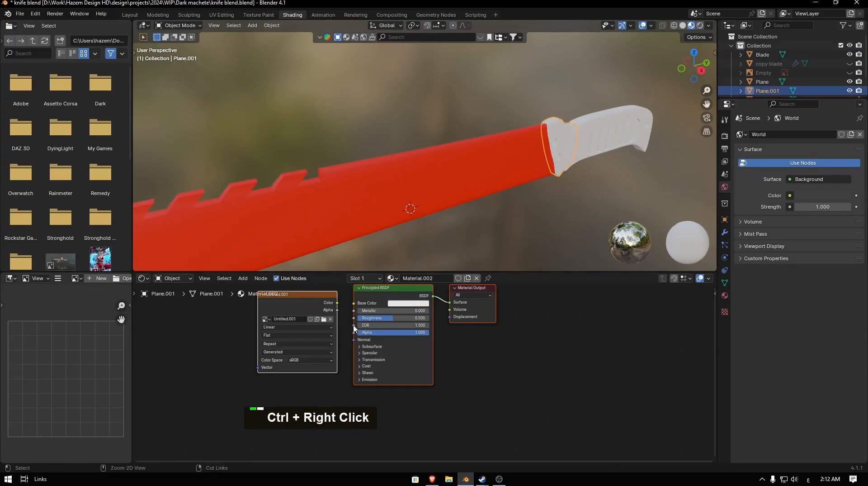
left_click(409, 303)
left_click(409, 304)
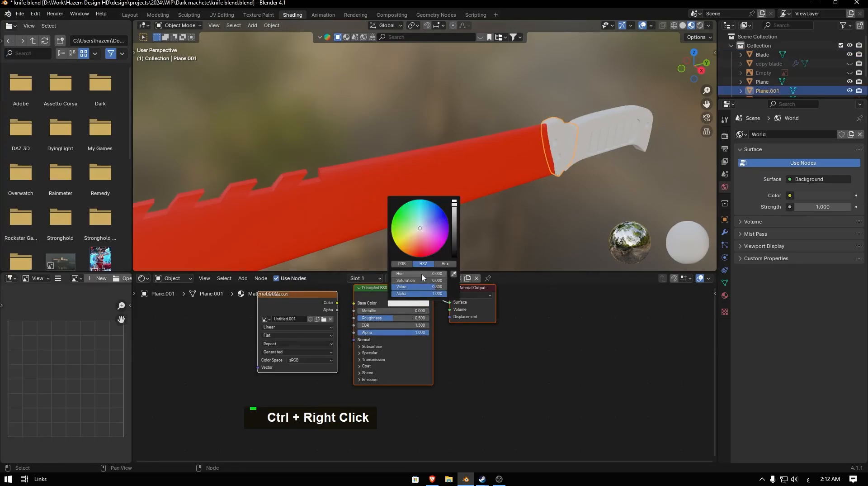
left_click(398, 201)
- Set the base color of the handle body's material to orange
left_click(574, 150)
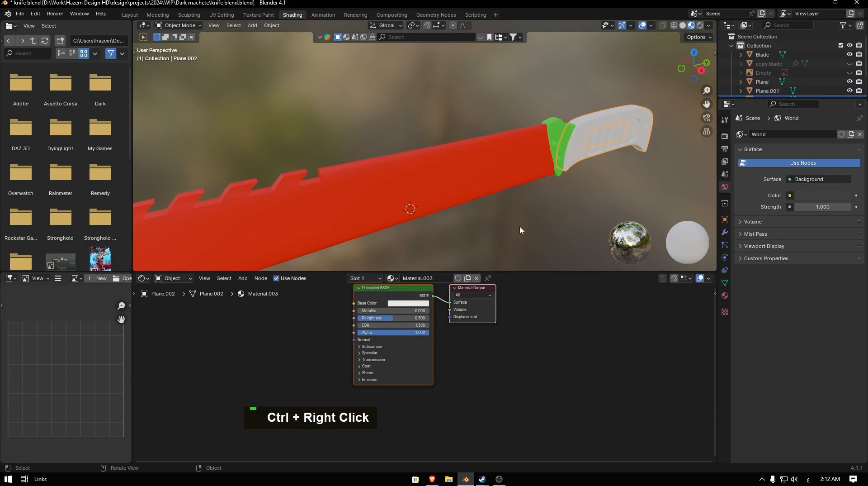
left_click(410, 303)
left_click(407, 254)
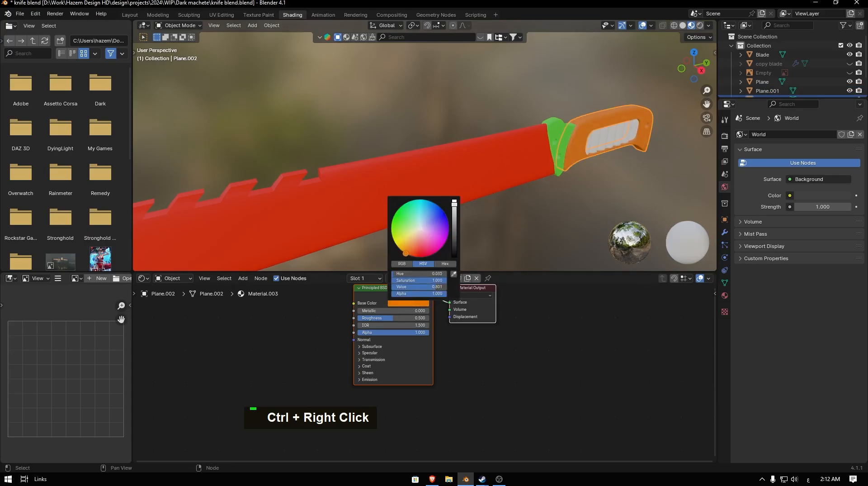
- Set the base color of the ribbed grip insert's material to yellow and check the whole machete
double_click(616, 138)
left_click(423, 279)
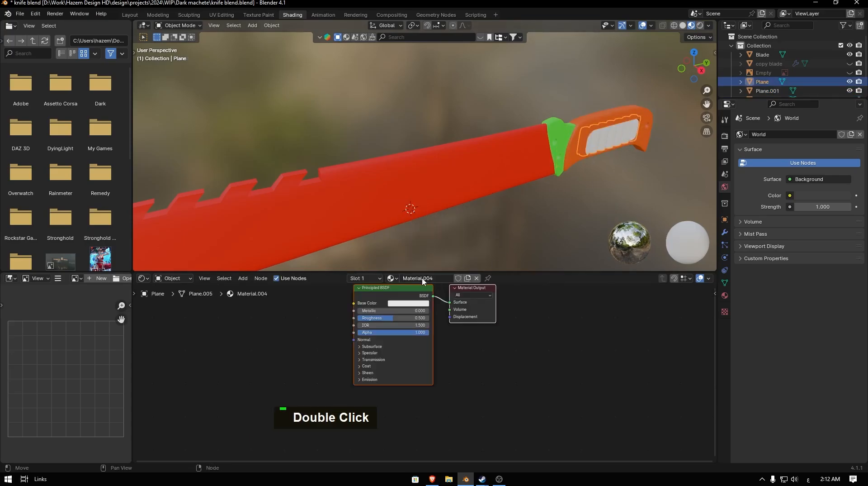
left_click(409, 303)
left_click(397, 245)
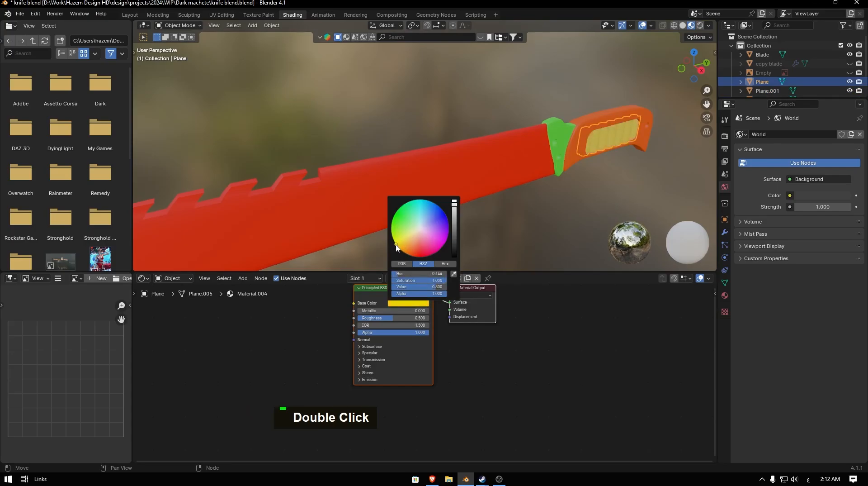
middle_click_drag(592, 167, 513, 151)
scroll(514, 151, "down", 5)
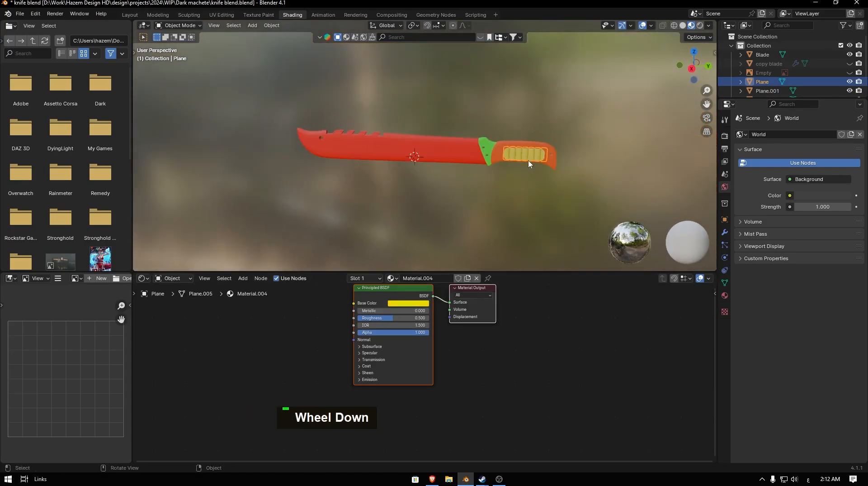
- Switch to solid shading and select all visible machete parts in the right orthographic view
key("z")
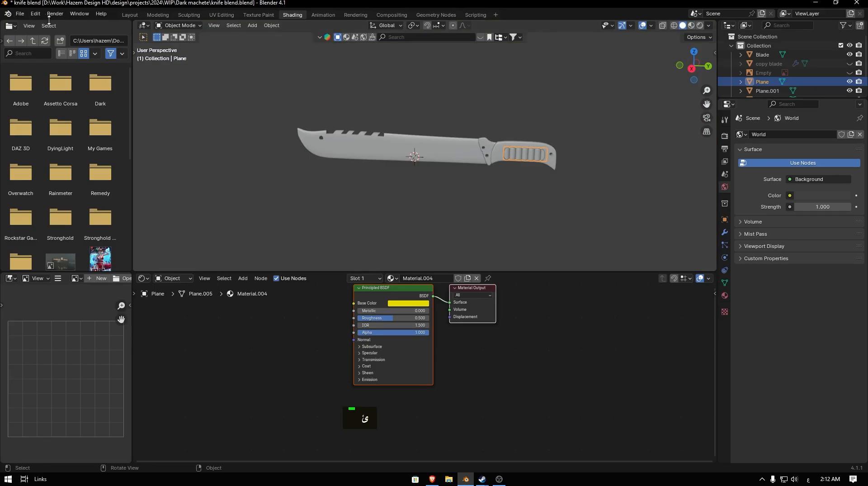
left_click_drag(626, 97, 205, 245)
left_click(591, 102)
key("grave")
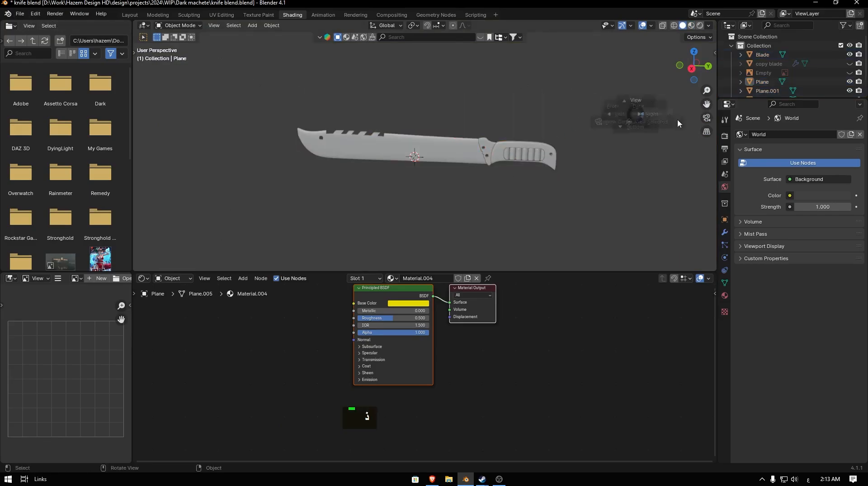
left_click(679, 123)
left_click_drag(602, 107, 172, 217)
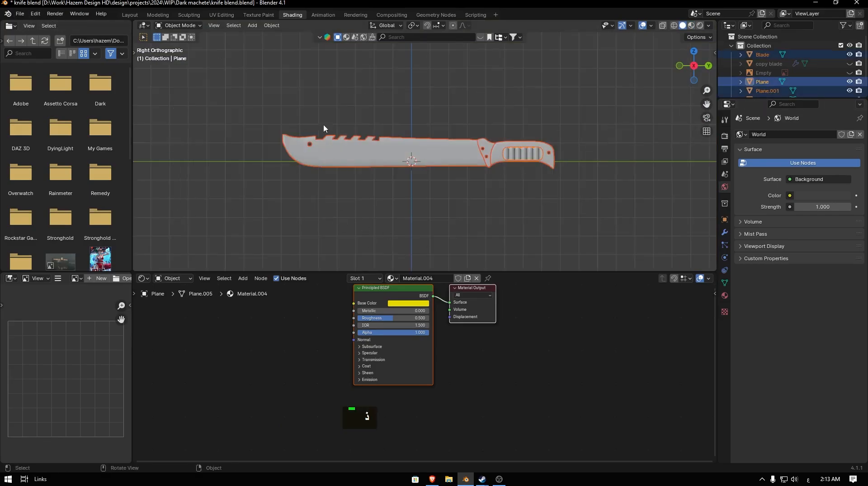
- Export the selected machete parts as an FBX file, limiting the export to selected objects
left_click(20, 14)
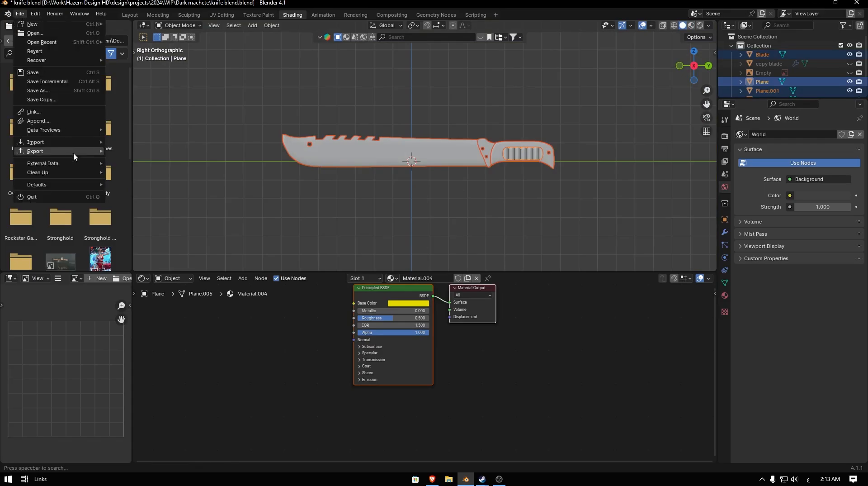
mouse_move(69, 150)
left_click(131, 241)
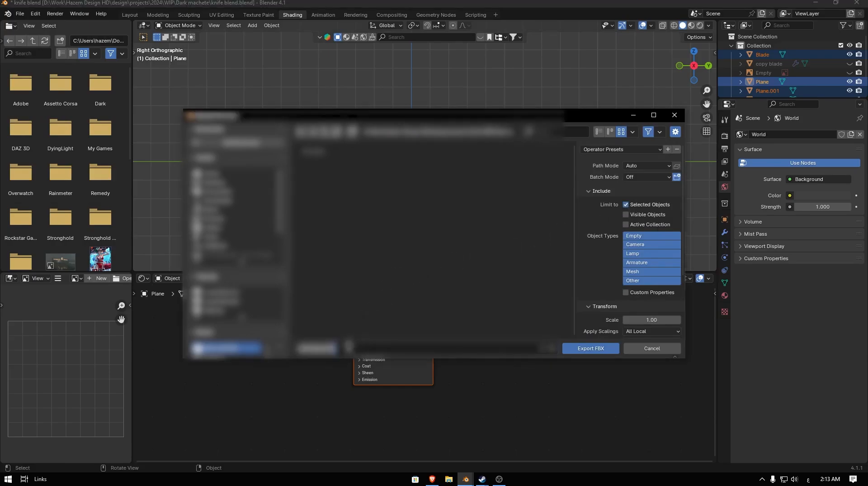
key("Return")
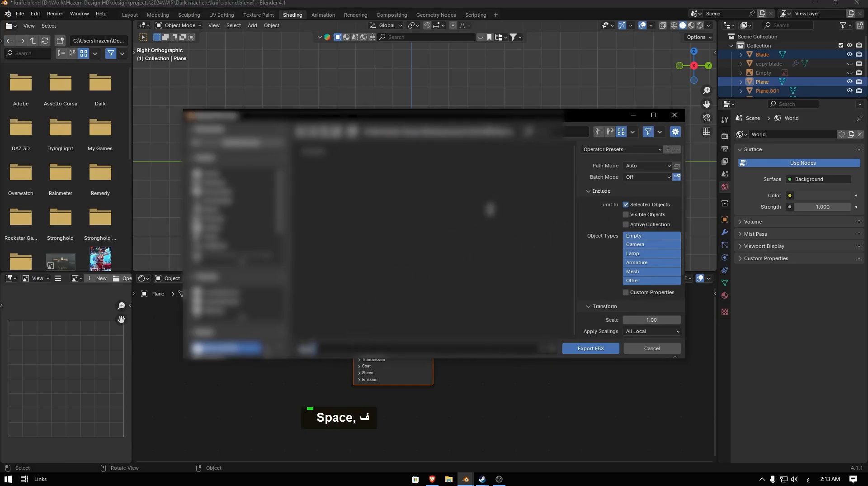
left_click(588, 349)
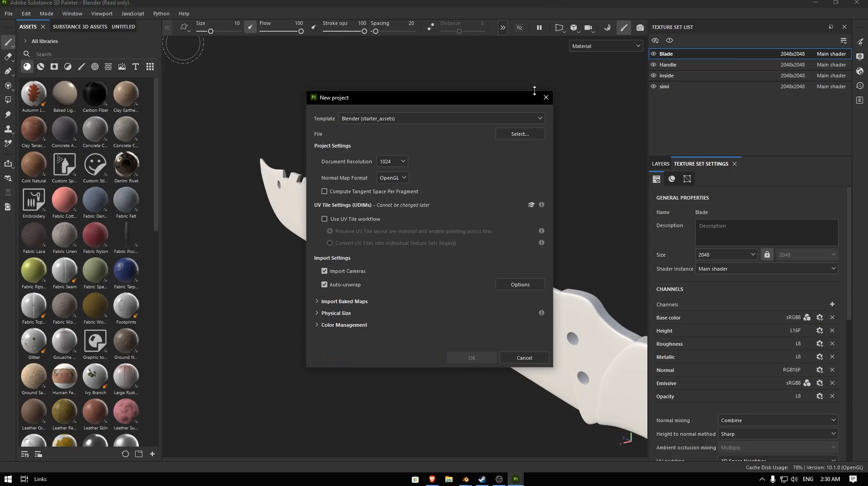
- In Substance 3D Painter's new project, use the Blender (starter_assets) template and load tut knifexxx.fbx as the mesh
left_click(434, 119)
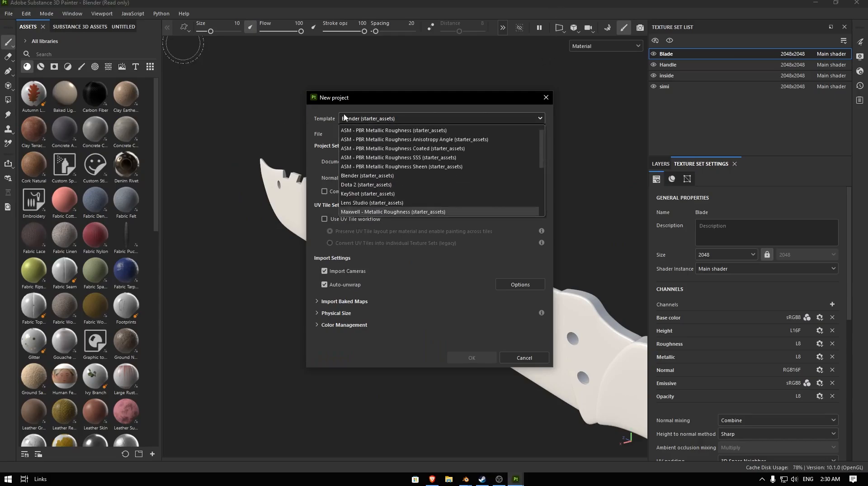
left_click(403, 178)
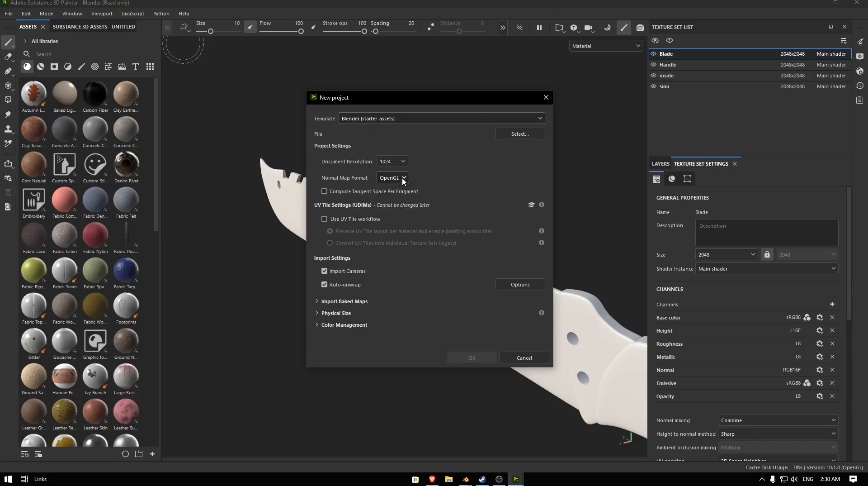
left_click(519, 134)
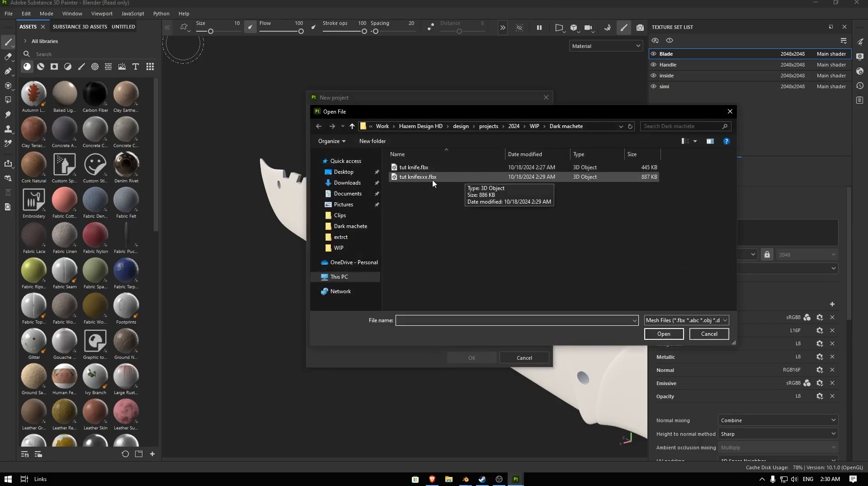
double_click(415, 176)
- Set the document resolution to 2048 and the normal map format to DirectX, and create the project
left_click(392, 161)
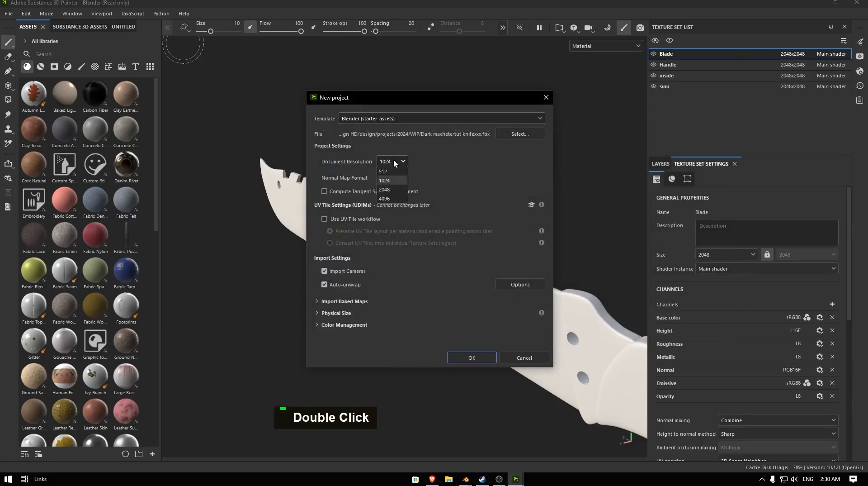
left_click(400, 210)
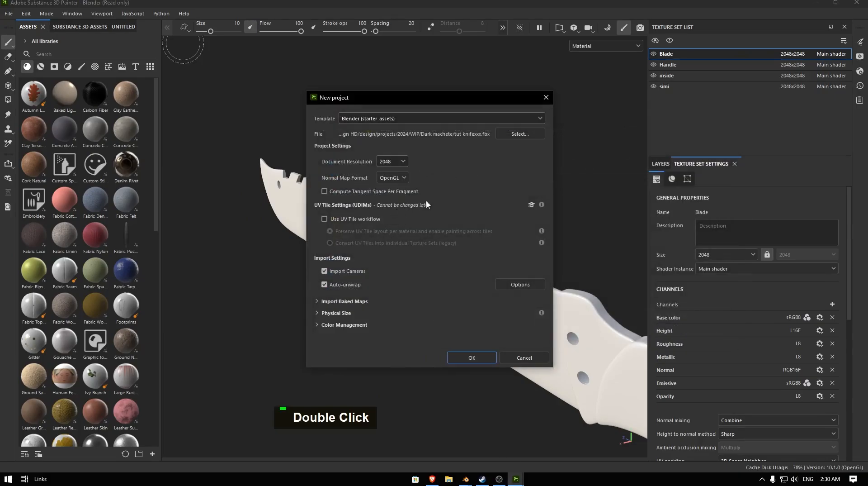
left_click(385, 177)
left_click(389, 189)
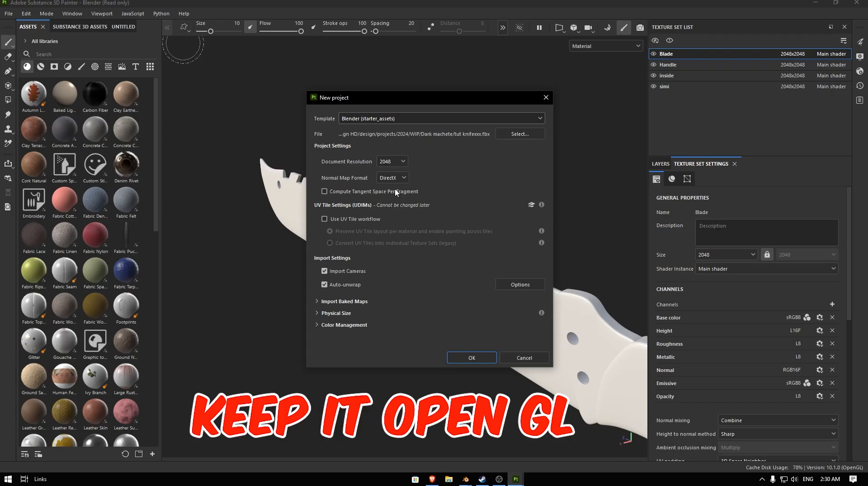
left_click(472, 357)
- Inspect the imported machete and rename the Material.003 texture set as inside
left_click_drag(405, 244, 215, 192, "alt")
scroll(330, 272, "up", 3)
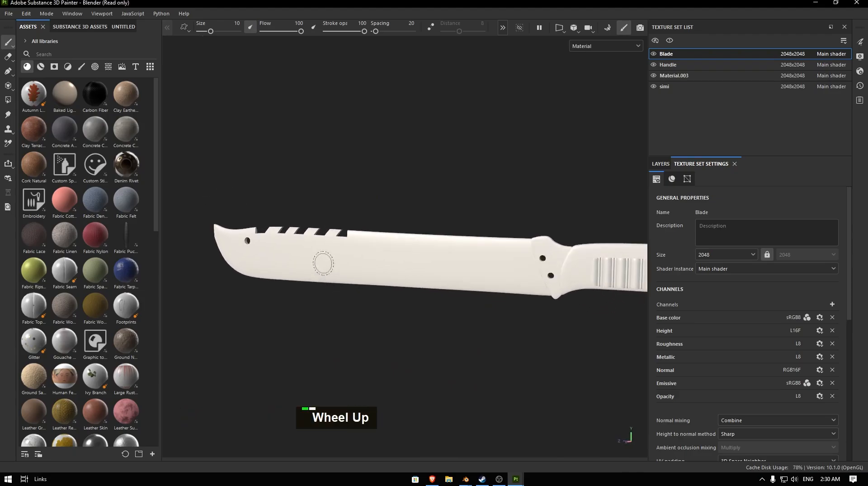
left_click_drag(344, 250, 503, 235, "alt")
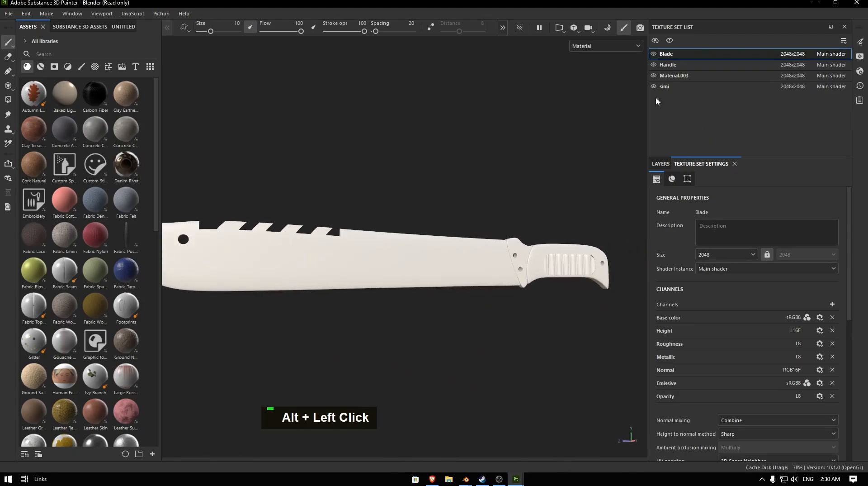
double_click(668, 65)
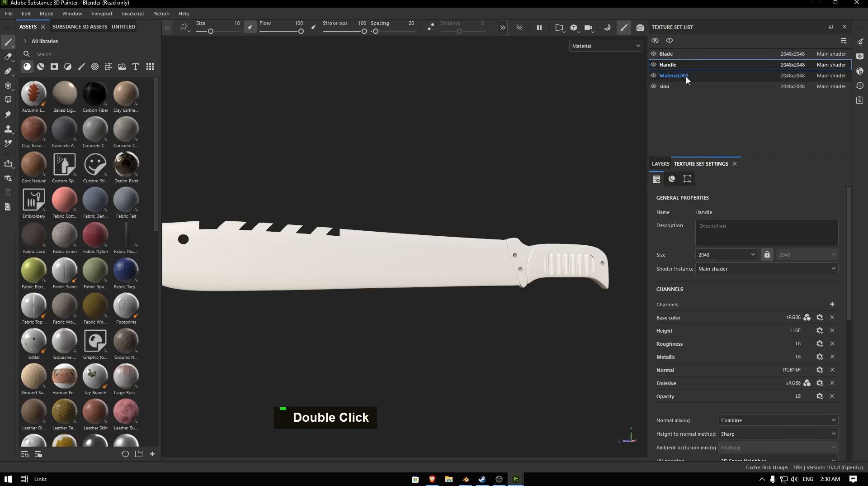
double_click(686, 76)
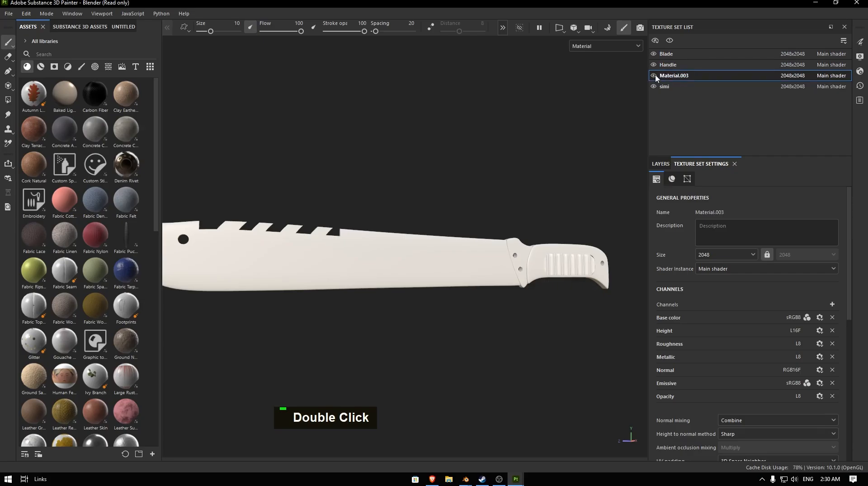
double_click(666, 76)
type("inside")
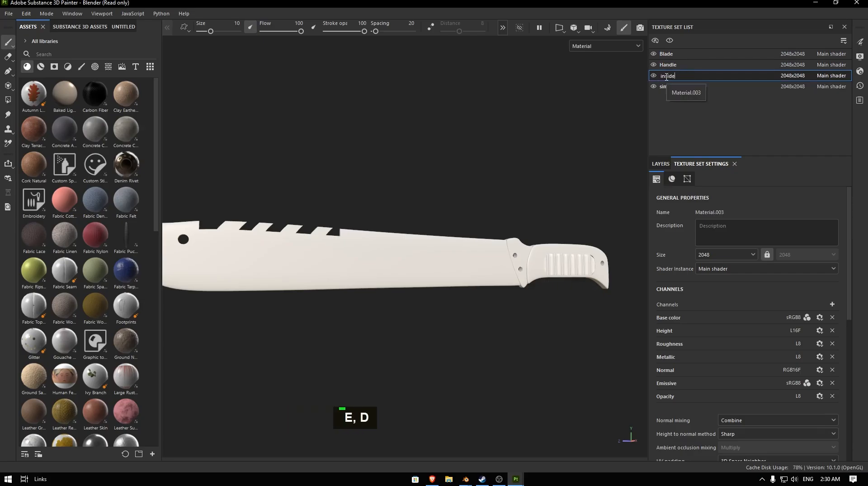
key("Return")
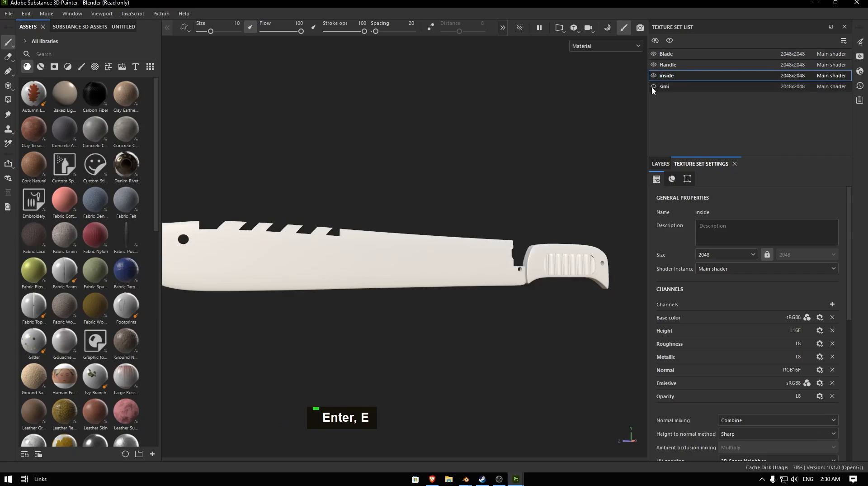
- Bake the mesh maps for all texture sets, using Material Color as the ID map's color source
left_click(675, 52)
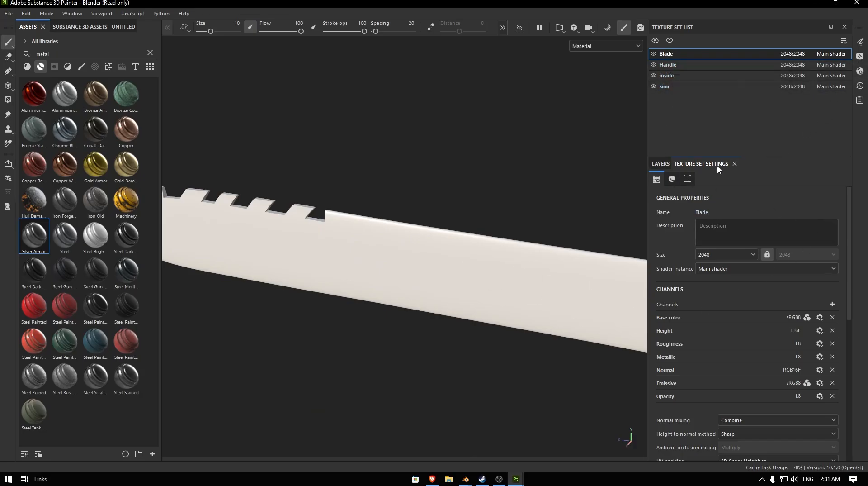
scroll(784, 302, "down", 5)
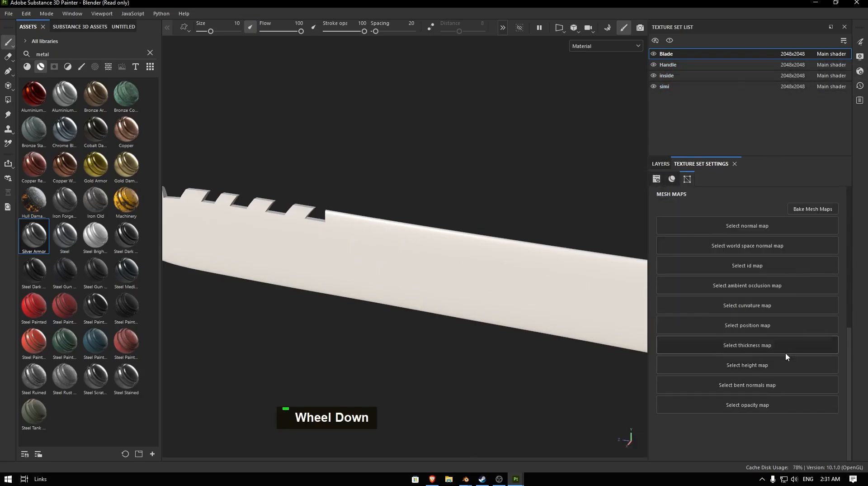
scroll(786, 348, "up", 1)
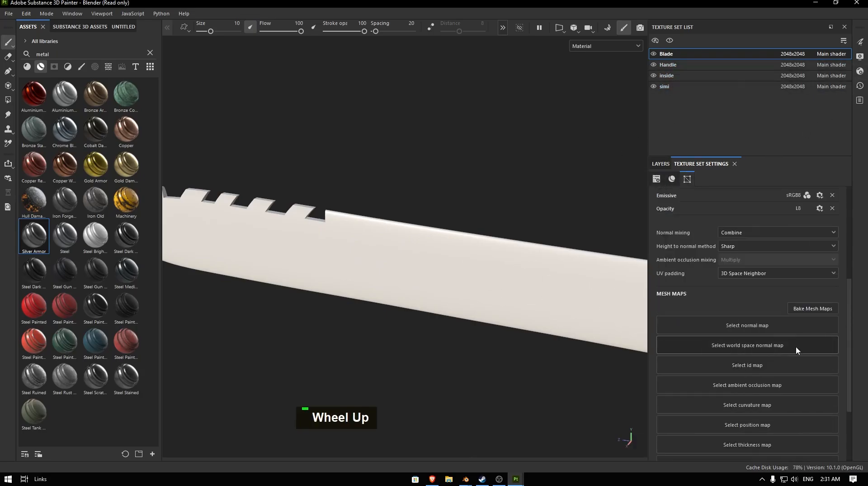
left_click(814, 310)
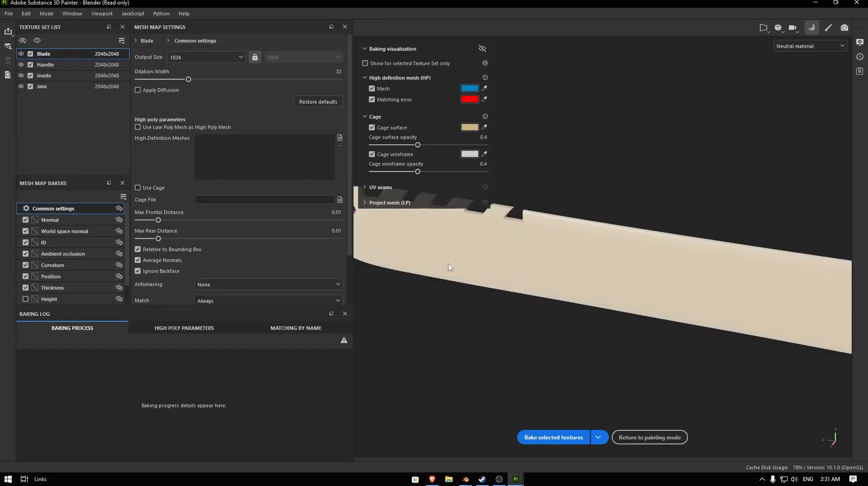
left_click(55, 243)
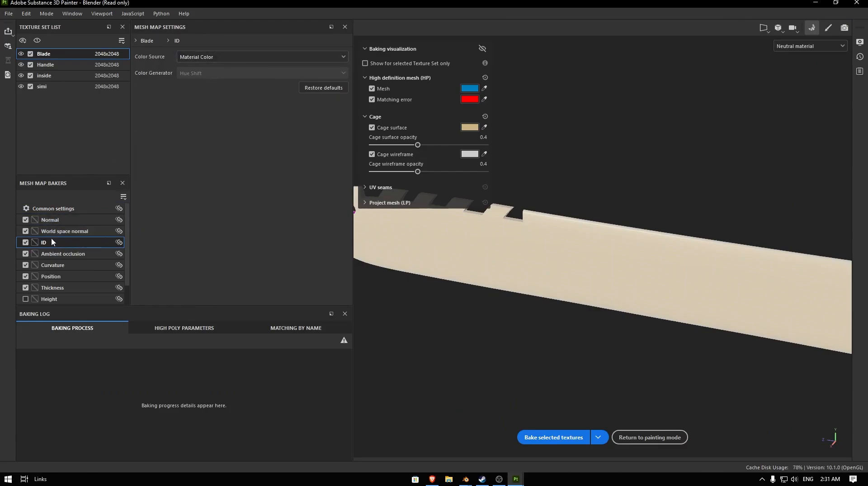
left_click(211, 58)
left_click(216, 59)
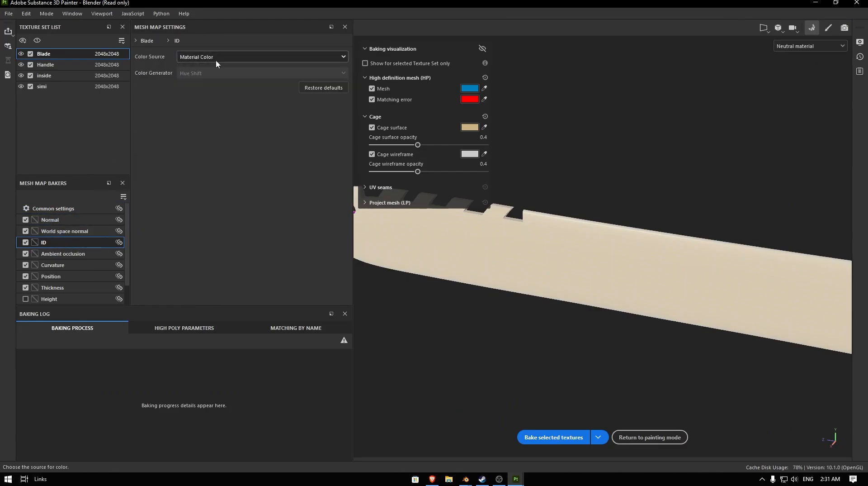
left_click(557, 439)
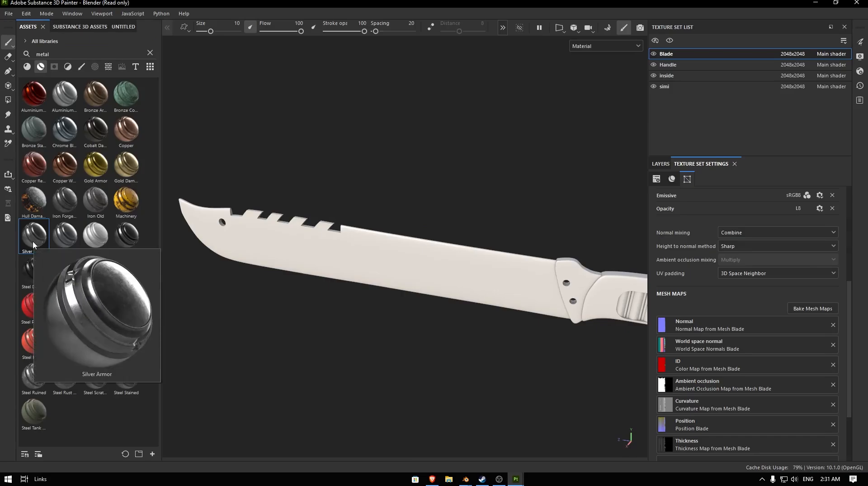
- Apply the Silver Armor smart material to the blade only, using its ID color, and inspect the surface
left_click_drag(33, 245, 330, 252, "ctrl")
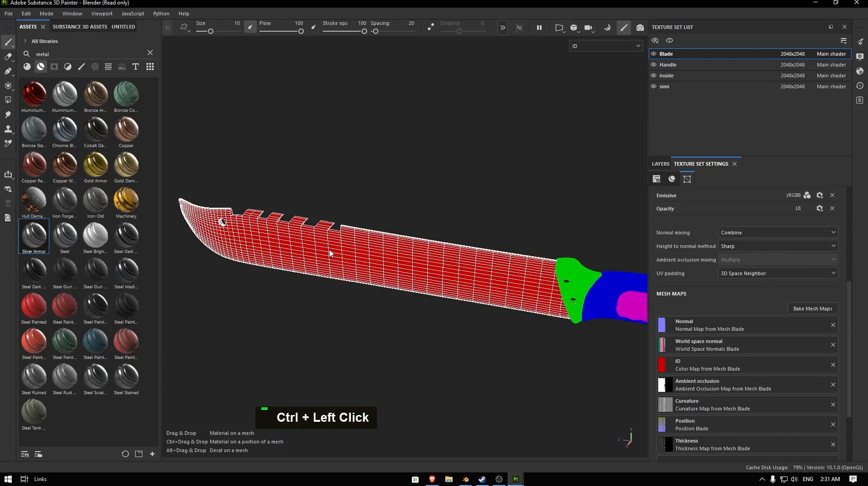
left_click_drag(463, 257, 438, 207, "alt")
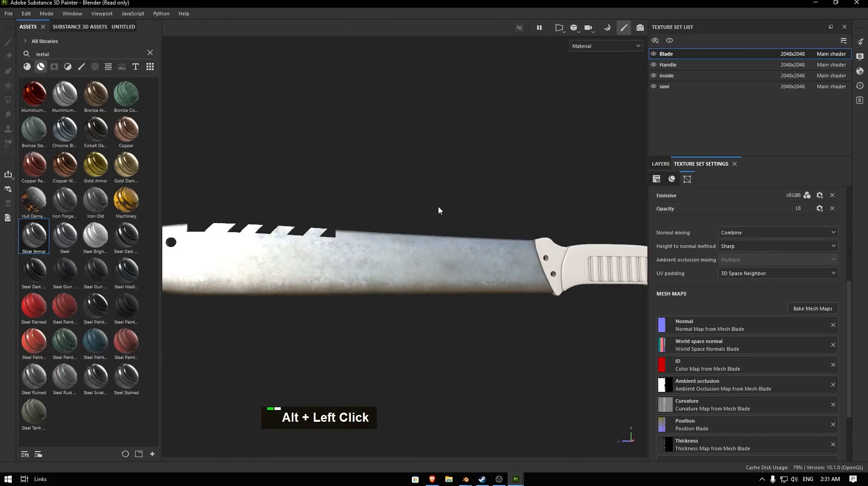
scroll(392, 264, "up", 2)
left_click_drag(391, 265, 352, 292, "alt")
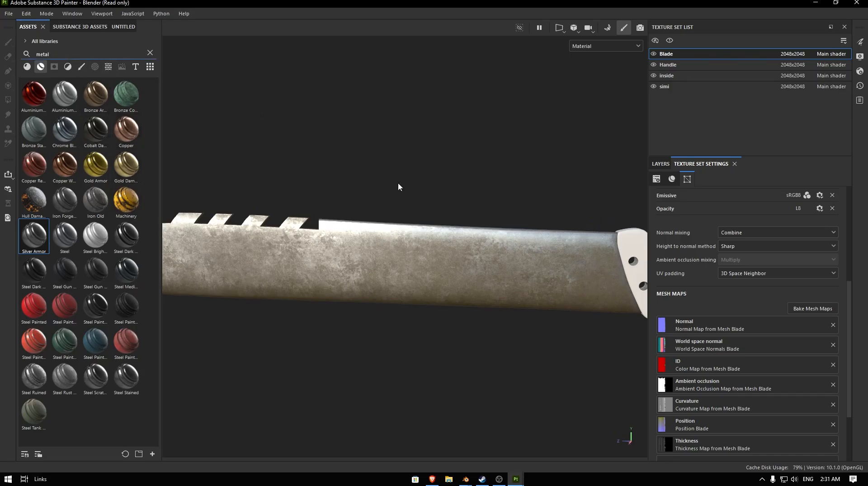
- Search the smart materials for iron and add Iron Old above the Silver Armor layer in the Blade texture set
key("ctrl+a")
type("iromn")
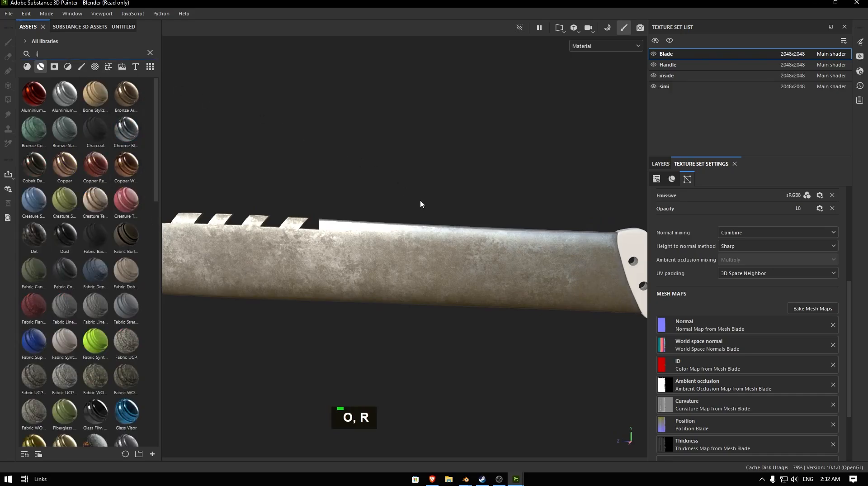
key("BackSpace")
key("BackSpace")
type("n")
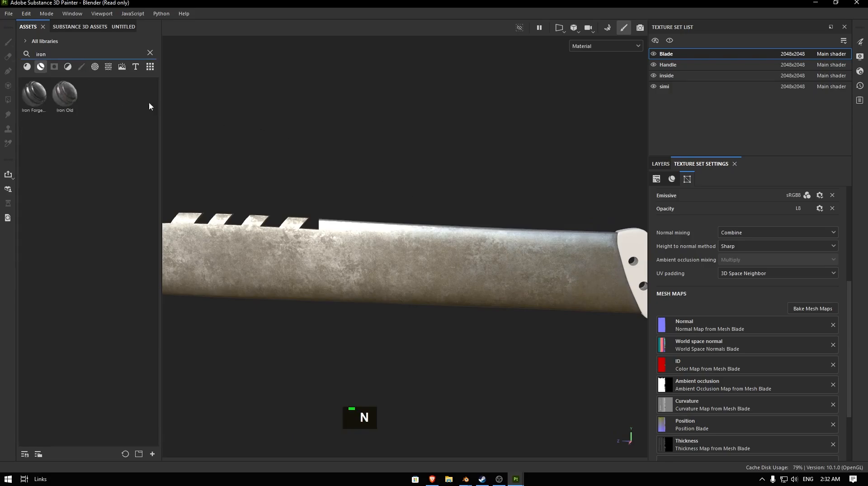
mouse_move(70, 100)
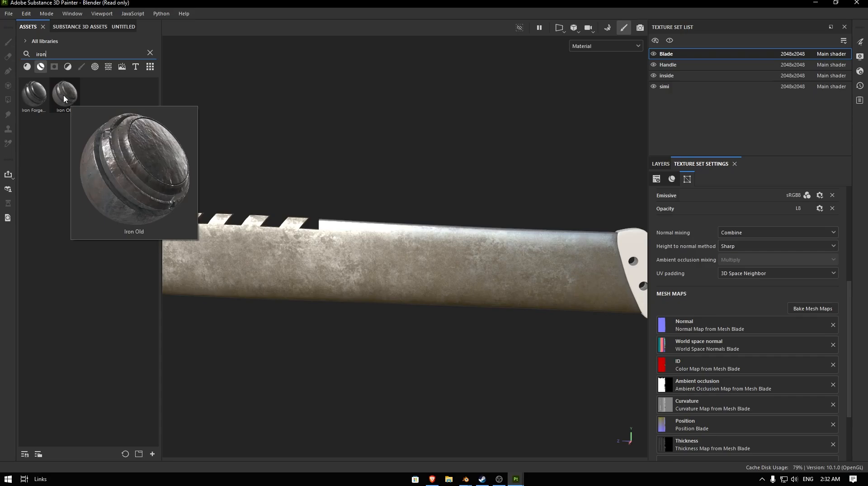
left_click(660, 164)
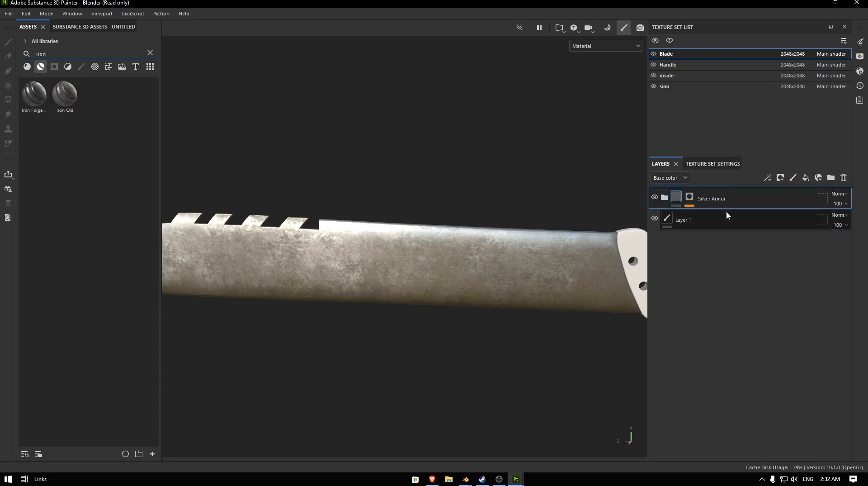
left_click_drag(65, 95, 716, 182)
left_click_drag(64, 95, 747, 191)
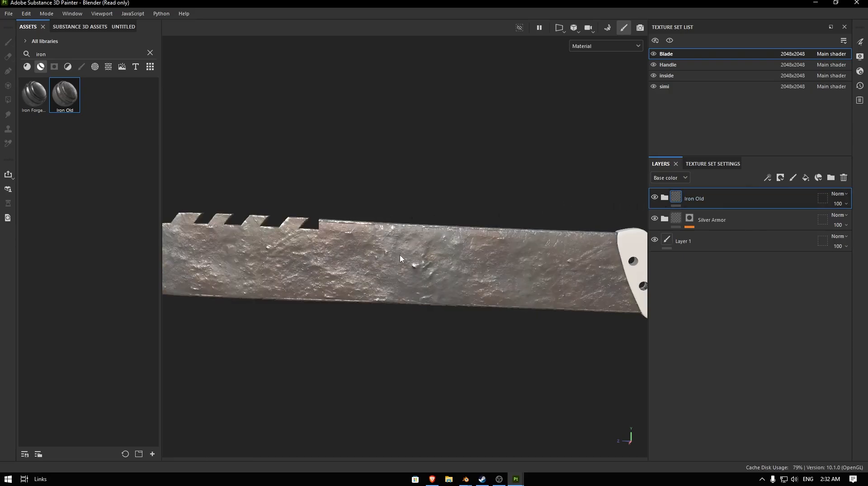
middle_click_drag(400, 259, 439, 253)
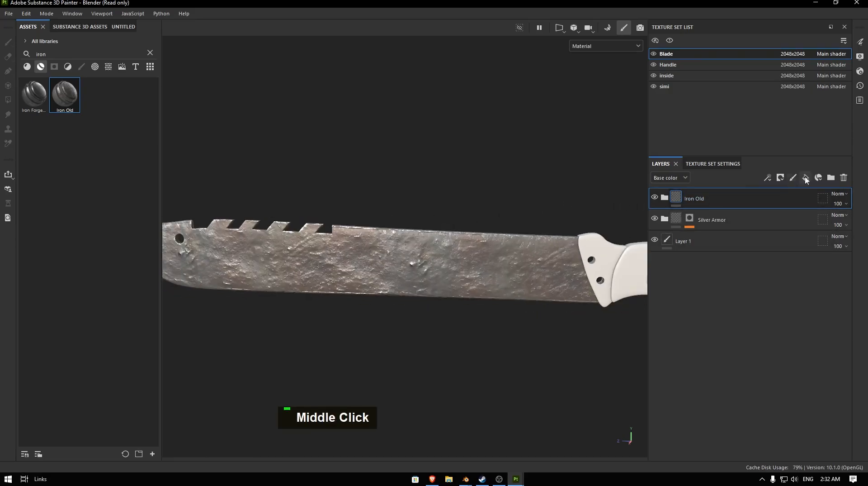
- Add a black mask to the Iron Old layer and place an empty generator on that mask
left_click(781, 177)
left_click(789, 190)
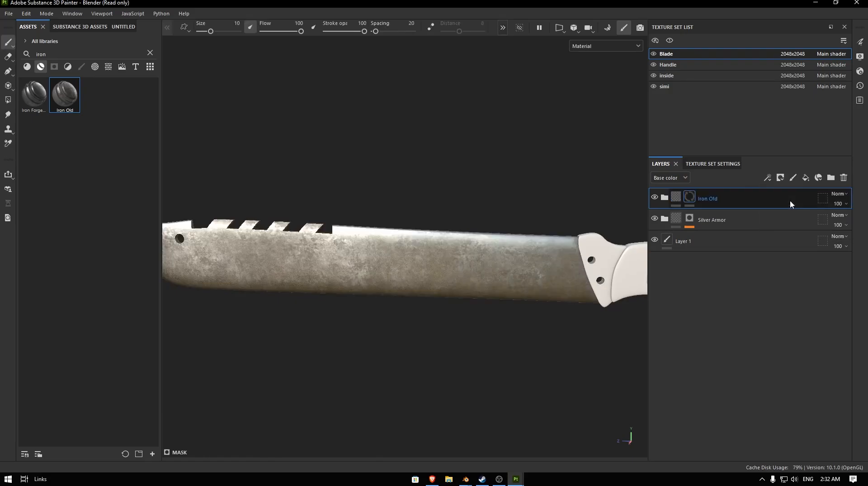
left_click(768, 177)
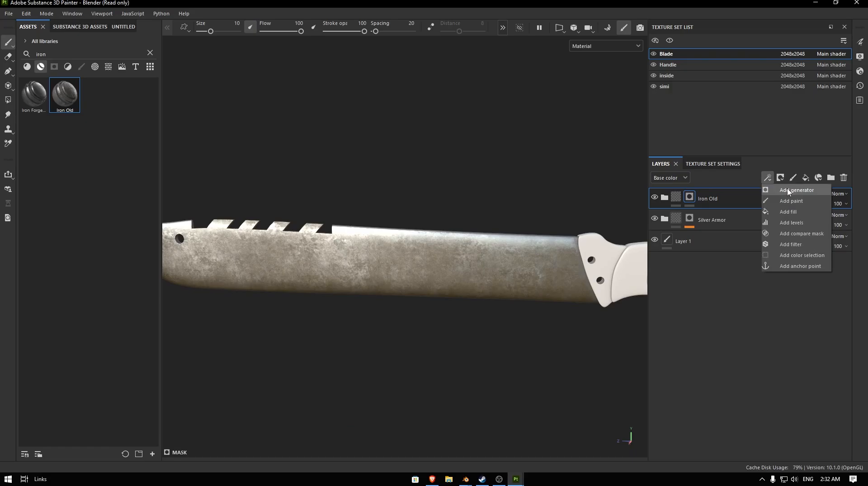
left_click(788, 190)
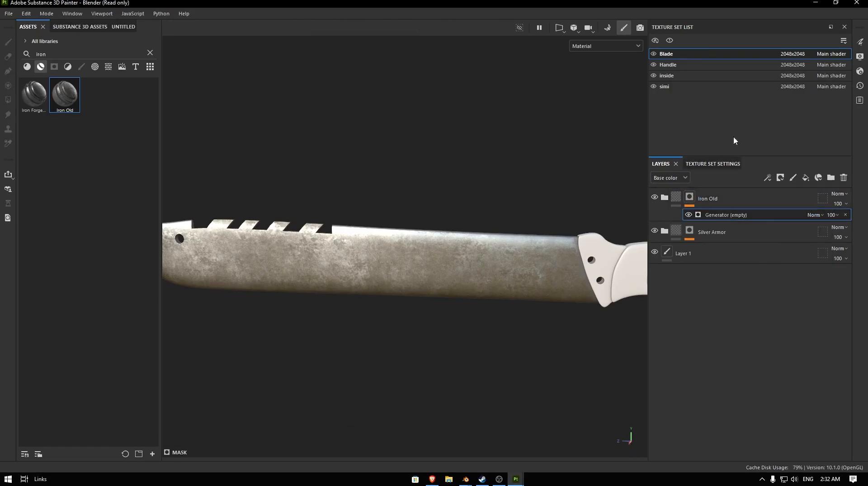
- Assign the Metal Edge Wear generator to the empty generator on the Iron Old layer's mask
left_click(861, 44)
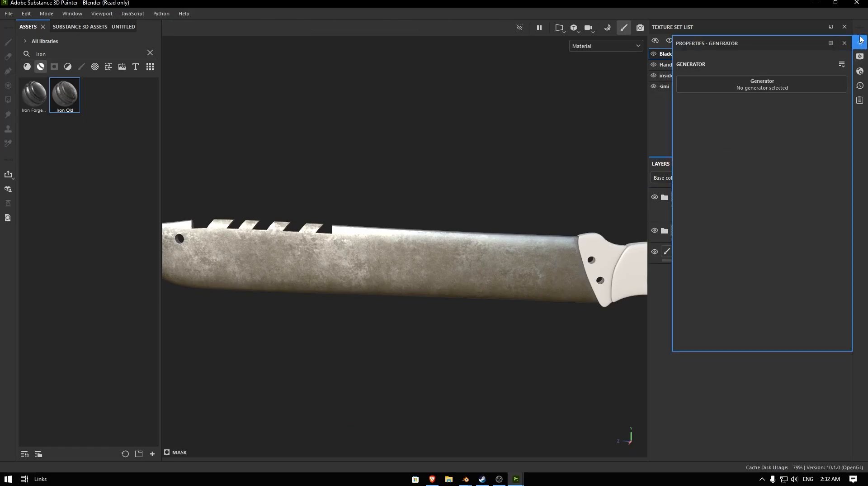
left_click(793, 87)
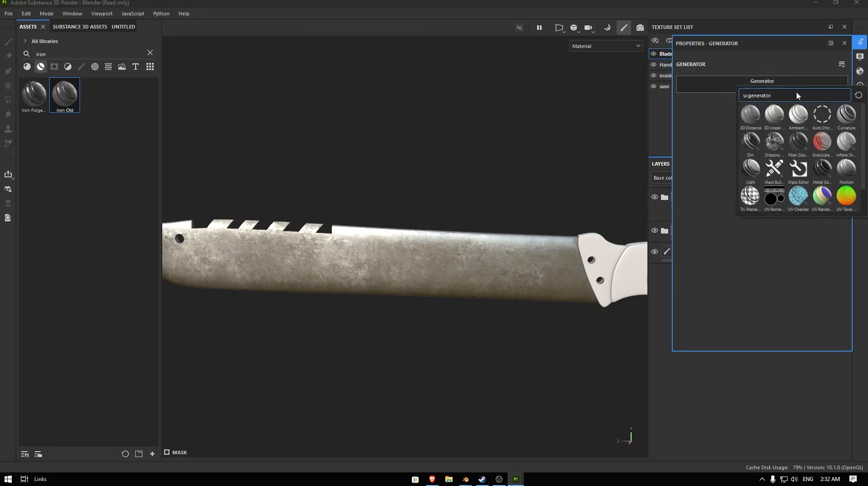
type("edge")
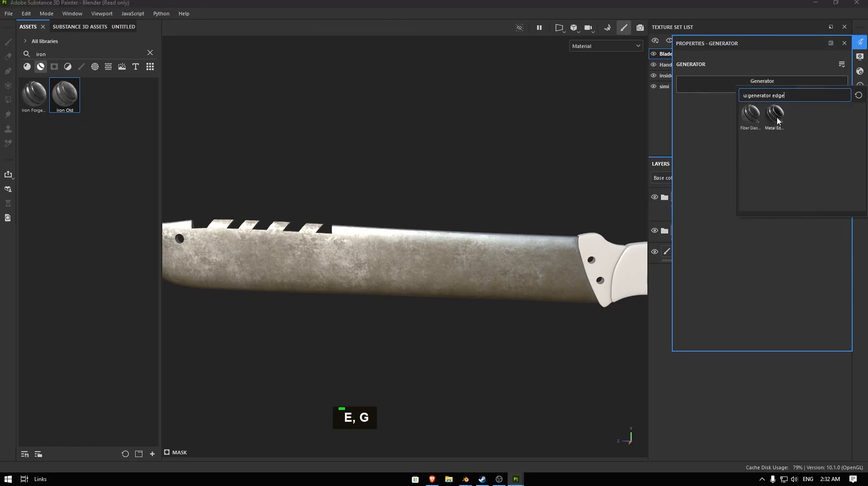
left_click(778, 120)
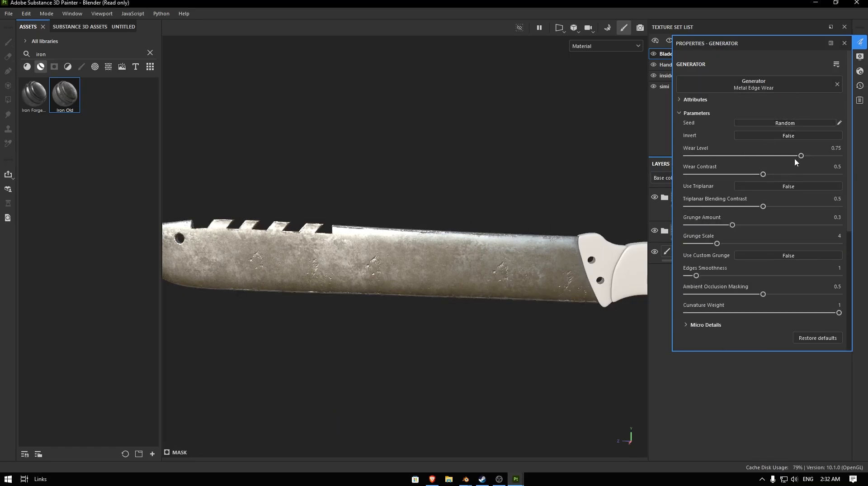
- Set Metal Edge Wear to Wear Level 0.86, Wear Contrast 0.21, Triplanar Blending Contrast 0.4, Grunge Amount 0.35 and Edges Smoothness 3.75
mouse_move(800, 156)
left_mouse_down()
mouse_move(742, 155)
mouse_move(833, 156)
mouse_move(815, 159)
left_mouse_up()
mouse_move(764, 174)
left_mouse_down()
mouse_move(783, 175)
mouse_move(753, 175)
mouse_move(776, 174)
left_mouse_up()
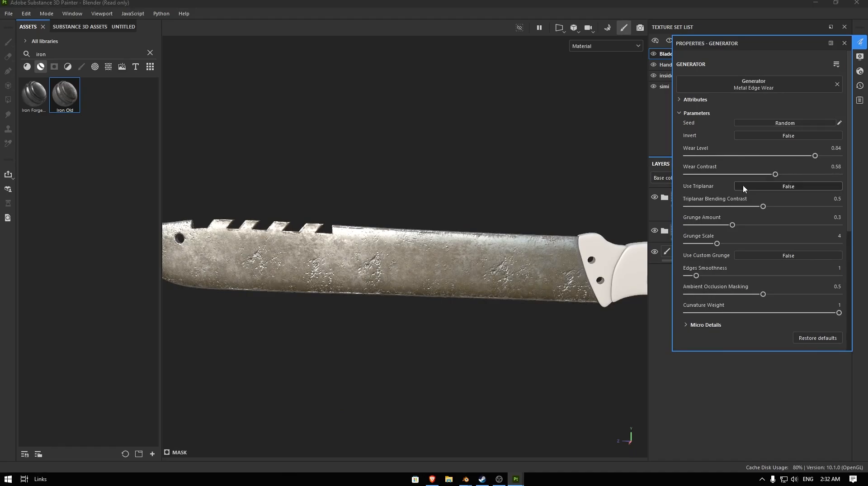
left_click_drag(764, 206, 670, 211)
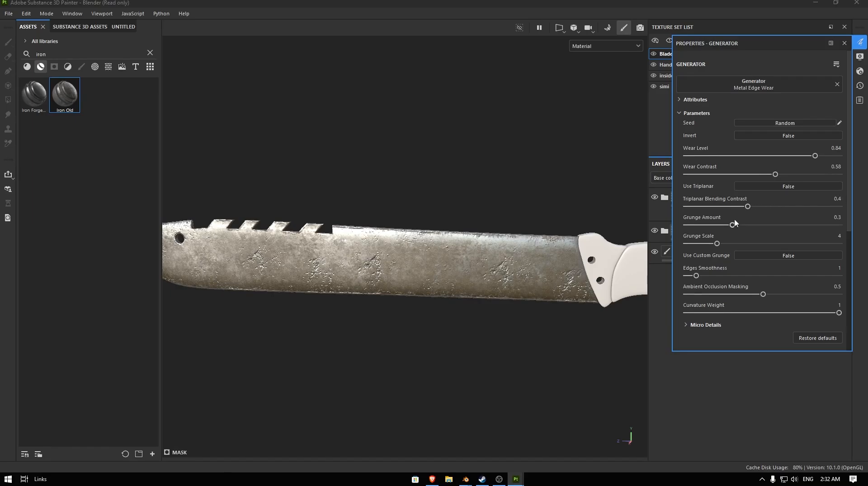
left_click_drag(735, 223, 717, 242)
key("ctrl+s")
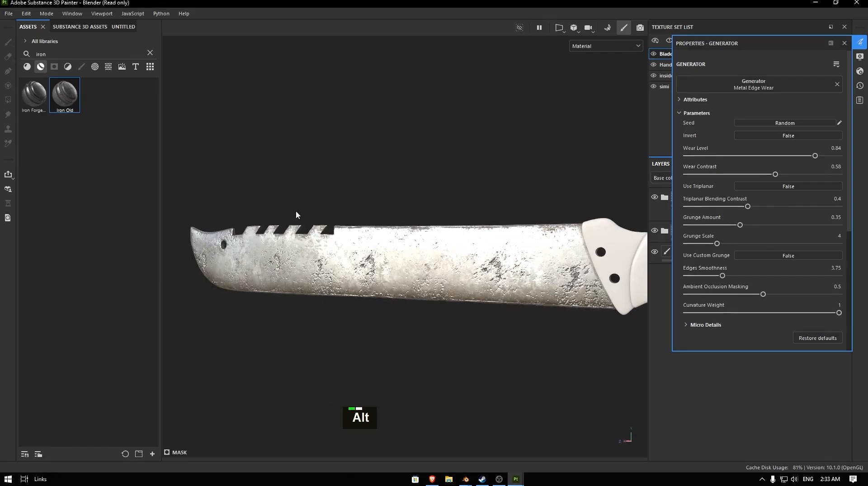
left_click_drag(816, 155, 688, 176)
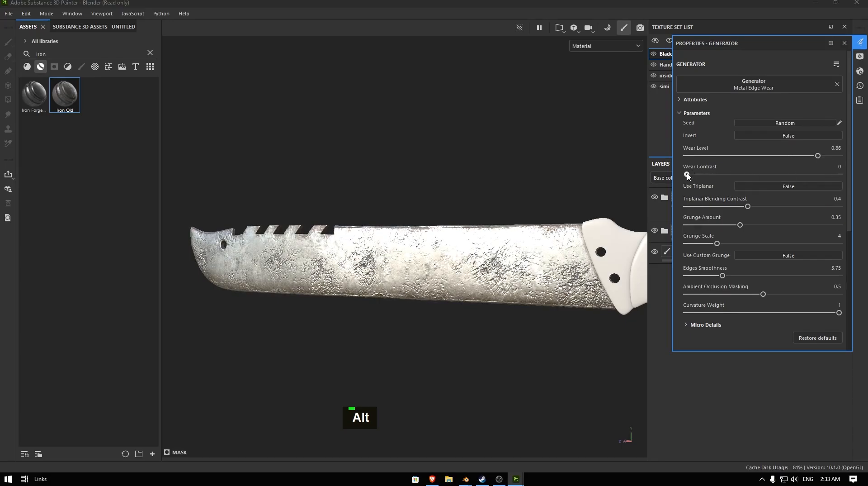
- Examine the edge wear along both faces and the edges of the blade under different lighting directions
left_click_drag(455, 251, 534, 254, "alt")
left_click(462, 229, "shift")
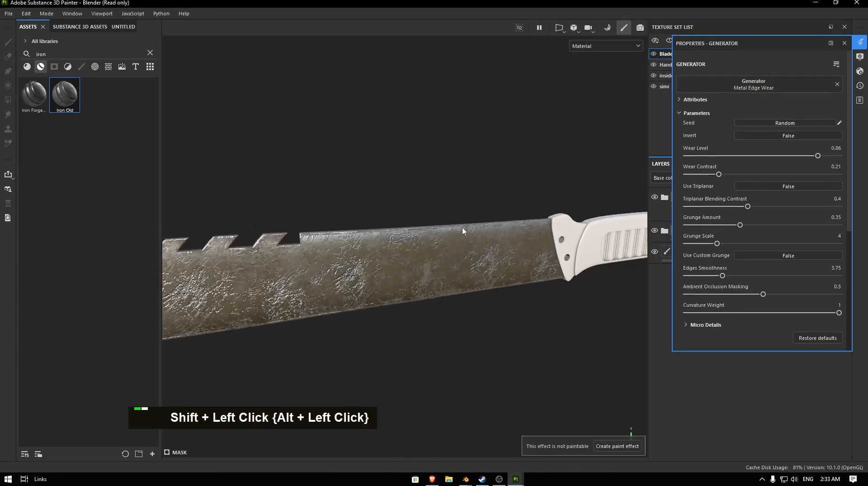
left_click_drag(455, 231, 395, 239, "alt")
right_click_drag(396, 239, 421, 217, "shift")
left_click_drag(421, 218, 370, 246, "alt")
mouse_move(370, 246)
right_mouse_down("shift")
mouse_move(378, 248)
mouse_move(354, 247)
mouse_move(370, 250)
right_mouse_up("shift")
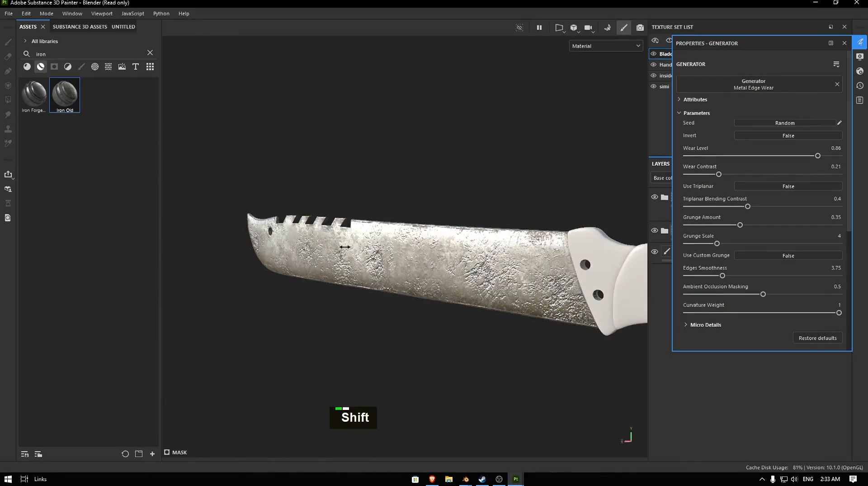
left_click_drag(370, 250, 515, 241, "alt")
right_click_drag(516, 240, 450, 295, "shift")
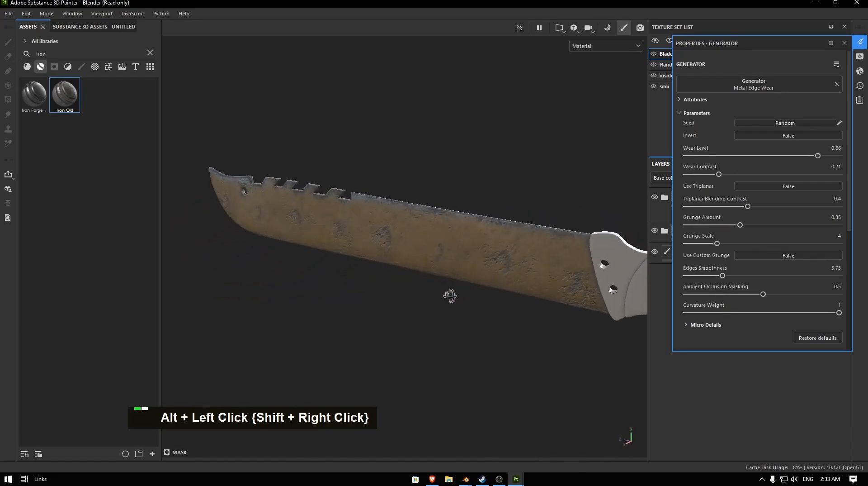
left_click_drag(450, 294, 407, 254, "alt")
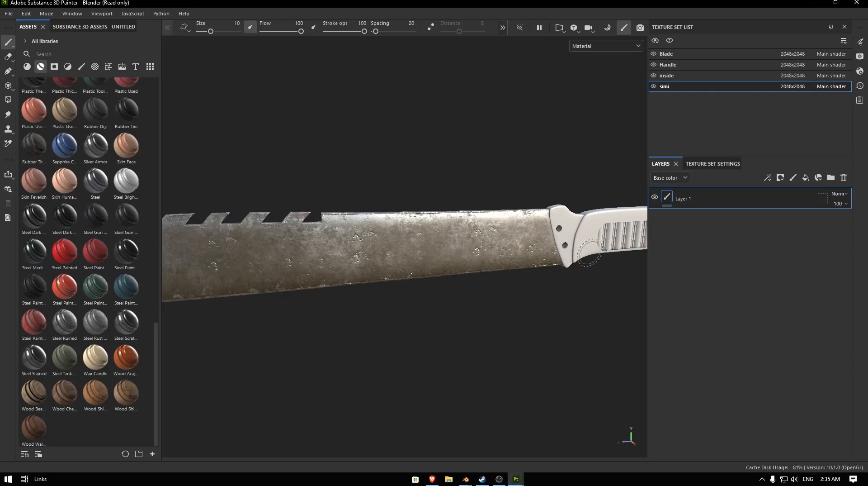
- Search the smart materials for plastic and apply Plastic Tool Worn to the guard between the blade and the handle
scroll(583, 185, "up", 2)
middle_click_drag(506, 237, 386, 238, "alt")
scroll(386, 238, "up", 2)
scroll(385, 237, "down", 1)
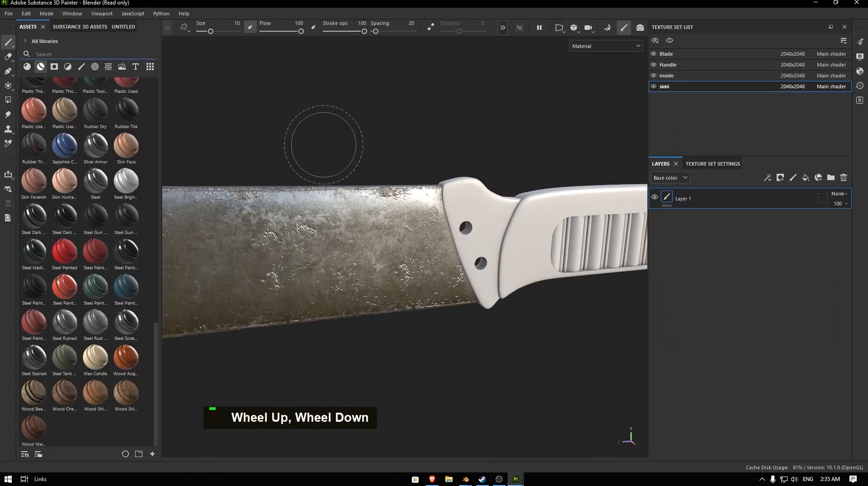
type("plastio")
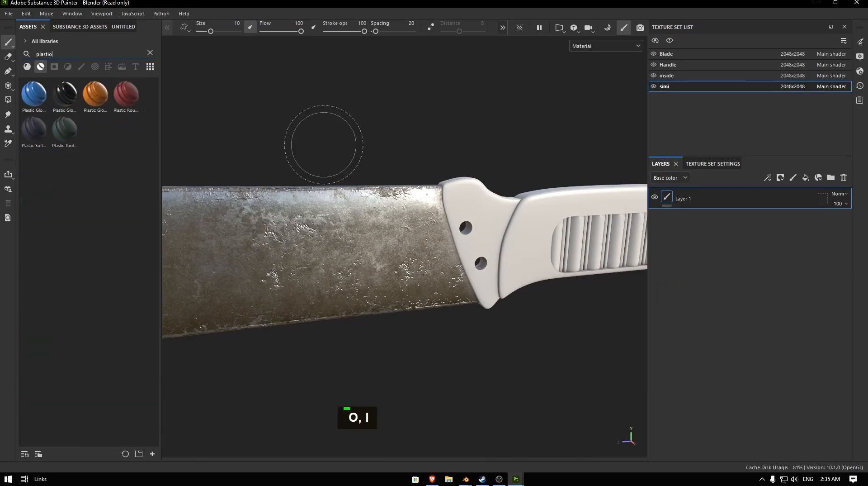
key("BackSpace")
type("c")
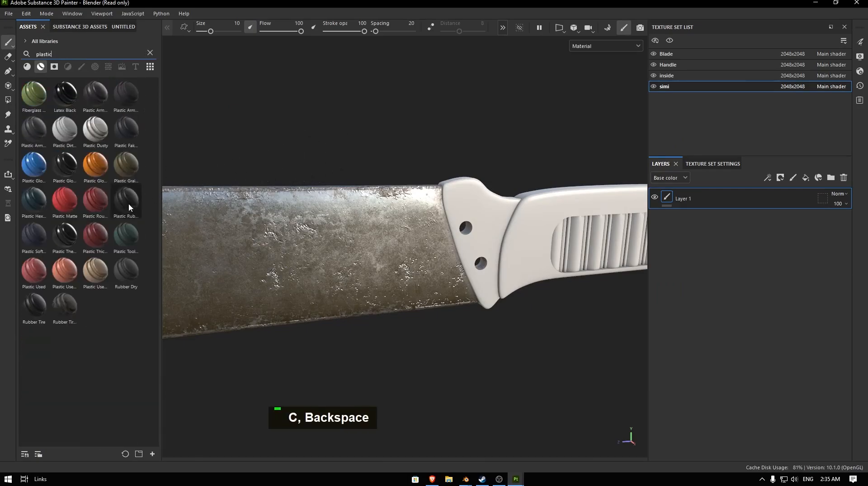
mouse_move(129, 236)
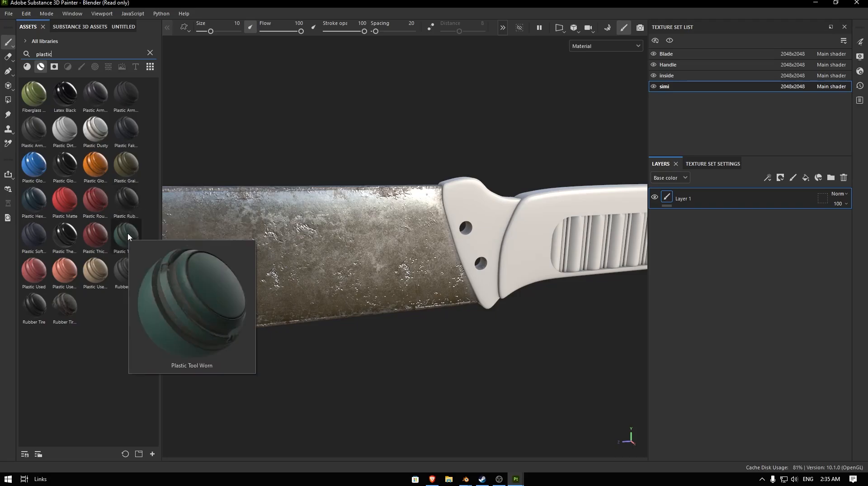
left_click_drag(128, 234, 487, 167)
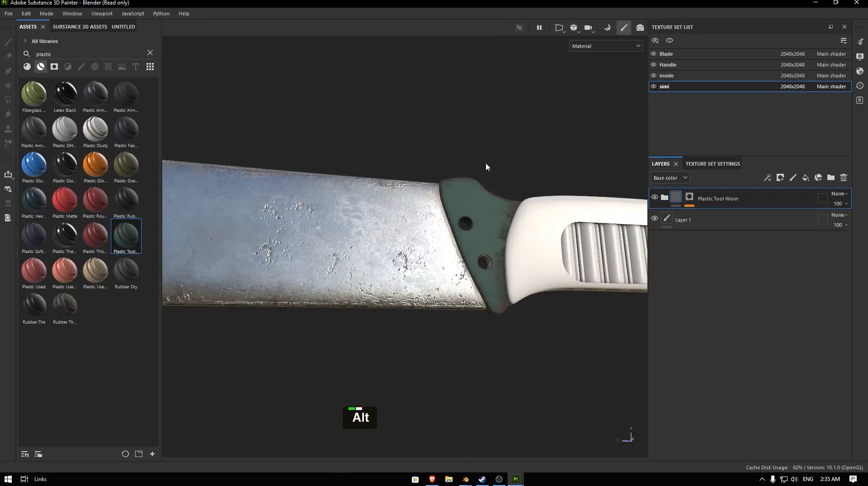
- Change the base color of the Plastic fill inside the Plastic Tool Worn group to a brighter green
left_click(860, 42)
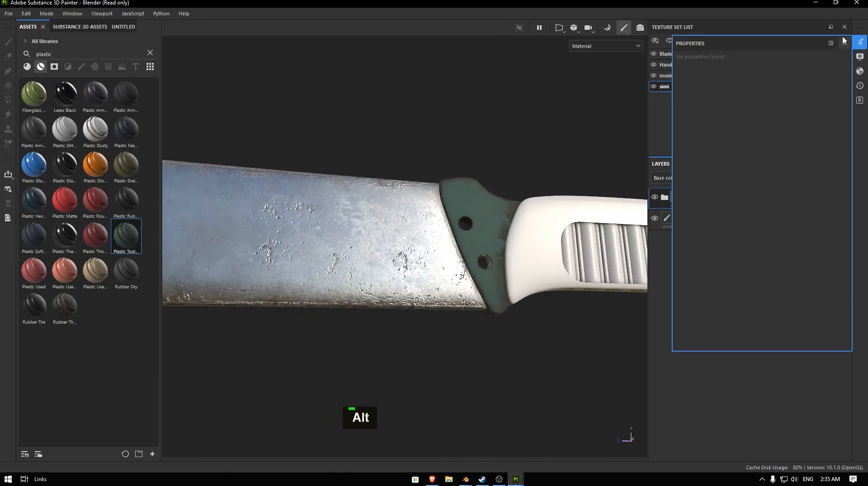
left_click(835, 44)
left_click(665, 197)
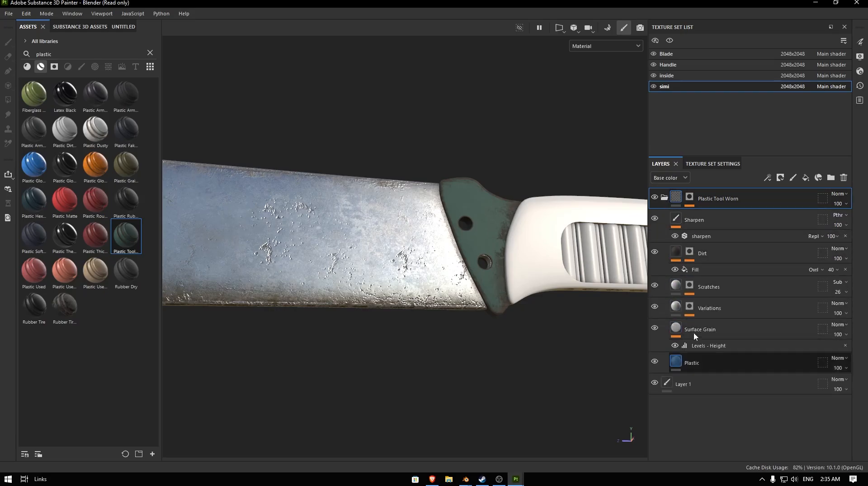
left_click(696, 363)
left_click(859, 42)
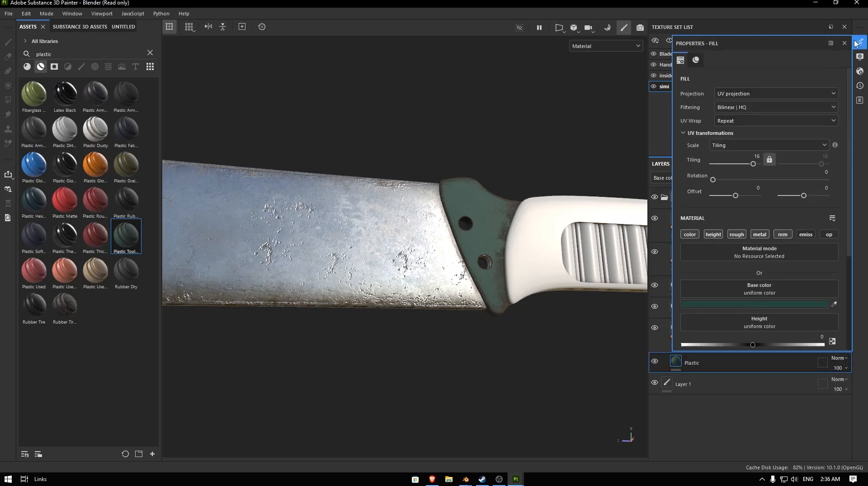
left_click(773, 304)
mouse_move(720, 340)
left_mouse_down()
mouse_move(708, 372)
mouse_move(757, 383)
left_mouse_up()
left_click_drag(715, 404, 714, 391)
left_click_drag(498, 226, 514, 211, "alt")
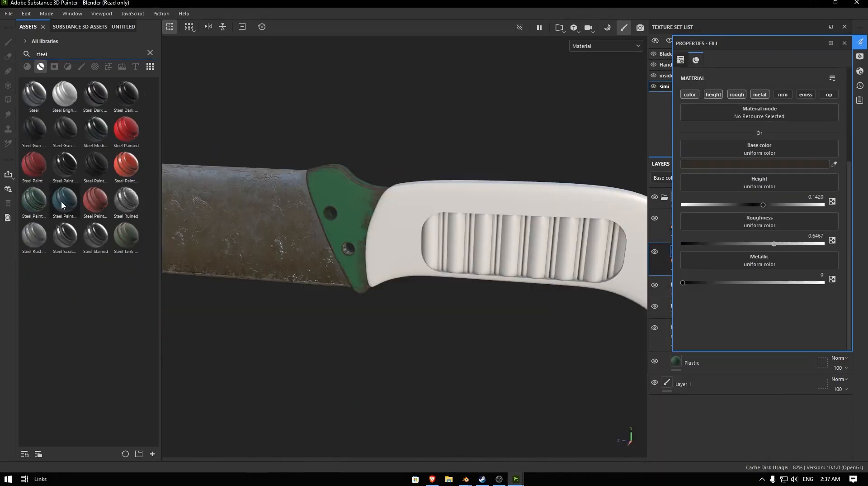
- Apply Steel Painted Stained to the handle, and find the Plastic Dusty smart material and add it above that layer
left_click(396, 211, "ctrl")
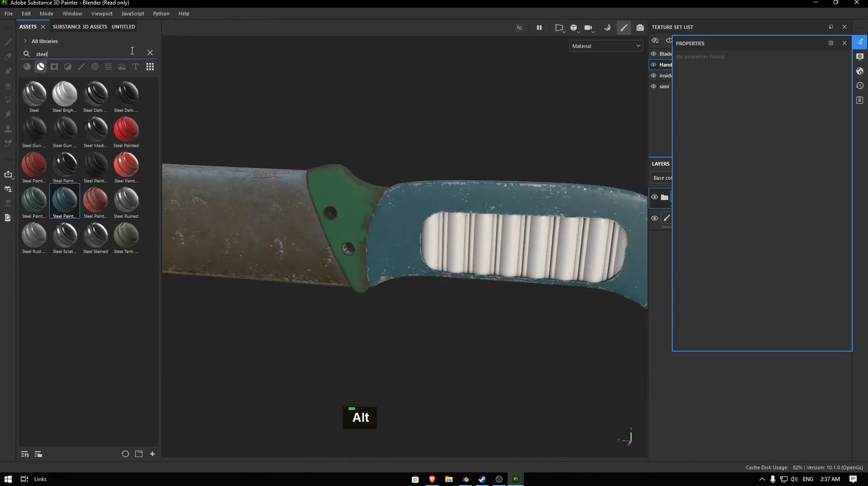
key("ctrl+a")
type("dust")
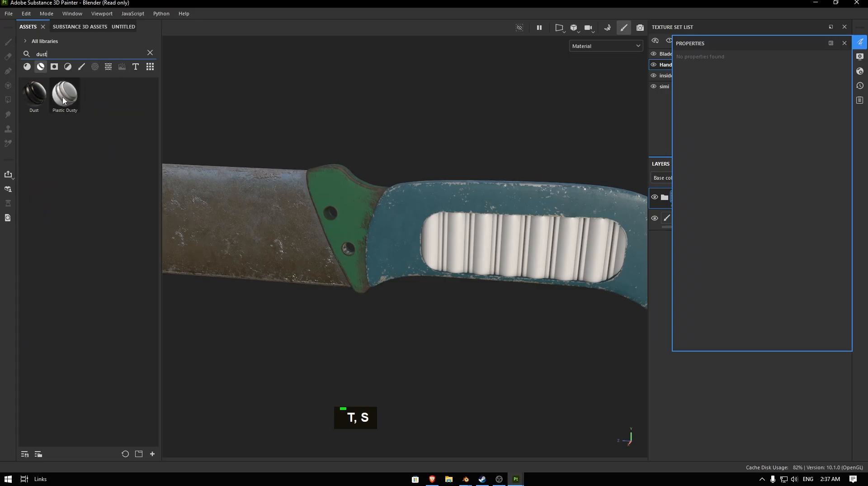
left_click_drag(63, 99, 410, 200)
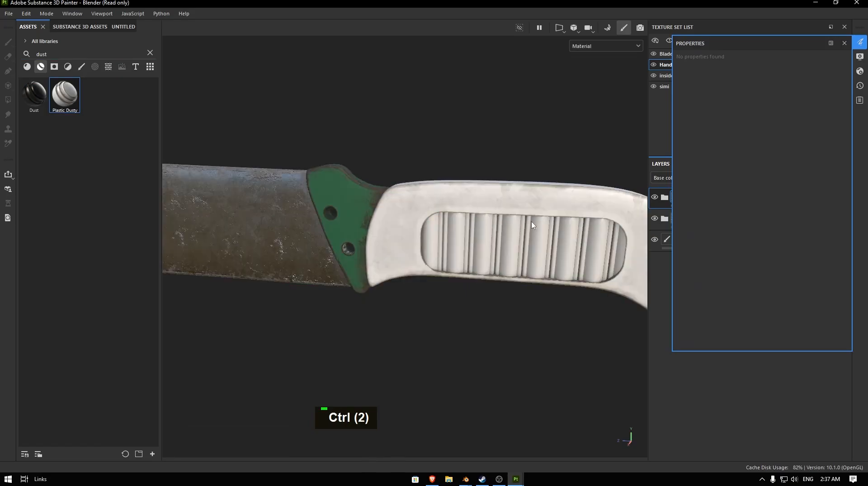
- Expand the Plastic Dusty group in the Handle texture set and delete its Base layer
left_click(845, 43)
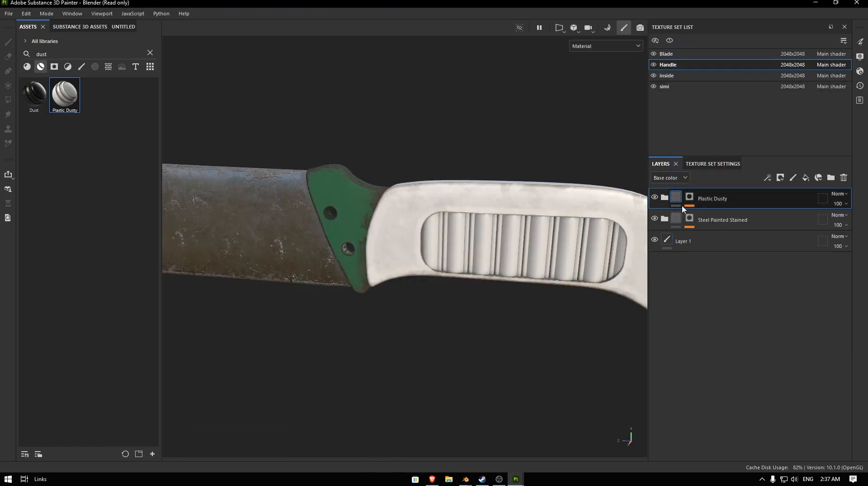
left_click(655, 197)
left_click(655, 198)
left_click(665, 197)
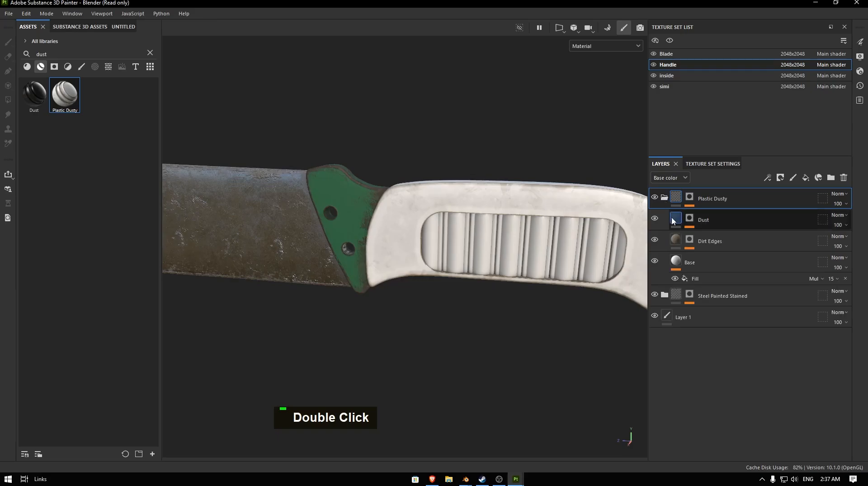
left_click(655, 262)
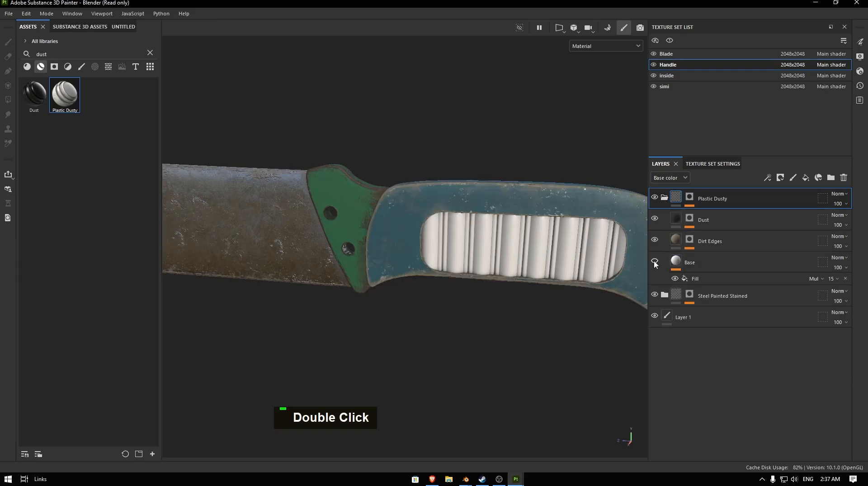
left_click(702, 263)
key("Delete")
- Try a slightly more saturated brown base color and a different height on the Dirt Edges fill, and undo both changes
left_click(674, 220)
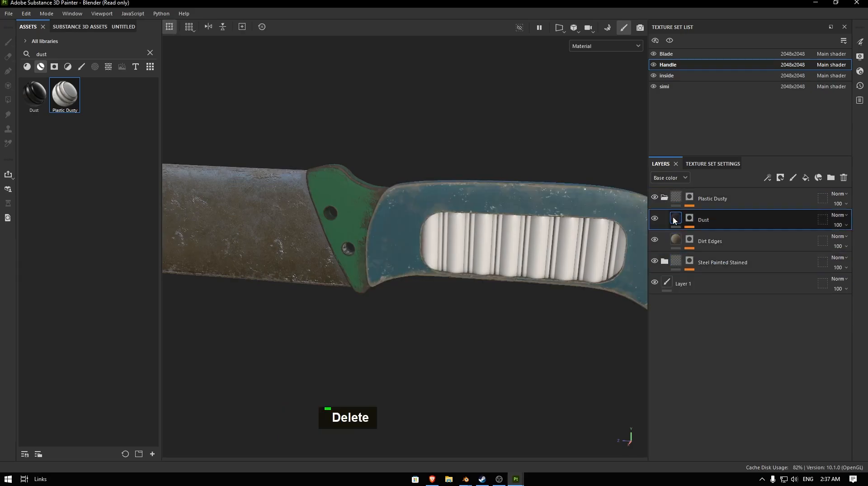
left_click(860, 42)
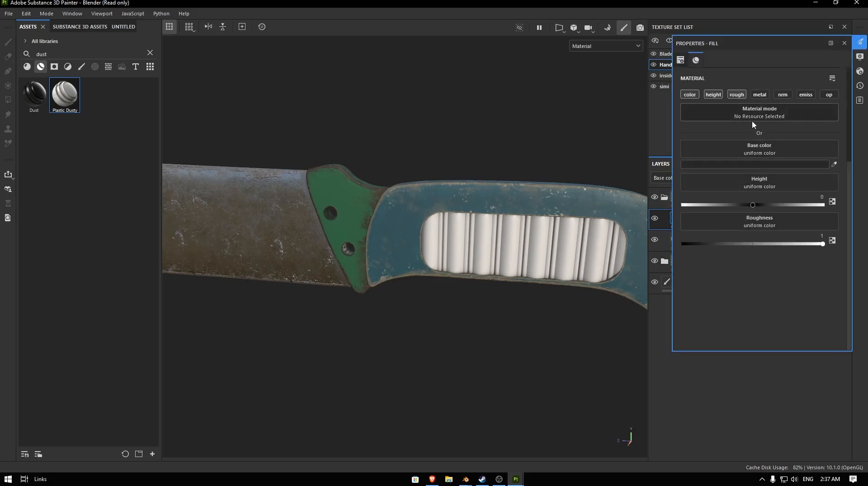
double_click(648, 142)
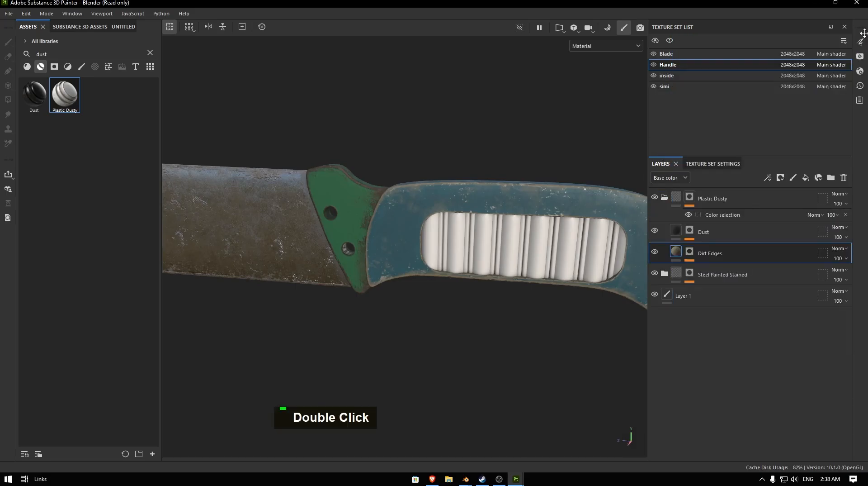
left_click(860, 42)
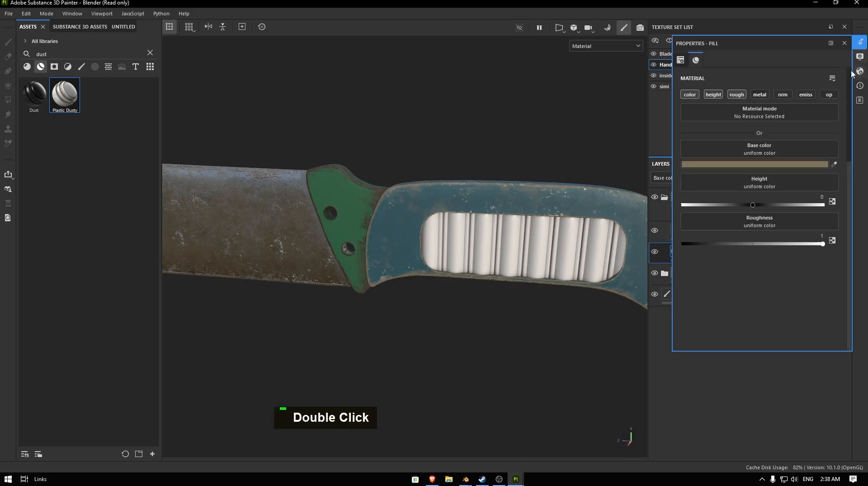
left_click(773, 165)
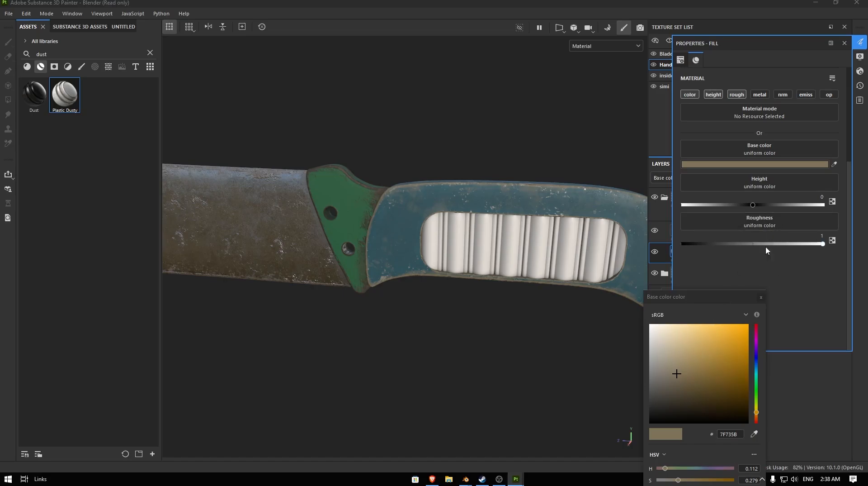
mouse_move(679, 375)
left_mouse_down()
mouse_move(711, 351)
mouse_move(681, 372)
left_mouse_up()
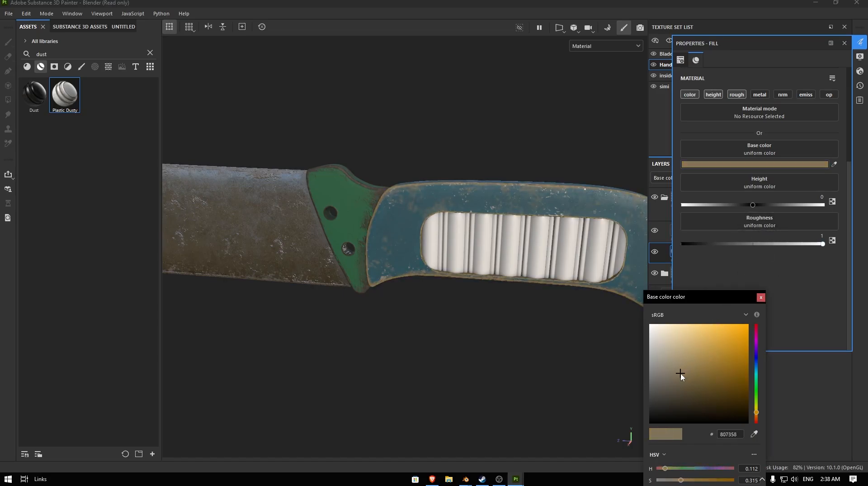
key("ctrl")
key("ctrl+z")
left_click(762, 297)
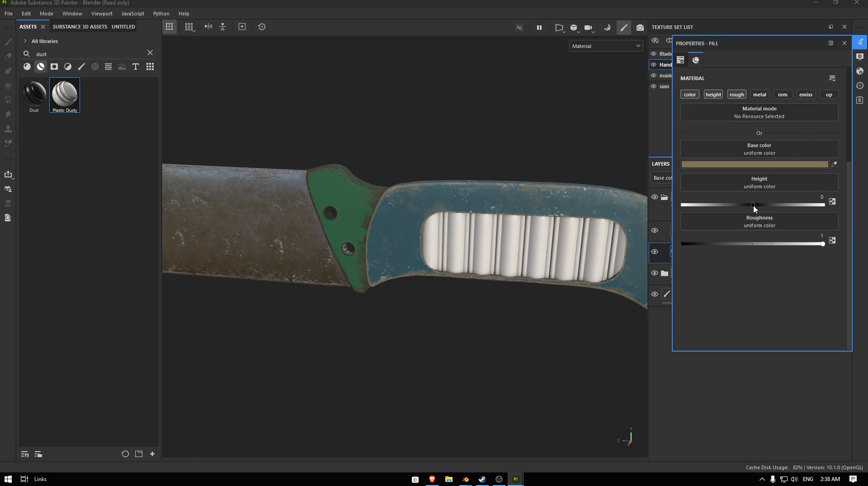
mouse_move(754, 205)
left_mouse_down()
mouse_move(795, 205)
mouse_move(744, 204)
mouse_move(777, 204)
left_mouse_up()
key("ctrl+z")
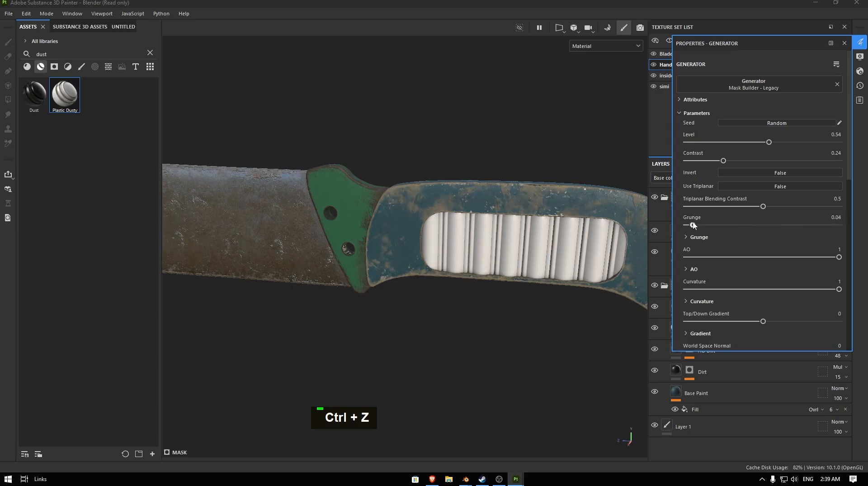
- Set the Grunge of the Dirt Edges mask generator to 0.45
left_click(844, 45)
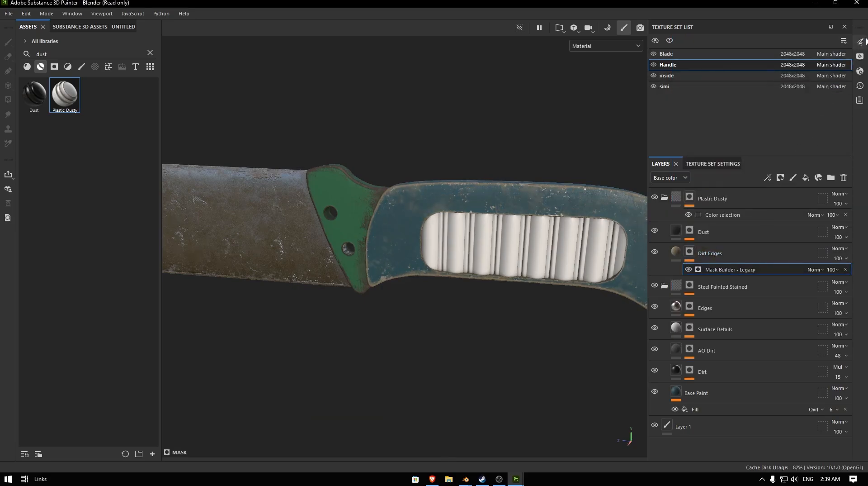
left_click(860, 42)
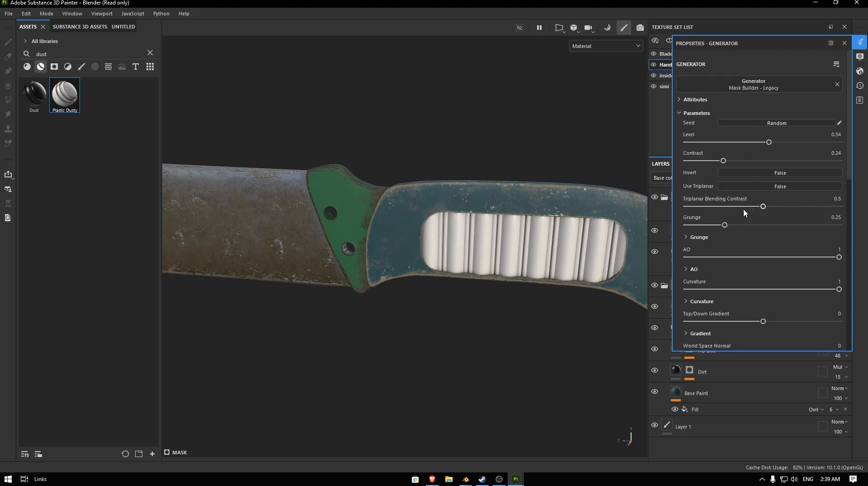
left_click_drag(722, 225, 755, 225)
left_click_drag(558, 220, 388, 180, "alt")
left_click_drag(517, 269, 617, 256, "alt")
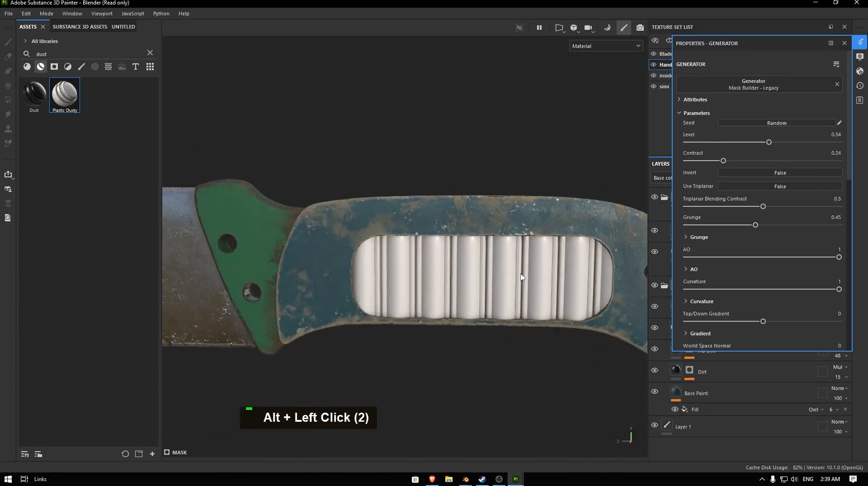
- Search the smart materials for plastic and apply Plastic Matte to the handle's ribbed insert
key("alt+Tab")
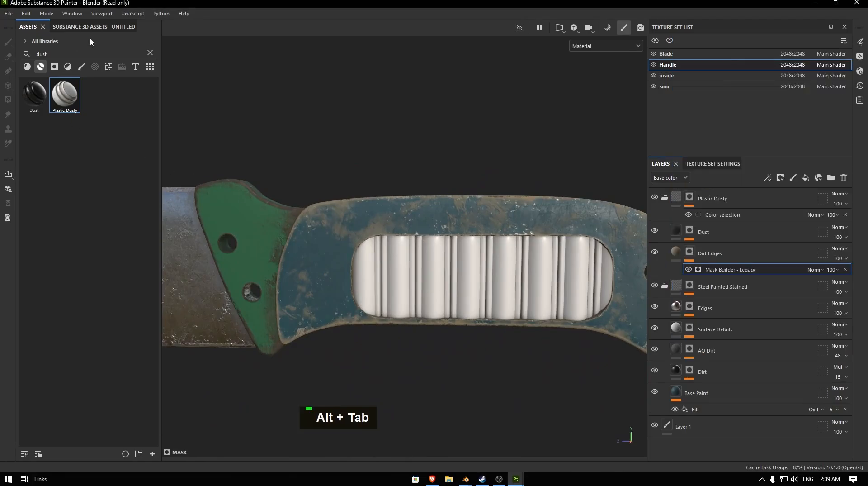
double_click(151, 53)
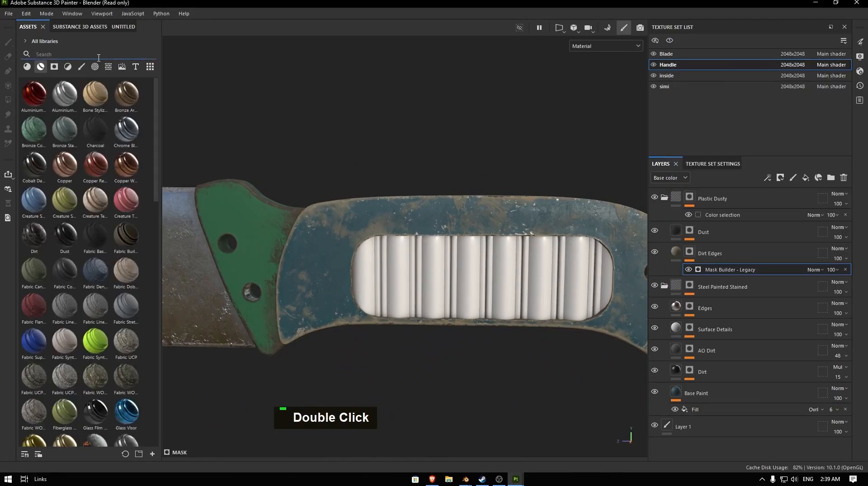
type("plast")
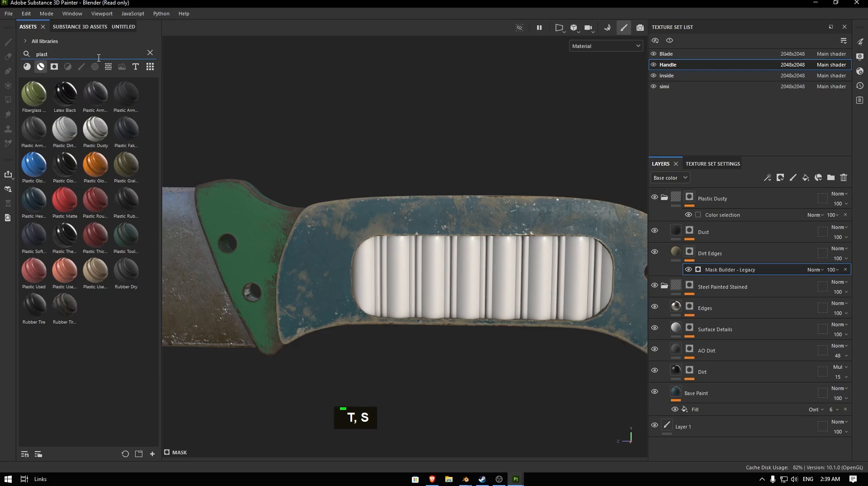
type("ic")
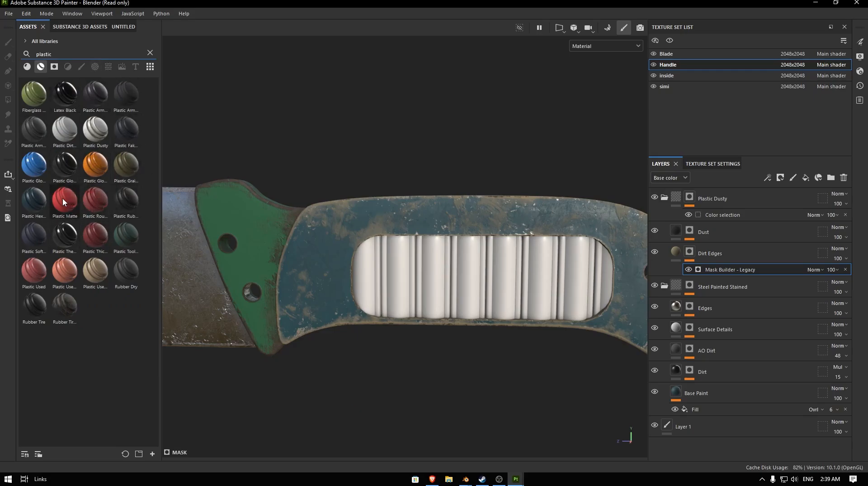
left_click_drag(62, 202, 444, 286)
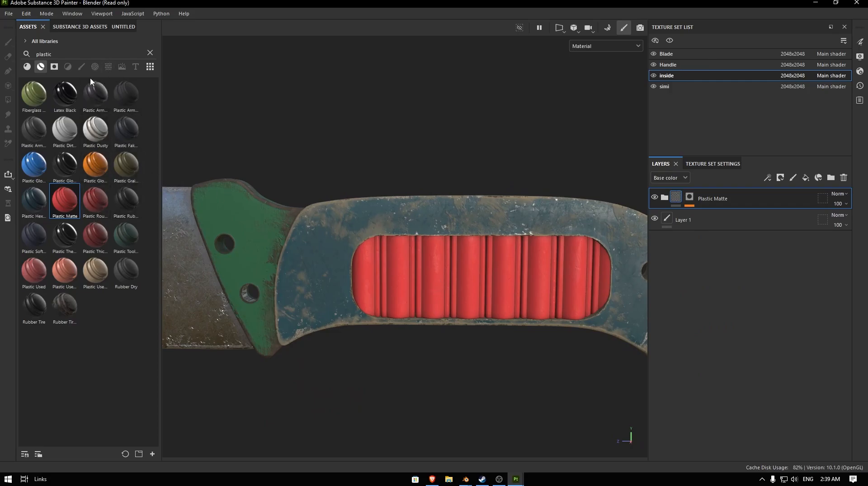
- Add Plastic Dirty Scratched above Plastic Matte on the insert and hide its Base Plastic layer, keeping Edges Damages visible
mouse_move(69, 138)
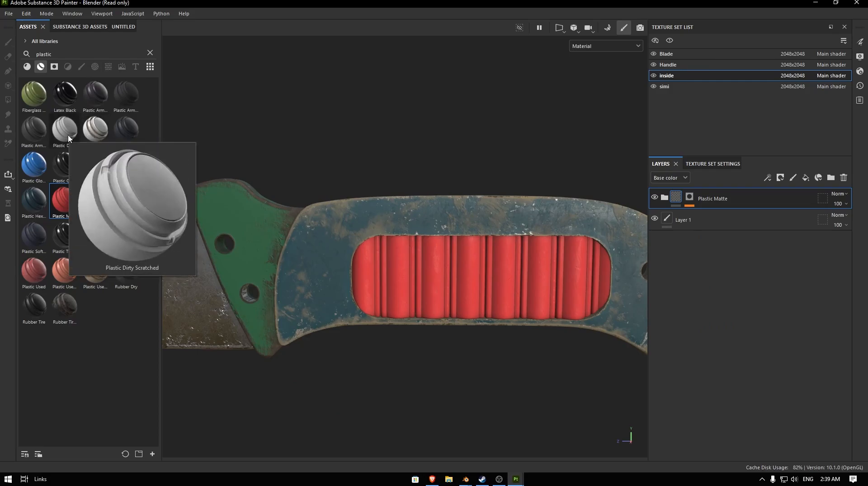
left_click_drag(69, 137, 430, 257)
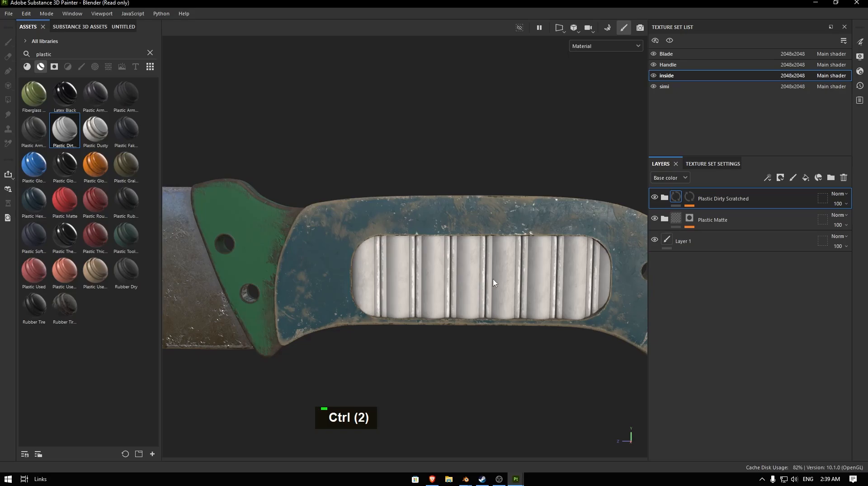
double_click(663, 198)
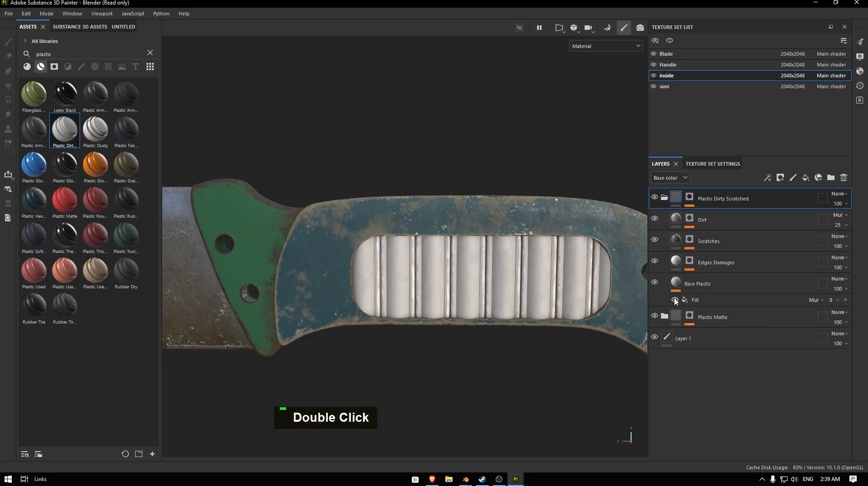
left_click(654, 283)
left_click(655, 261)
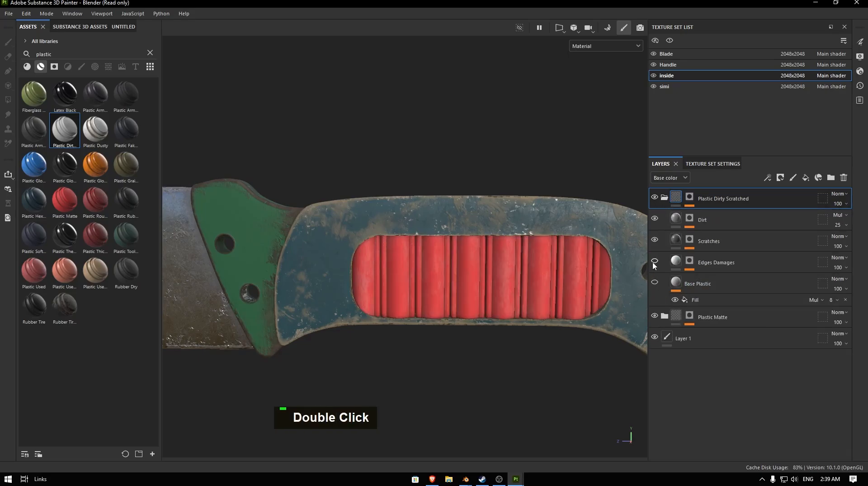
double_click(655, 261)
left_click(655, 261)
left_click_drag(543, 235, 561, 236, "alt")
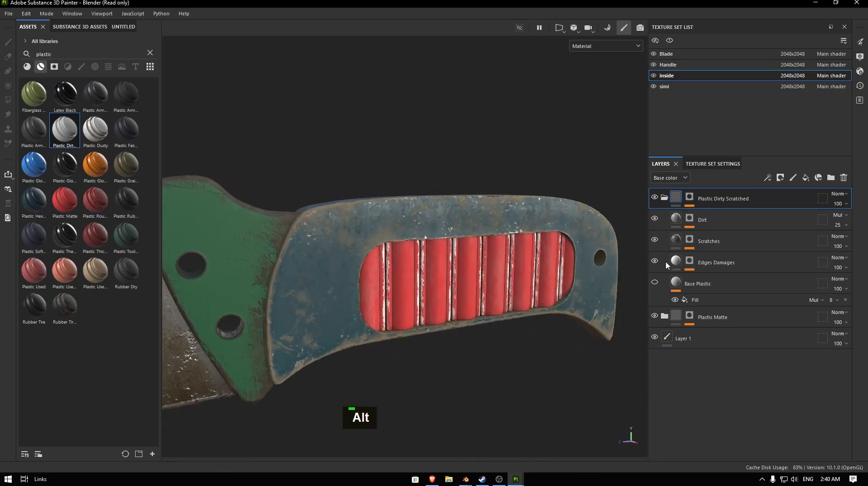
- Change the base color of the Edges Damages fill on the insert to a very dark red, 330C0C
left_click(719, 265)
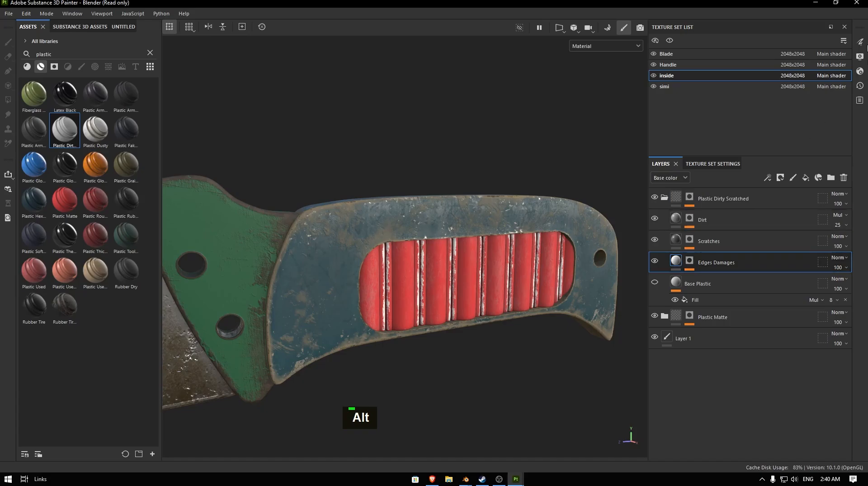
left_click(861, 42)
left_click(754, 164)
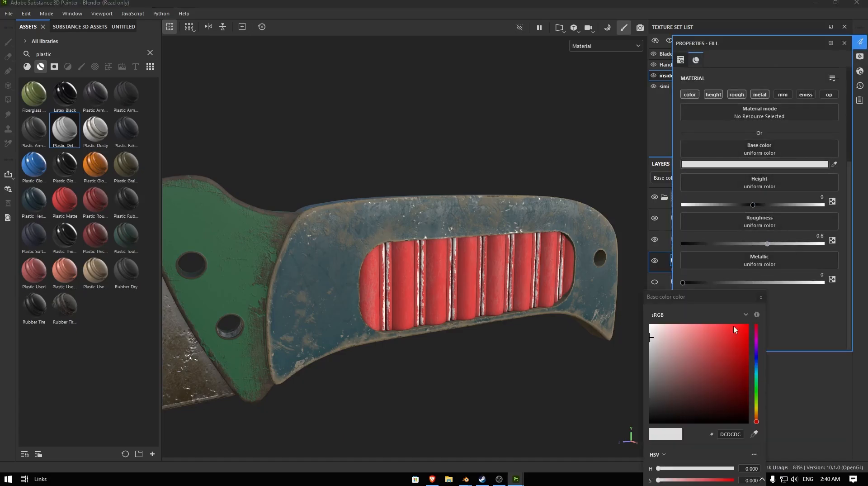
double_click(719, 380)
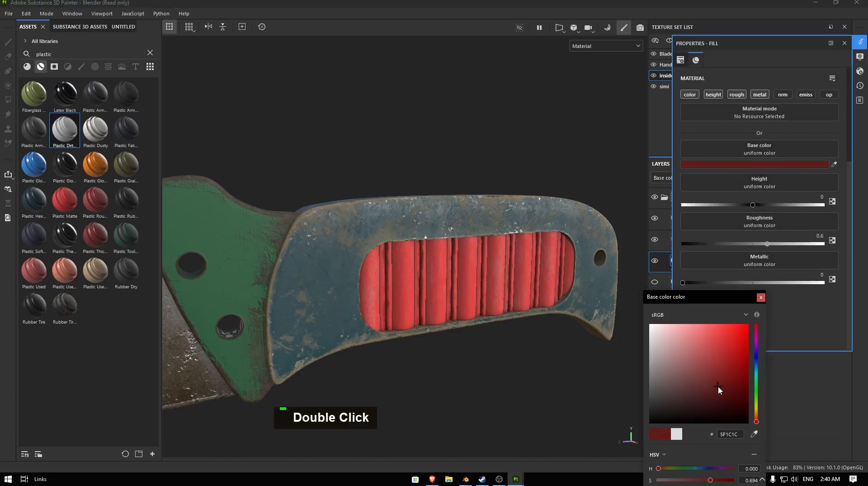
key("alt")
left_click_drag(585, 293, 593, 357, "alt")
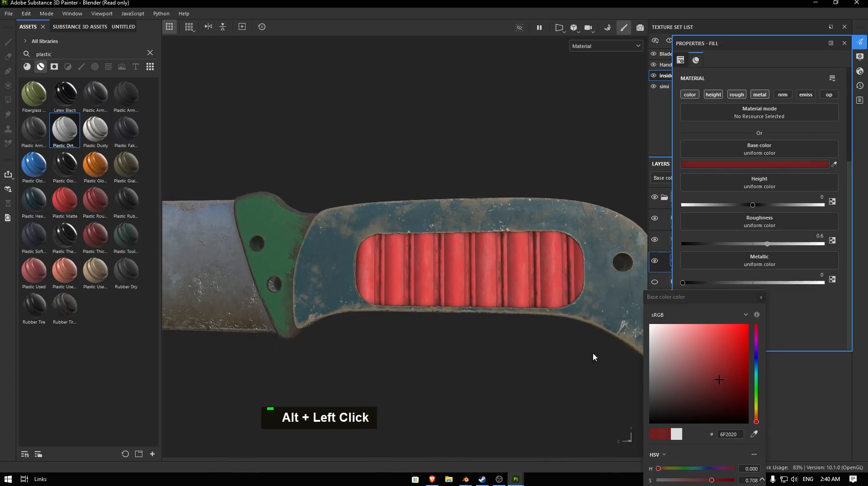
double_click(723, 400)
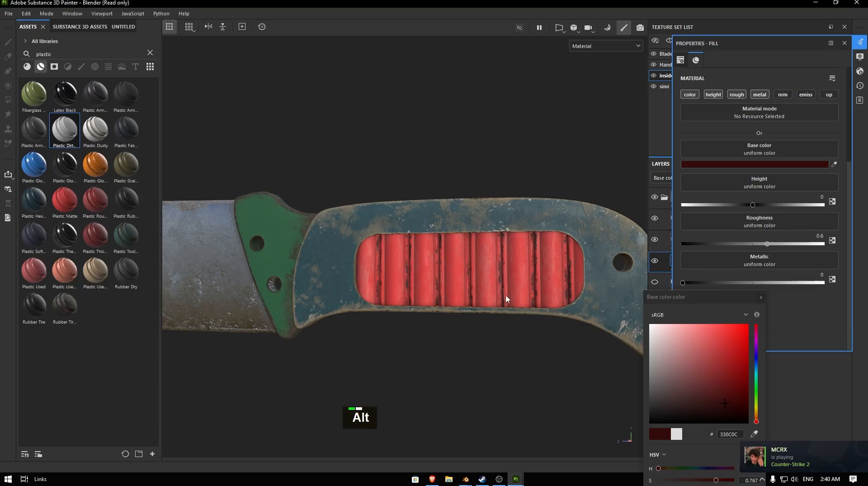
left_click_drag(508, 296, 488, 306, "alt")
left_click(550, 127)
scroll(550, 127, "down", 5)
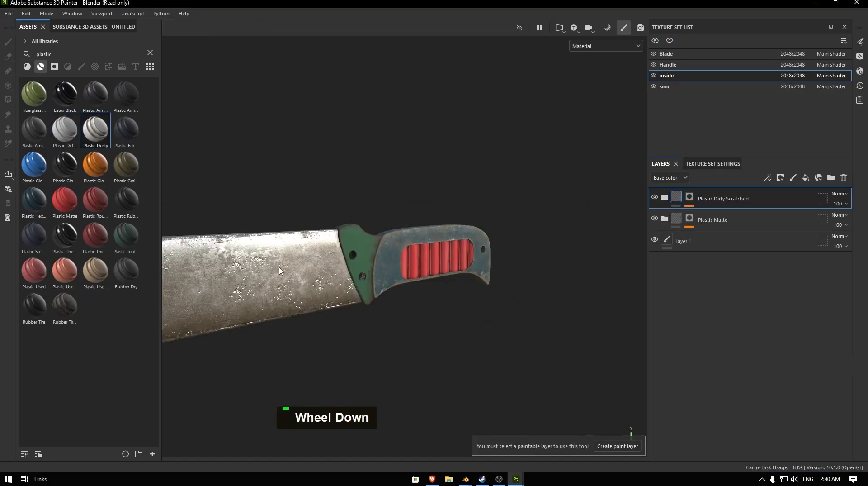
- In the Blade texture set, expand the Iron Old group and add a paint layer above its Edges layer
left_click(670, 57)
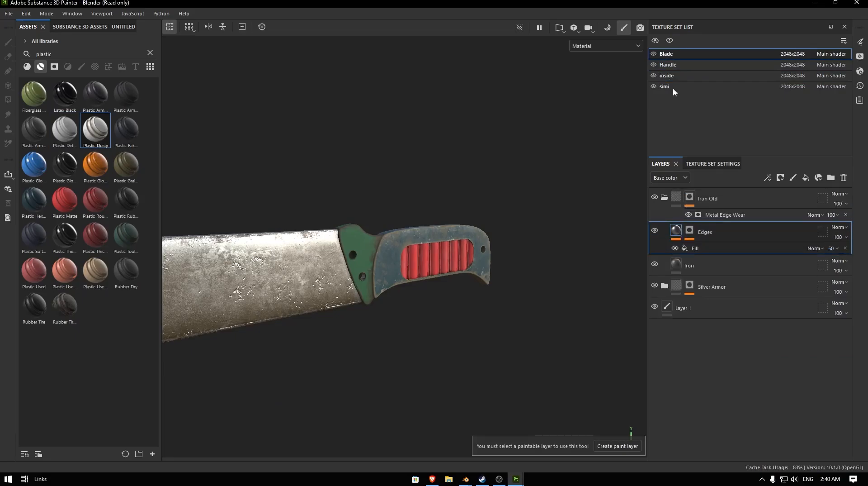
left_click(664, 198)
left_click(733, 199)
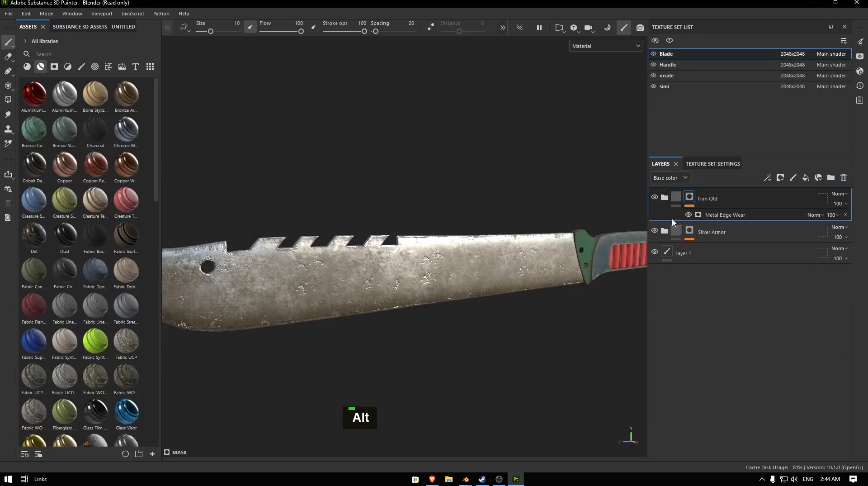
double_click(660, 199)
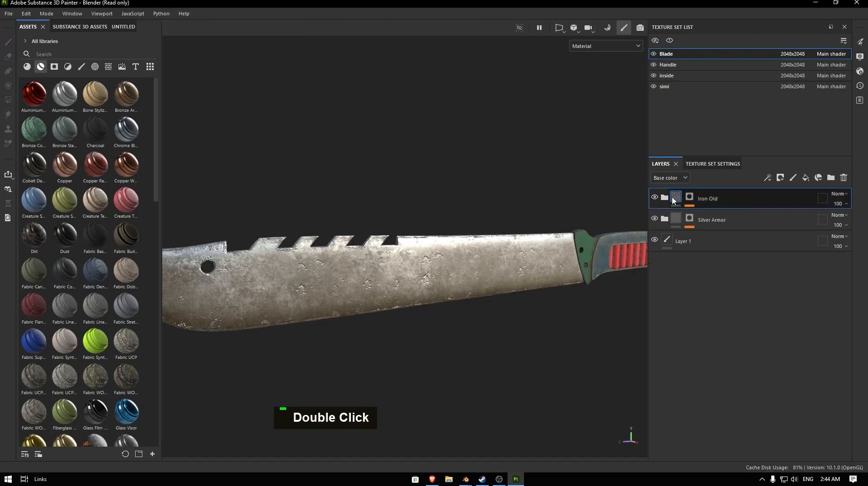
left_click(720, 221)
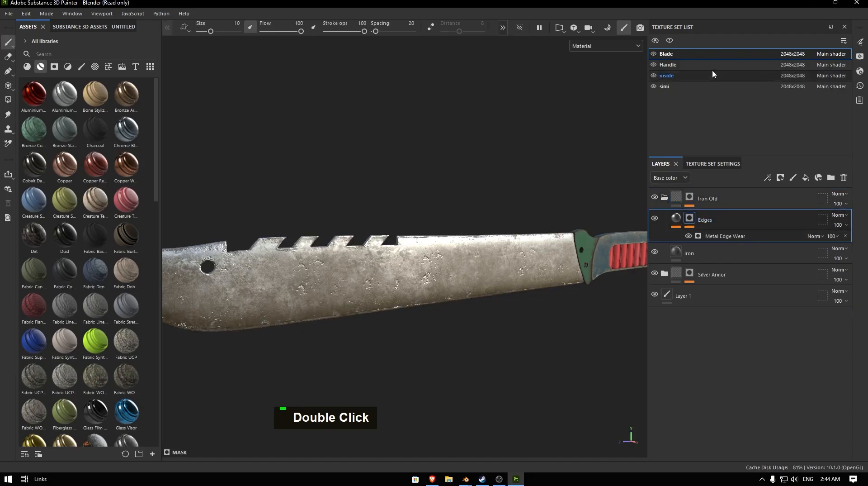
left_click(792, 180)
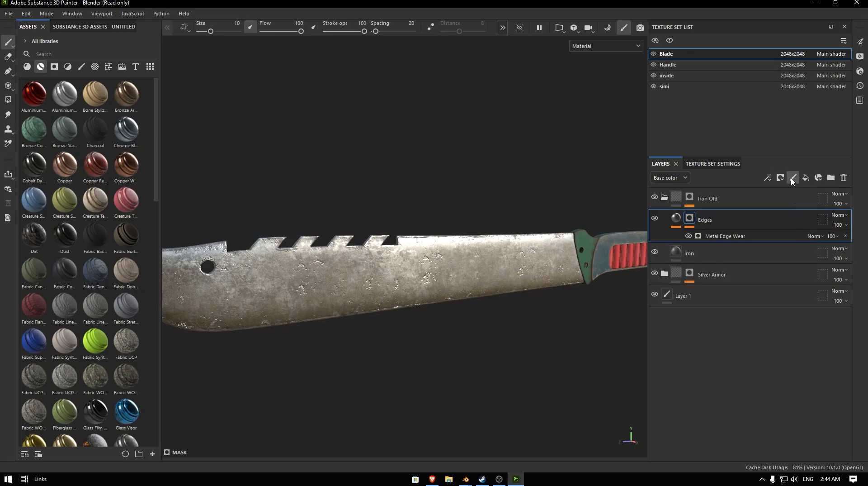
- Paint bright green along the blade's lower cutting edge on the new paint layer, using the size 10 brush
right_click(574, 199)
scroll(541, 304, "down", 10)
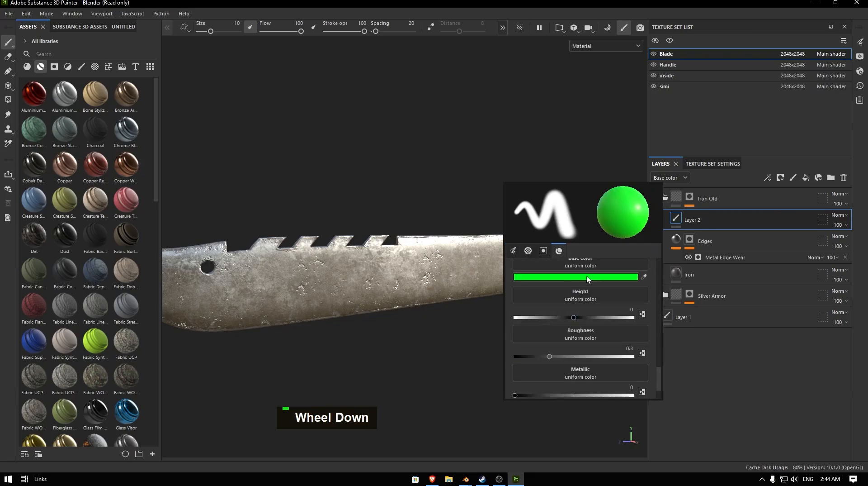
left_click(447, 193, "alt")
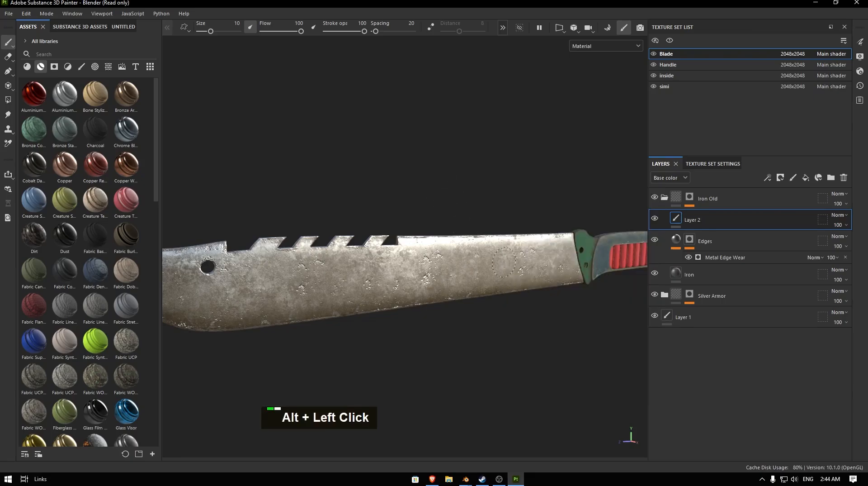
left_click_drag(577, 283, 566, 287)
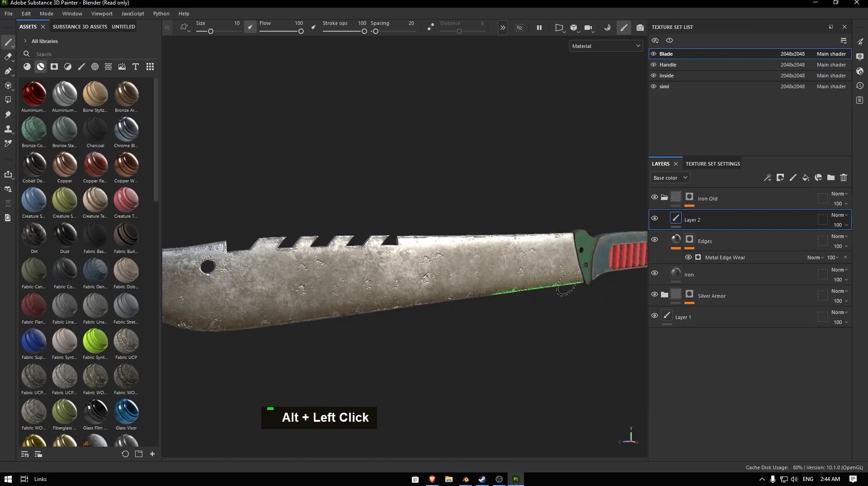
mouse_move(426, 303)
left_mouse_down()
mouse_move(496, 292)
mouse_move(345, 311)
left_mouse_up()
left_click_drag(256, 321, 259, 322)
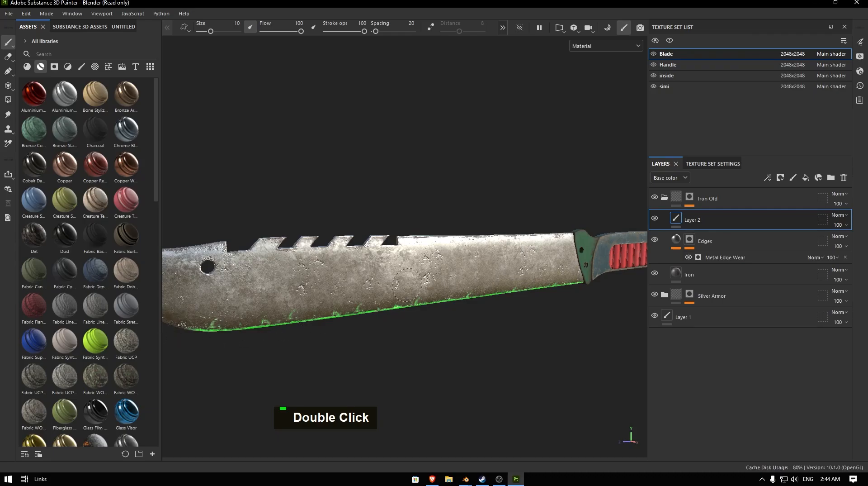
- Extend the green paint around the curved front edge up to the blade's tip
left_click_drag(447, 167, 301, 261, "alt")
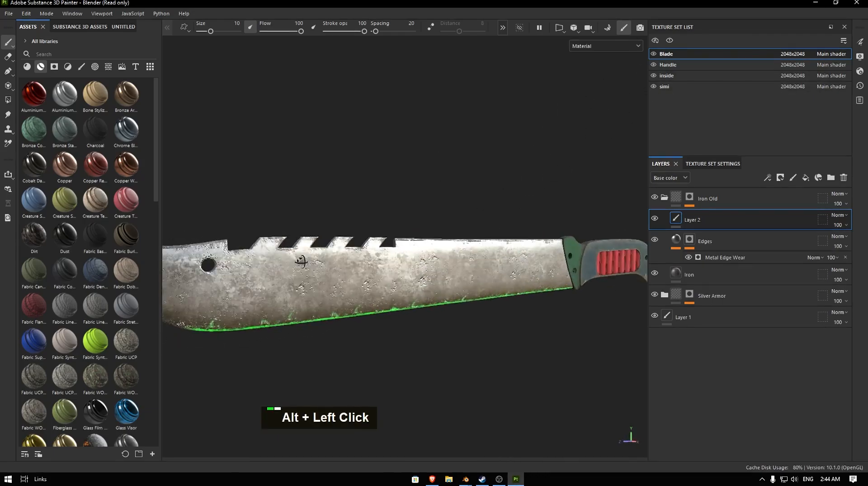
scroll(301, 261, "up", 2)
middle_click(301, 261)
middle_click_drag(302, 261, 528, 243, "alt")
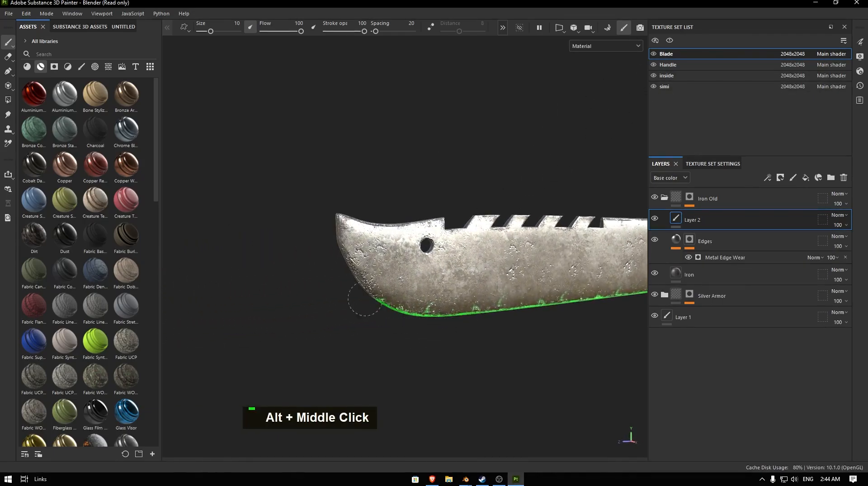
left_click_drag(376, 313, 354, 236)
left_click_drag(455, 322, 524, 301, "alt")
middle_click_drag(524, 301, 375, 273, "alt")
double_click(335, 267)
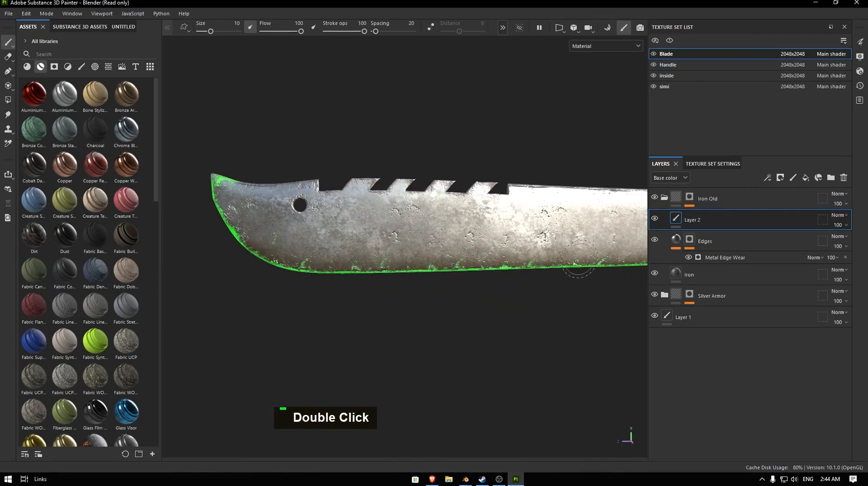
middle_click_drag(579, 260, 374, 283, "alt")
middle_click_drag(568, 286, 433, 292, "alt")
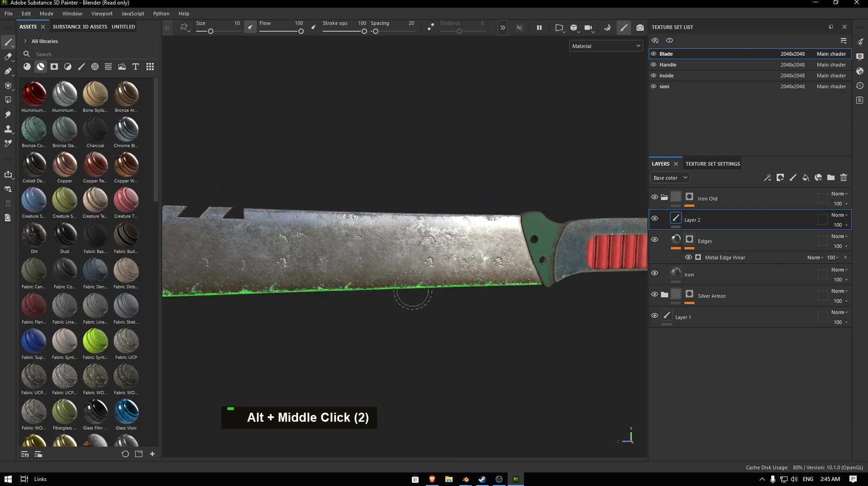
double_click(665, 198)
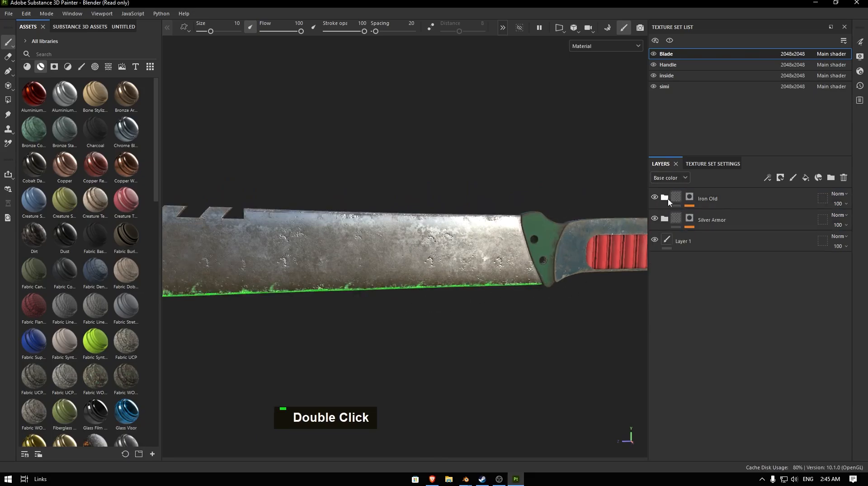
left_click(668, 200)
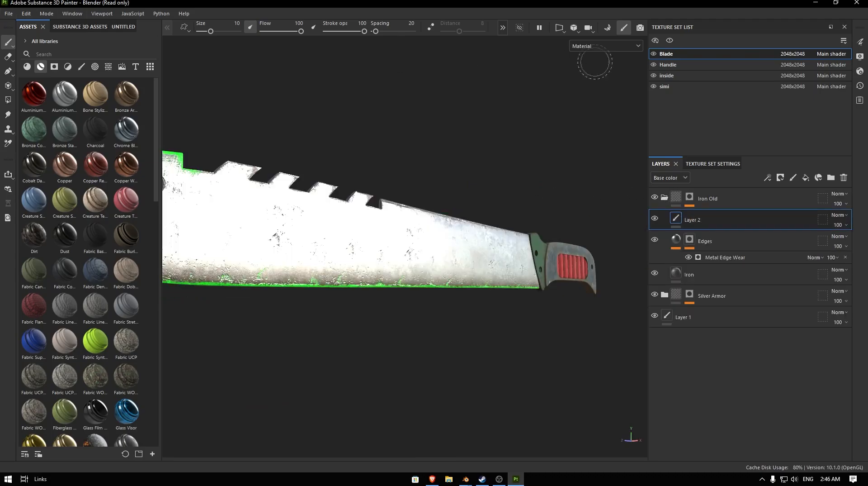
- Export the textures of all four texture sets into a new folder named xxxxa inside the export directory
left_click(6, 15)
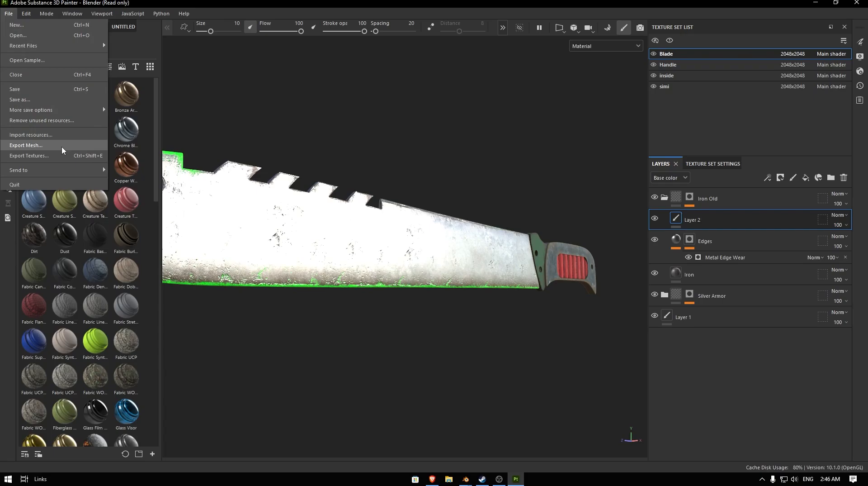
left_click(39, 156)
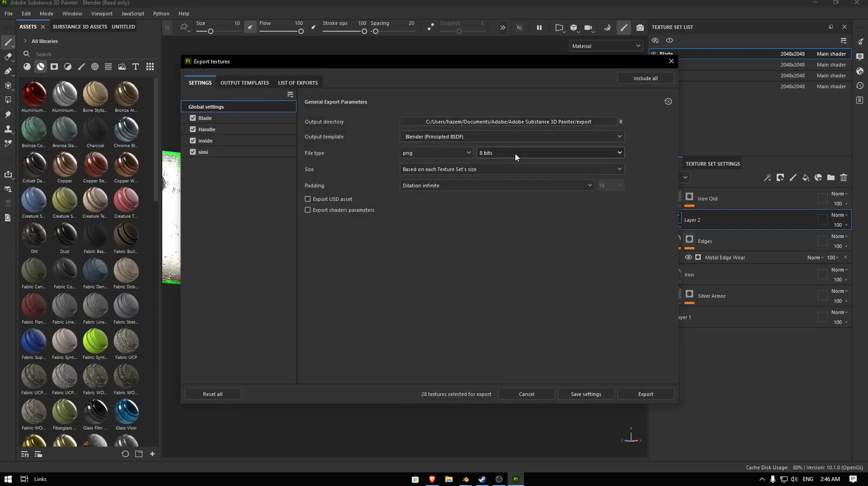
left_click(606, 122)
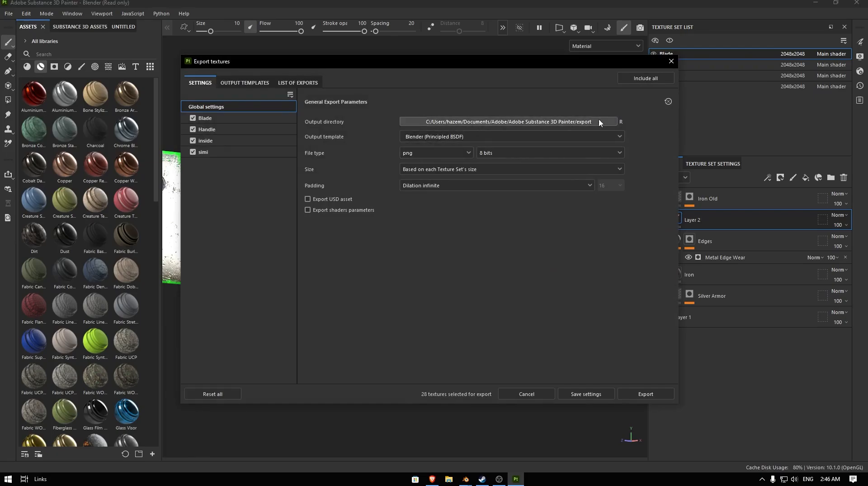
right_click(398, 199)
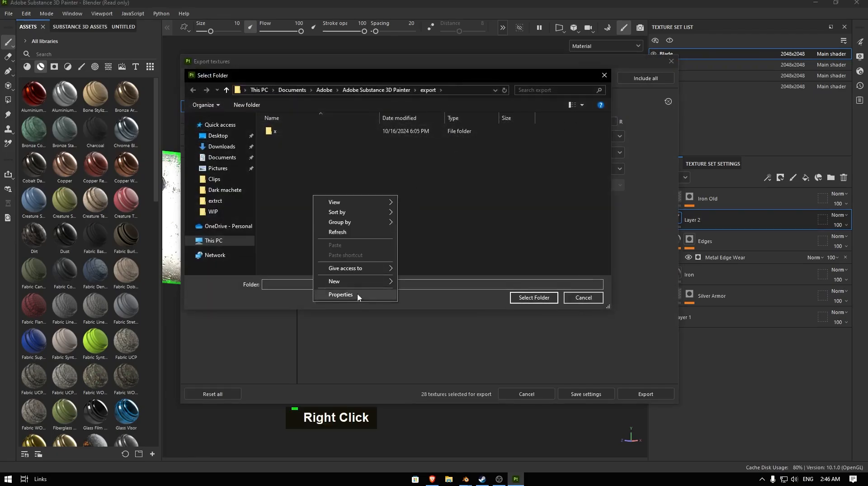
mouse_move(358, 281)
left_click(414, 281)
type("xxxxa")
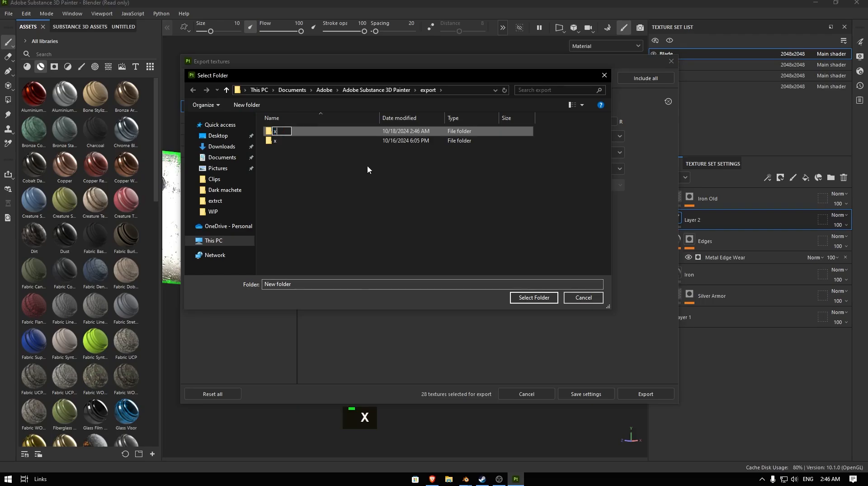
left_click(367, 165)
double_click(280, 141)
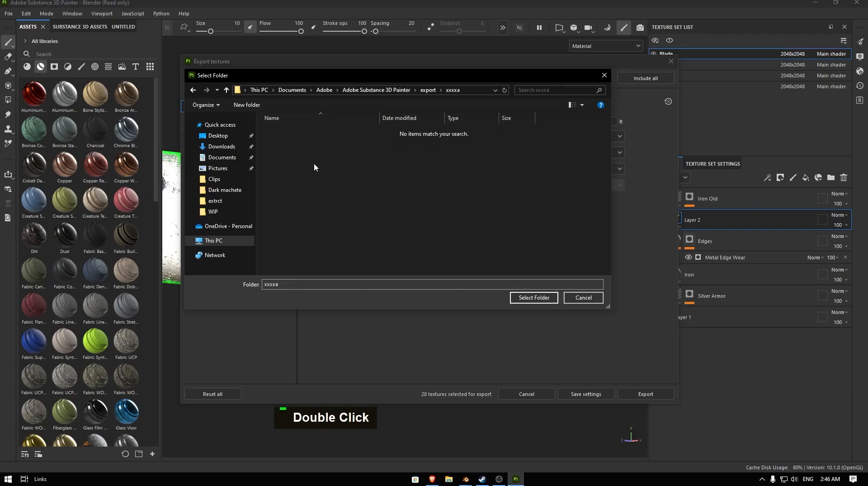
left_click(530, 295)
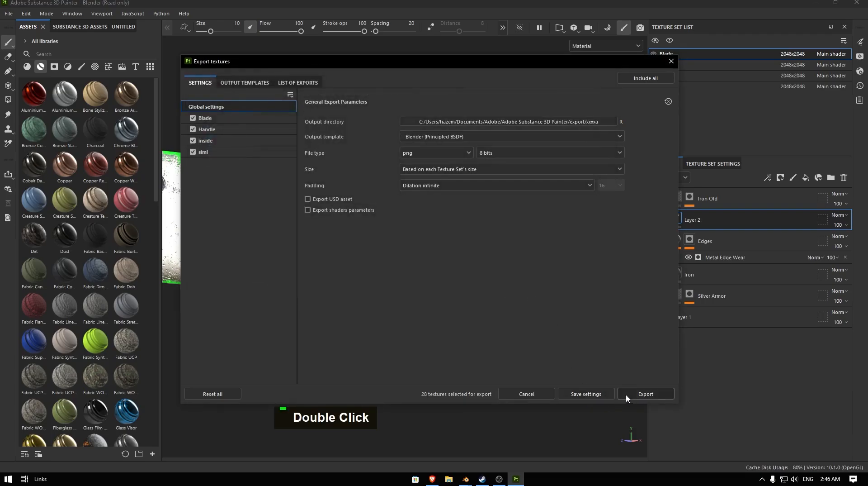
left_click(644, 395)
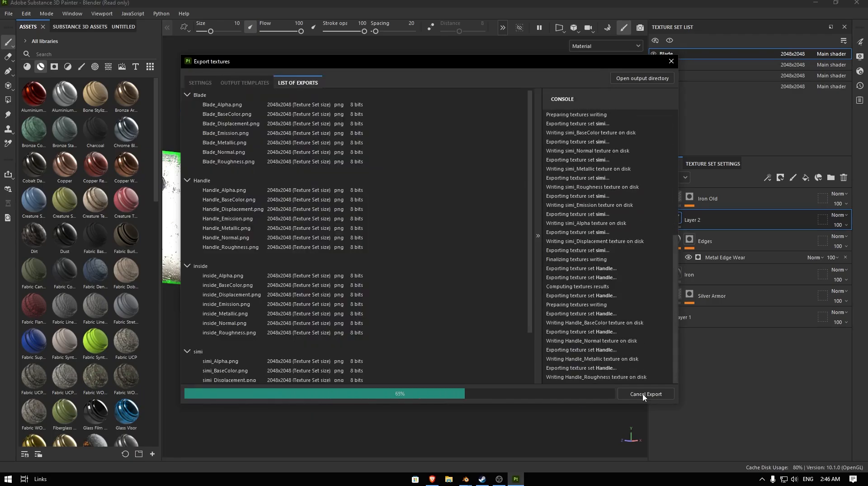
- Switch to the knife blend file in Blender, view the whole machete, and minimize the window again
mouse_move(465, 481)
left_click(443, 444)
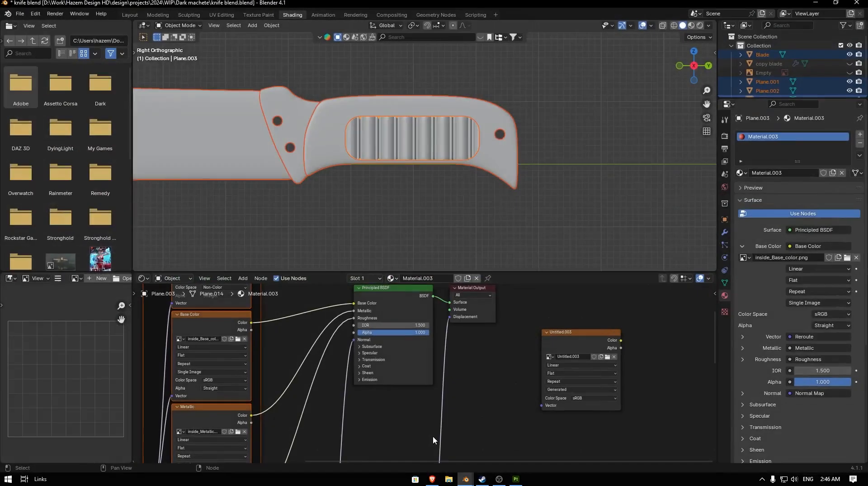
scroll(373, 163, "down", 6)
key("z")
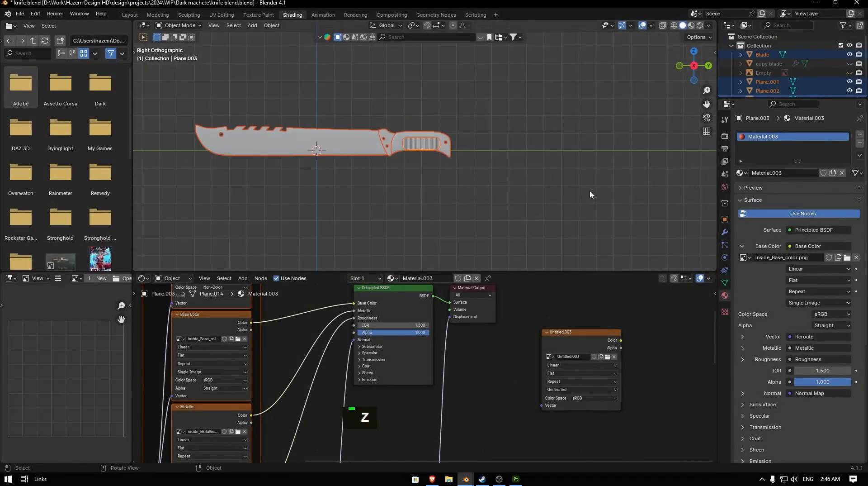
left_click(816, 3)
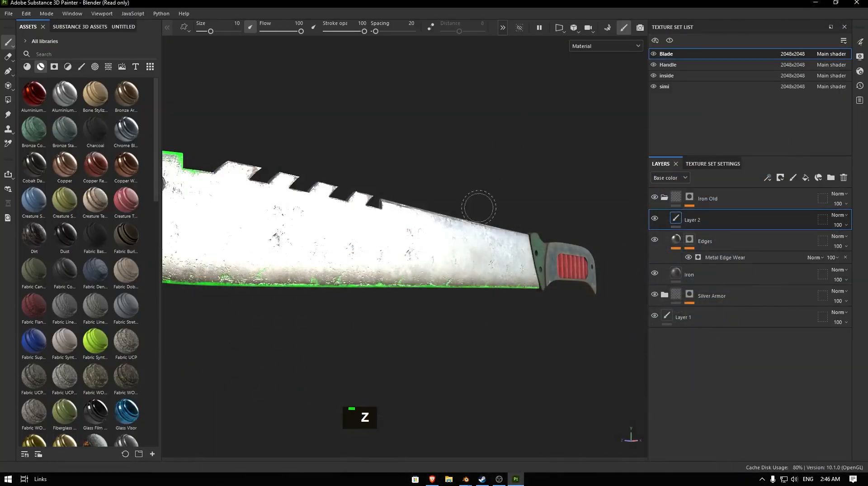
- Switch to the Dark machiete file in Blender, return to Object Mode and view the finished machete in material preview
middle_click(495, 226)
mouse_move(466, 479)
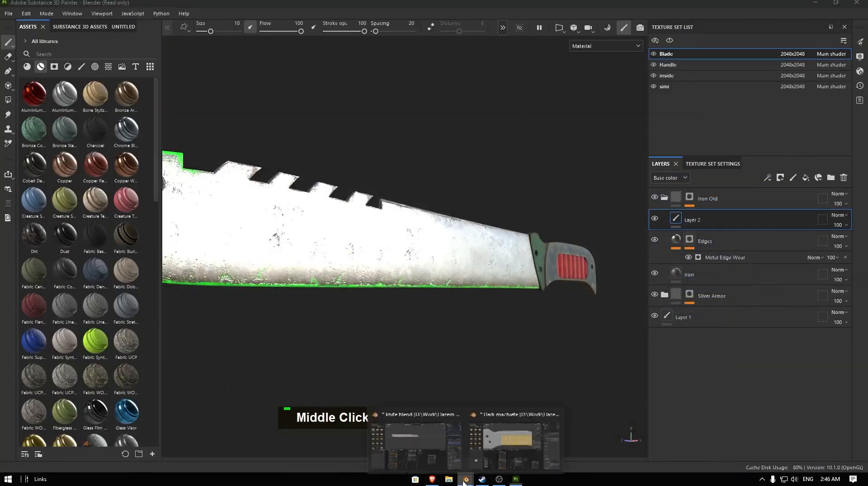
left_click(497, 445)
scroll(417, 221, "down", 8)
key("Tab")
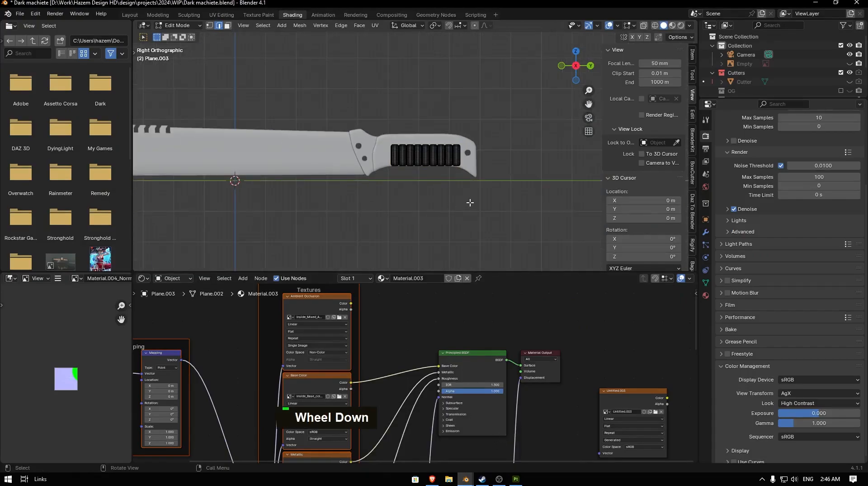
key("z")
left_click_drag(588, 101, 513, 118)
- Switch to the knife blend file, show the machete in material preview and select the blade's Principled BSDF node
key("alt+Tab")
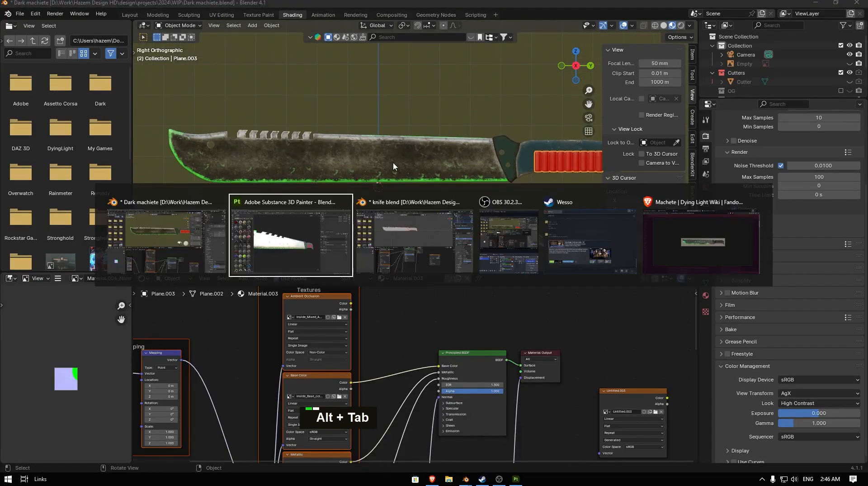
left_click(377, 224, "alt")
key("z")
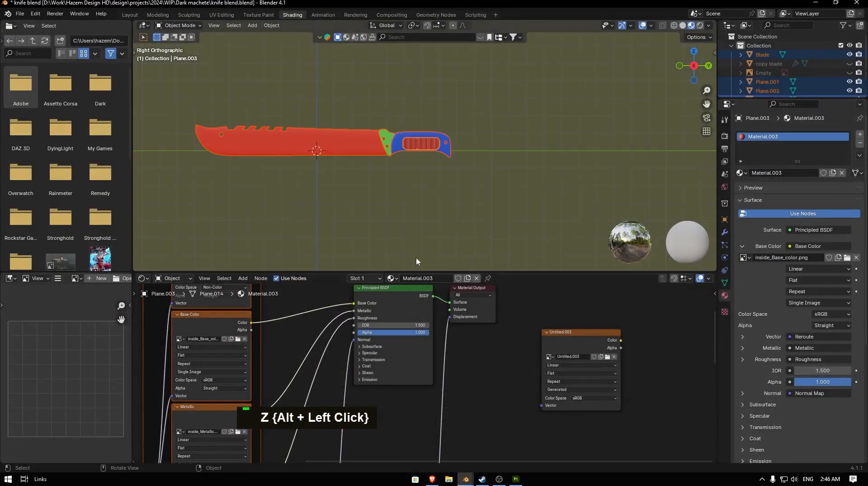
left_click(313, 138)
left_click(392, 290)
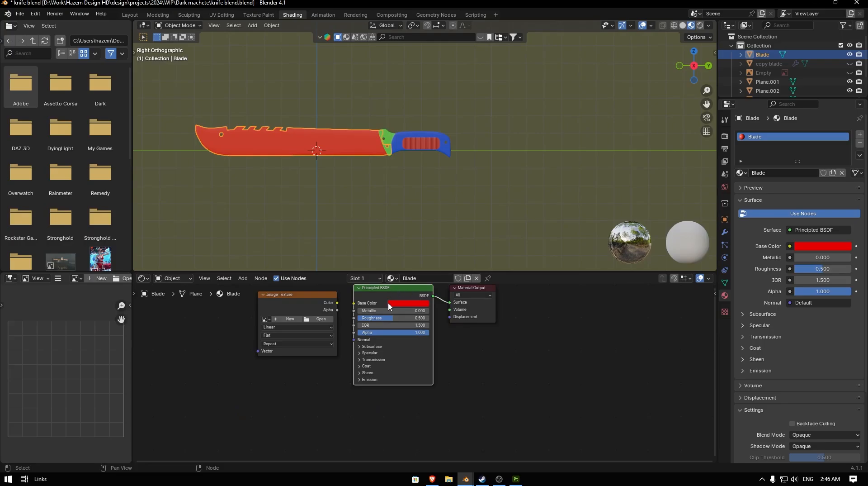
key("ctrl+shift+t")
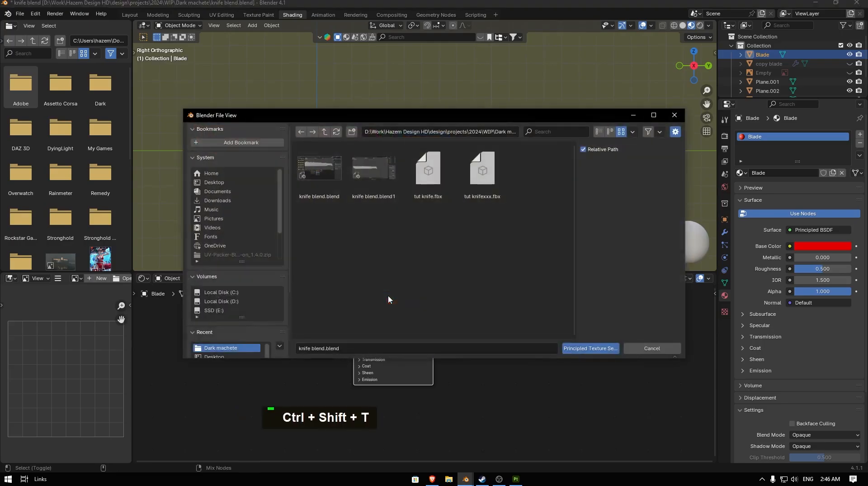
key("Escape")
- Check in the Blender preferences that the Node Wrangler add-on is enabled, and save the preferences
left_click(35, 13)
left_click(59, 131)
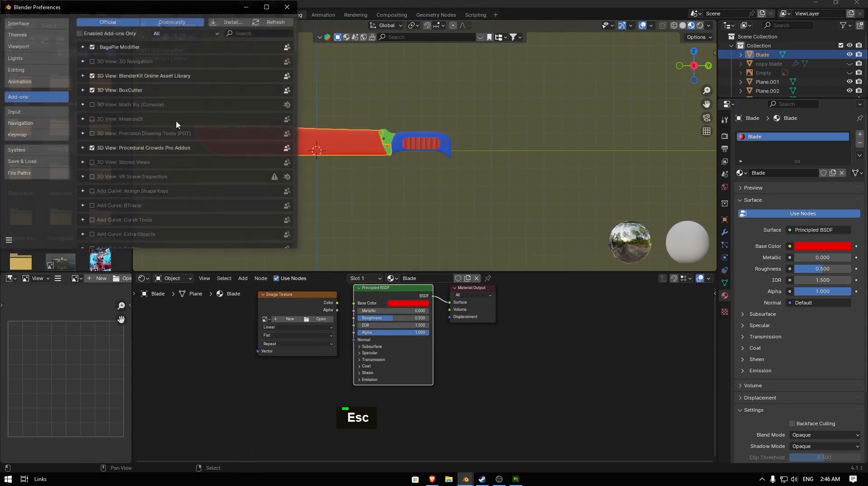
left_click(246, 33)
type("node")
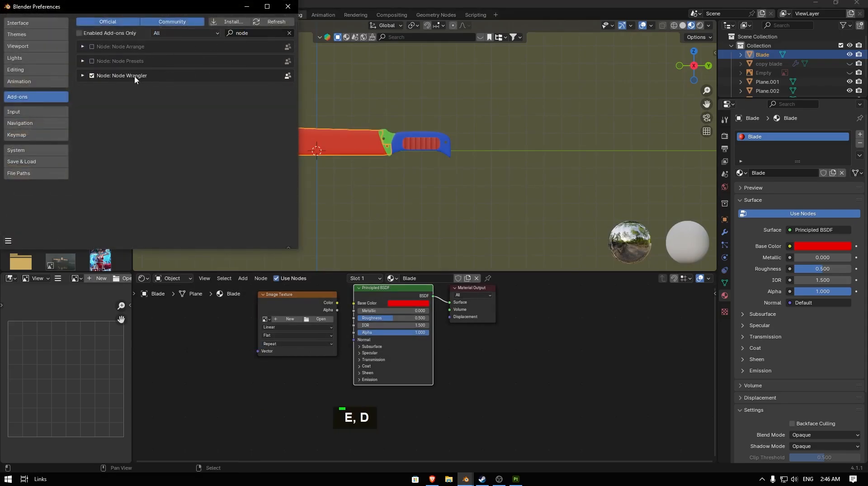
left_click(8, 240)
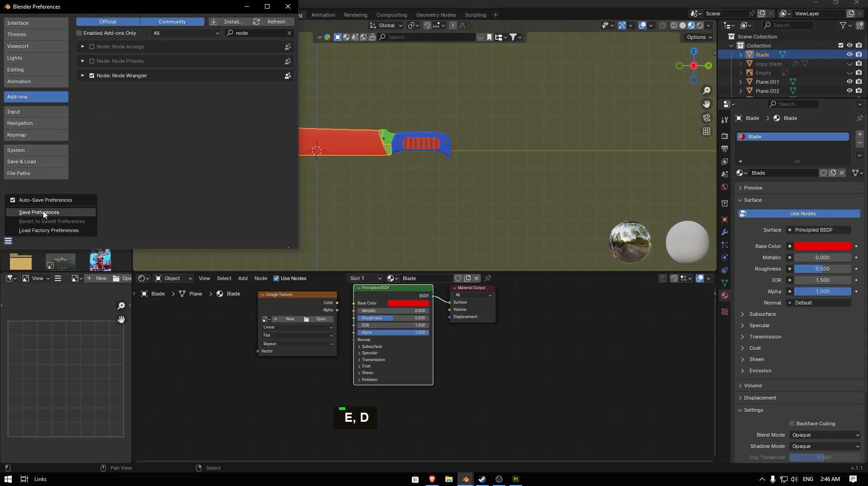
left_click(27, 213)
left_click(288, 6)
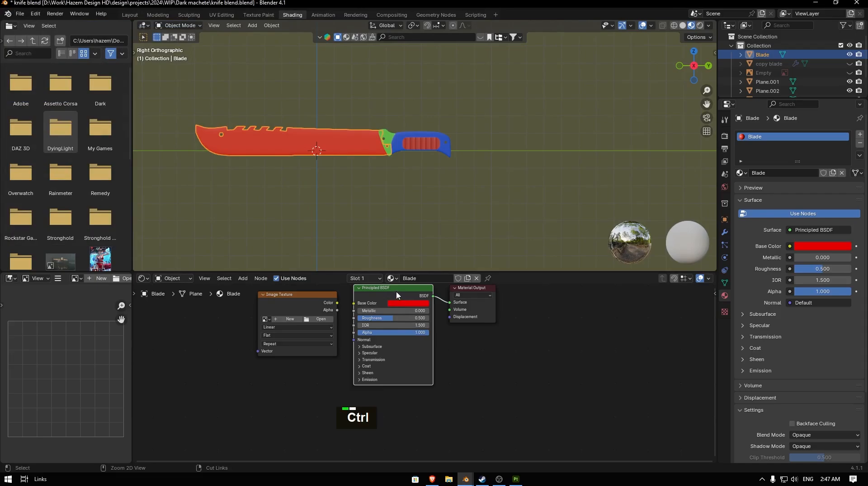
- Load the seven Blade maps, Alpha through Roughness, from the xxxxa folder into the blade's Principled BSDF with Principled Texture Setup
key("ctrl+shift+t")
key("Return")
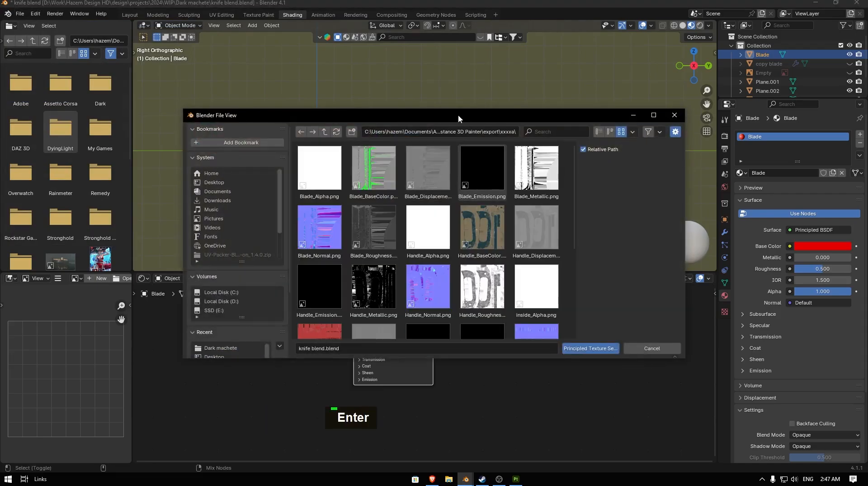
left_click(336, 187)
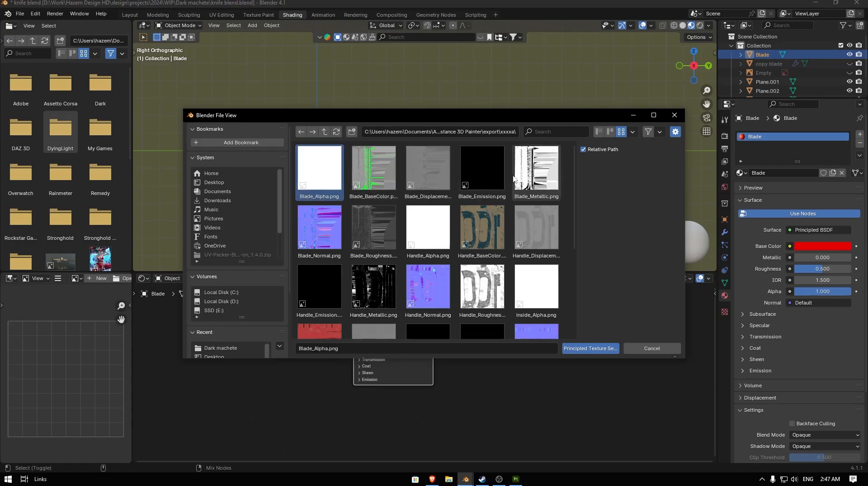
left_click(536, 177, "shift")
left_click(315, 230, "ctrl")
left_click(365, 224, "ctrl")
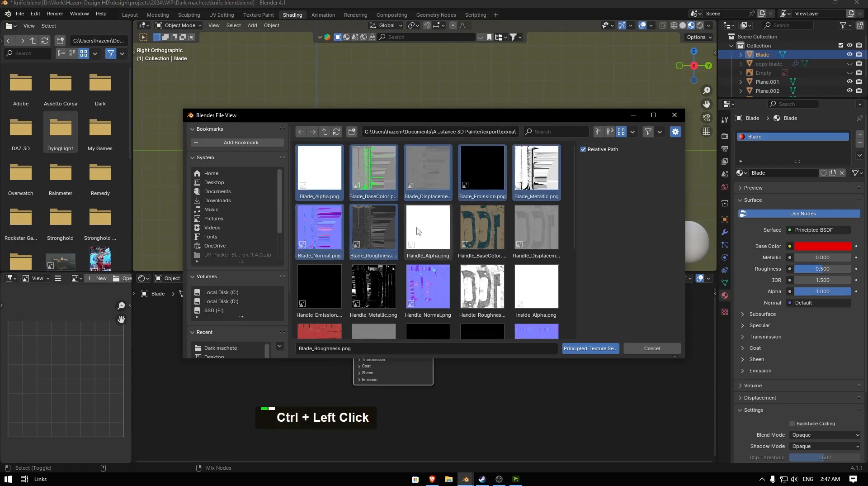
left_click(586, 348)
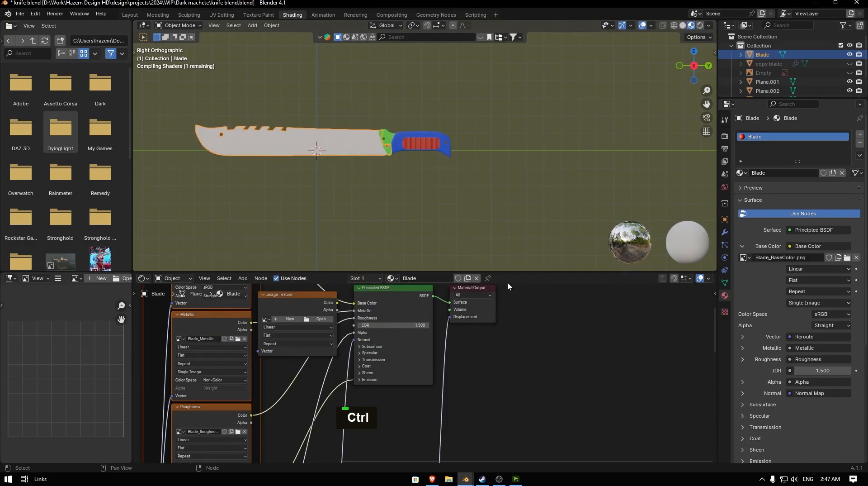
- Inspect the textured blade in material preview, examining its worn surface and green edge up close and from a distance
scroll(335, 156, "up", 1)
scroll(335, 156, "up", 3)
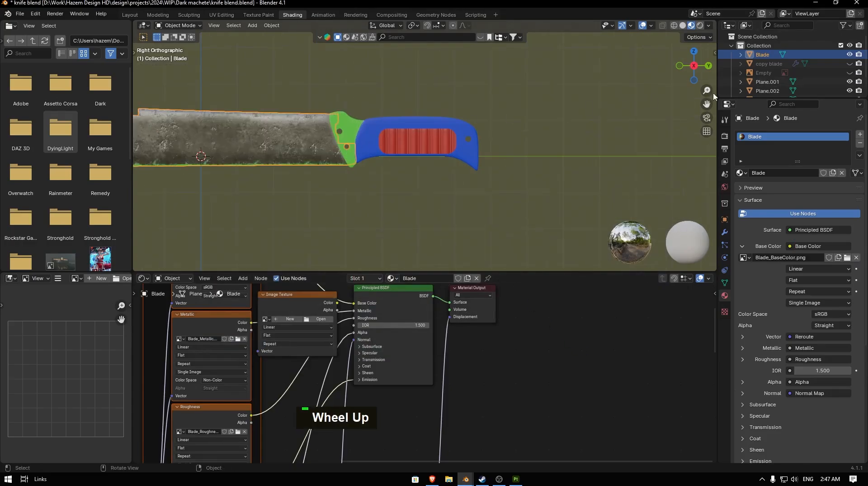
middle_click_drag(350, 117, 531, 135, "shift")
key("z")
middle_click_drag(406, 251, 225, 166)
scroll(403, 163, "down", 2)
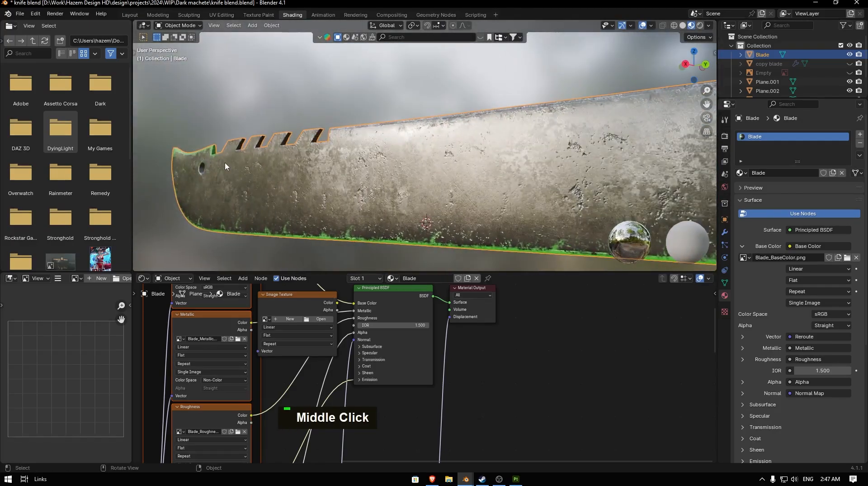
scroll(273, 171, "down", 4)
scroll(277, 172, "up", 5)
scroll(287, 169, "down", 3)
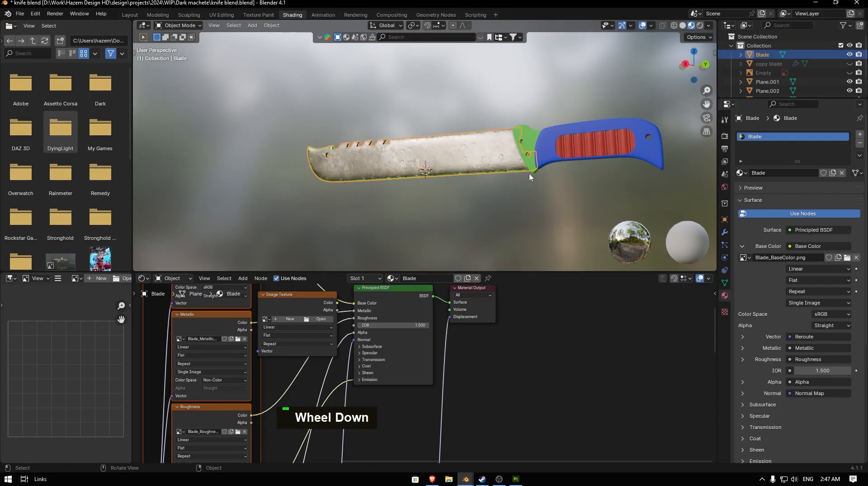
- Switch to the Dark machiete file and examine the finished machete's blade and handle in rendered view
key("alt+Tab")
left_click(399, 241, "alt")
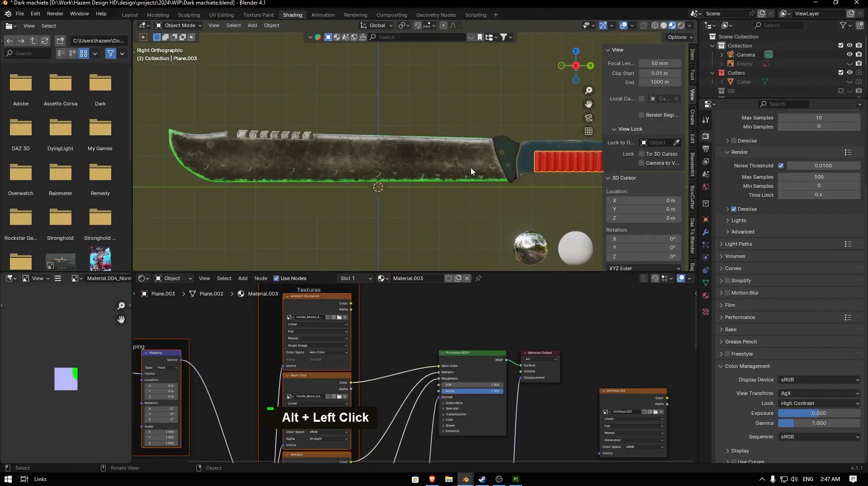
middle_click_drag(471, 166, 392, 177)
key("z")
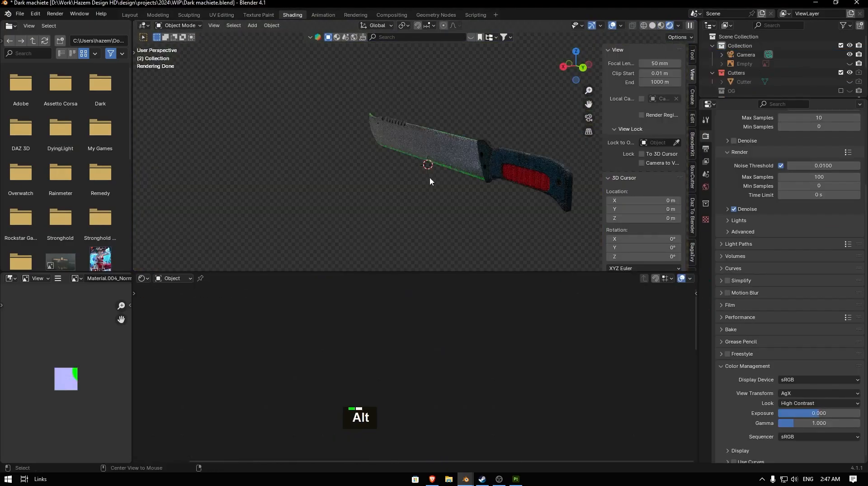
left_click(534, 161, "alt")
left_click_drag(447, 162, 525, 142, "alt")
scroll(558, 105, "up", 2)
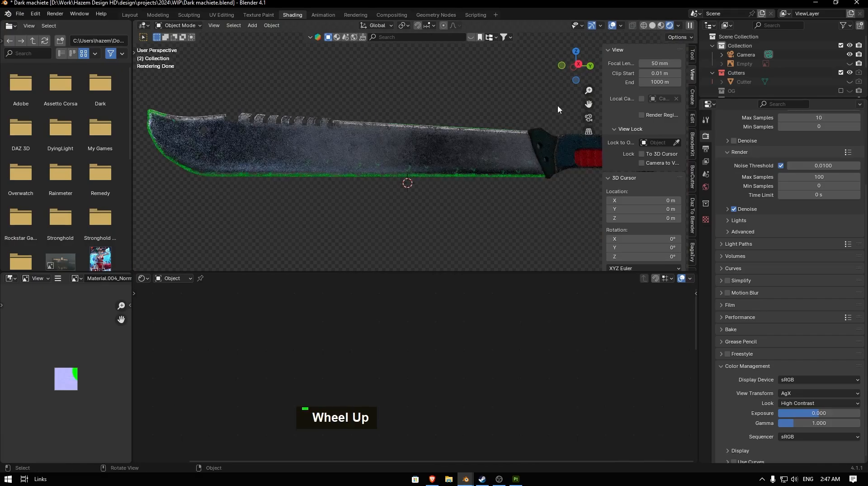
left_click_drag(589, 104, 480, 91)
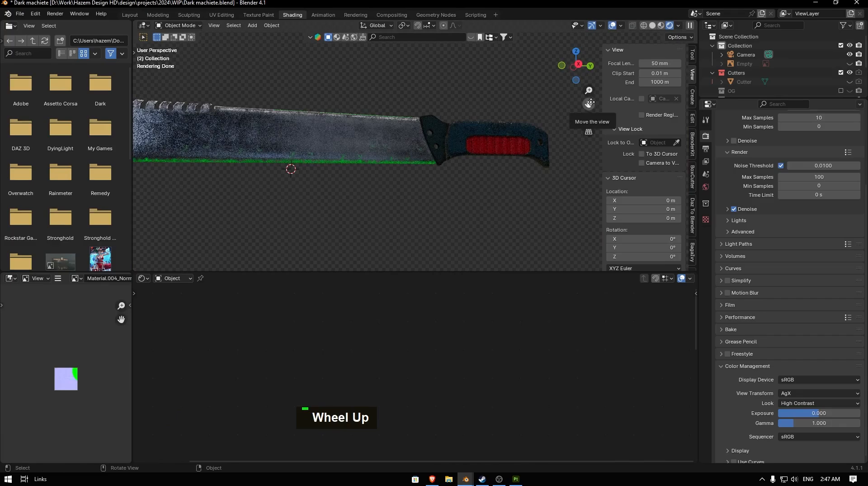